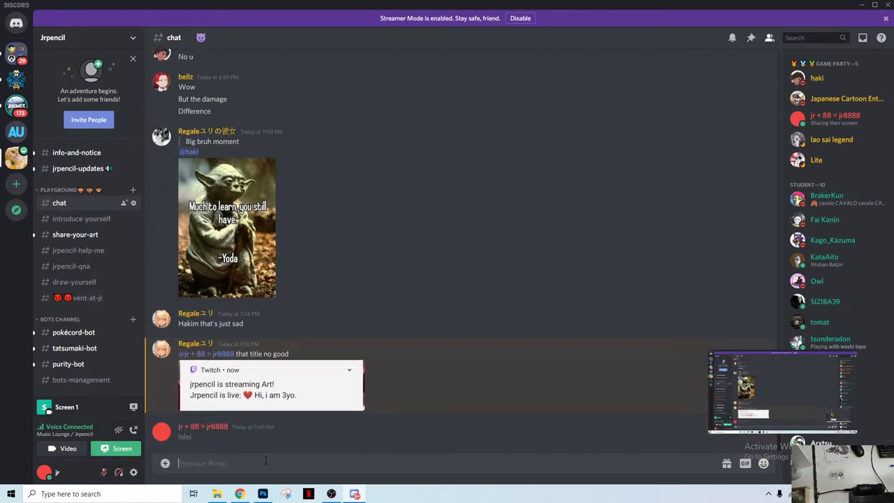
Step: Post the copied image link in the chat channel and follow it with the message "i like her"
key("ctrl+v")
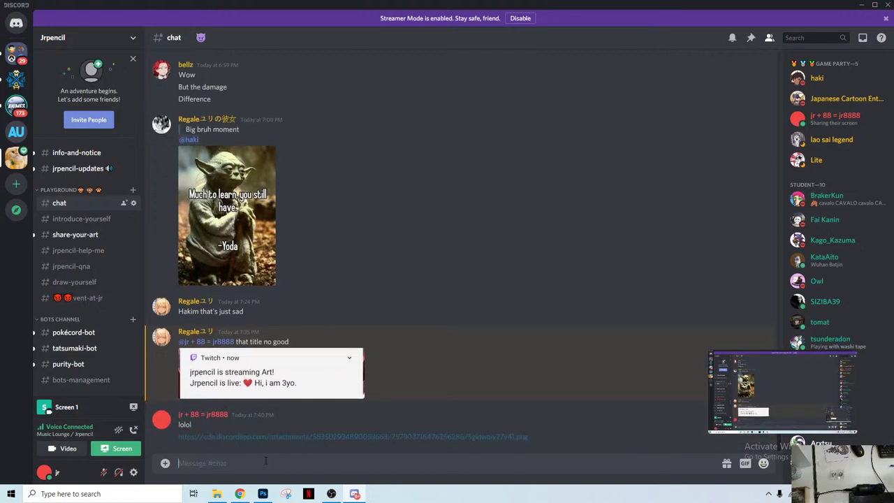
key("Return")
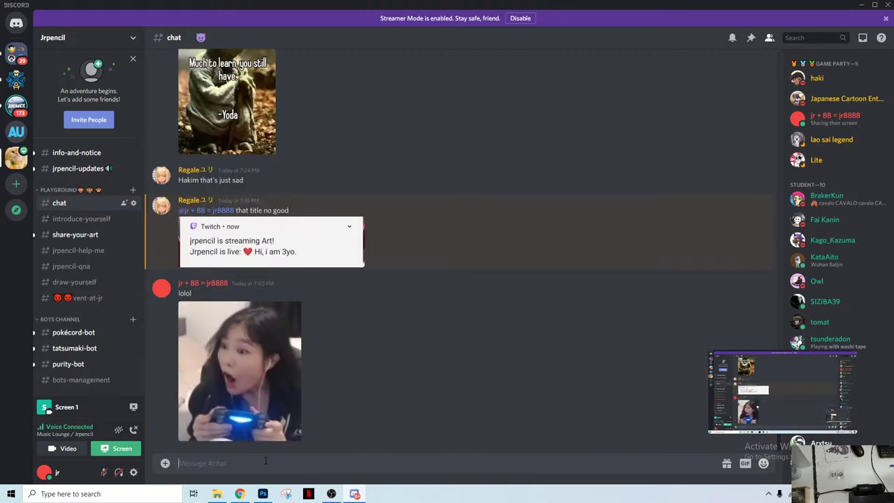
type("i like her")
key("Return")
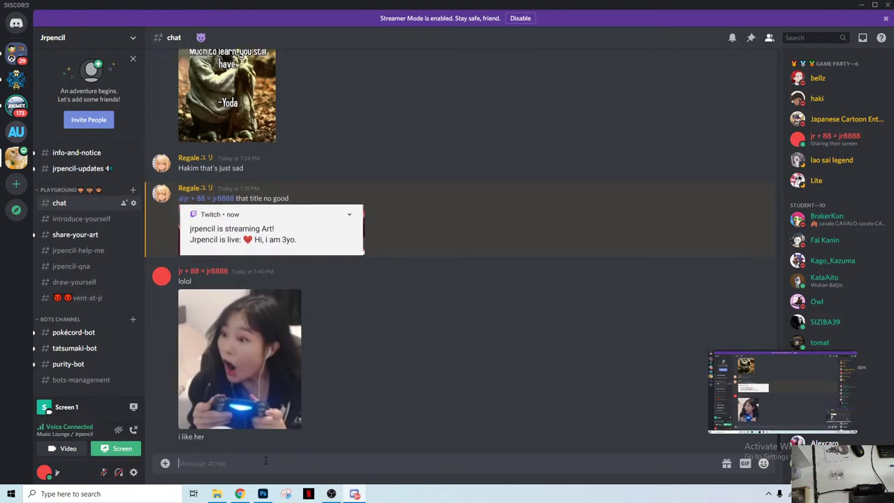
Step: Send two more chat messages, "she not act act" and "pretty but direct"
type("she not act act")
key("Return")
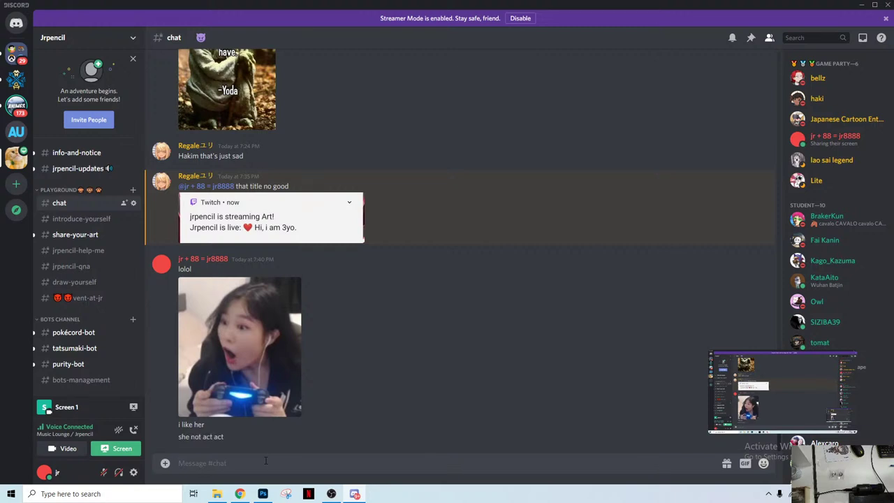
type("f")
type("retty ")
type("but")
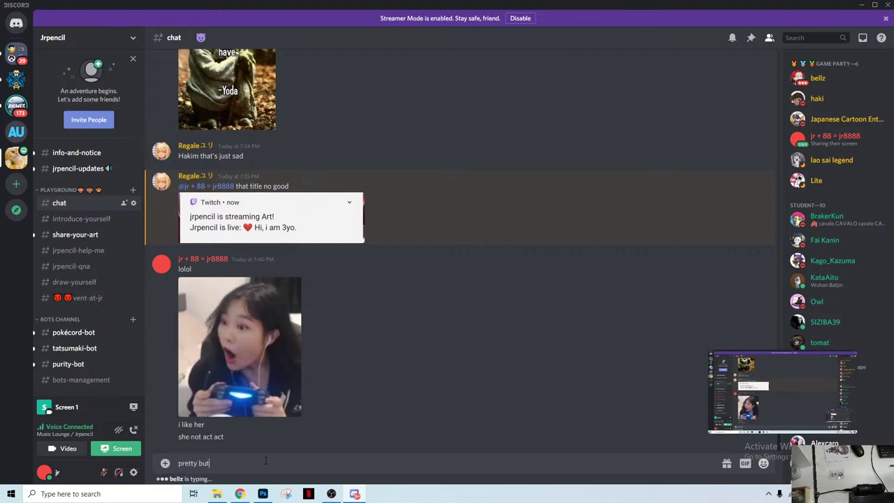
type(" direct")
key("Return")
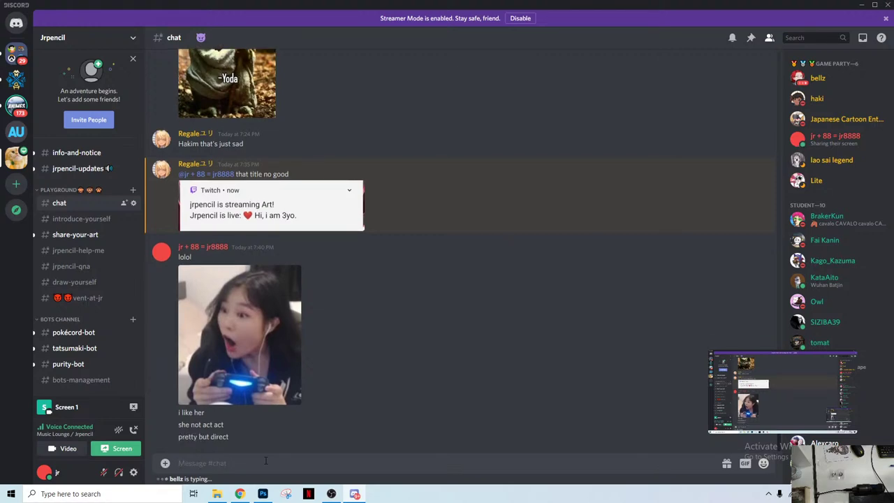
Step: Look back through the chat channel's earlier pictures and replies, and view the share-your-art channel
scroll(266, 316, "up", 10)
scroll(330, 250, "up", 15)
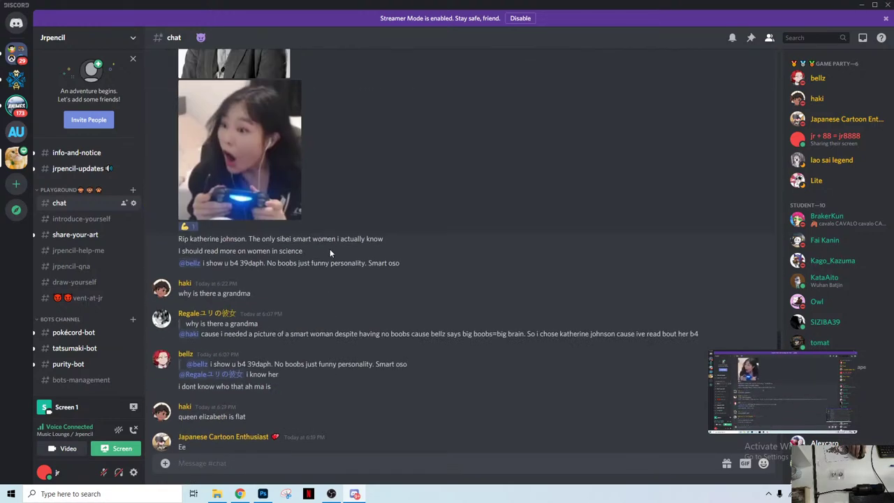
scroll(324, 252, "up", 3)
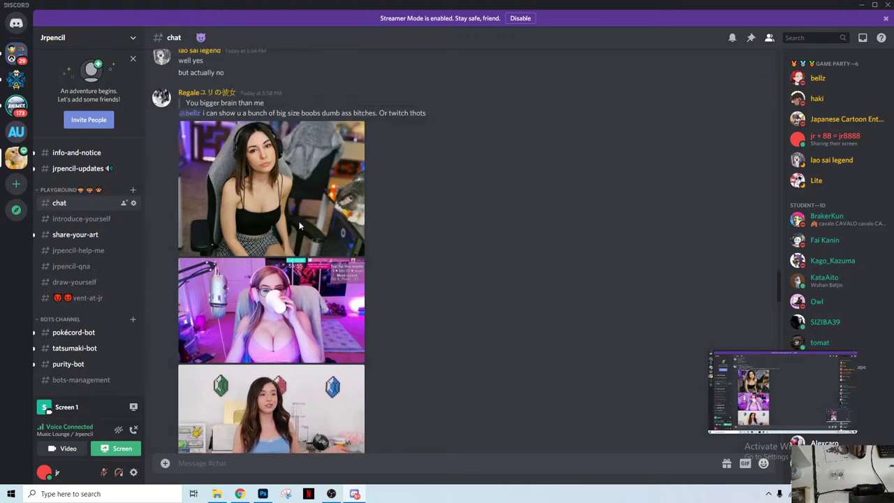
scroll(293, 217, "down", 10)
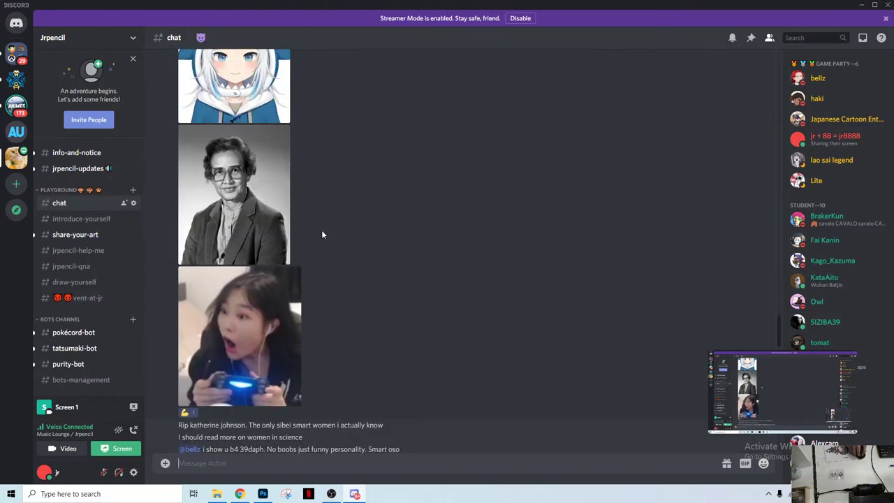
scroll(321, 230, "down", 10)
scroll(333, 262, "down", 5)
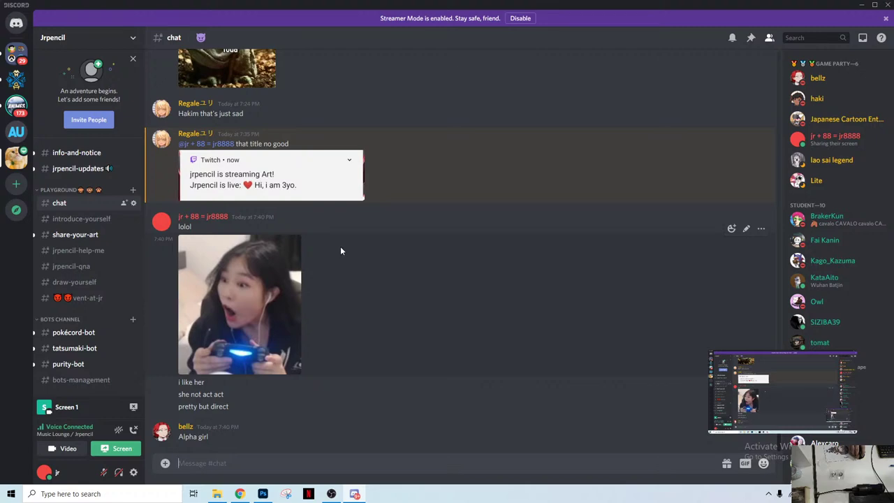
scroll(326, 279, "up", 15)
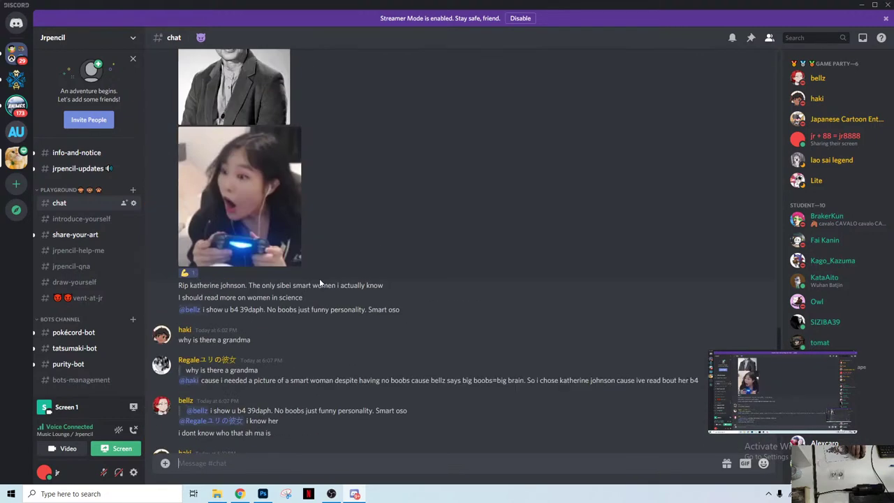
scroll(314, 279, "up", 8)
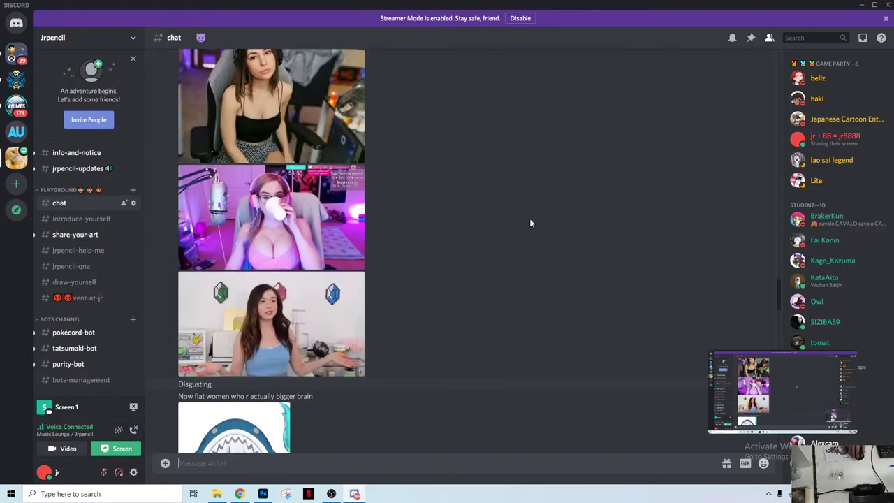
left_click(75, 237)
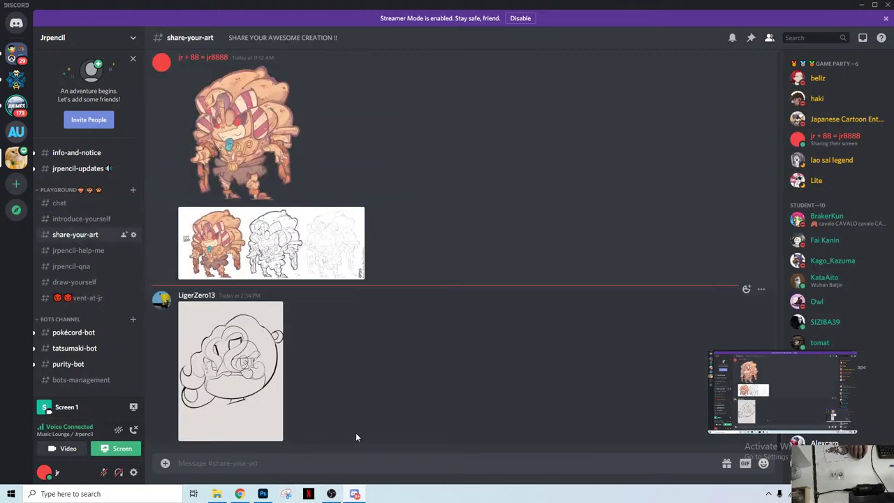
Step: Switch to Photoshop, erase the rough strokes at the head's left edge, and redraw the cheek and jaw lines
left_click(263, 494)
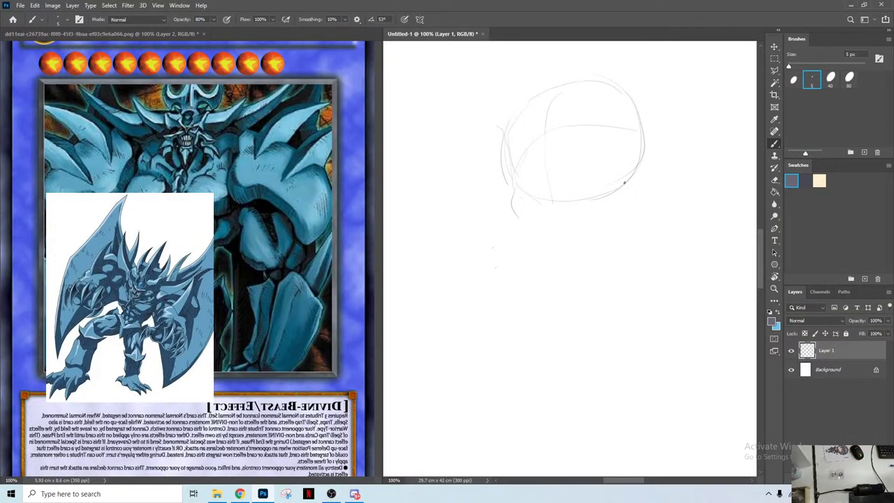
key("e")
left_click_drag(503, 200, 505, 204)
left_click_drag(503, 142, 505, 138)
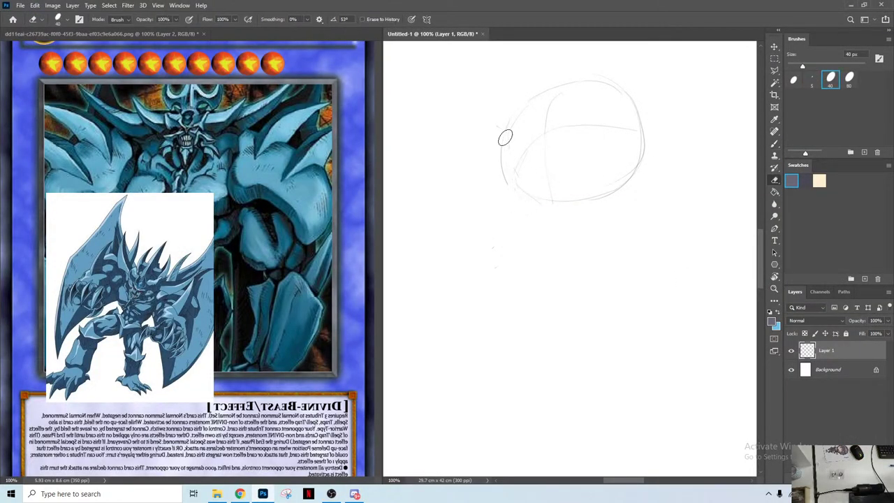
key("b")
left_click_drag(516, 189, 521, 213)
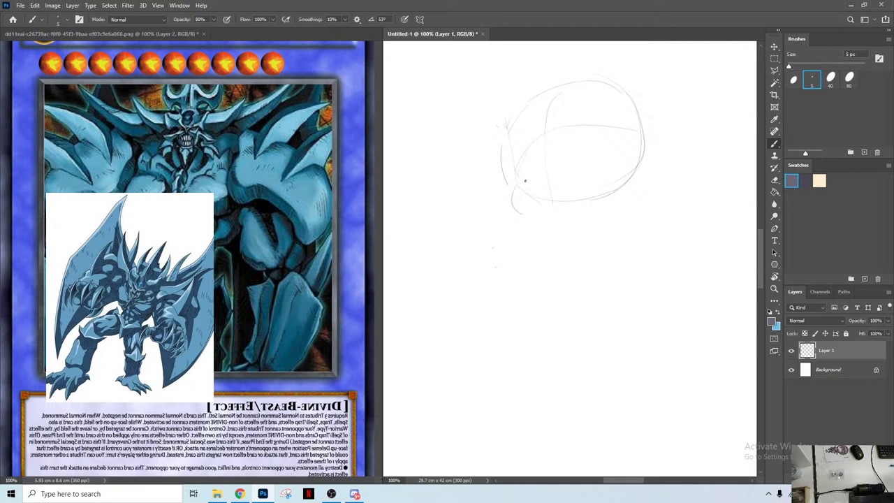
Step: Refine the small jaw stroke below the head's lower left and start the chin line beneath the head
key("e")
key("b")
key("e")
left_click_drag(517, 196, 529, 221)
key("b")
key("e")
key("b")
key("e")
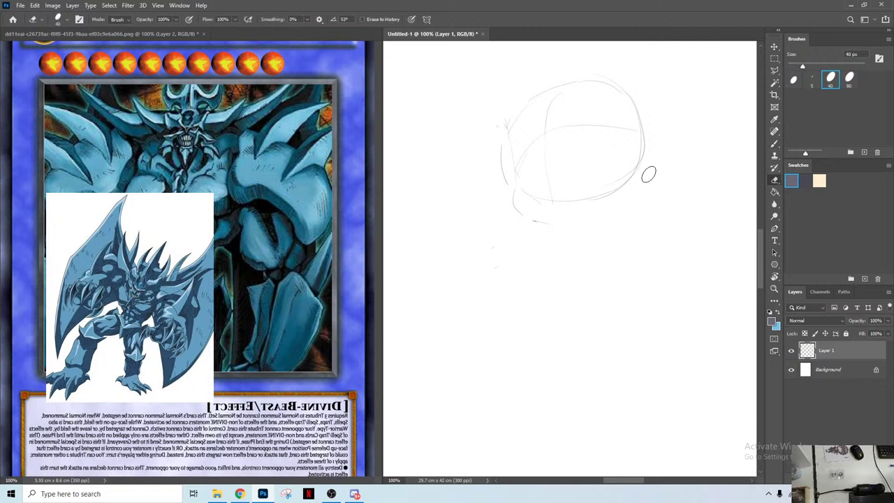
Step: Sketch a long curved line under the head rising to the right, and lightly draw the body's centre line below it
key("b")
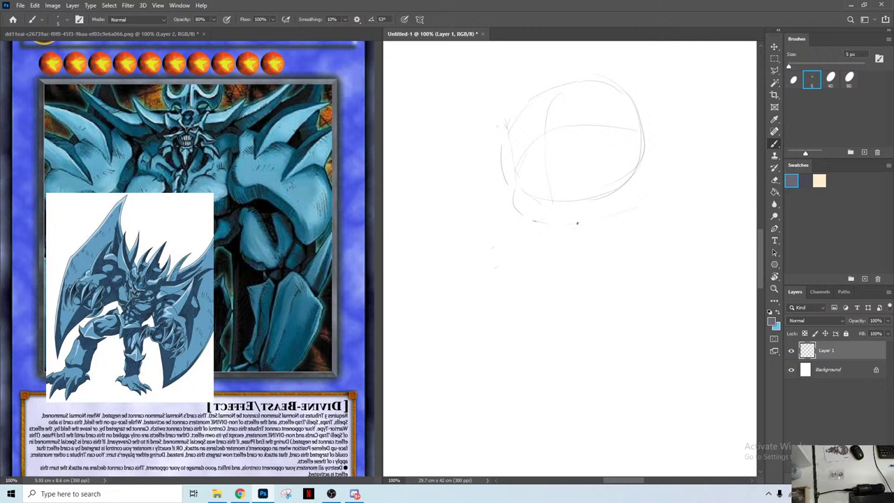
left_click_drag(577, 224, 655, 202)
key("e")
key("b")
key("e")
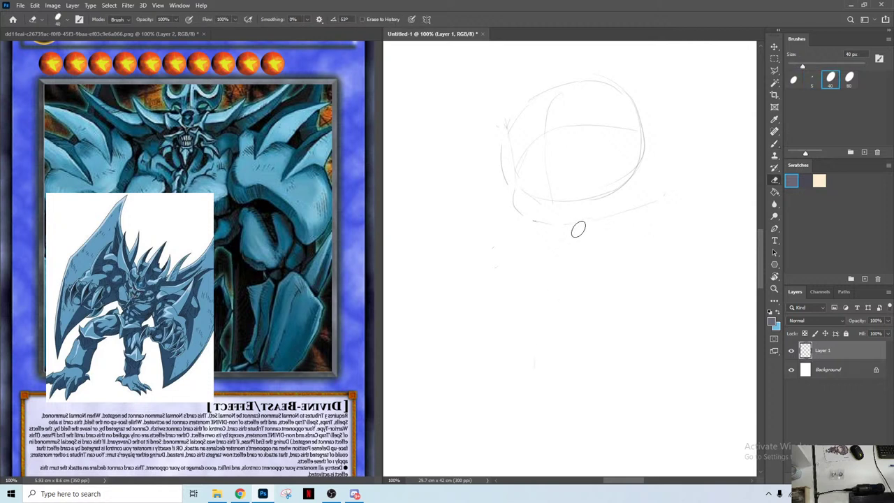
key("b")
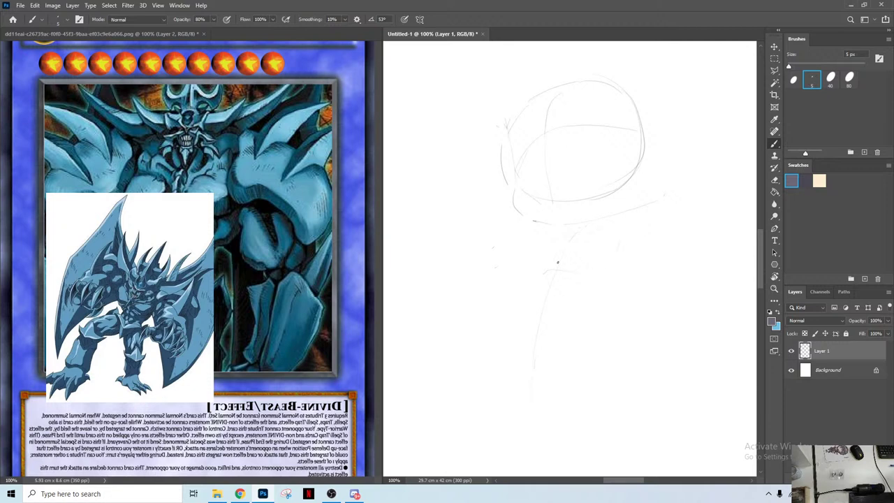
Step: Hide Layer 2, the winged figure overlaid on the reference card, and return to the sketch document
left_click(124, 305)
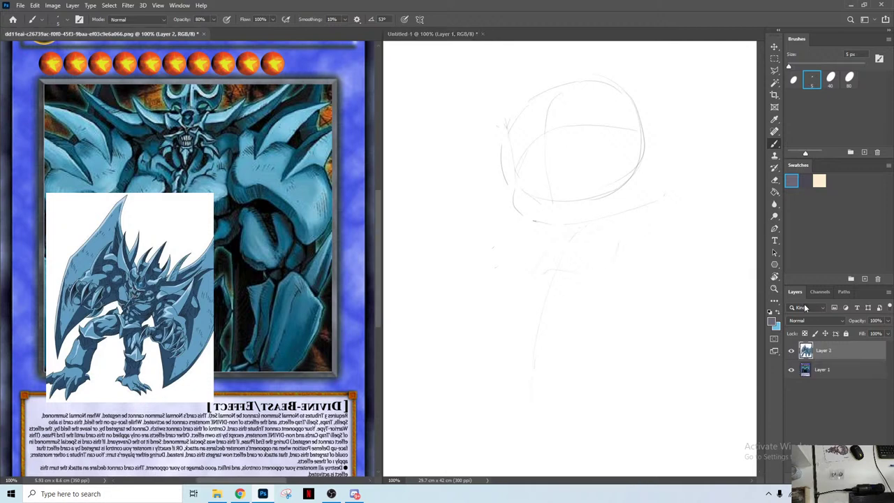
left_click(791, 351)
left_click(552, 292)
Step: Rough in the upper-torso guide strokes and clean up the torso's left side line down to the waist
key("e")
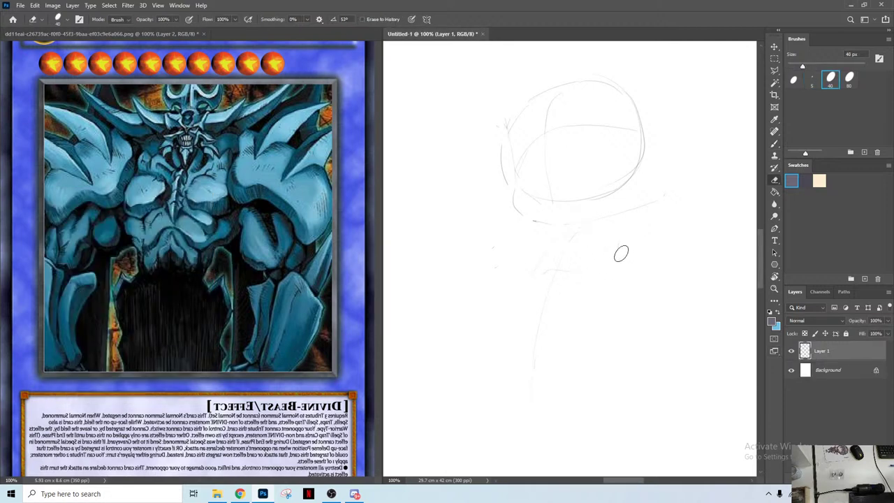
key("b")
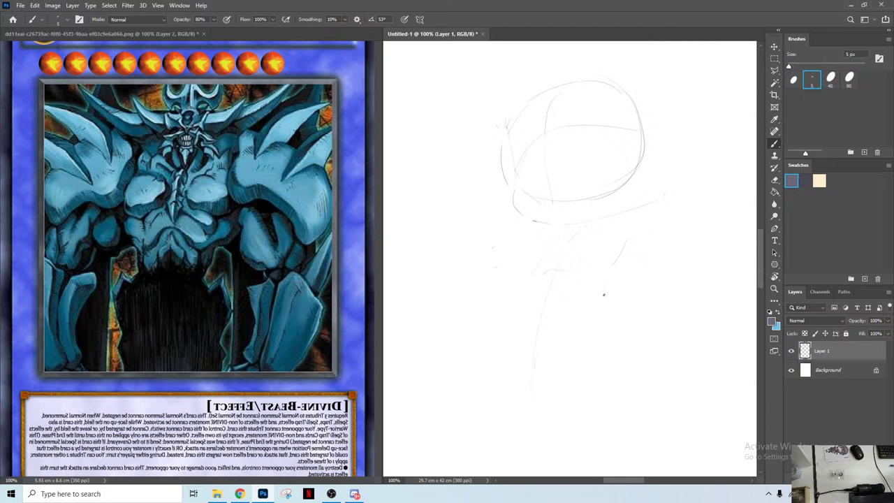
key("e")
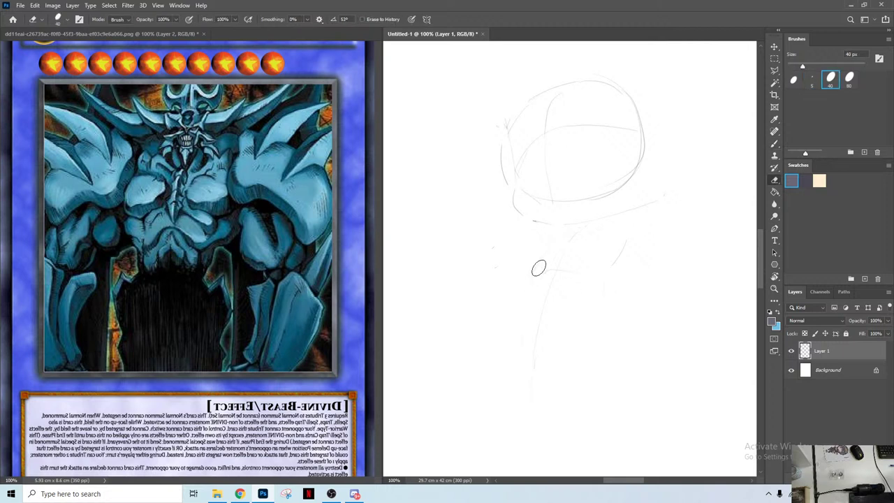
key("b")
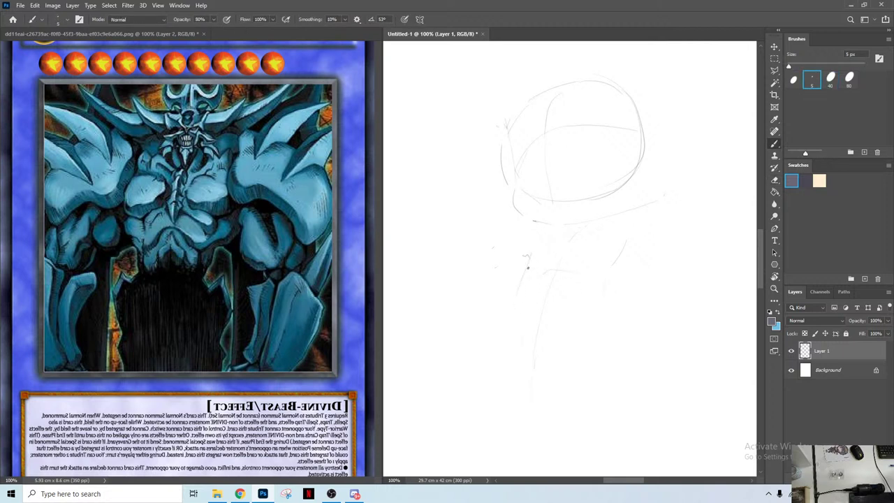
key("e")
mouse_move(520, 285)
left_mouse_down()
mouse_move(529, 258)
mouse_move(519, 335)
left_mouse_up()
Step: Sketch the torso's tapering right side, the waist curve and the chest contours
key("b")
key("e")
left_click_drag(613, 266, 624, 240)
key("b")
key("e")
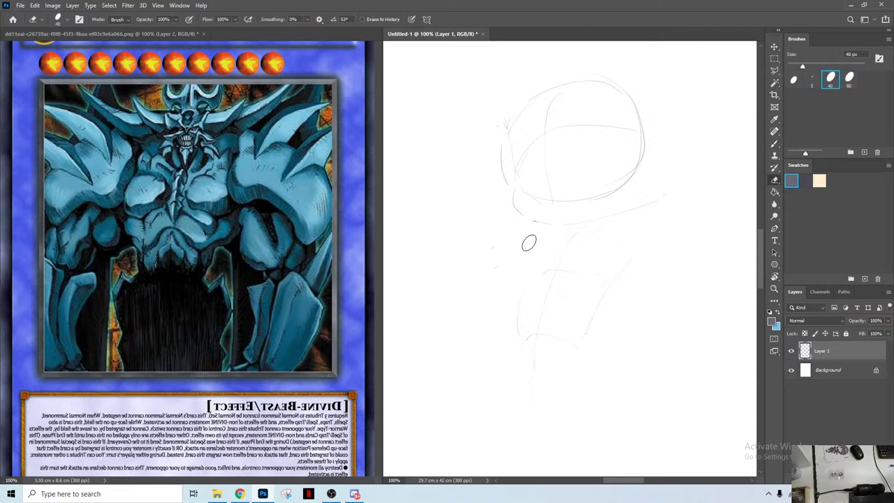
key("b")
mouse_move(528, 243)
left_mouse_down()
mouse_move(531, 258)
mouse_move(565, 246)
mouse_move(592, 271)
left_mouse_up()
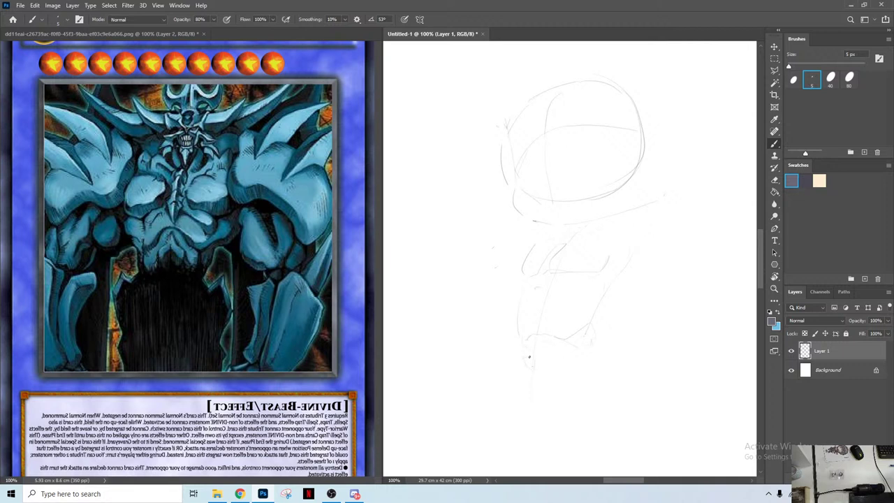
Step: Sketch the hips, the thighs and the narrow lower legs beneath the waist
left_click_drag(610, 340, 550, 383)
mouse_move(552, 372)
left_mouse_down()
mouse_move(580, 395)
mouse_move(558, 430)
left_mouse_up()
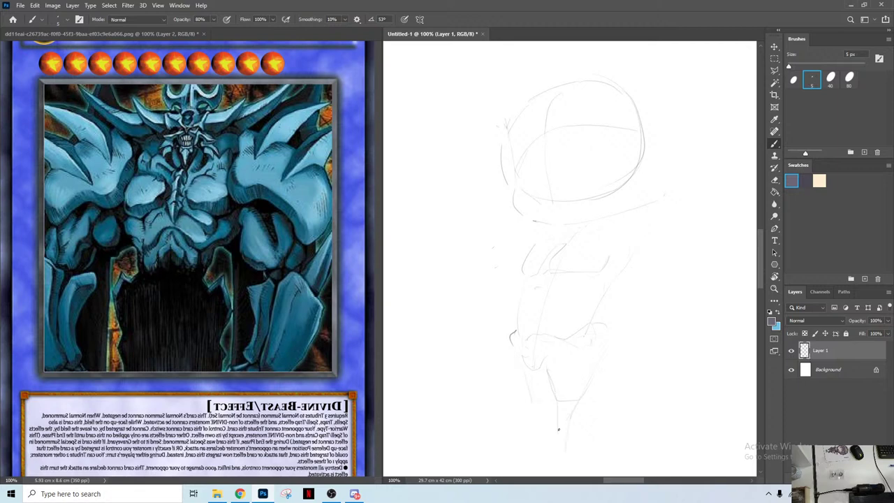
mouse_move(526, 393)
left_mouse_down()
mouse_move(548, 414)
mouse_move(555, 443)
left_mouse_up()
key("e")
key("b")
left_click_drag(558, 406, 571, 453)
Step: Erase the upper chest lines below the neck and redraw a light diagonal guide from neck to chest
key("e")
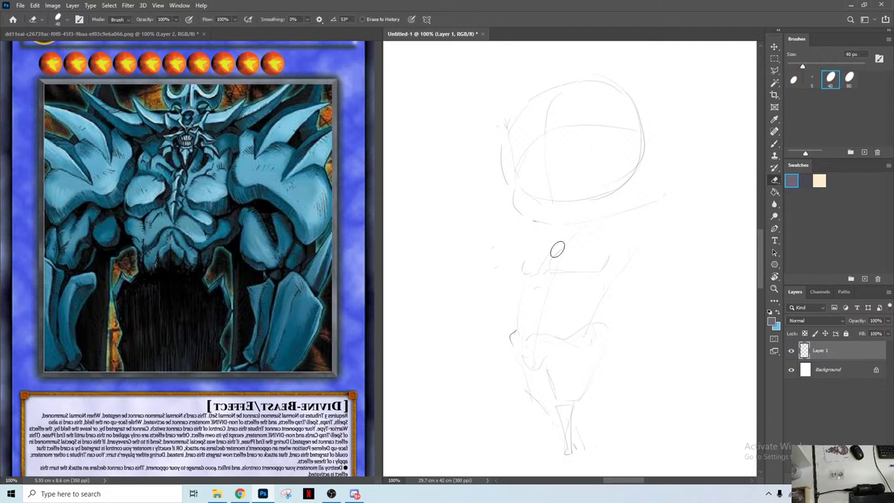
key("b")
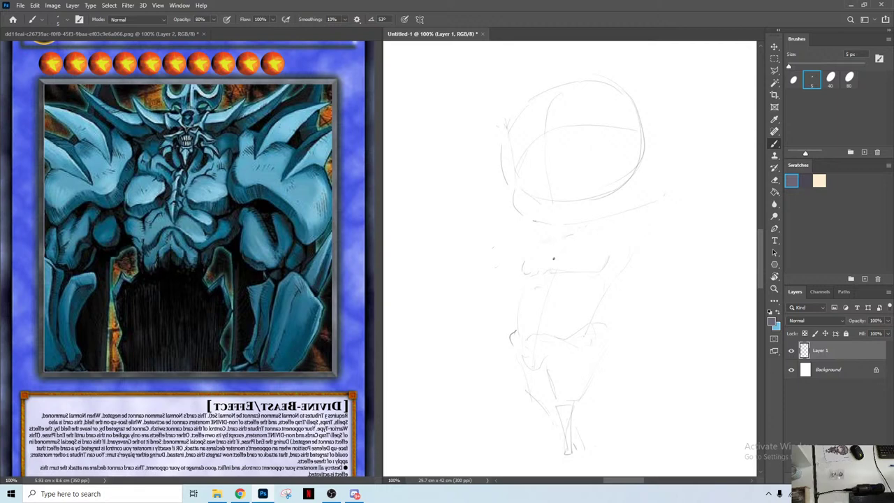
key("e")
left_click_drag(563, 239, 535, 244)
key("b")
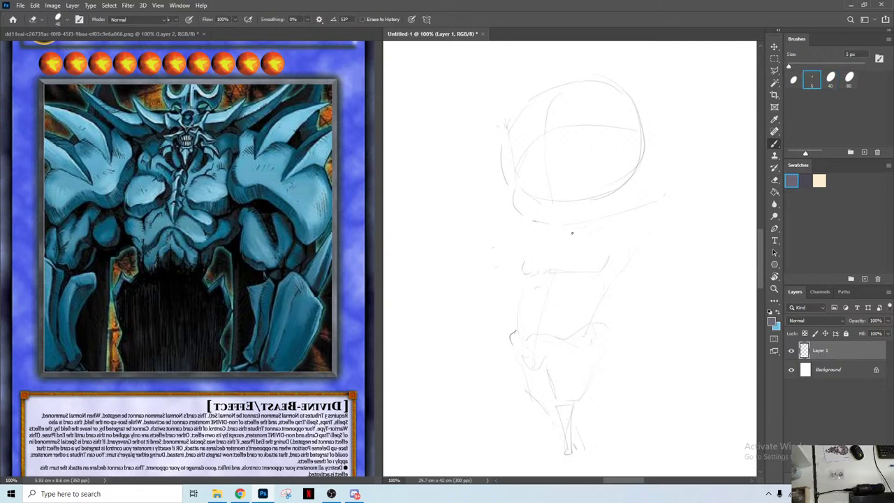
key("b")
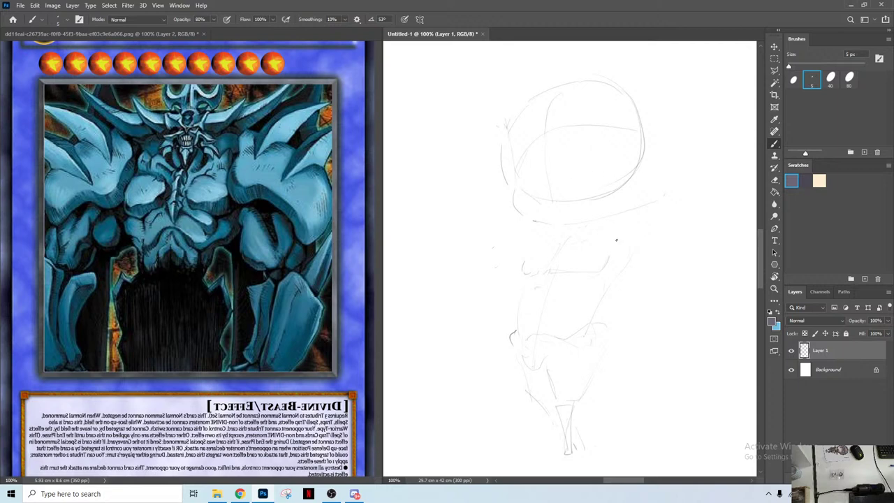
Step: Erase the leftover chest strokes and resketch the collarbones and pectoral contours beneath the neck
key("e")
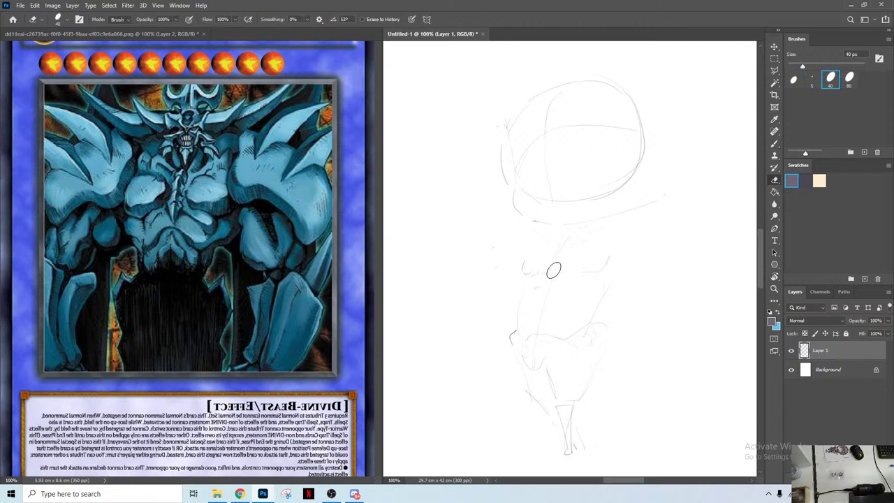
key("b")
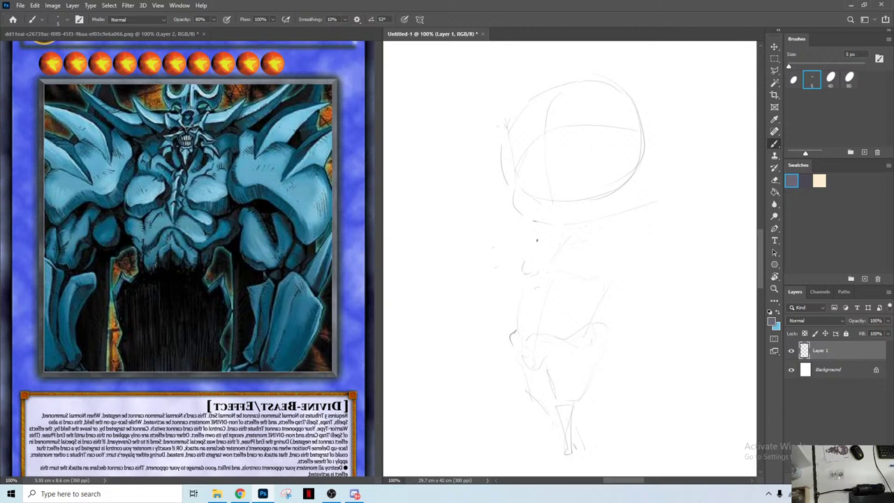
key("e")
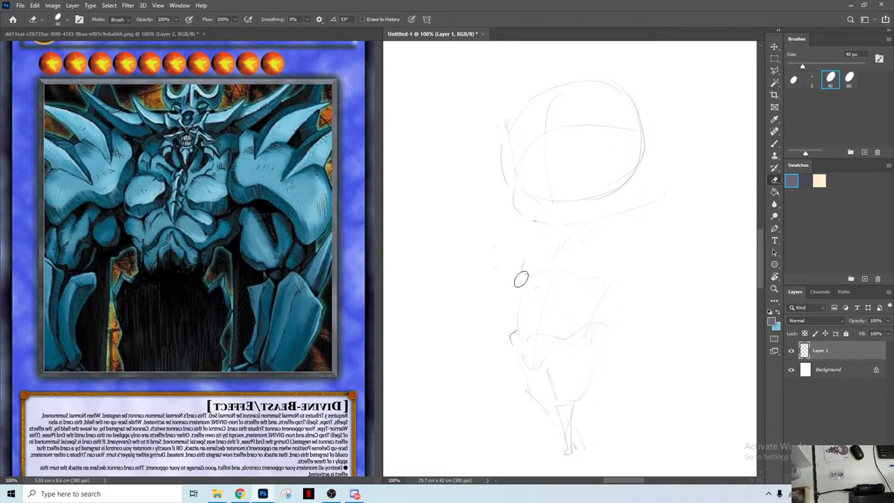
key("b")
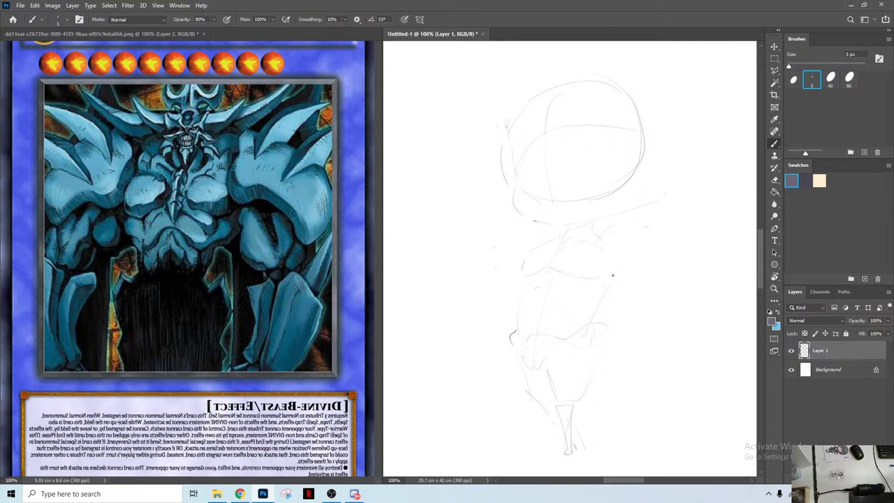
Step: Sketch a large rounded shoulder on each side of the chest, cleaning up stray strokes with the eraser
left_click_drag(603, 262, 599, 271)
left_click_drag(632, 225, 626, 291)
key("e")
key("b")
mouse_move(530, 224)
left_mouse_down()
mouse_move(503, 249)
mouse_move(493, 283)
left_mouse_up()
key("e")
key("b")
left_click_drag(497, 236, 493, 281)
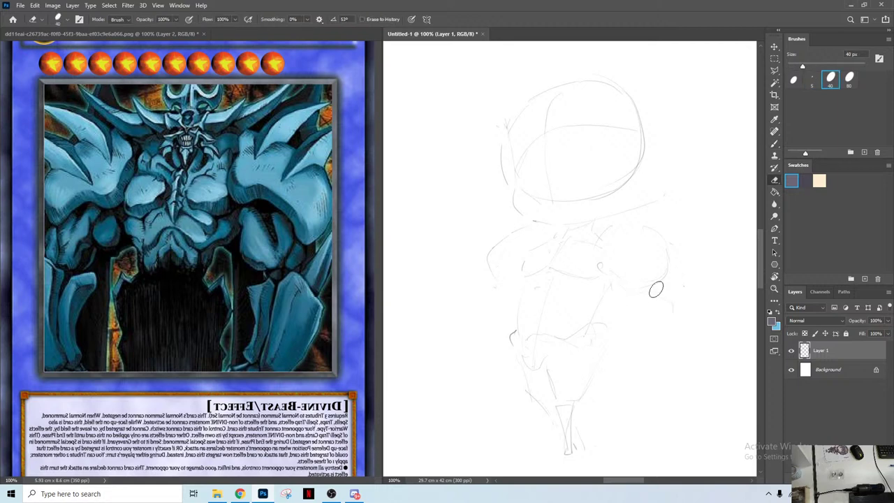
Step: Sketch the arm below the rounder, near shoulder with a bulky forearm, a fist and a curved spike at its outer edge
left_click_drag(654, 285, 694, 320)
left_click_drag(611, 293, 632, 311)
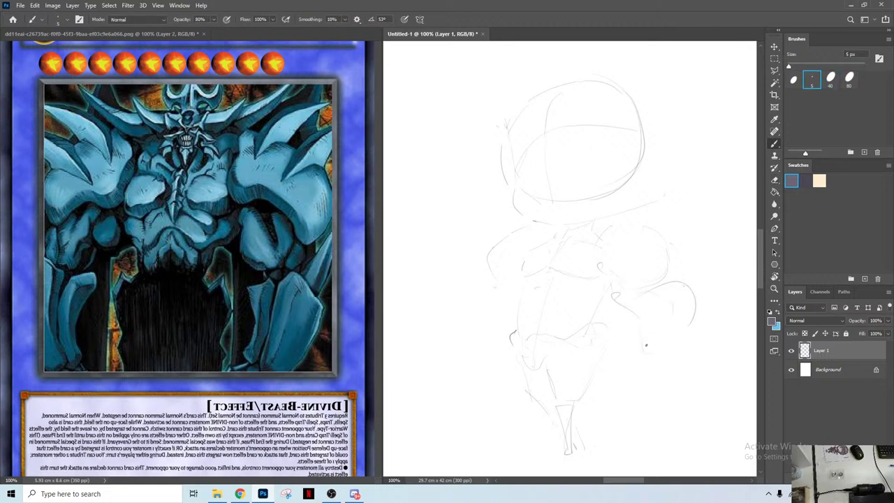
mouse_move(626, 348)
left_mouse_down()
mouse_move(616, 373)
mouse_move(643, 395)
left_mouse_up()
left_click_drag(694, 246, 704, 306)
Step: Erase the old hip, thigh and lower-leg lines beneath the waist
key("e")
left_click_drag(557, 385, 569, 449)
left_click_drag(548, 412, 532, 392)
left_click_drag(587, 327, 567, 339)
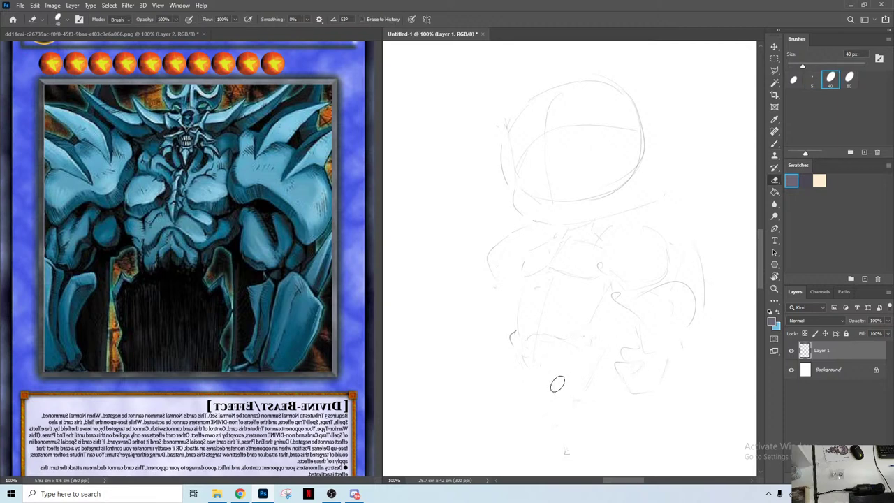
left_click_drag(513, 334, 554, 383)
Step: Redraw the waist, the angled pelvis and the thighs in a wider stance
key("b")
left_click_drag(599, 341, 614, 308)
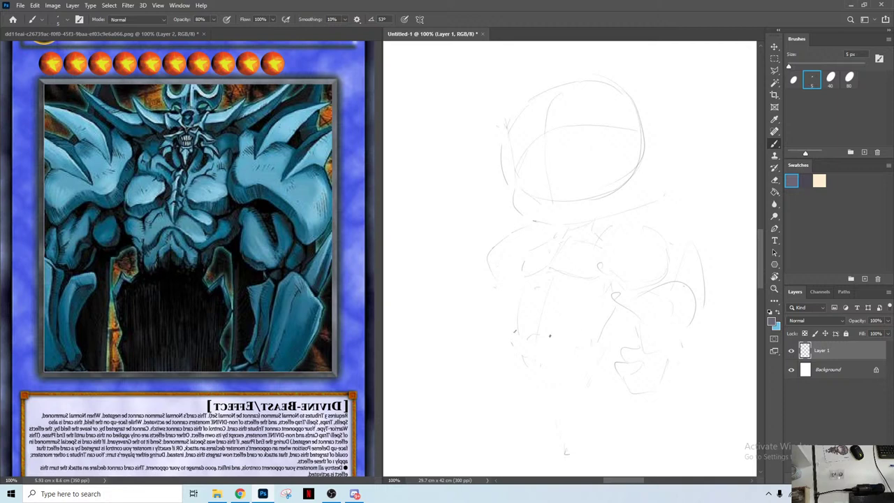
left_click_drag(539, 323, 567, 332)
mouse_move(604, 298)
left_mouse_down()
mouse_move(581, 318)
mouse_move(579, 345)
left_mouse_up()
left_click_drag(537, 382, 557, 406)
left_click_drag(581, 372, 611, 453)
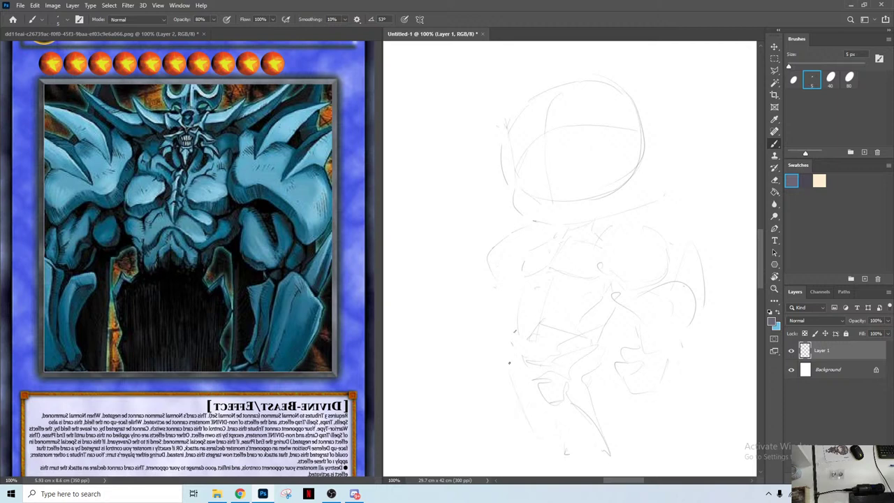
Step: Refine the hip and knee lines, then sketch the lower legs down to short ground lines at the feet
key("e")
left_click_drag(513, 351, 502, 364)
key("e")
left_click_drag(599, 427, 577, 405)
key("b")
left_click_drag(604, 430, 609, 454)
left_click_drag(525, 408, 543, 405)
left_click_drag(534, 454, 526, 416)
left_click_drag(517, 456, 601, 456)
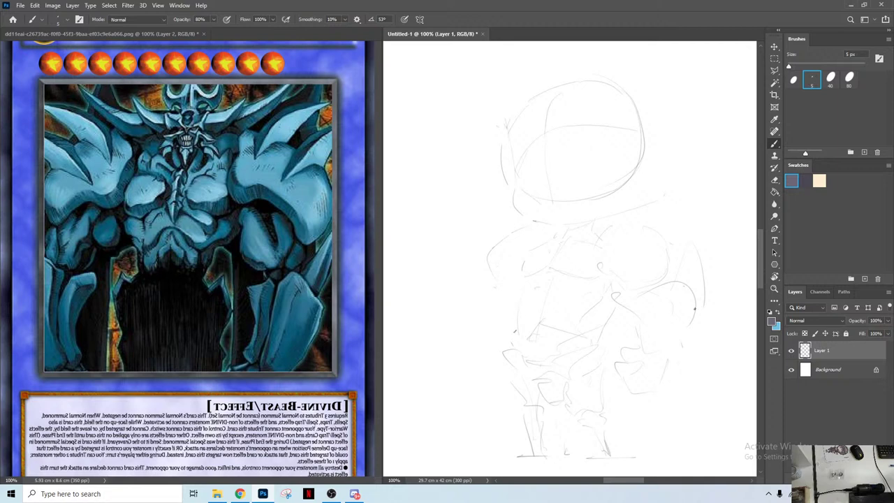
Step: Sketch the forearm spikes on both arms and rough in the far arm, erasing the stray lines around its hand
left_click_drag(673, 281, 698, 258)
left_click_drag(480, 285, 488, 256)
left_click_drag(466, 283, 455, 306)
key("e")
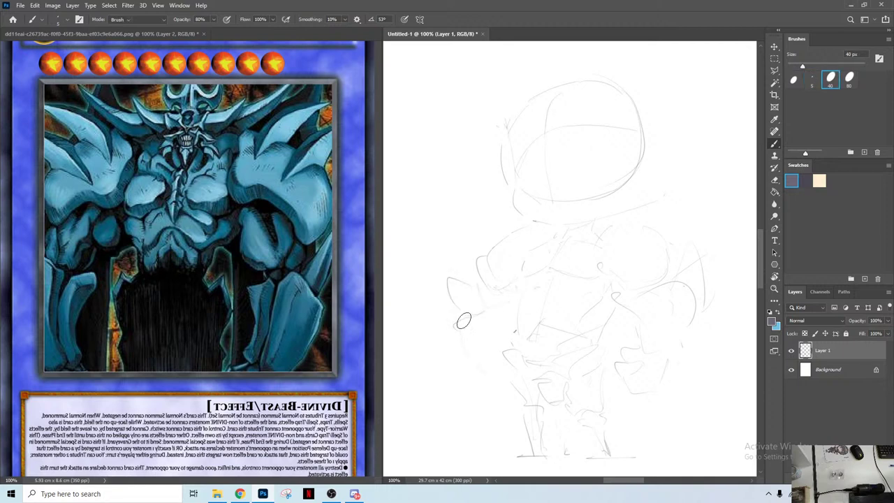
mouse_move(467, 308)
left_mouse_down()
mouse_move(453, 314)
mouse_move(458, 326)
mouse_move(482, 356)
mouse_move(493, 341)
left_mouse_up()
key("b")
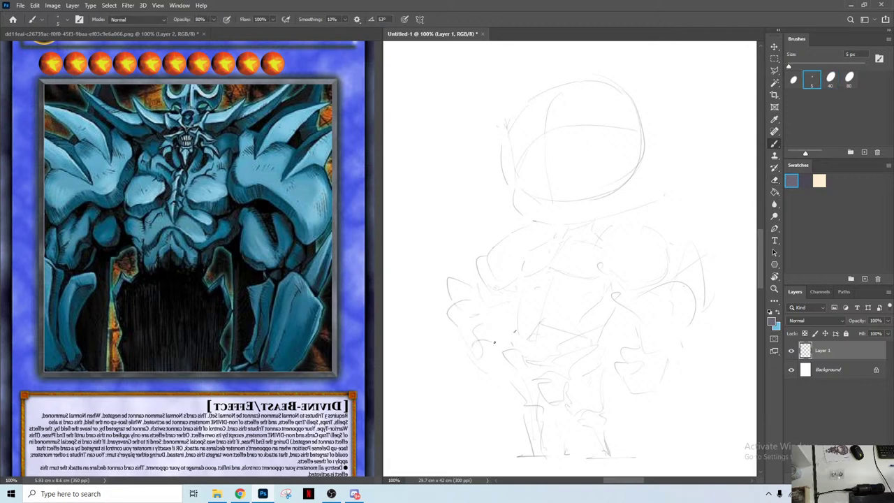
key("e")
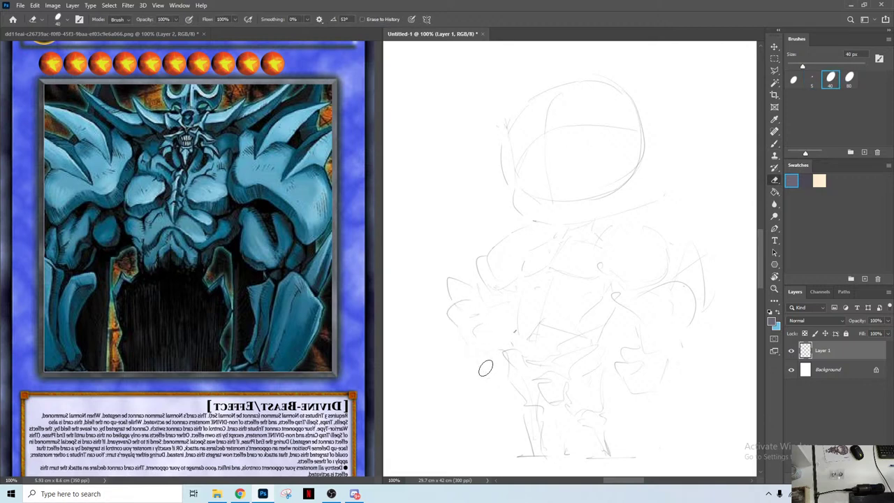
left_click_drag(497, 347, 484, 343)
key("b")
left_click_drag(497, 383, 487, 349)
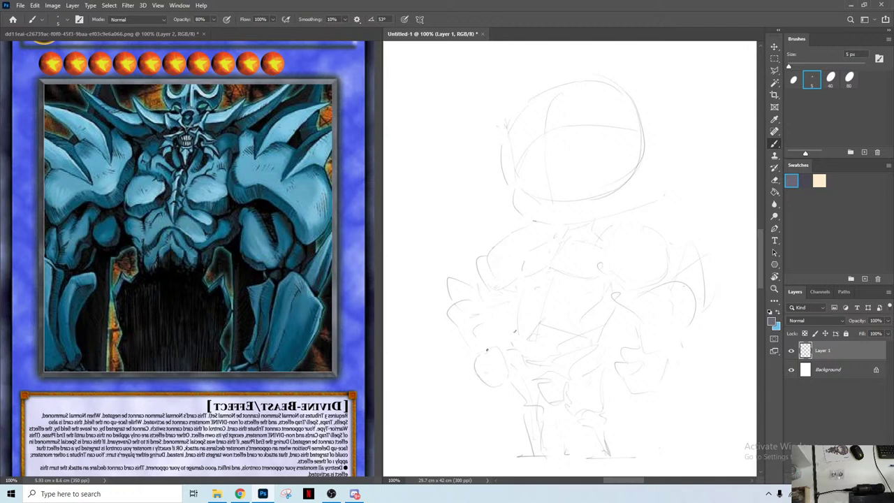
key("e")
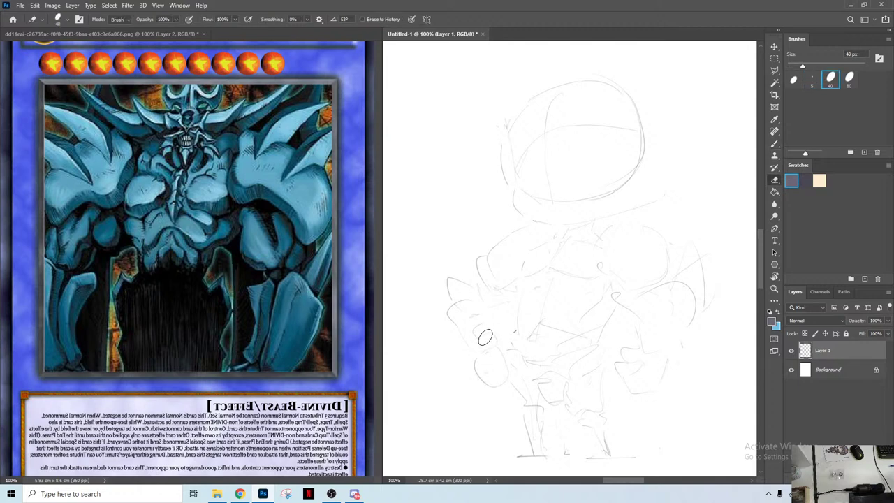
key("ctrl+z")
key("ctrl+z")
Step: Sketch a blocky fist at the end of the far forearm, refining it with the eraser
key("b")
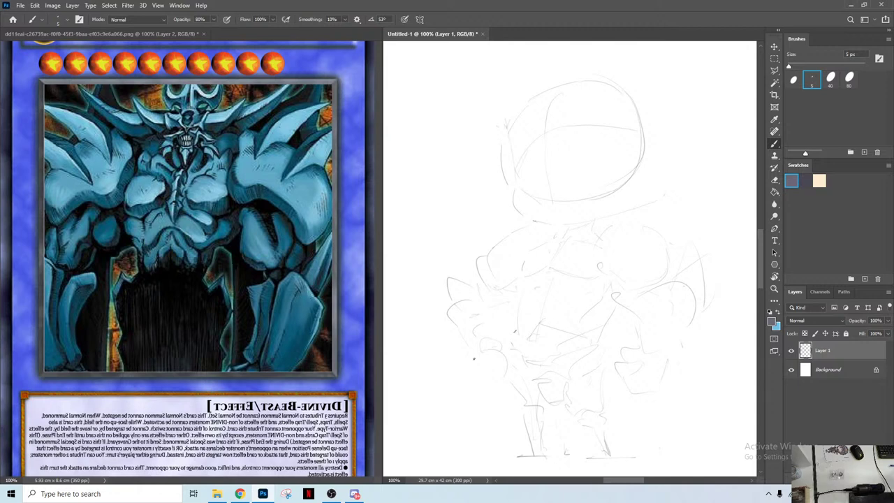
mouse_move(474, 358)
left_mouse_down()
mouse_move(469, 381)
mouse_move(497, 357)
left_mouse_up()
key("e")
key("b")
key("e")
key("b")
Step: Erase the far shoulder's rounded outline and redraw it as a lighter, more angular form
key("e")
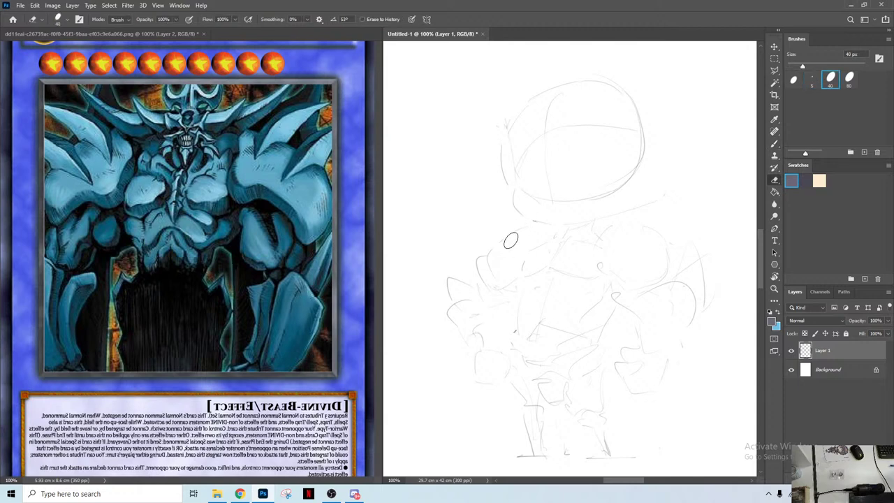
key("ctrl+z")
key("b")
key("e")
key("b")
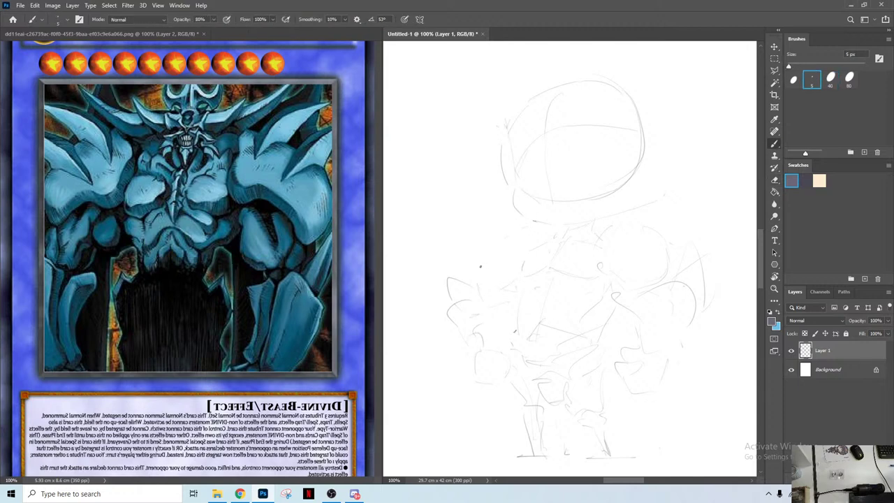
left_click_drag(481, 268, 496, 289)
left_click_drag(501, 227, 484, 271)
key("e")
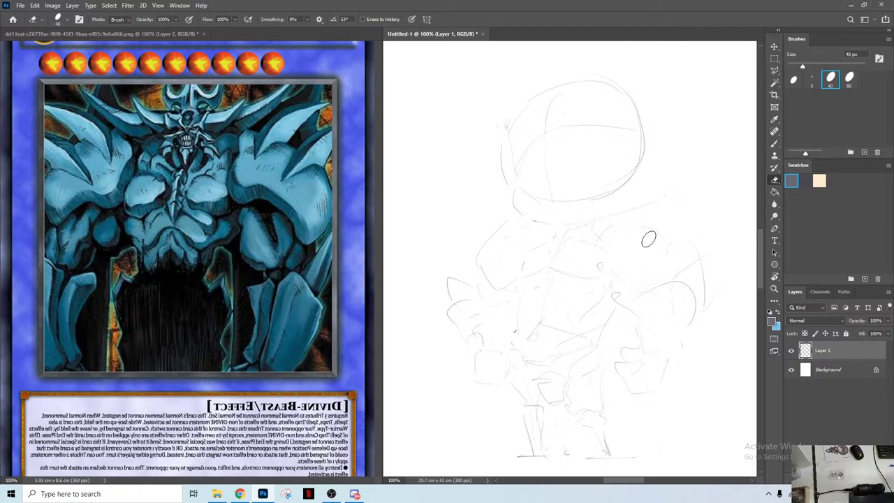
key("b")
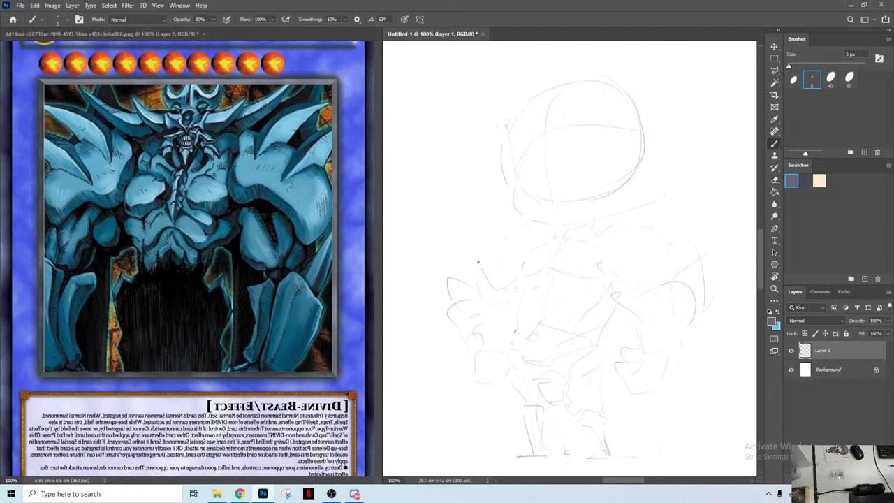
key("e")
key("b")
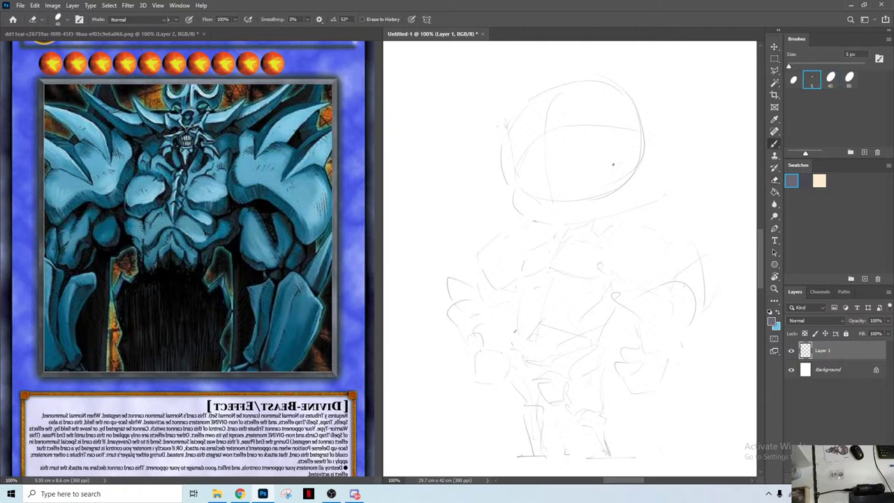
Step: Draw the near shoulder's curved inner edge and outer notch, and add short contour strokes on the far shoulder and chest
left_click_drag(603, 224, 599, 263)
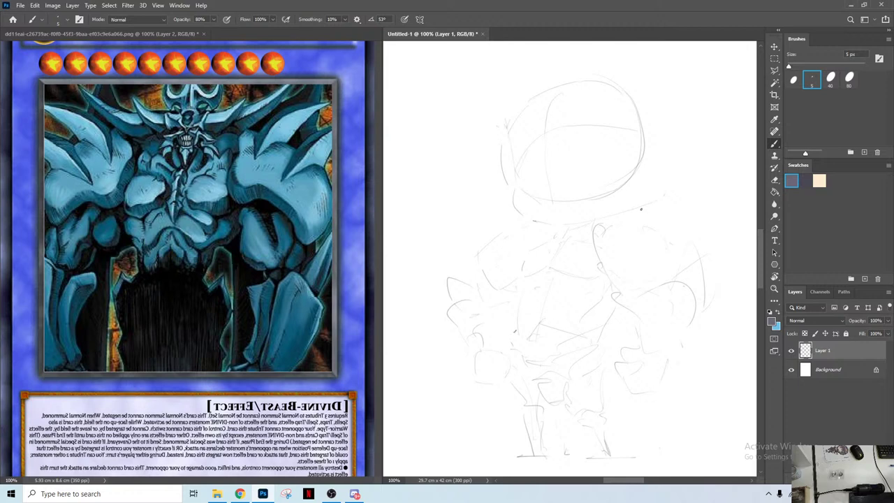
key("e")
key("b")
left_click_drag(665, 234, 669, 250)
left_click_drag(499, 230, 496, 217)
left_click_drag(531, 247, 538, 241)
Step: Flip the sketch horizontally to check its proportions, and flip it back
key("ctrl+shift+h")
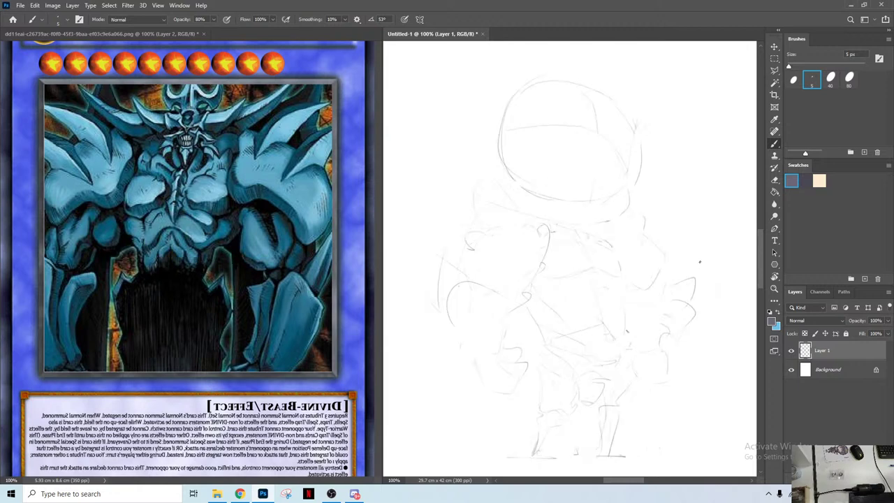
key("ctrl+shift+h")
Step: Erase most of the head's oval outline and sketch faint angular face and jaw lines in its place
key("e")
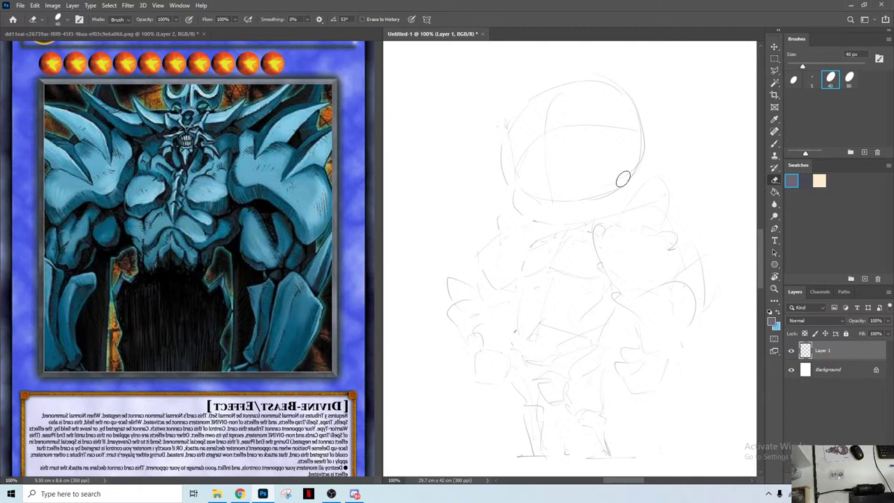
mouse_move(549, 202)
left_mouse_down()
mouse_move(594, 199)
mouse_move(639, 154)
mouse_move(641, 123)
left_mouse_up()
key("b")
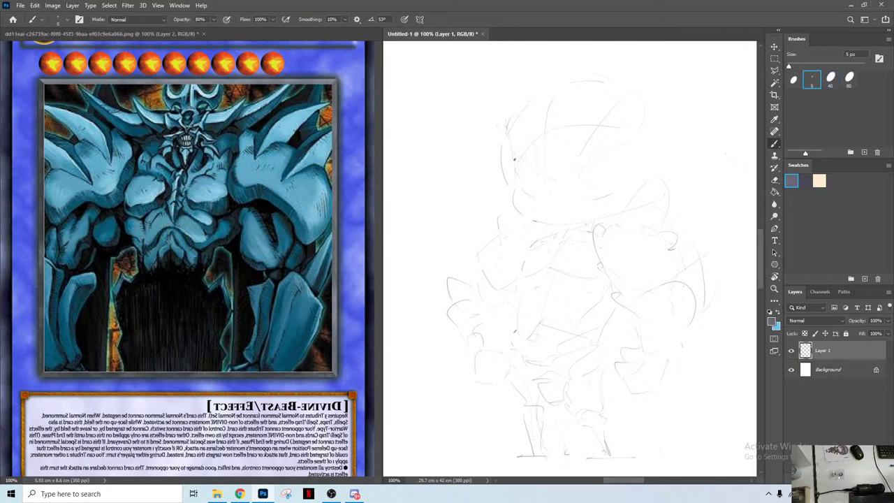
key("e")
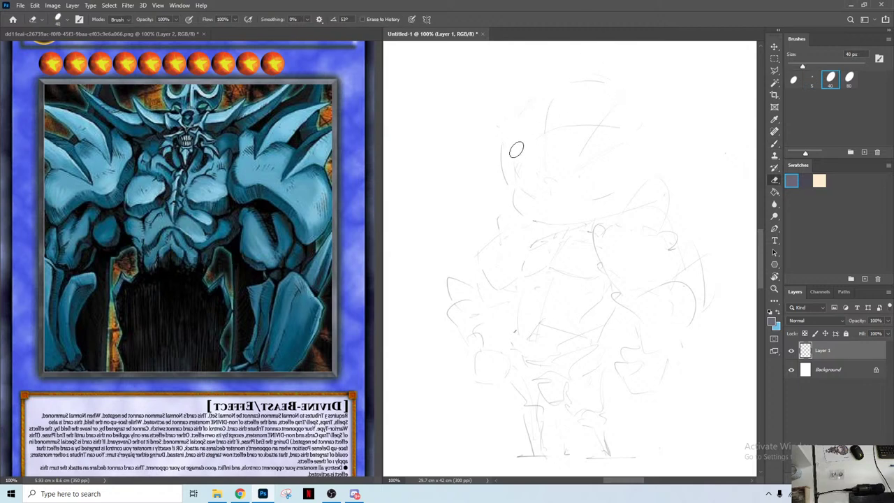
key("b")
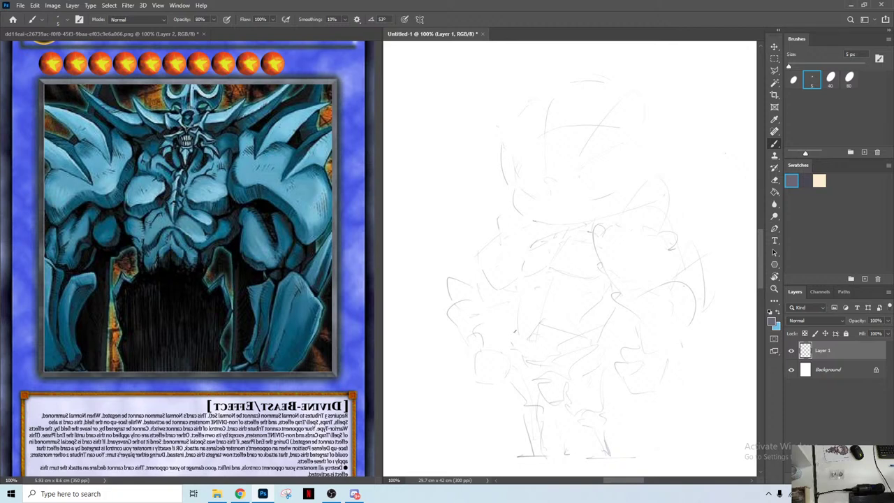
key("e")
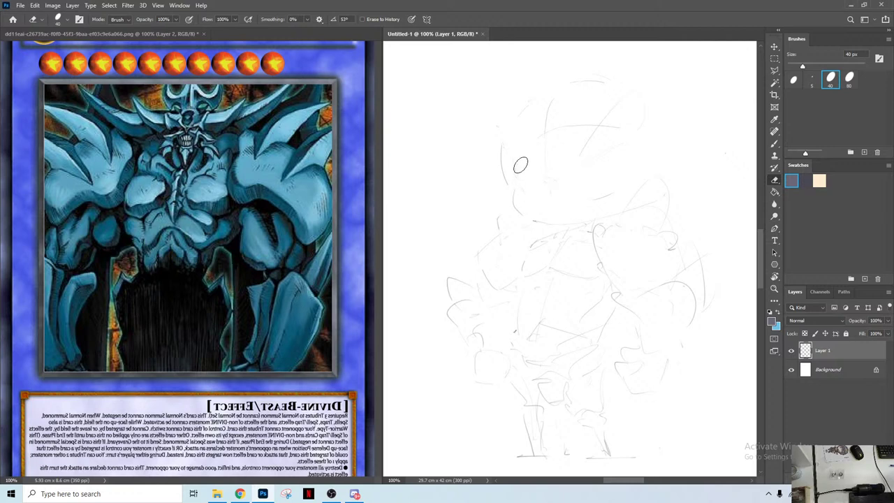
key("b")
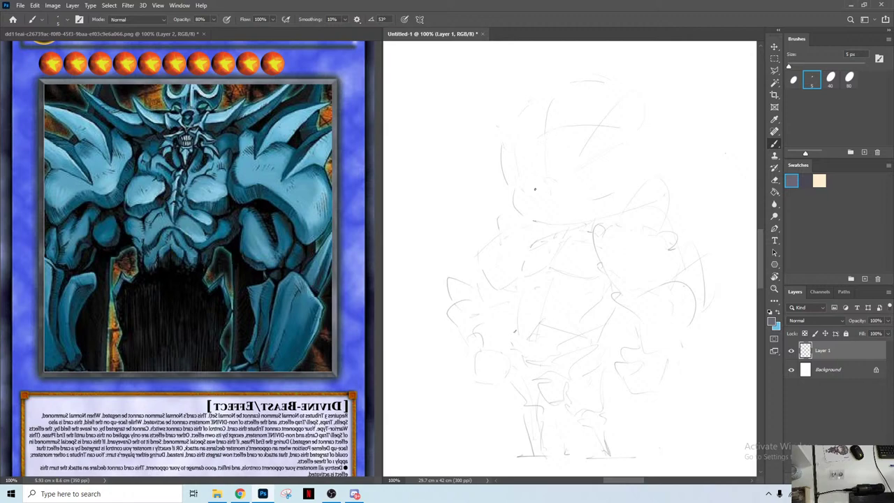
key("e")
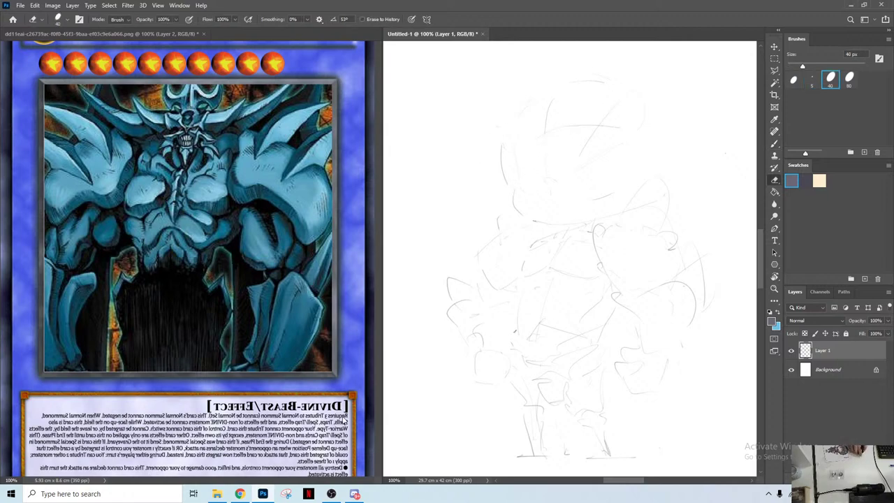
Step: Open Netflix, move its window off this display and return to Photoshop
left_click(308, 493)
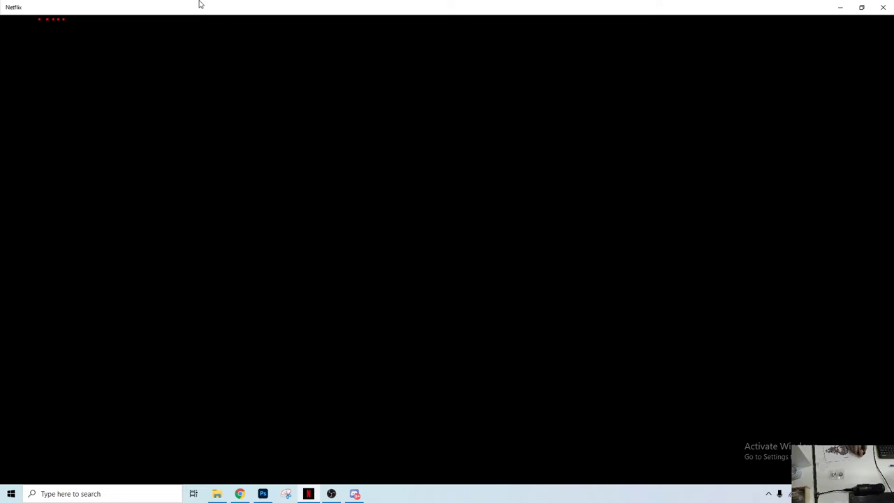
left_click_drag(199, 5, 893, 58)
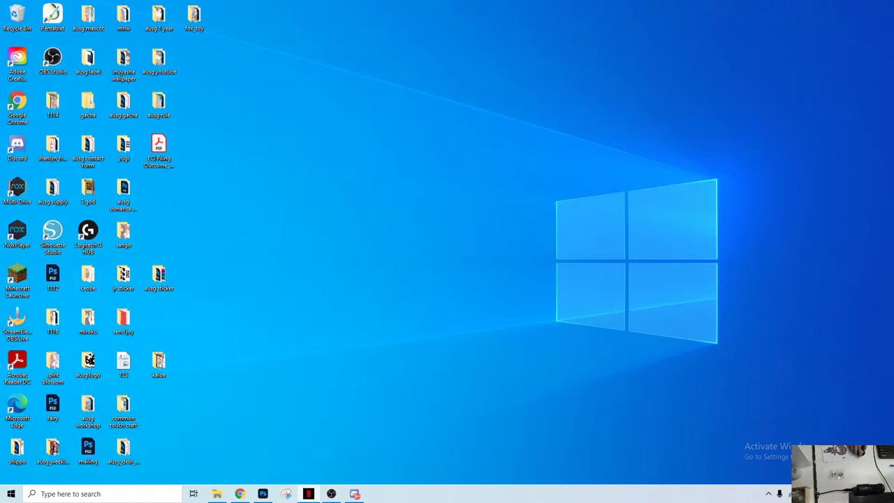
left_click(263, 493)
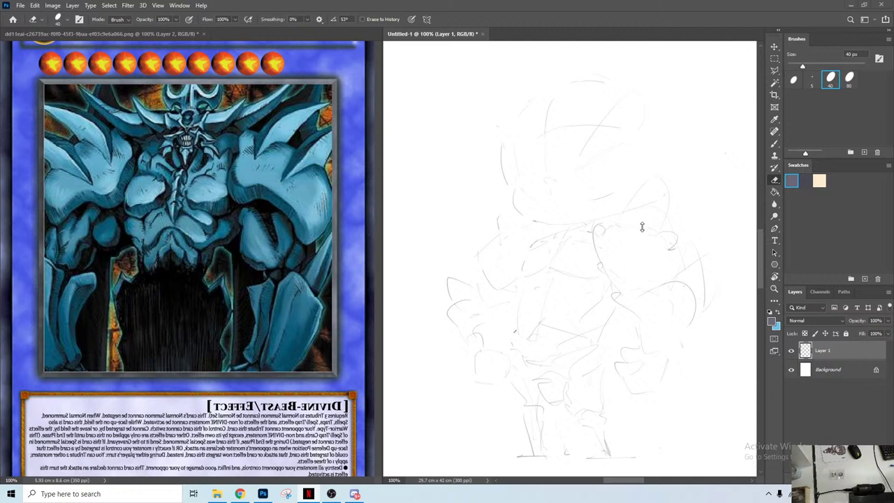
Step: Redraw the diagonal stroke on the side of the head as a curved horn shape and erase the excess line
key("b")
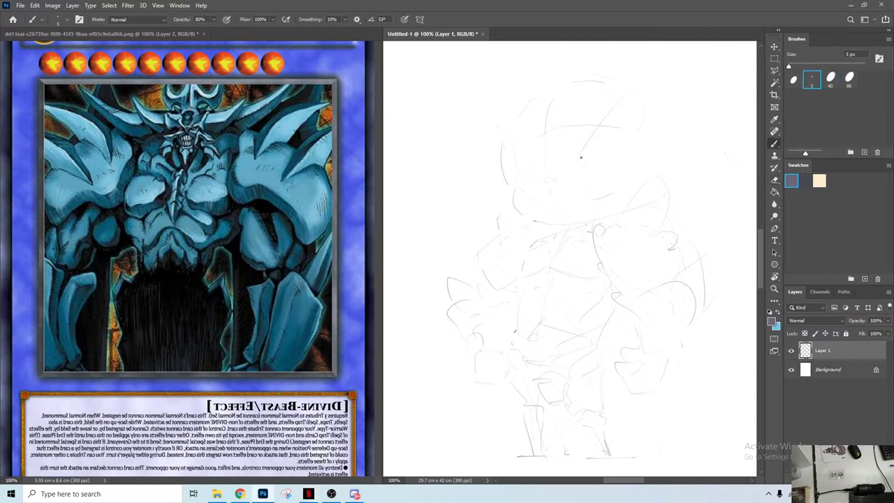
key("e")
key("b")
key("e")
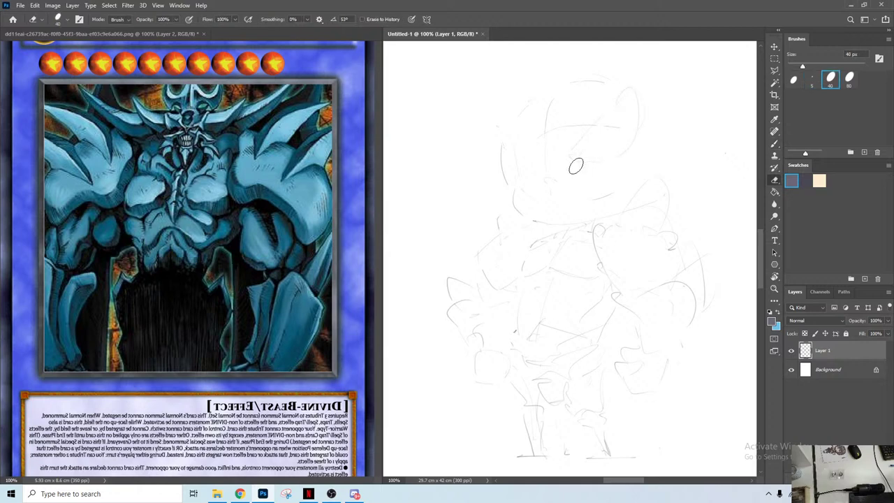
Step: Sketch the curved cheek shapes and the mouth and jaw lines on the head, erasing stray guide lines around them
key("b")
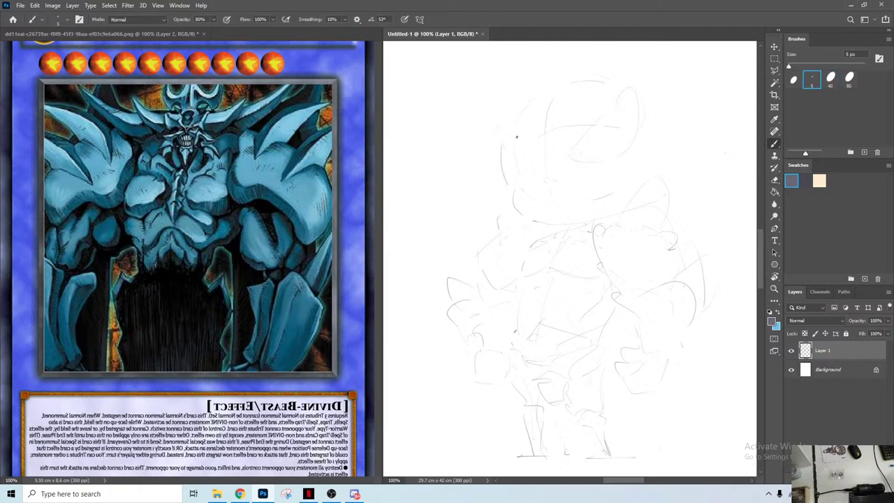
key("e")
key("b")
key("e")
mouse_move(605, 191)
left_mouse_down()
mouse_move(594, 191)
mouse_move(596, 181)
left_mouse_up()
key("b")
key("e")
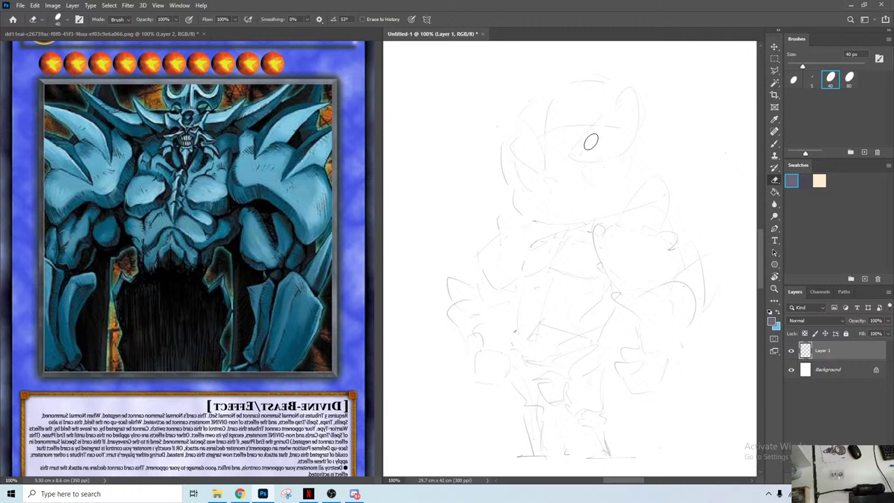
key("b")
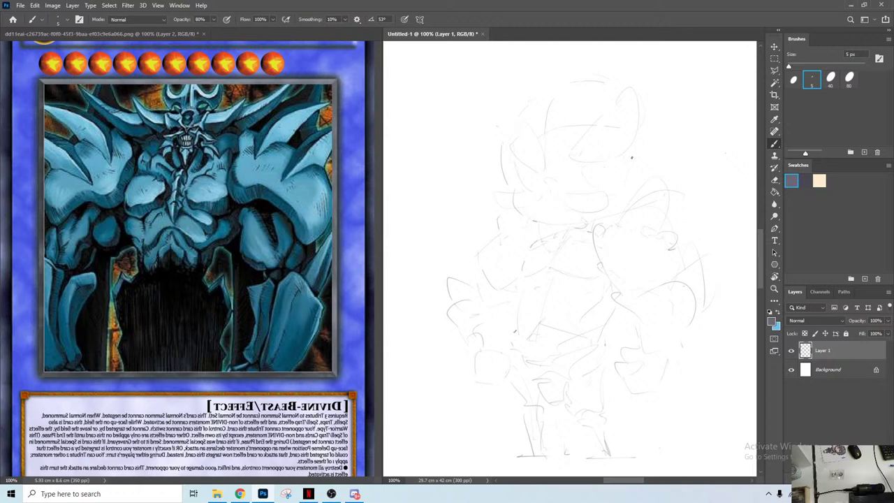
Step: Flip the sketch horizontally to check the head, touch up the face lines and flip it back
key("ctrl+shift+h")
key("e")
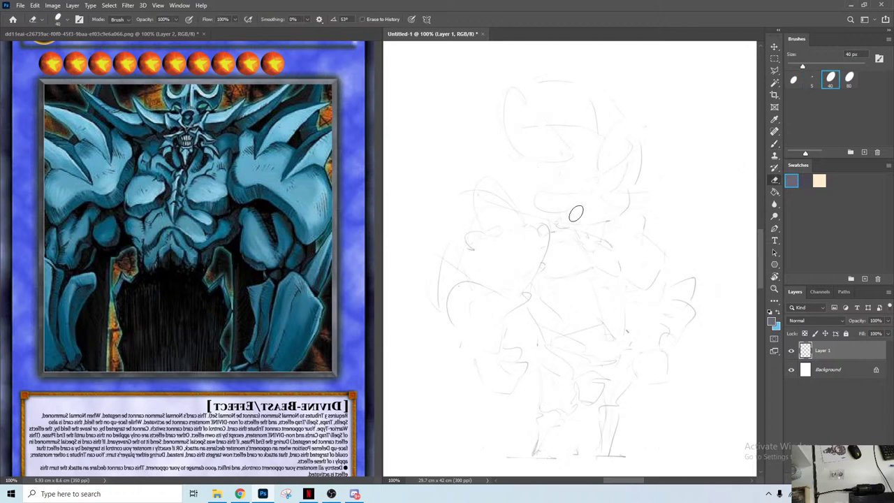
key("b")
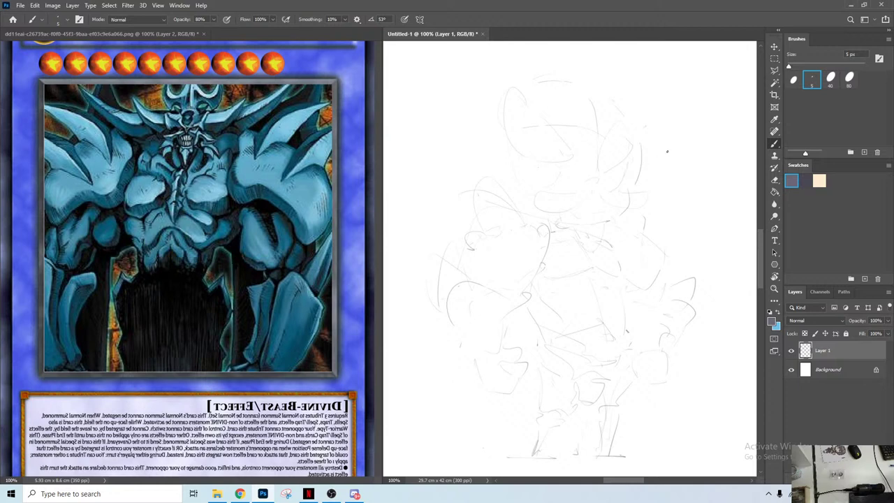
key("ctrl+shift+h")
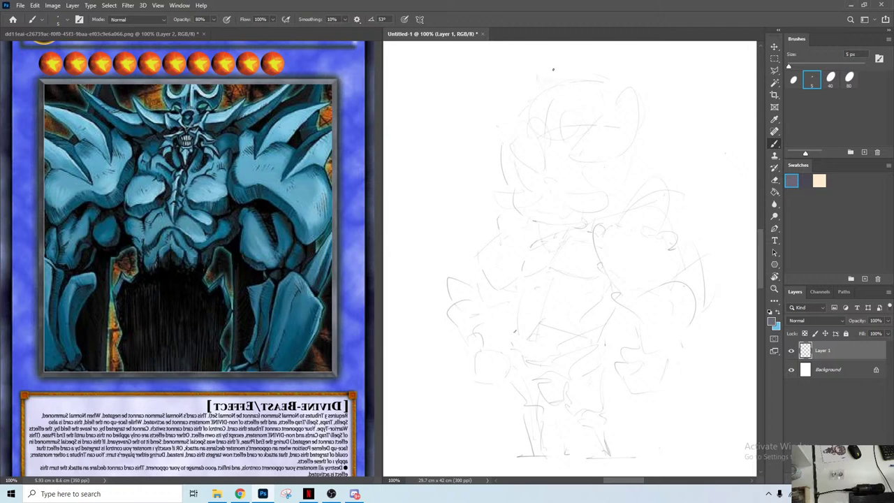
Step: Draw the first slanted line of the crest rising above the head
left_click_drag(544, 48, 537, 81)
key("space")
left_click_drag(586, 97, 576, 102)
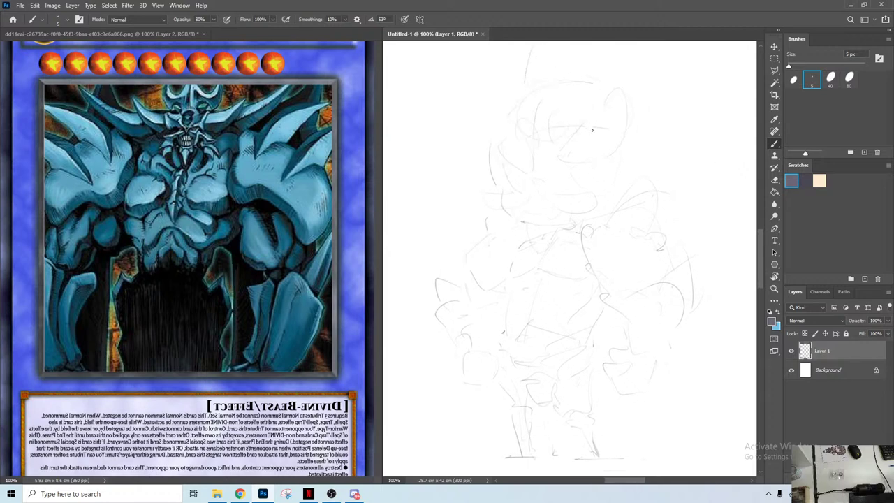
Step: Shorten the figure by selecting the lower body and the legs with the freehand Lasso and moving each upward
key("l")
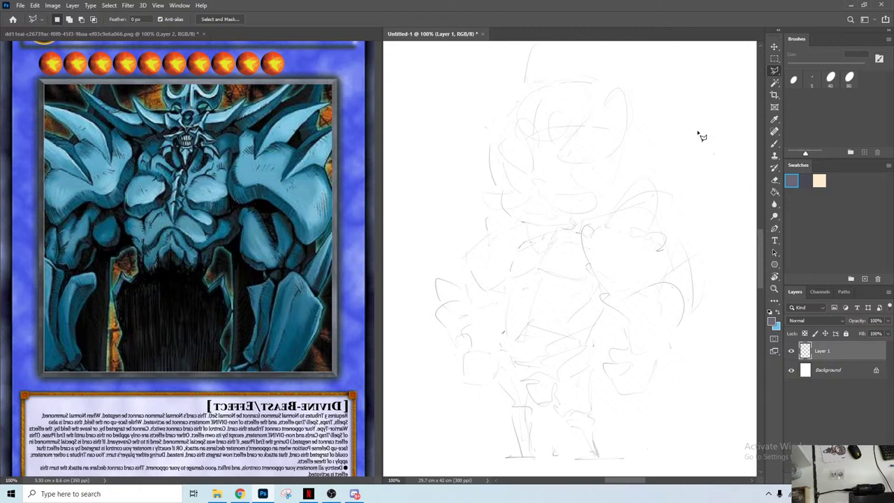
right_click(774, 70)
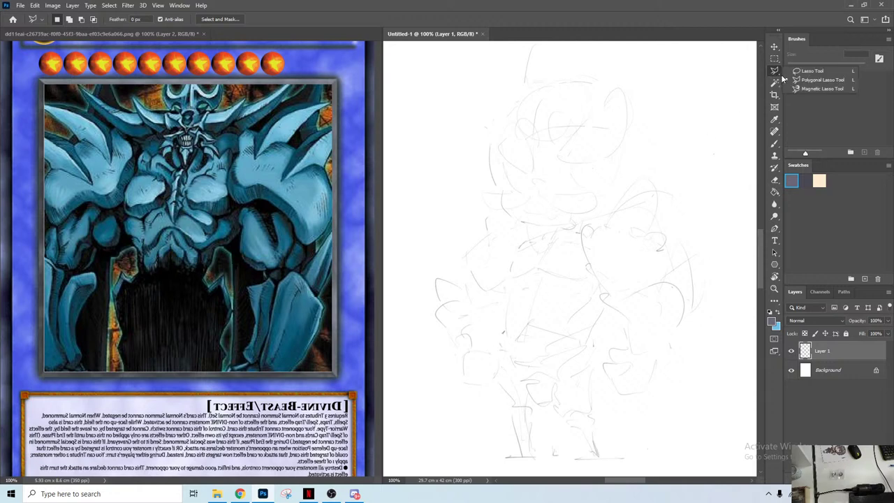
left_click(810, 70)
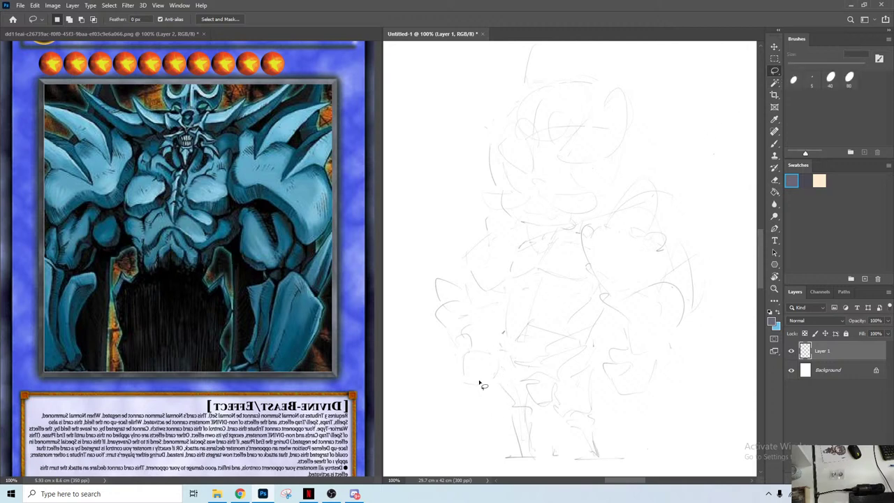
mouse_move(449, 345)
left_mouse_down()
mouse_move(482, 345)
mouse_move(502, 304)
mouse_move(573, 315)
mouse_move(678, 247)
mouse_move(730, 247)
mouse_move(706, 414)
mouse_move(646, 464)
mouse_move(555, 475)
mouse_move(454, 391)
left_mouse_up()
left_click_drag(572, 374, 570, 355)
key("ctrl+d")
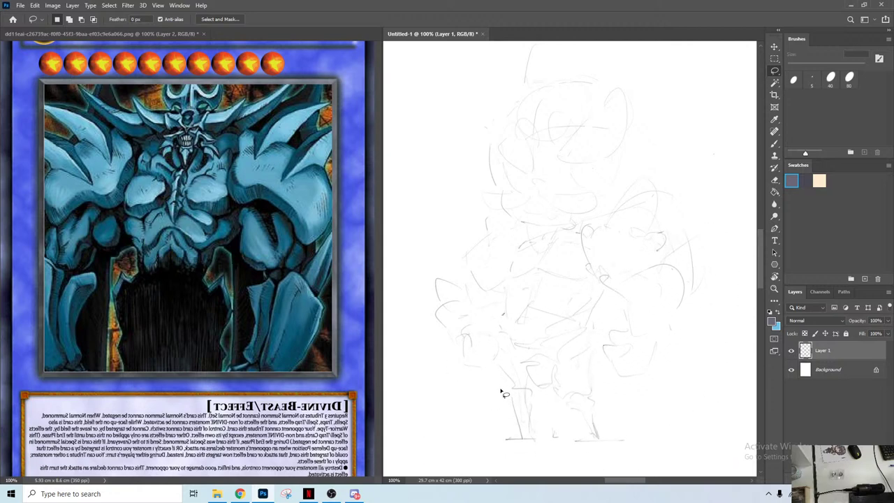
mouse_move(499, 388)
left_mouse_down()
mouse_move(533, 366)
mouse_move(649, 449)
mouse_move(504, 433)
left_mouse_up()
left_click_drag(570, 413, 570, 400)
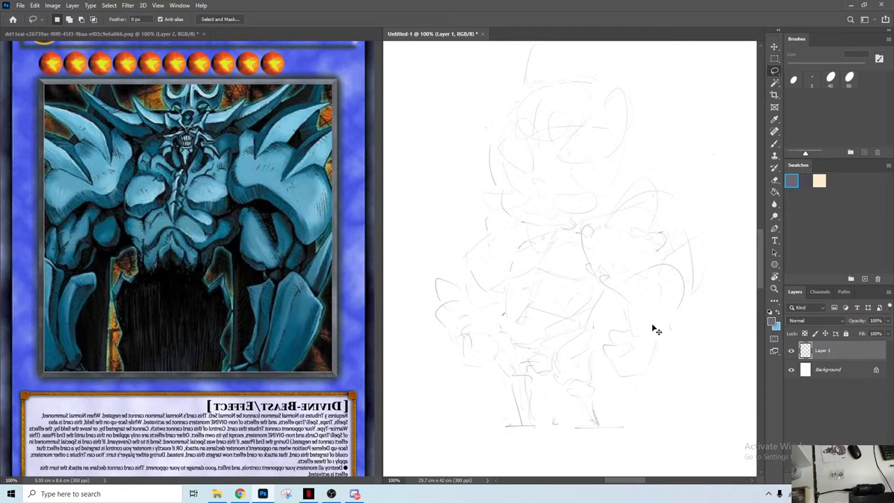
Step: Move the whole sketch down the canvas with Free Transform to make room above the head
key("ctrl+t")
left_click_drag(633, 321, 638, 353)
key("Return")
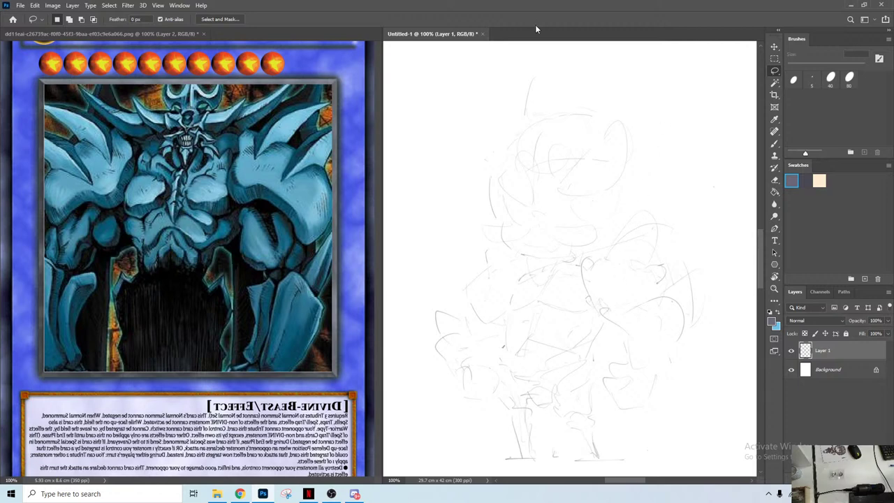
Step: Sketch rounded crest lobes on top of the head and large horn shapes on both sides of it
key("b")
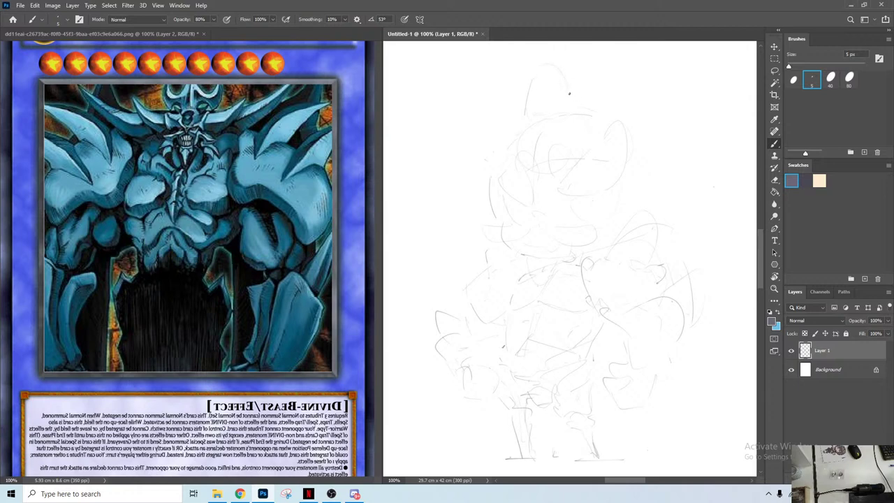
left_click_drag(605, 73, 574, 88)
left_click_drag(478, 130, 487, 181)
mouse_move(691, 150)
left_mouse_down()
mouse_move(709, 162)
mouse_move(664, 214)
left_mouse_up()
left_click_drag(458, 162, 493, 212)
Step: Rework the horn outlines beside the head, erasing the oversized outer horn curve on one side
key("e")
mouse_move(426, 167)
left_mouse_down()
mouse_move(468, 203)
mouse_move(464, 225)
mouse_move(477, 232)
mouse_move(453, 188)
mouse_move(454, 176)
mouse_move(463, 182)
mouse_move(470, 227)
left_mouse_up()
key("b")
key("e")
key("b")
key("e")
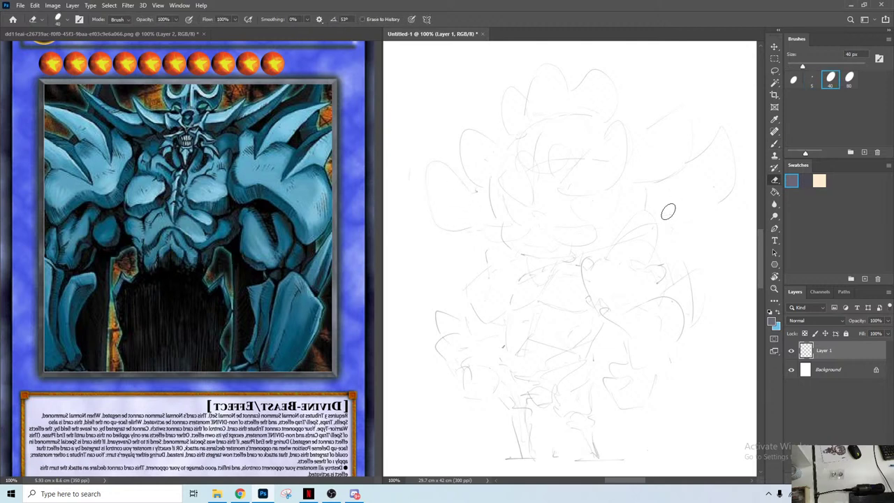
key("b")
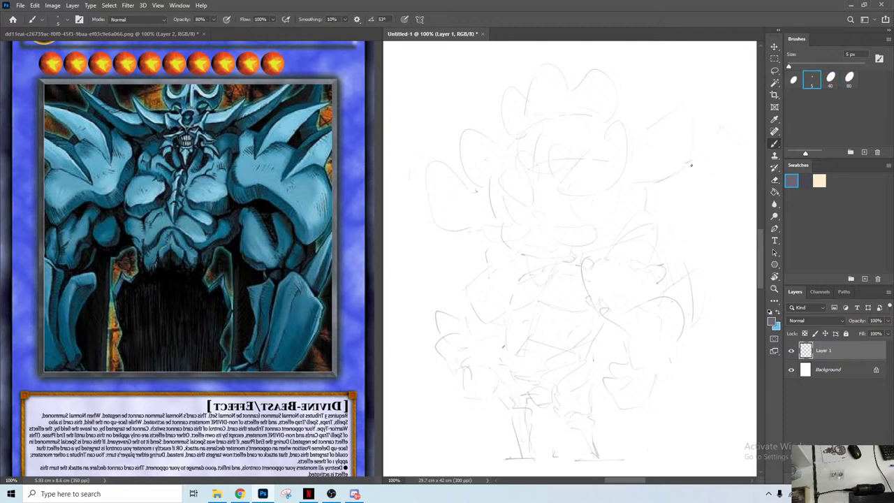
Step: Redraw the lower side horn and sketch large curved wing outlines beside both arms
left_click_drag(720, 180, 660, 225)
left_click_drag(417, 226, 458, 276)
key("ctrl+z")
mouse_move(451, 233)
left_mouse_down()
mouse_move(405, 293)
mouse_move(406, 348)
left_mouse_up()
left_click_drag(741, 377, 679, 404)
Step: Flip the sketch horizontally, redraw the upper side horn as a rounded lobe and erase the excess lines joining it
key("ctrl+shift+h")
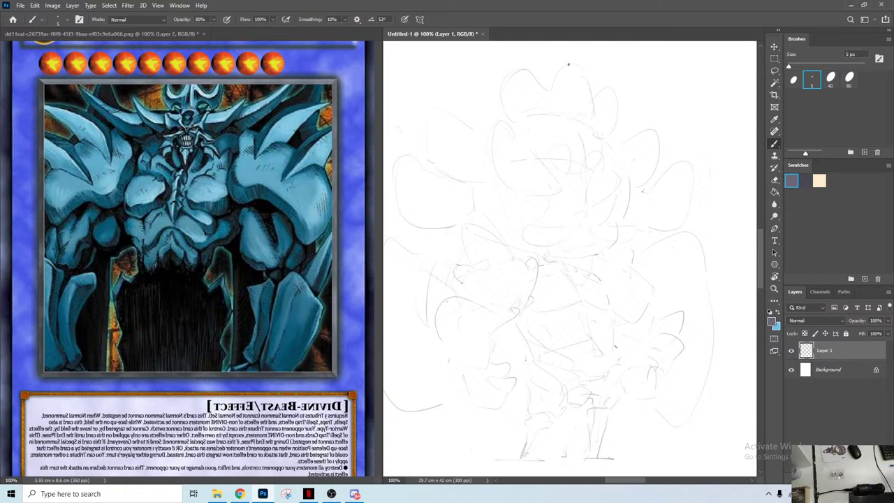
key("e")
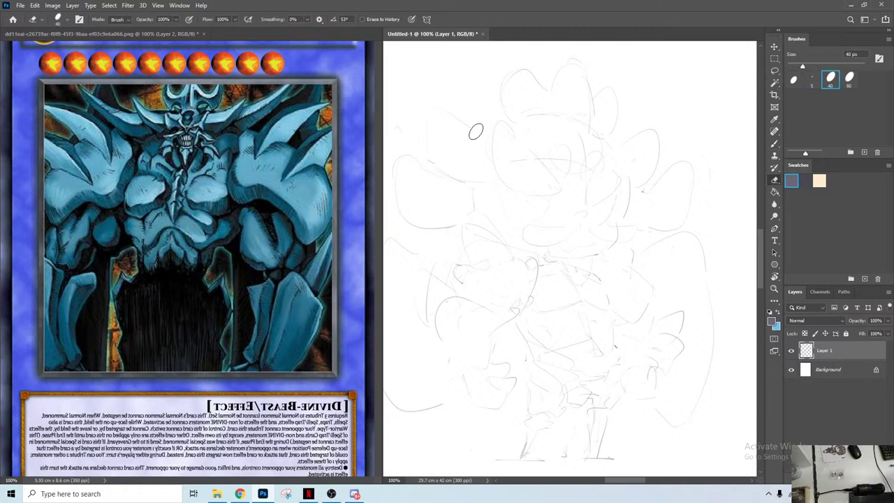
key("b")
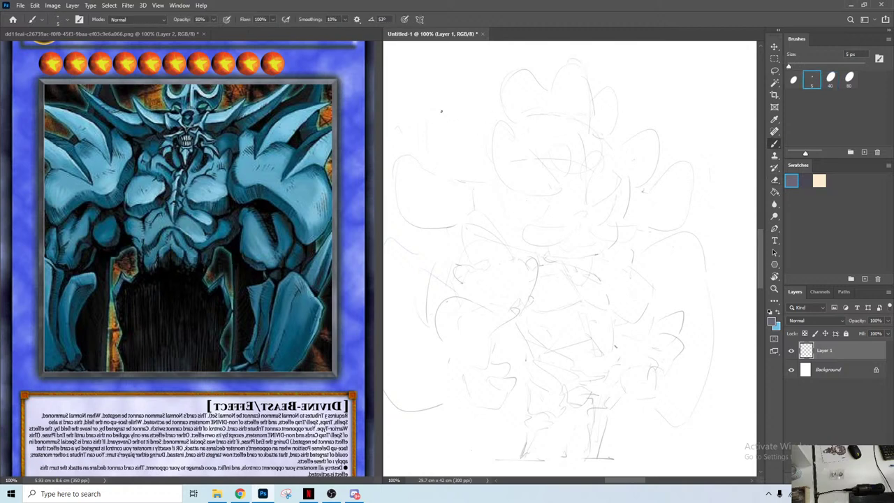
left_click_drag(480, 143, 515, 137)
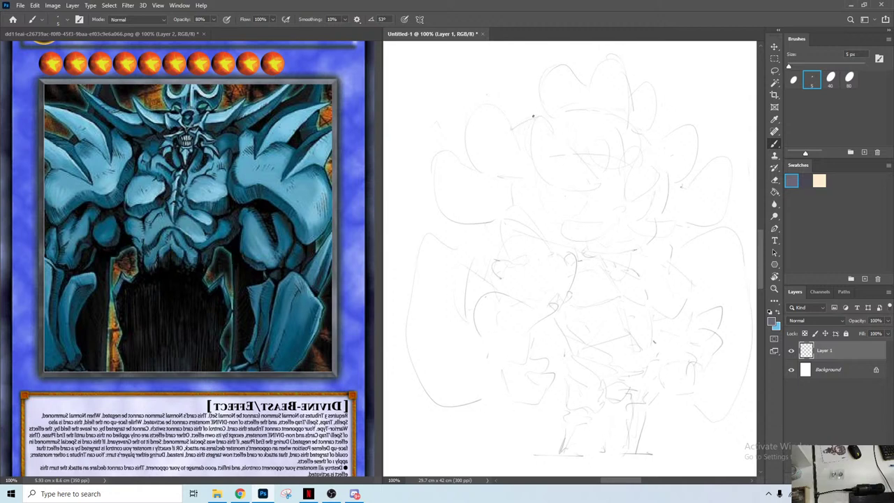
key("e")
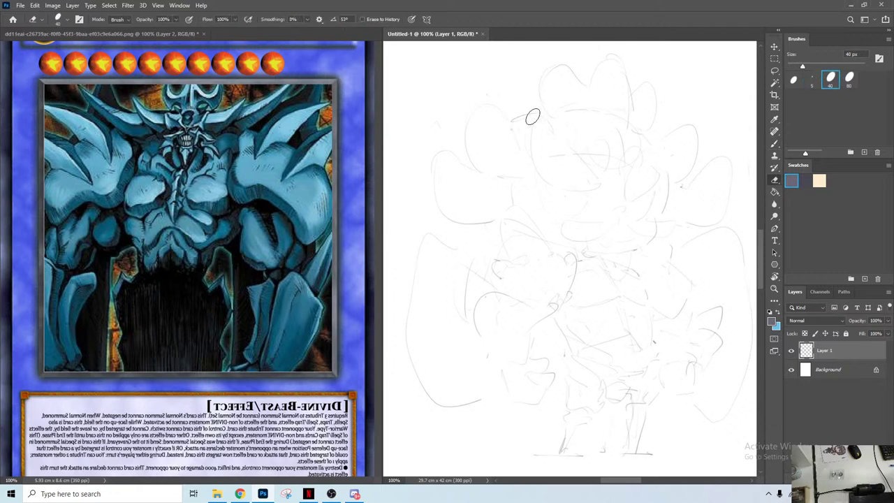
key("b")
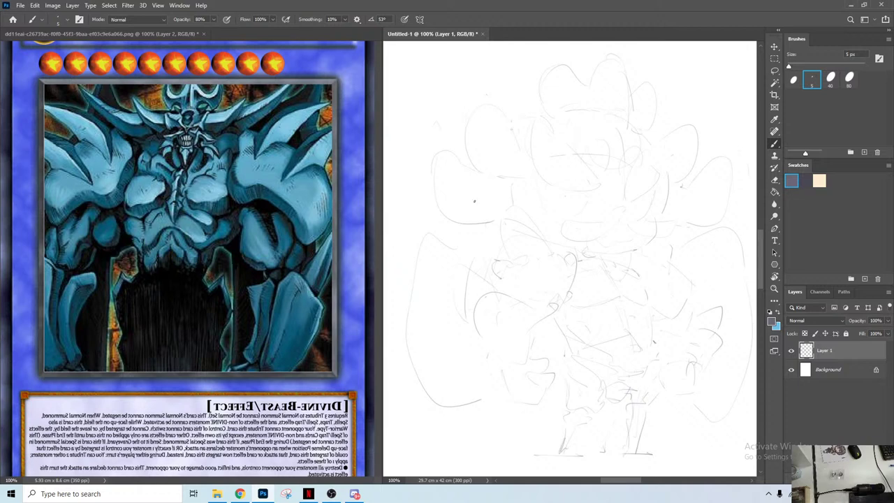
key("e")
key("b")
key("e")
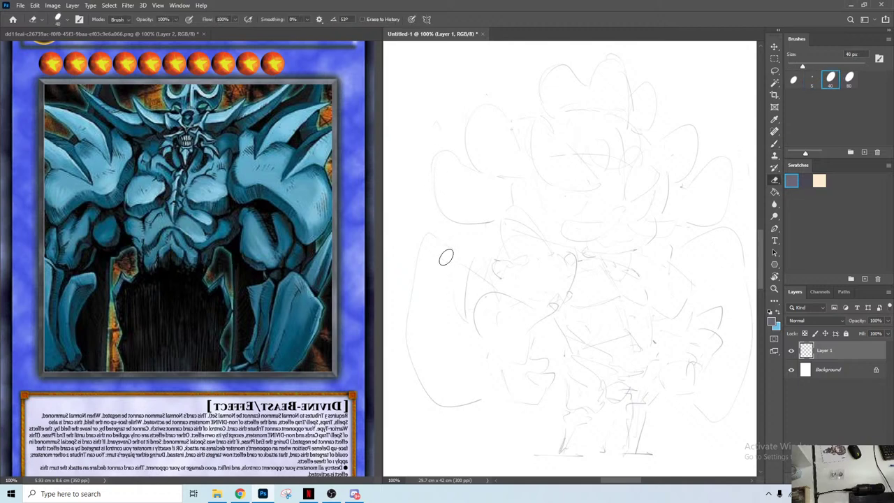
Step: Erase the wide wing outline on one side and redraw it as a narrower curve closer to the arm
mouse_move(420, 382)
left_mouse_down()
mouse_move(409, 349)
mouse_move(440, 405)
mouse_move(479, 401)
left_mouse_up()
key("b")
key("e")
key("b")
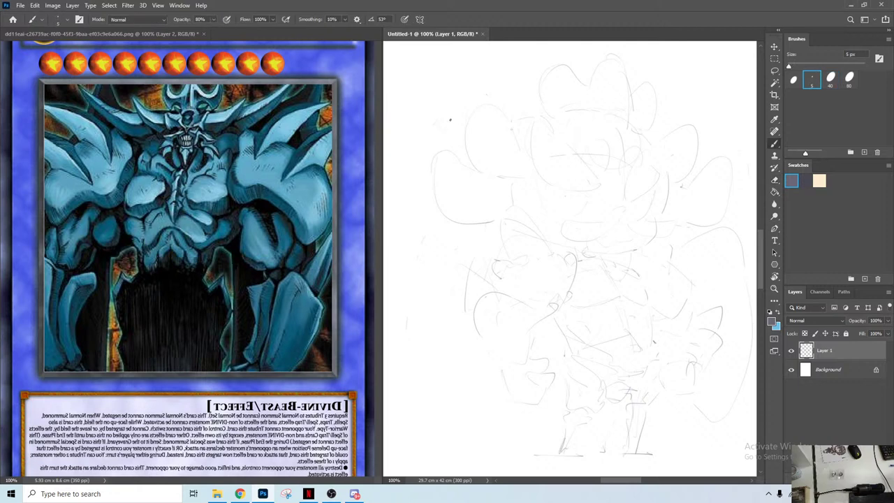
mouse_move(400, 209)
left_mouse_down()
mouse_move(447, 427)
mouse_move(463, 369)
left_mouse_up()
key("ctrl+z")
key("e")
mouse_move(467, 300)
left_mouse_down()
mouse_move(479, 267)
mouse_move(447, 391)
left_mouse_up()
key("b")
key("ctrl+z")
Step: Erase the opposite wing outline and redraw it closer to the body to match
key("e")
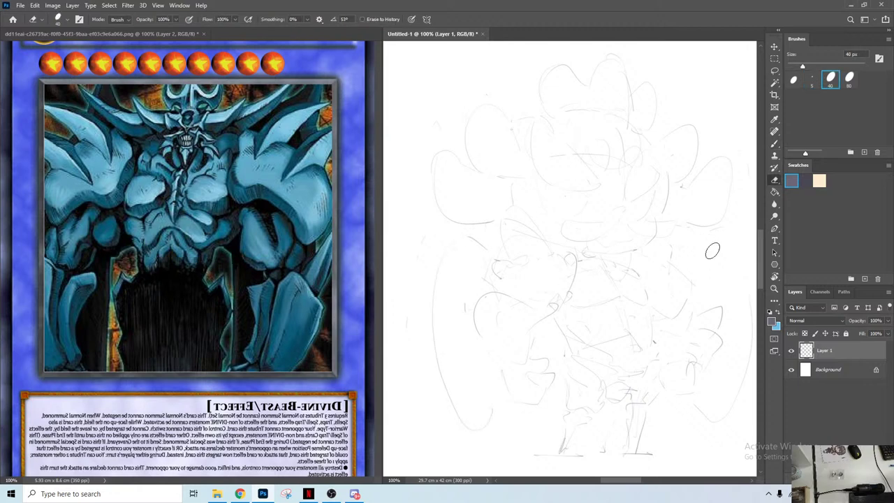
key("b")
mouse_move(699, 242)
left_mouse_down()
mouse_move(745, 285)
mouse_move(685, 430)
left_mouse_up()
key("ctrl+z")
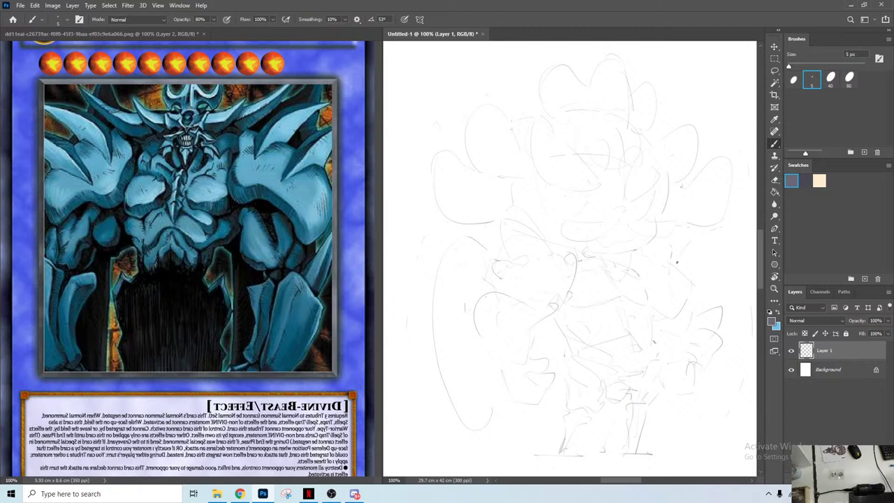
left_click_drag(699, 238, 695, 363)
left_click_drag(684, 420, 659, 430)
Step: Flip the sketch back, add a small rounded form at the base of the neck and erase the overlapping line
key("ctrl+shift+h")
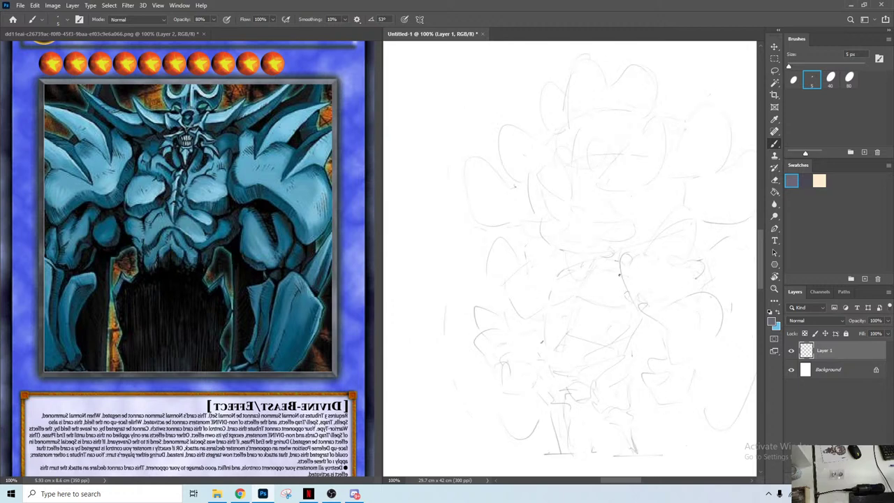
left_click_drag(551, 251, 557, 263)
key("e")
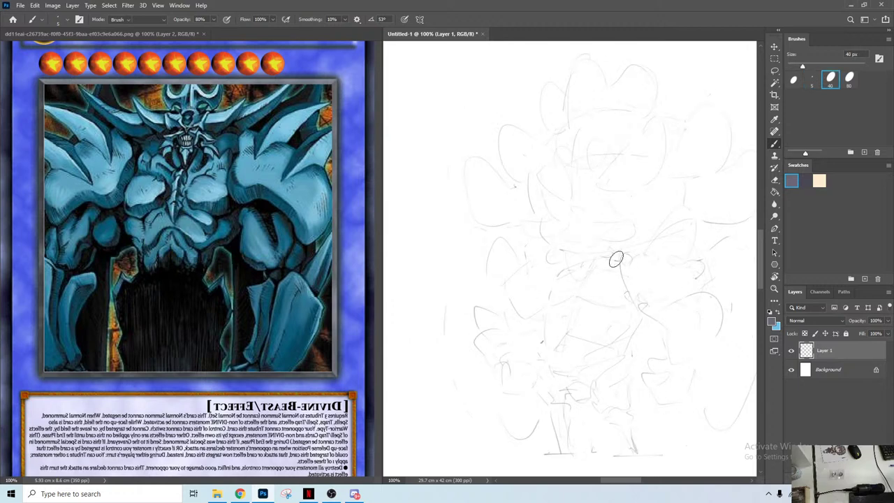
key("b")
left_click_drag(648, 286, 612, 285)
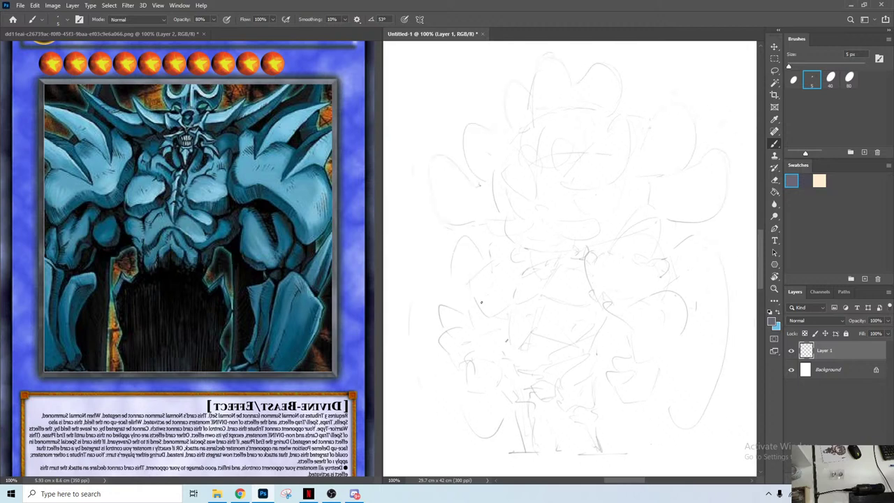
Step: Sketch the elbow spike and rounded upper arm on one side, plus the thigh and knee armour shapes on both legs
left_click_drag(450, 277, 449, 296)
left_click_drag(549, 355, 554, 382)
left_click_drag(568, 379, 588, 369)
mouse_move(594, 348)
left_mouse_down()
mouse_move(609, 356)
mouse_move(600, 373)
left_mouse_up()
left_click_drag(494, 377, 505, 353)
left_click_drag(539, 399, 573, 414)
left_click_drag(602, 387, 600, 399)
mouse_move(489, 251)
left_mouse_down()
mouse_move(464, 237)
mouse_move(456, 276)
mouse_move(508, 267)
left_mouse_up()
mouse_move(464, 274)
left_mouse_down()
mouse_move(441, 275)
mouse_move(434, 296)
mouse_move(510, 318)
left_mouse_up()
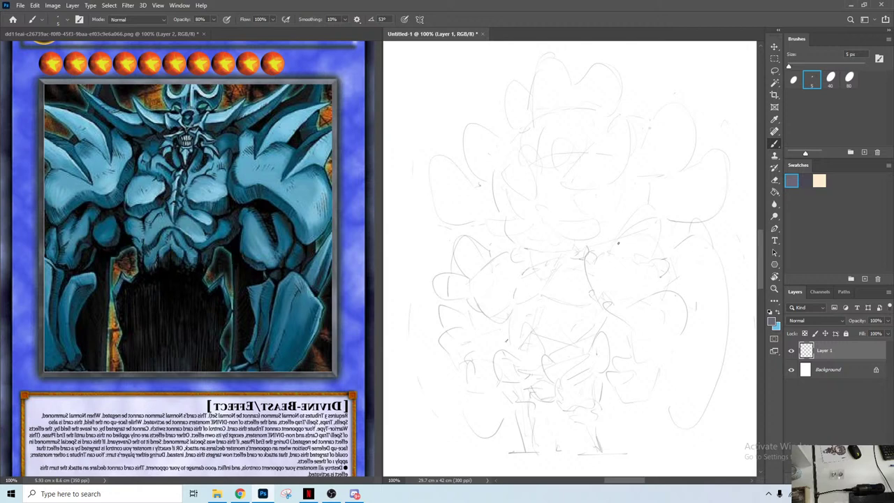
Step: Outline the bulky forearm and elbow of the other arm, erasing stray lines around it
left_click_drag(684, 288, 671, 295)
left_click_drag(618, 306, 633, 304)
mouse_move(679, 328)
left_mouse_down()
mouse_move(681, 353)
mouse_move(671, 343)
left_mouse_up()
key("e")
key("b")
key("e")
key("b")
Step: Refine the side horns and the lines joining them to the head, erasing overlapping strokes
left_click_drag(639, 194, 654, 186)
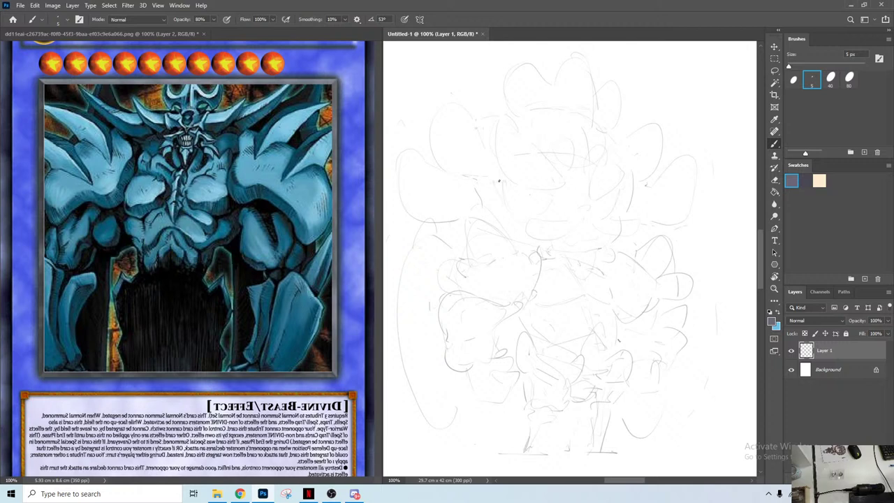
key("e")
key("b")
left_click_drag(446, 165, 491, 176)
key("e")
key("b")
left_click_drag(478, 118, 496, 116)
key("e")
mouse_move(656, 127)
left_mouse_down()
mouse_move(639, 125)
mouse_move(663, 140)
left_mouse_up()
key("b")
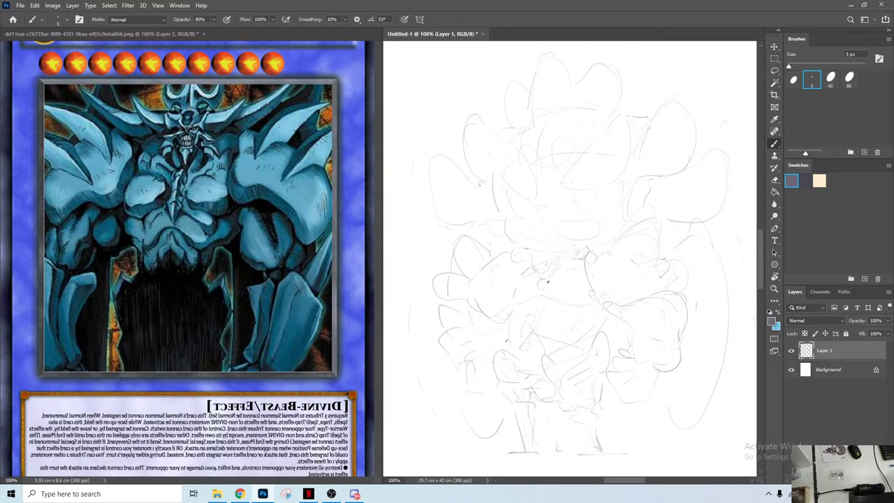
Step: Sketch the segmented ridge and muscle lines on the torso, and rework the jaw line at the side of the face
mouse_move(541, 290)
left_mouse_down()
mouse_move(536, 308)
mouse_move(580, 321)
left_mouse_up()
left_click_drag(513, 296, 515, 309)
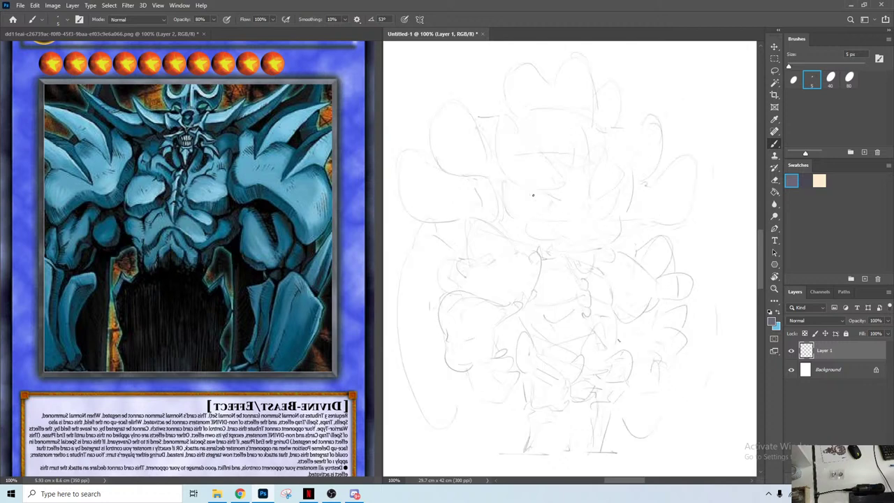
key("e")
left_click_drag(503, 187, 505, 208)
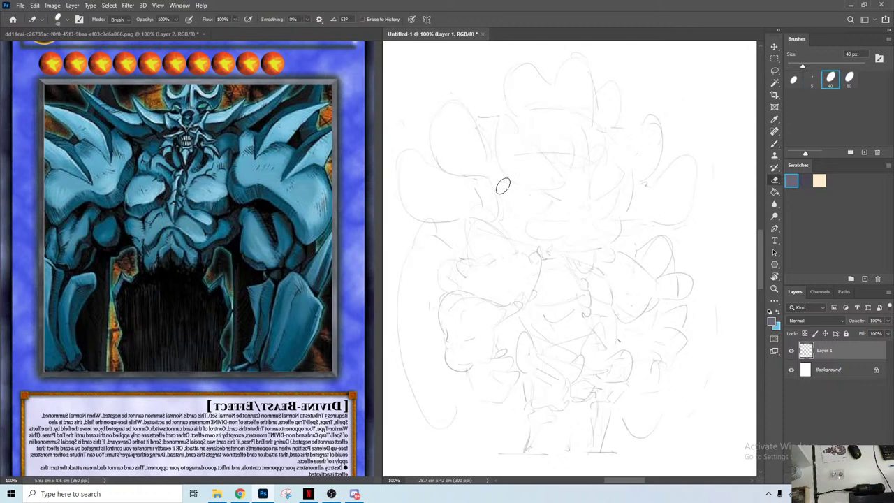
key("b")
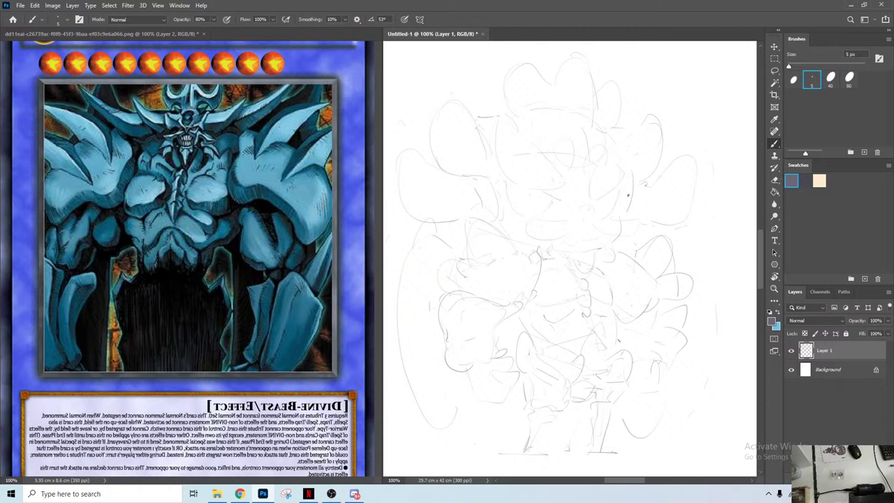
Step: Erase the stray lines along the side of the face and at the base of the side horn
key("e")
left_click_drag(628, 205, 634, 176)
key("b")
key("e")
left_click_drag(494, 116, 481, 117)
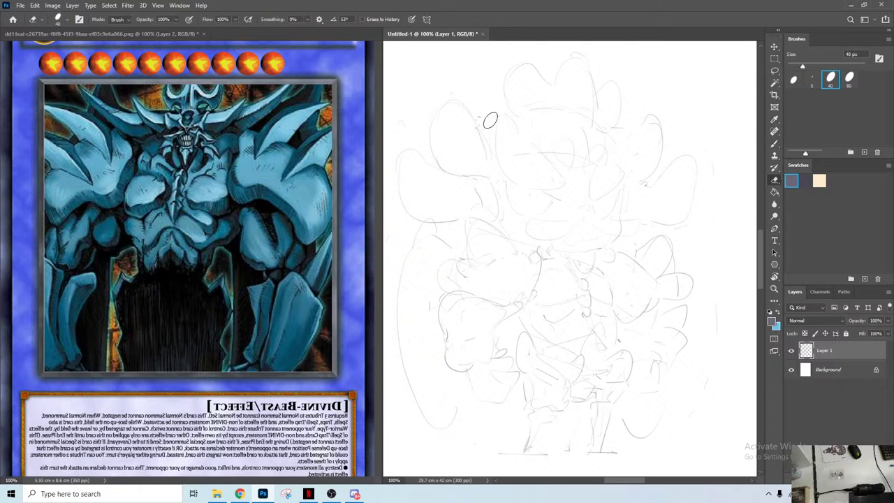
key("b")
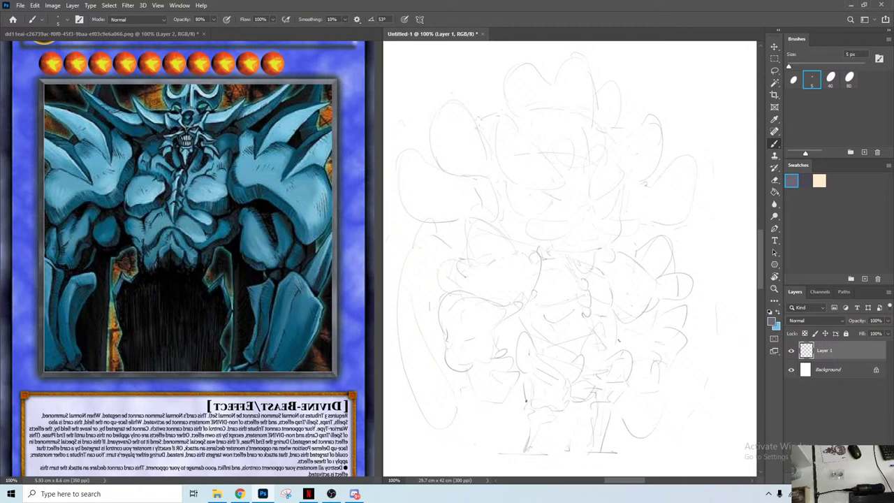
Step: Sketch contour lines inside the long curved wing beside the arm, erase their stray end, and flip the canvas horizontally
key("e")
key("b")
left_click_drag(412, 299, 427, 356)
left_click_drag(421, 320, 447, 388)
left_click_drag(420, 320, 432, 351)
key("e")
mouse_move(447, 384)
left_mouse_down()
mouse_move(415, 291)
mouse_move(442, 377)
left_mouse_up()
key("b")
key("ctrl+shift+h")
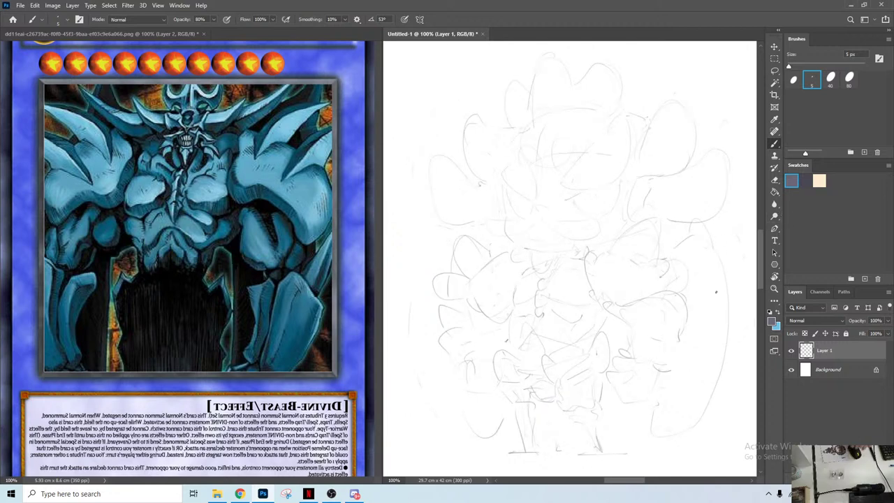
left_click_drag(530, 226, 528, 233)
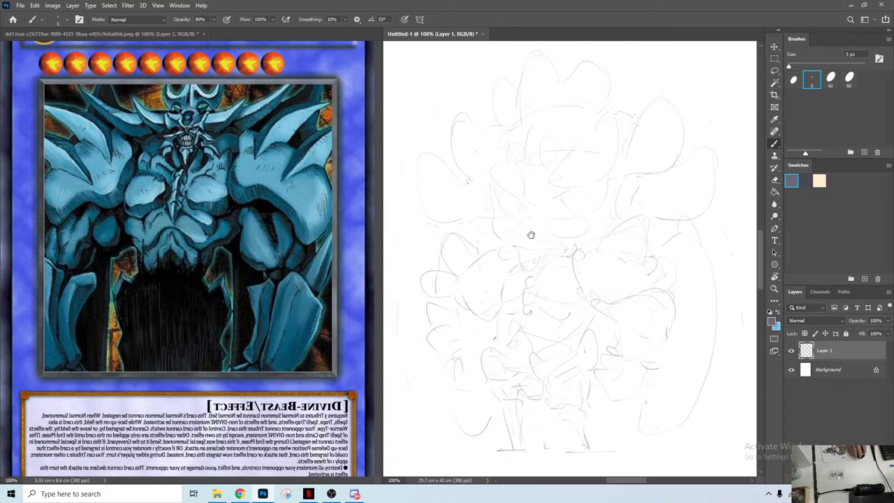
Step: Switch to Snipping Tool and capture a new snip of the screen showing the card reference and the sketch
left_click(286, 494)
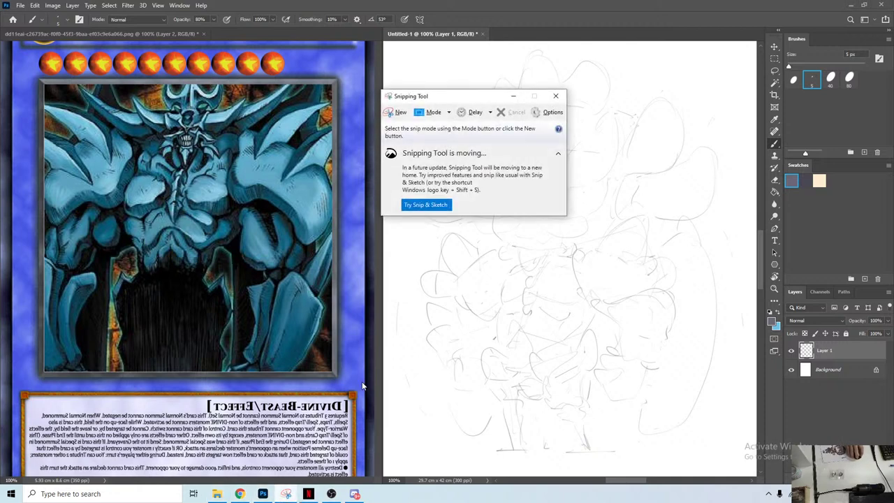
left_click(397, 111)
left_click_drag(640, 366, 891, 502)
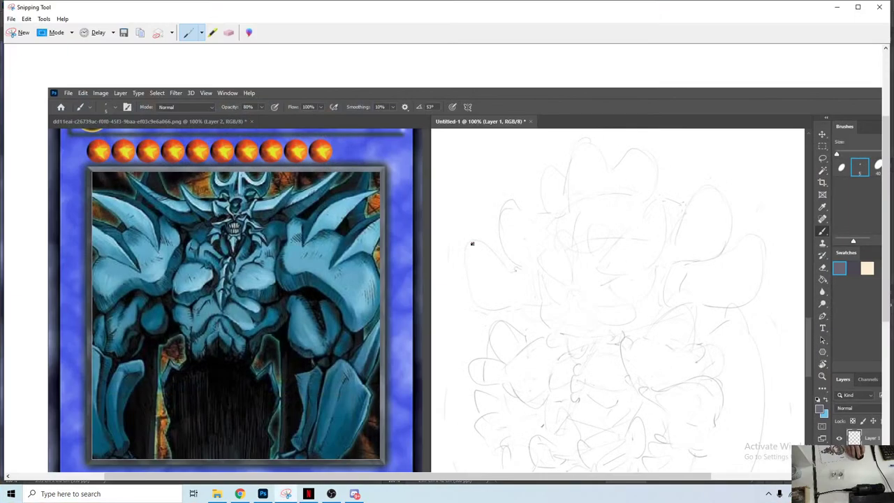
Step: Save the snip as a PNG named "wip 1" in the "3 god" folder on the Desktop
right_click(474, 243)
left_click(440, 270)
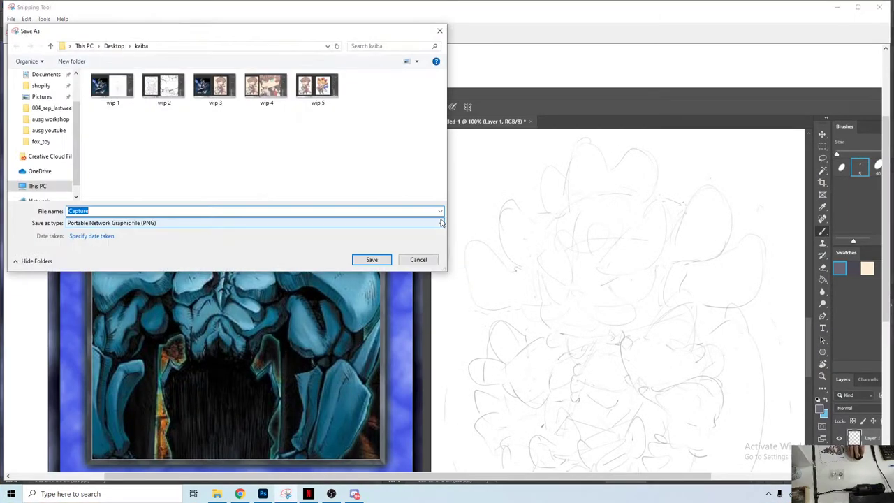
left_click(50, 45)
left_click(126, 98)
double_click(130, 100)
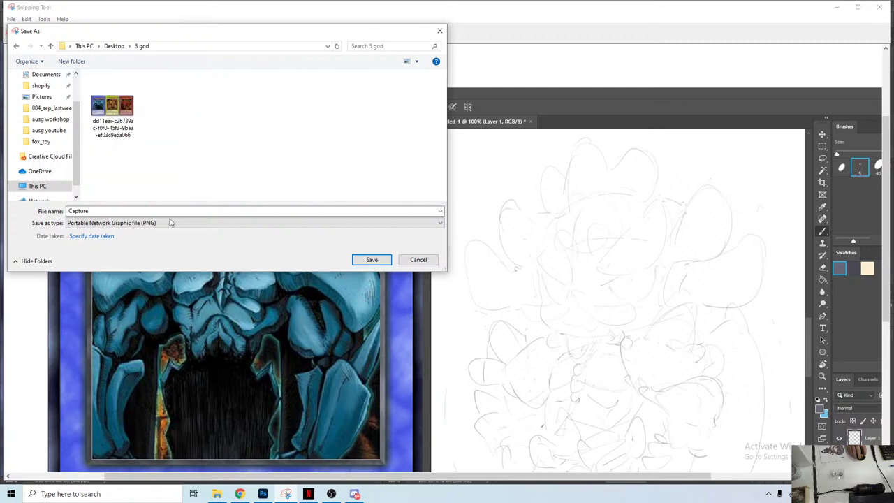
type("wip 1")
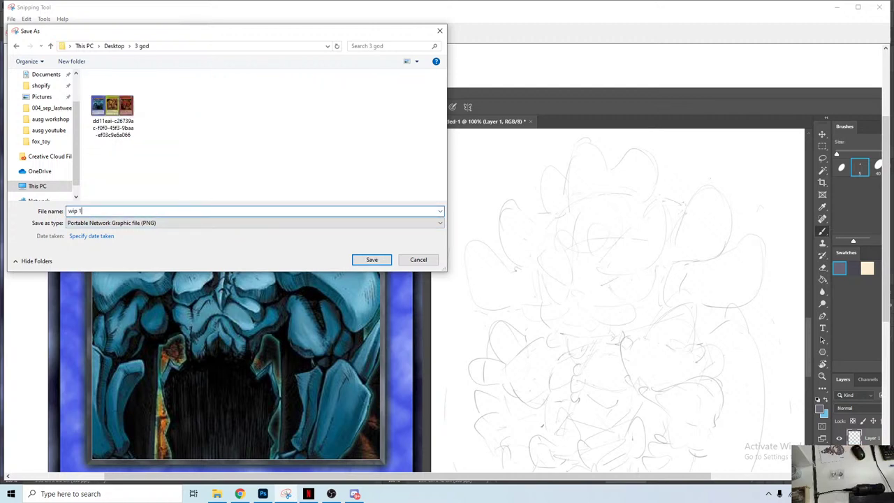
key("Return")
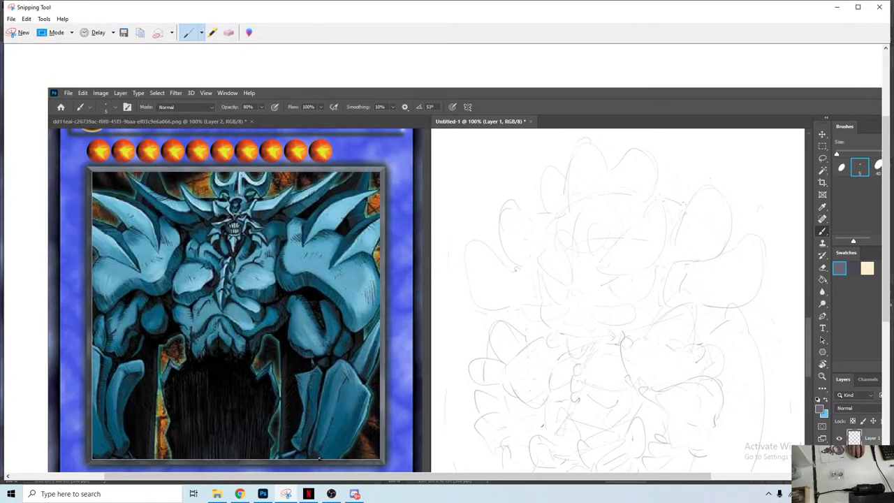
Step: Switch back to Photoshop, duplicate the Layer 1 sketch and hide the original layer
left_click(262, 494)
left_click(267, 492)
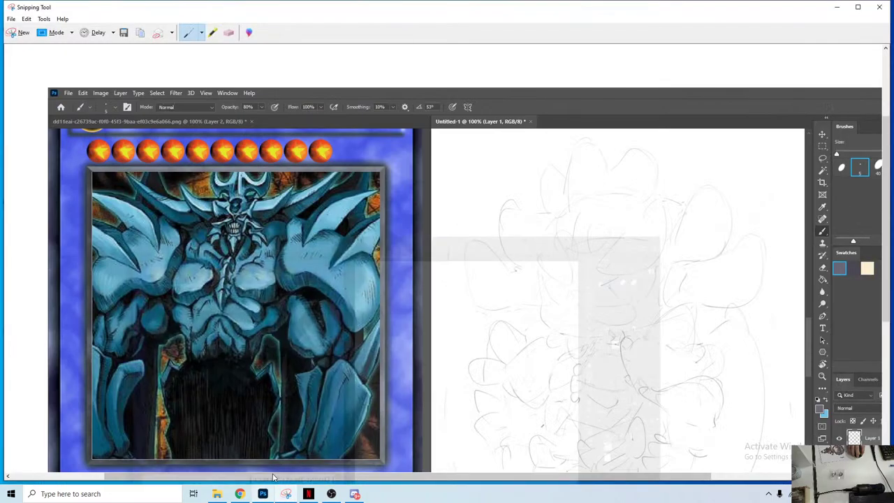
left_click(263, 494)
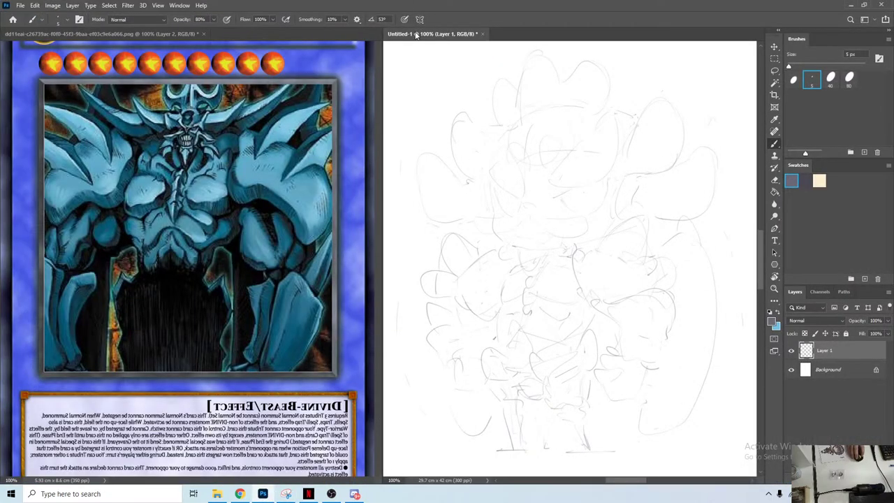
key("ctrl+minus")
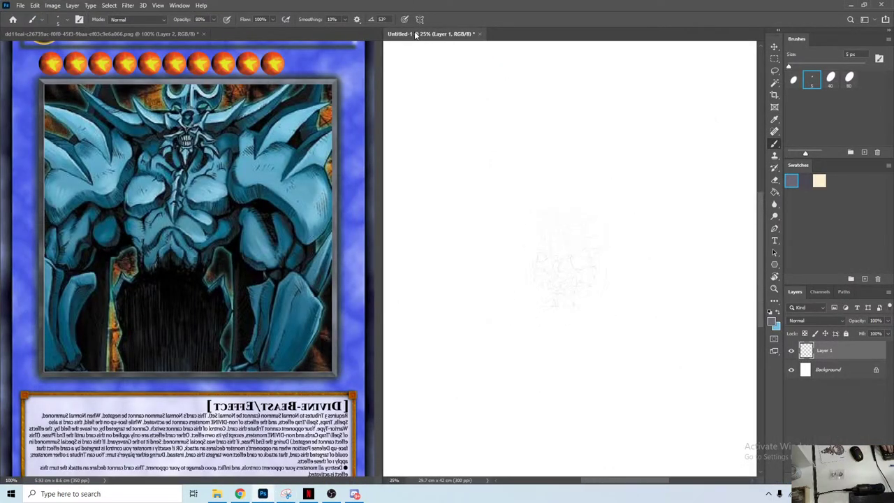
key("ctrl+minus")
key("ctrl+minus")
key("ctrl+minus")
key("ctrl+minus")
key("ctrl+minus")
key("ctrl+j")
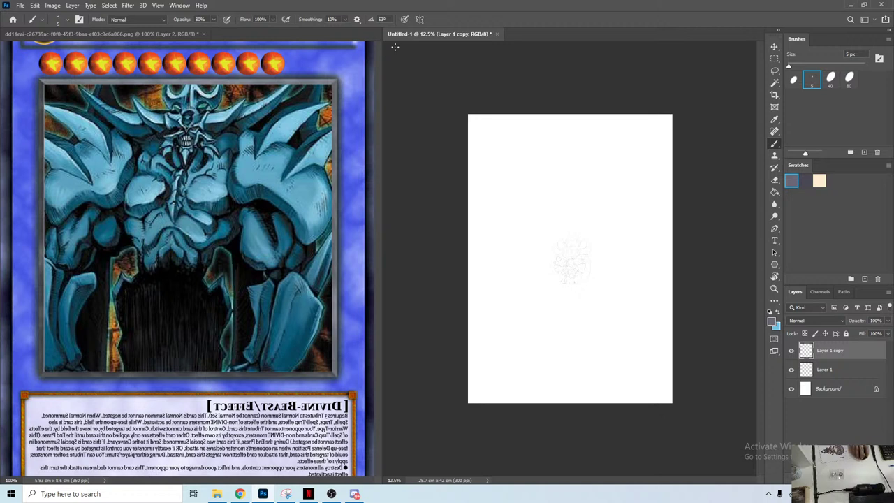
left_click(791, 370)
Step: Scale the copied sketch layer up to about 539% so the figure fills the page
key("ctrl+t")
left_click_drag(548, 285, 437, 381)
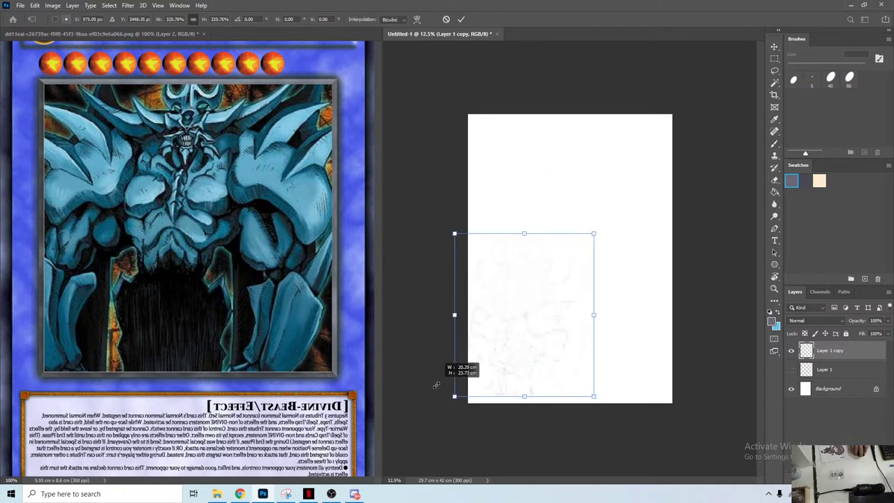
left_click_drag(594, 232, 664, 98)
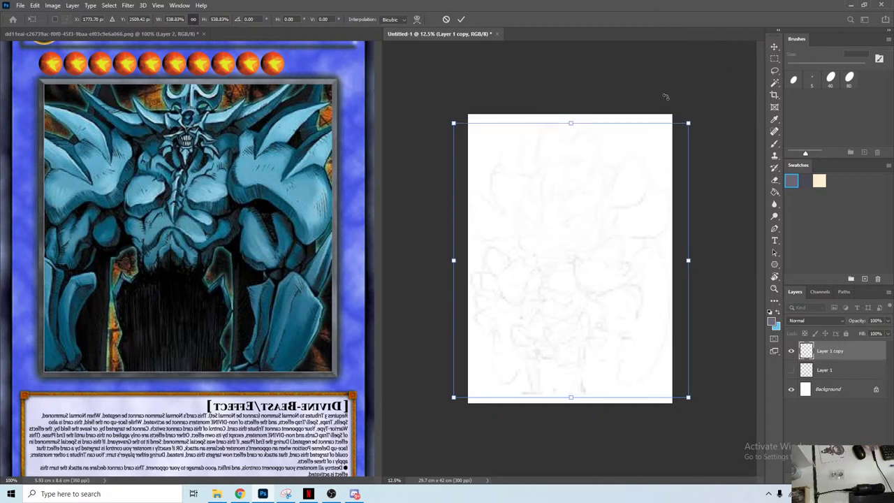
key("Return")
key("b")
key("v")
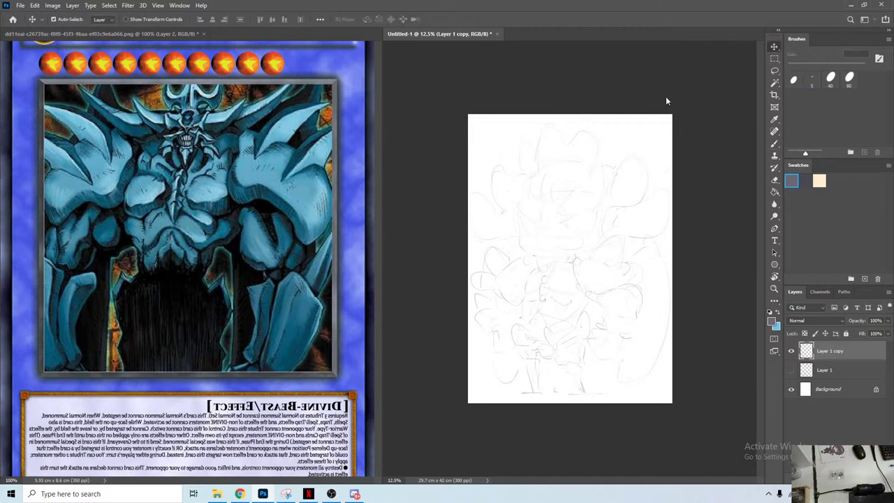
Step: Extend the canvas on both sides with the Crop tool to about 36 cm wide
key("c")
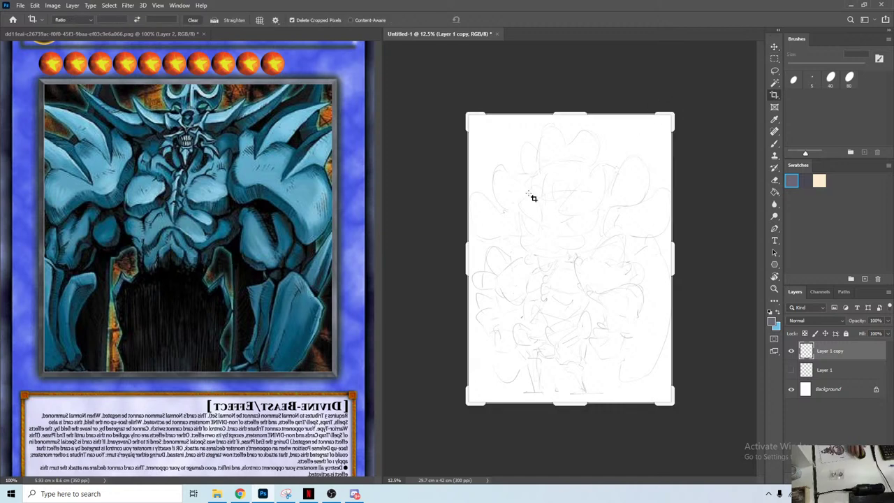
left_click_drag(468, 258, 463, 257)
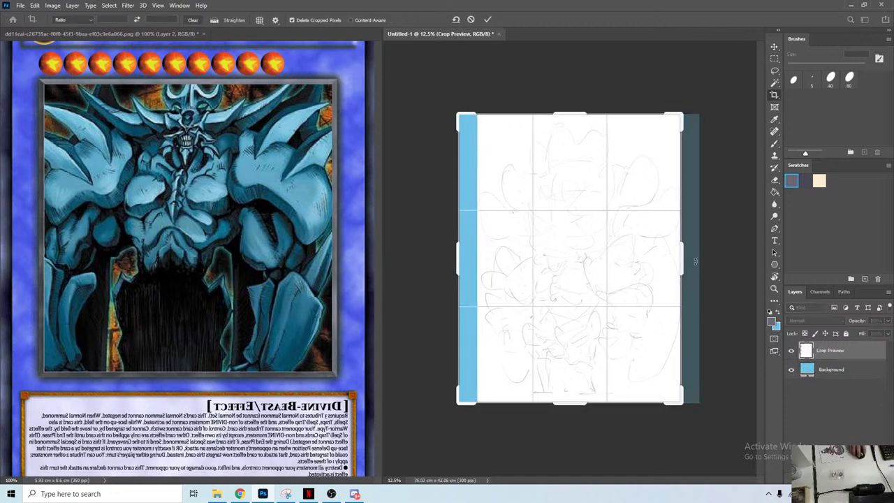
left_click_drag(682, 259, 695, 259)
key("Return")
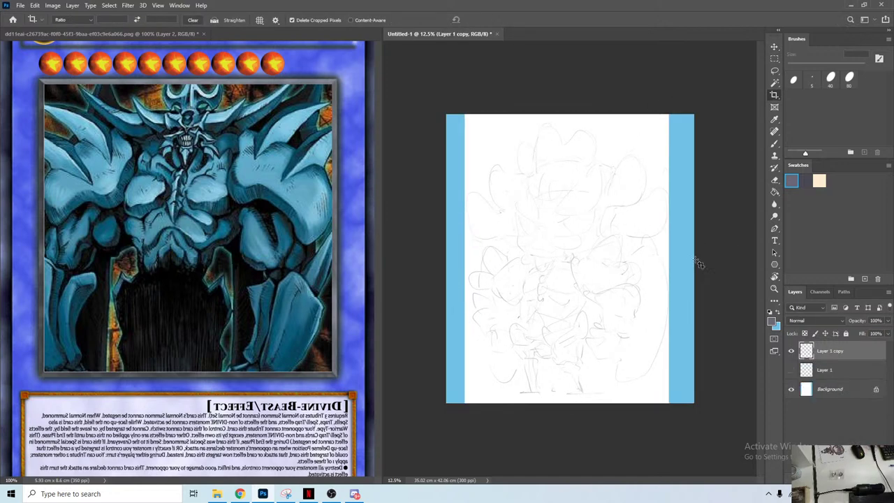
Step: Cover the blue side strips with a white-filled new layer above the background and merge it into the Background layer
left_click(828, 390)
key("ctrl+shift+alt+n")
key("g")
left_click(661, 388, "alt")
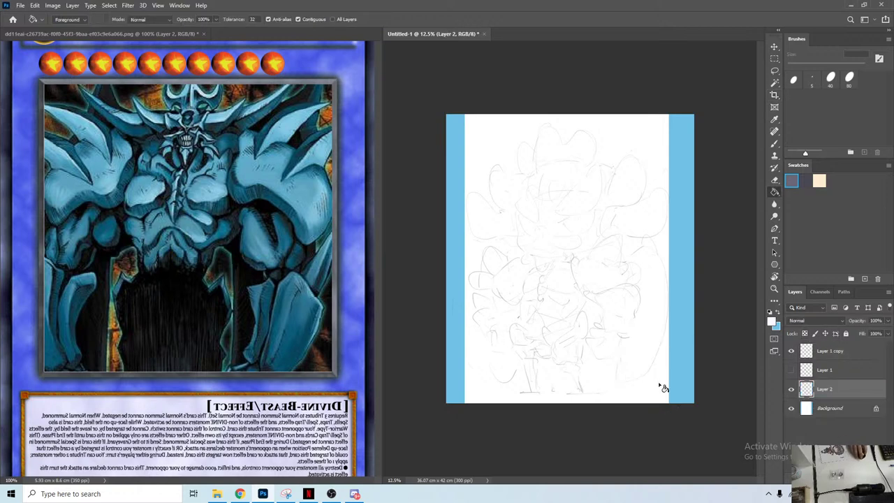
left_click(661, 388)
left_click(831, 413, "shift")
key("ctrl+e")
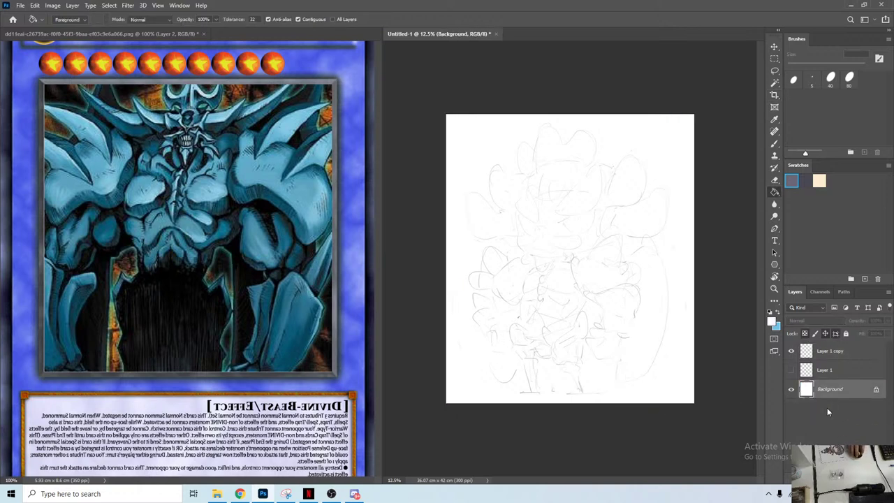
Step: Nudge the enlarged sketch layer sideways so the figure sits centred on the widened canvas
key("v")
left_click(553, 275)
key("ctrl+t")
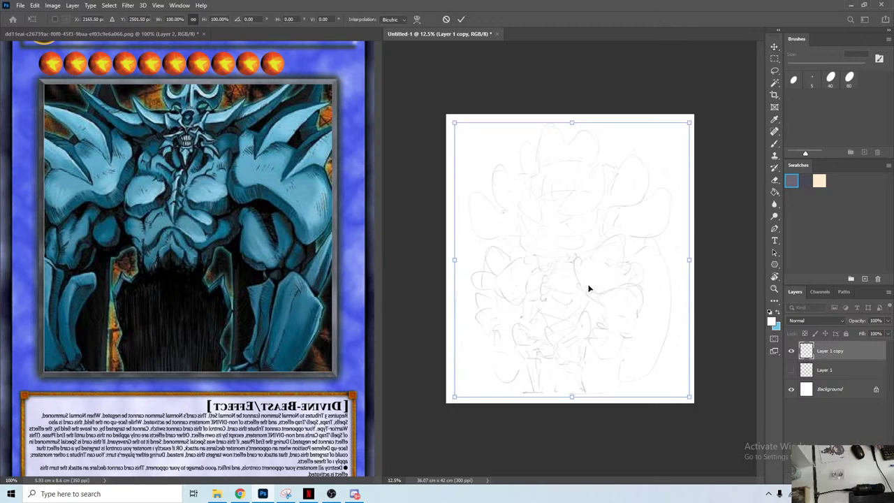
key("Return")
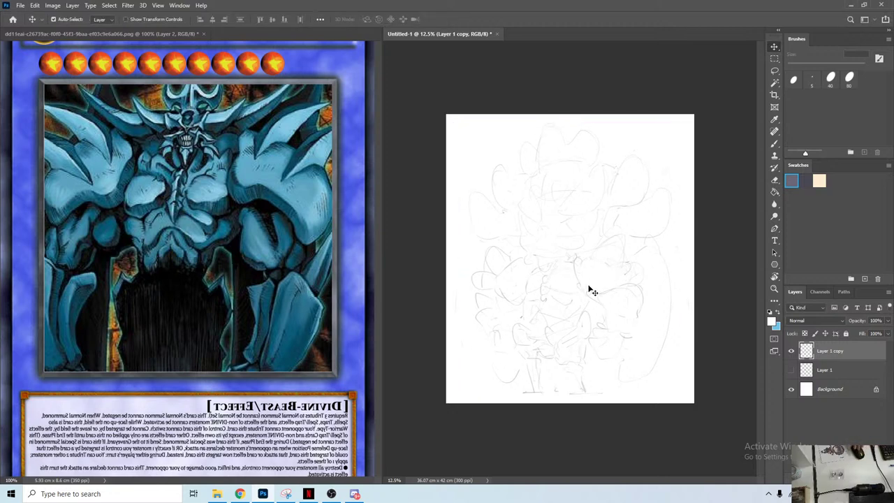
Step: Save the document as a layered Photoshop file named "1" in the Desktop folder "3 god"
key("ctrl")
key("s")
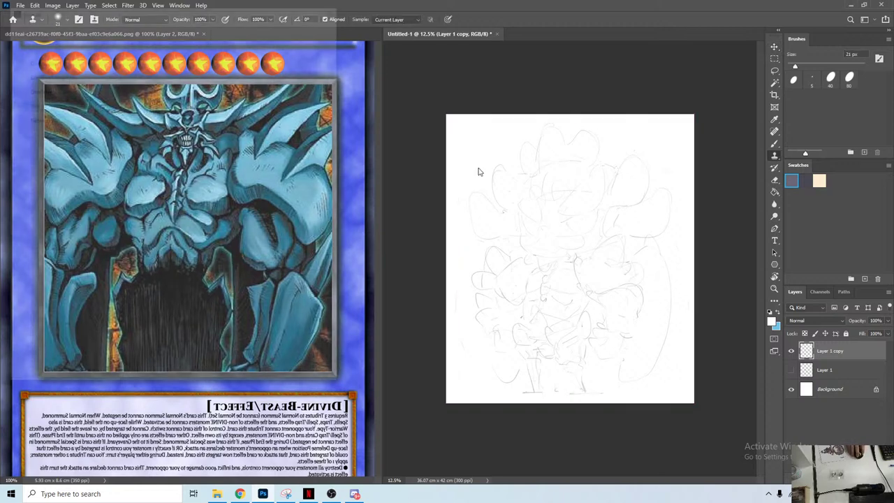
key("ctrl+s")
left_click(38, 69)
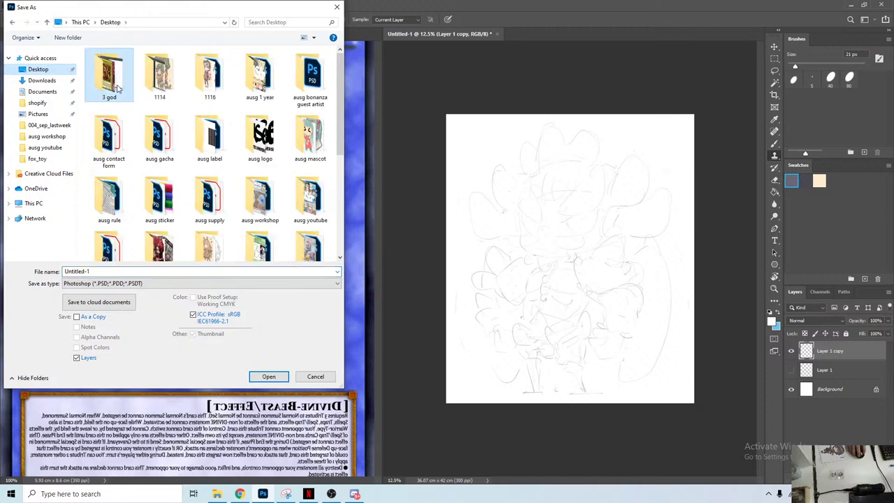
double_click(109, 75)
type("1")
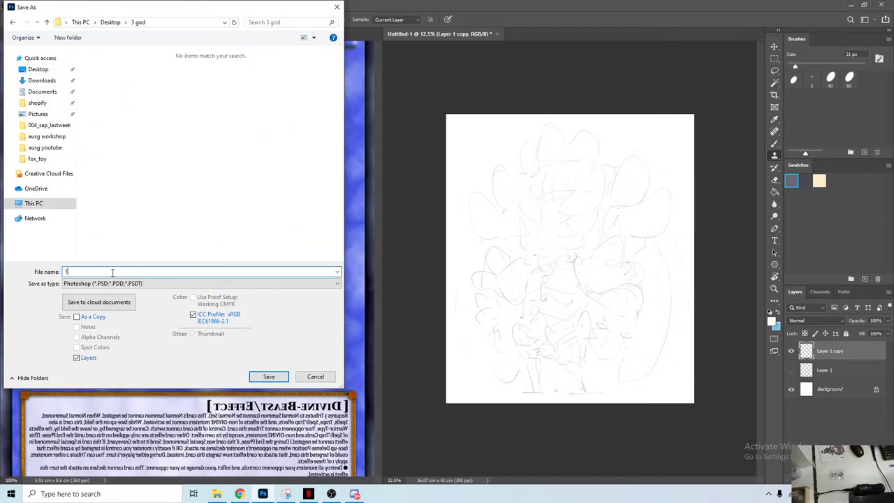
key("Return")
key("Return")
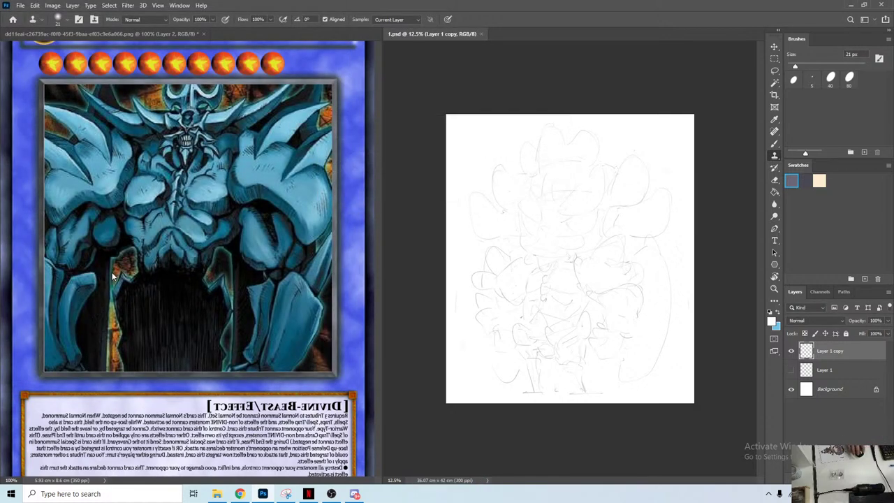
Step: Save a JPEG copy named "1_sketch" in the same folder at Maximum quality 12
key("ctrl+shift+s")
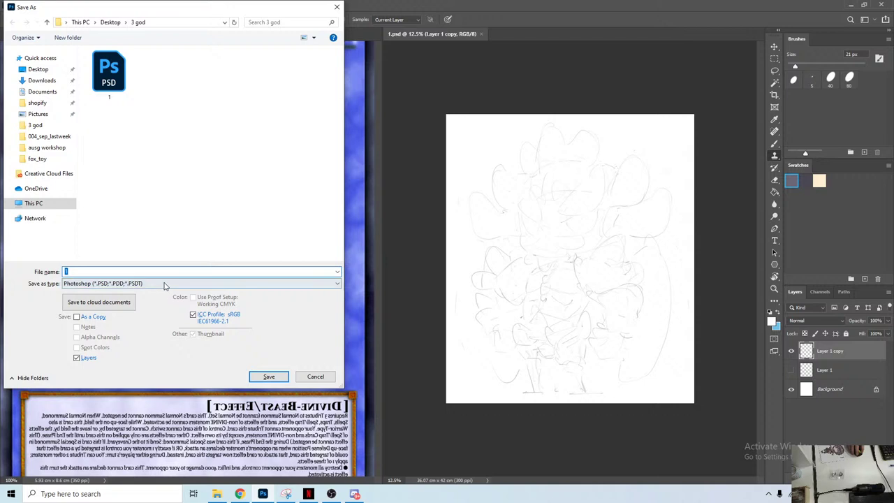
left_click(168, 284)
left_click(124, 356)
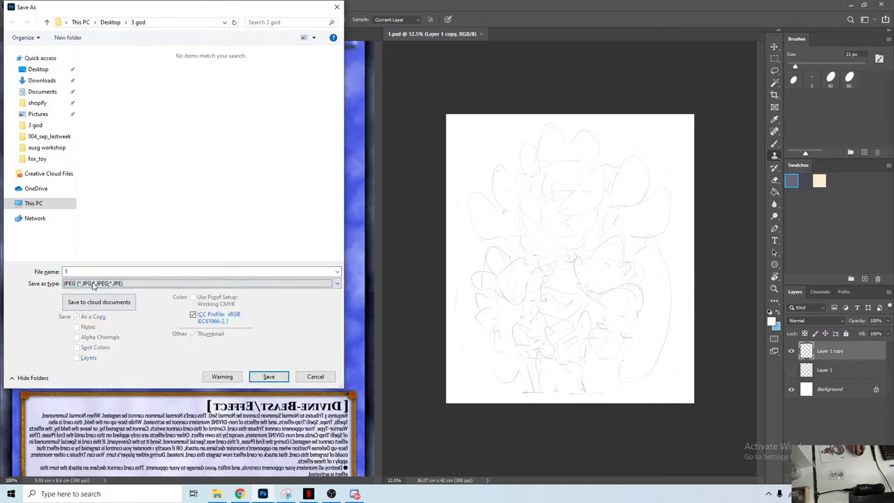
left_click(100, 271)
type("_sketch")
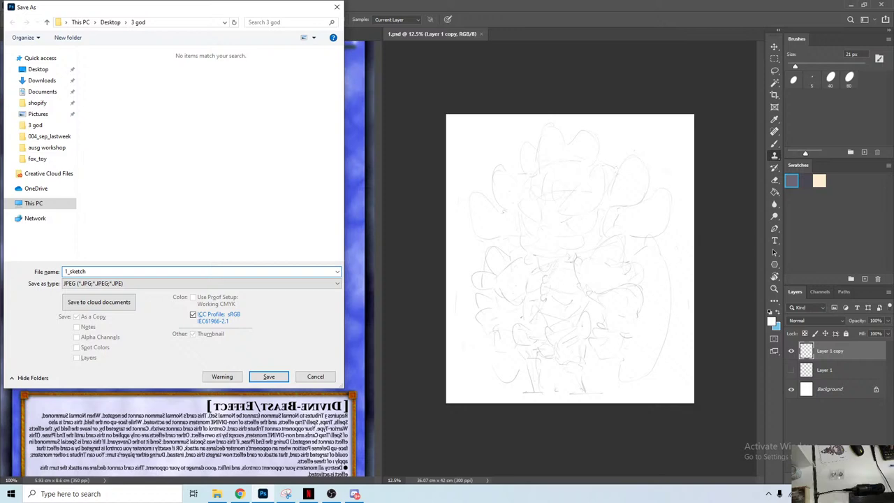
key("Return")
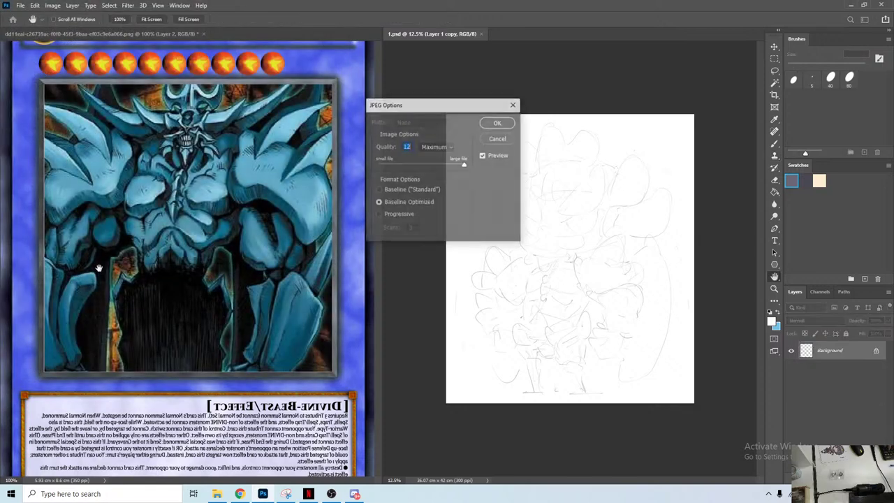
key("Return")
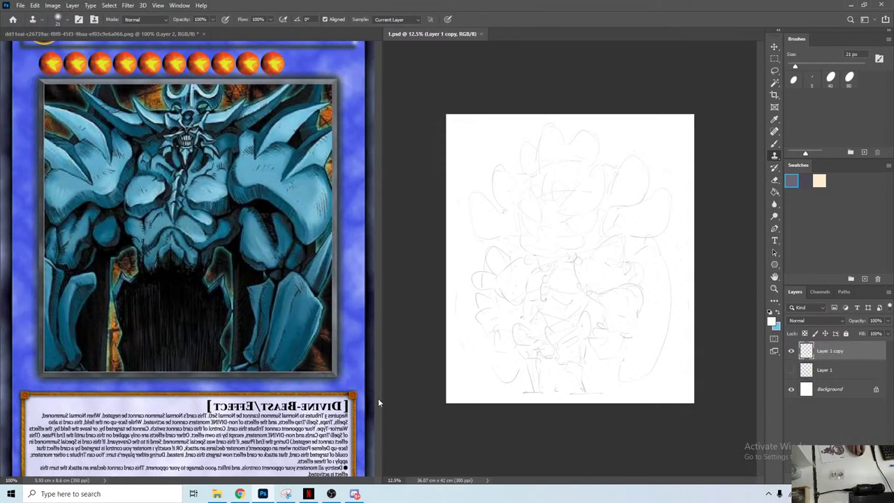
Step: Switch to Discord and open the server's chat channel
left_click(358, 493)
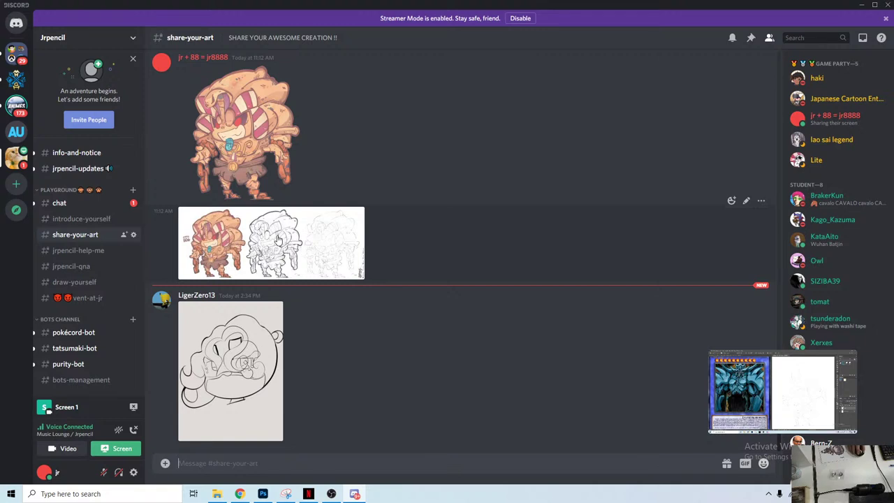
left_click(59, 203)
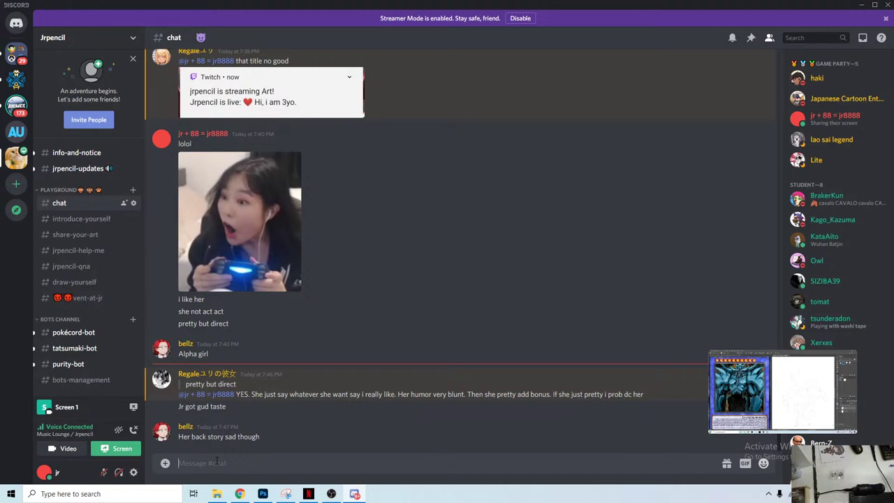
Step: Send the messages "yeah her vids very funny" and "but i dunnno her backstory" in the chat channel
type("yeah her vids very funny")
key("Return")
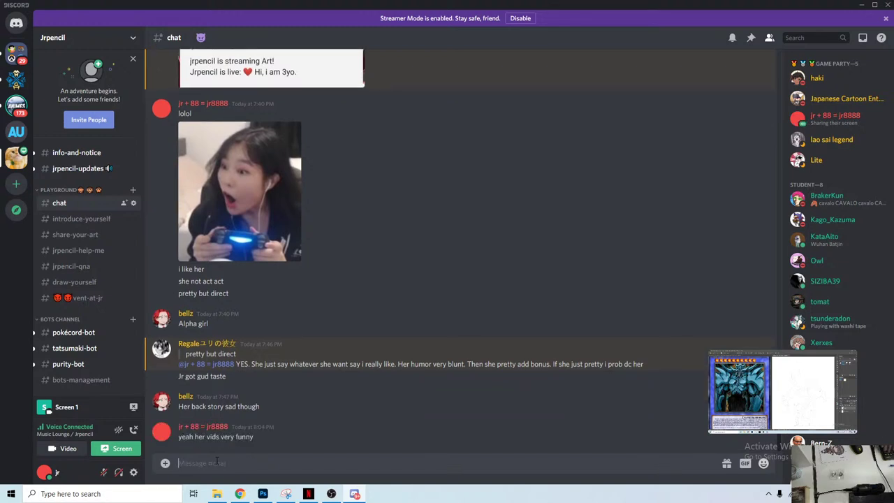
type("but i dunnno her backstory")
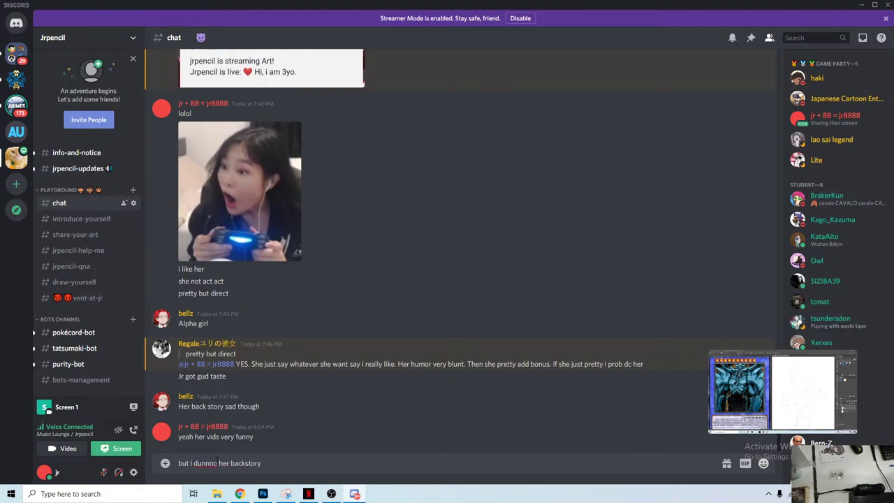
key("Return")
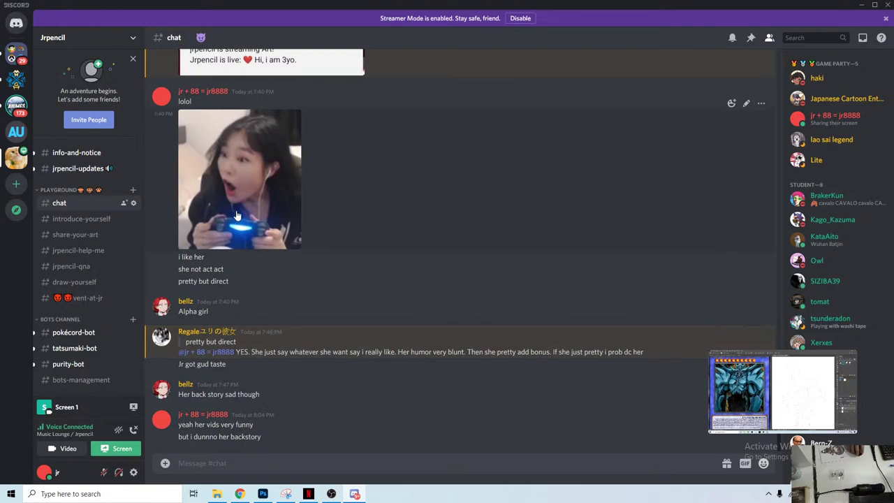
Step: Upload the images "1_sketch" and "wip 1" from the "3 god" folder to the share-your-art channel without comments
left_click(88, 236)
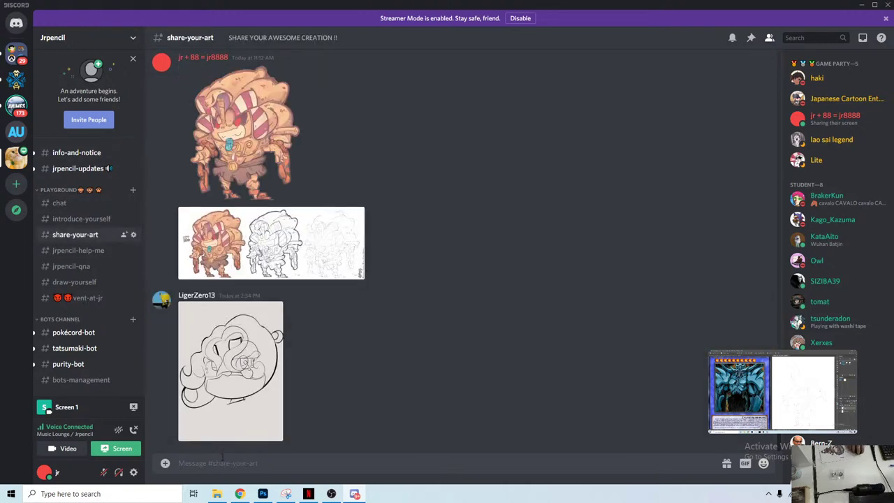
left_click(217, 494)
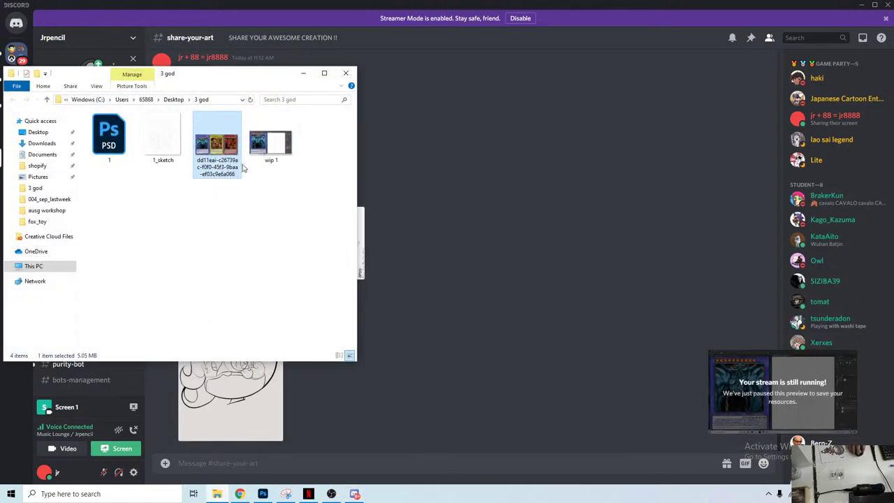
left_click(165, 140)
left_click(271, 143, "ctrl")
left_click_drag(182, 148, 596, 176)
left_click(303, 73)
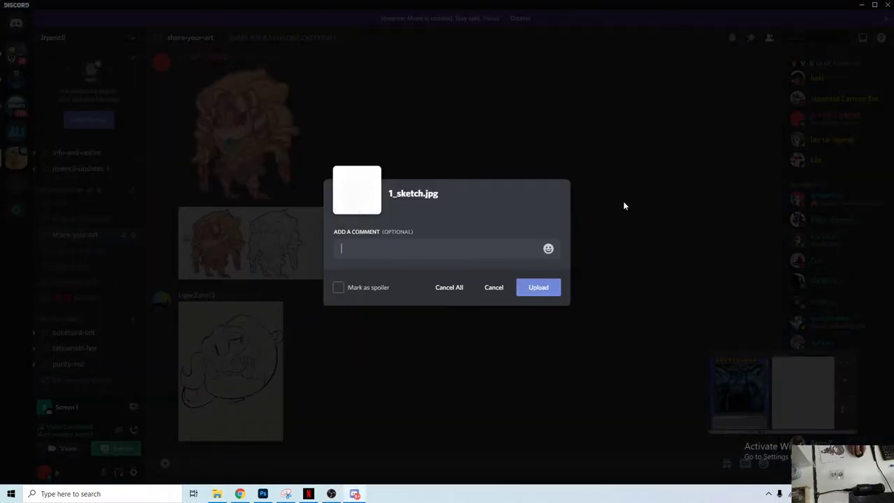
left_click(528, 291)
left_click(537, 288)
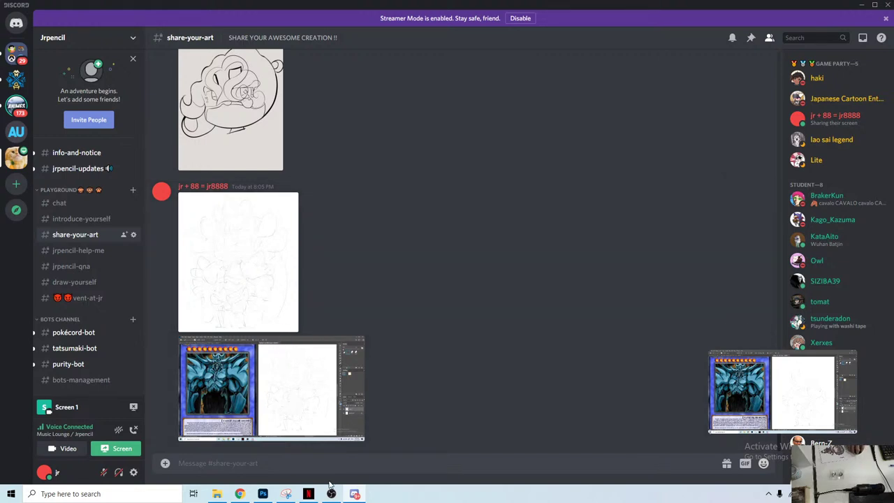
Step: Switch to Chrome and open the Facebook page, Facebook profile and Twitter shortcuts in background tabs from a new tab
left_click(269, 492)
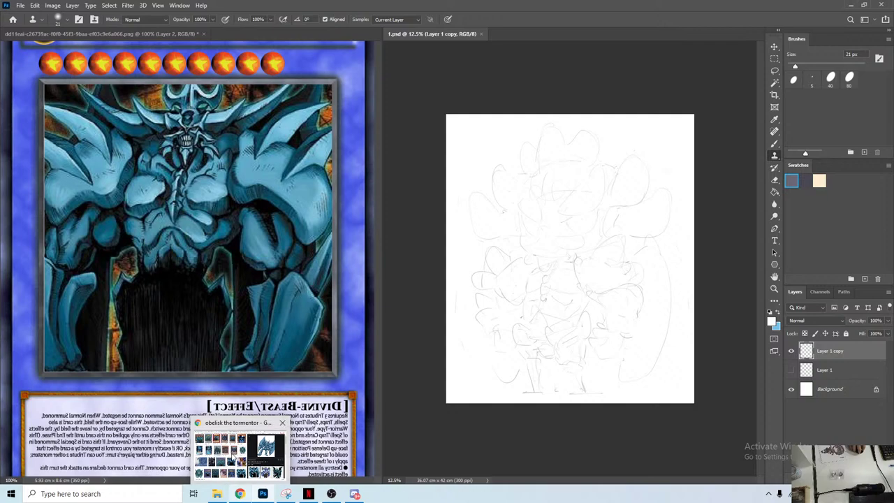
left_click(240, 493)
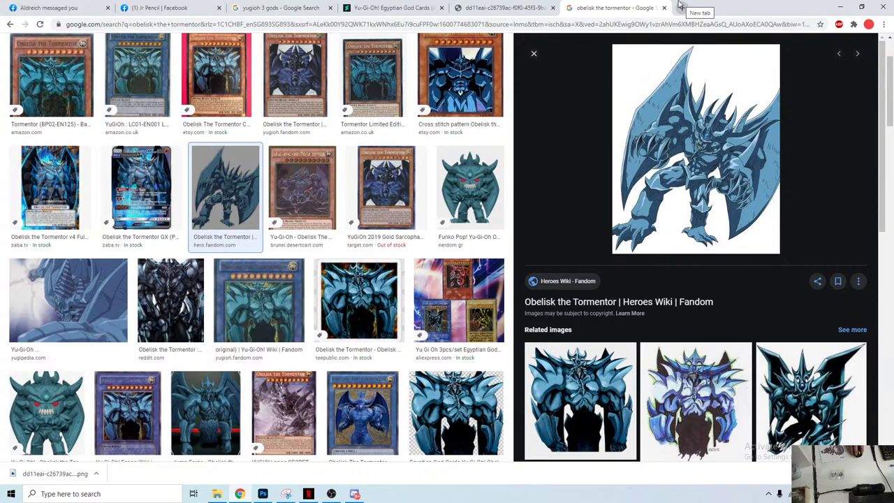
left_click(682, 7)
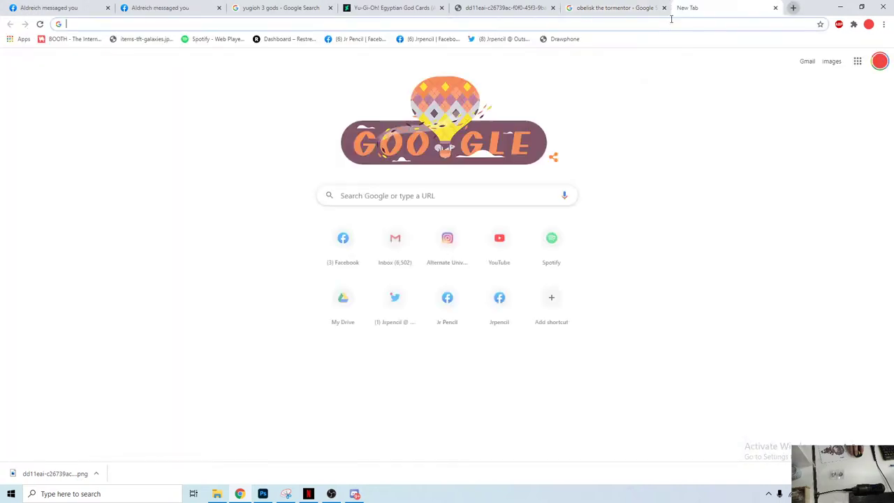
middle_click(483, 303)
middle_click(447, 305)
middle_click(394, 304)
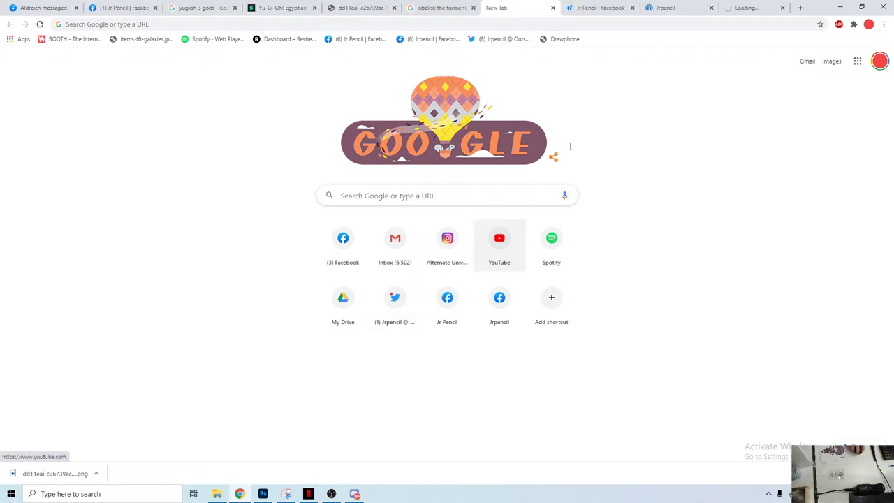
Step: Start adding photos to the Facebook profile album "i am not drawing, i am trading my life for jpgs."
left_click(587, 6)
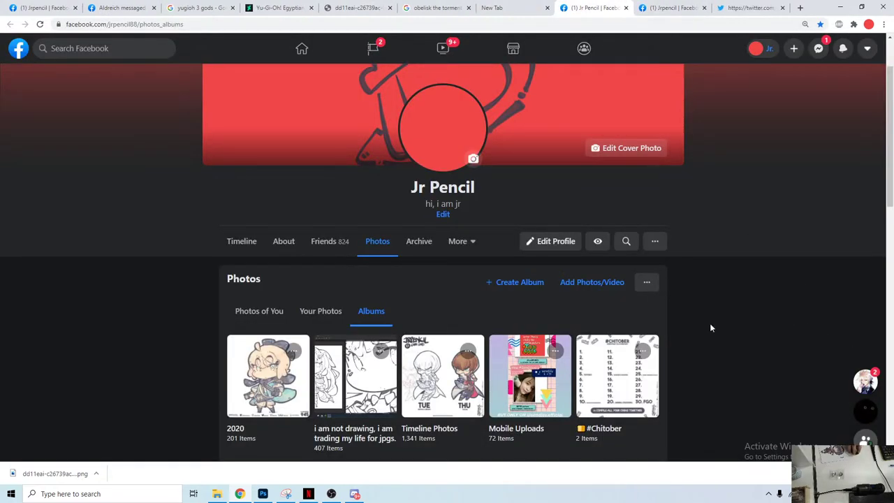
left_click(364, 438)
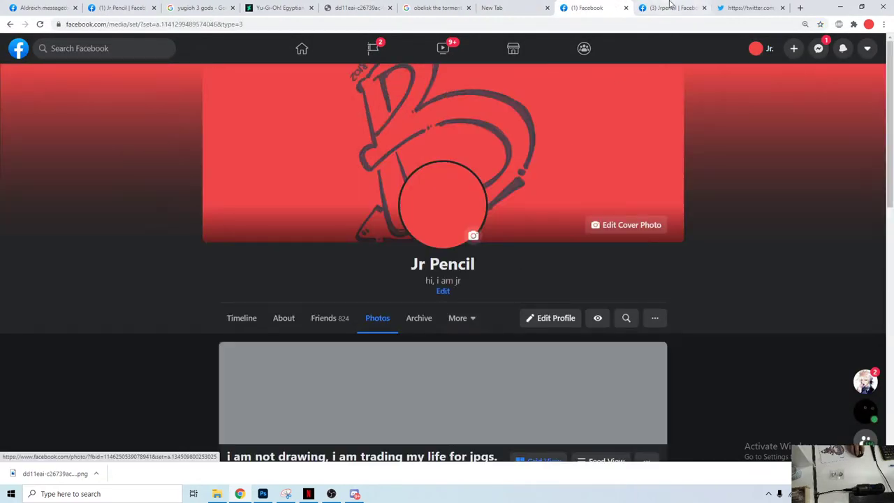
scroll(256, 431, "down", 2)
left_click(256, 431)
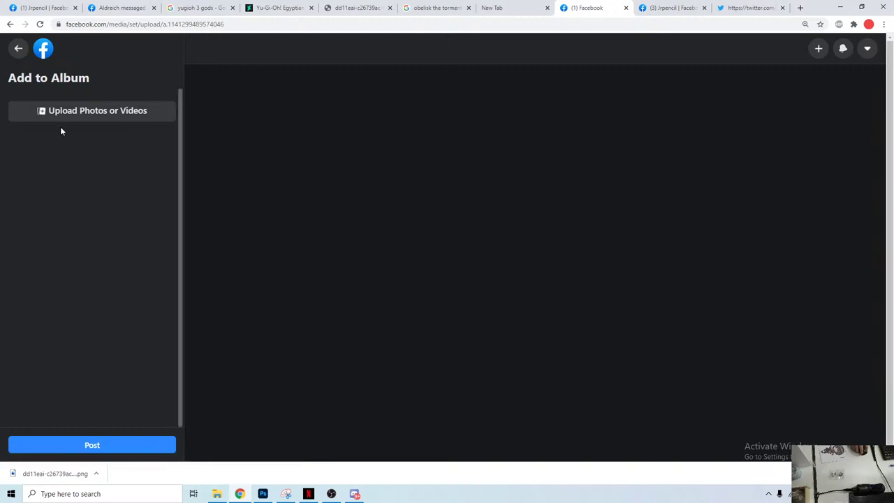
Step: Upload "1_sketch" and "wip 1" from the Desktop folder "3 god" to the profile album
left_click(116, 124)
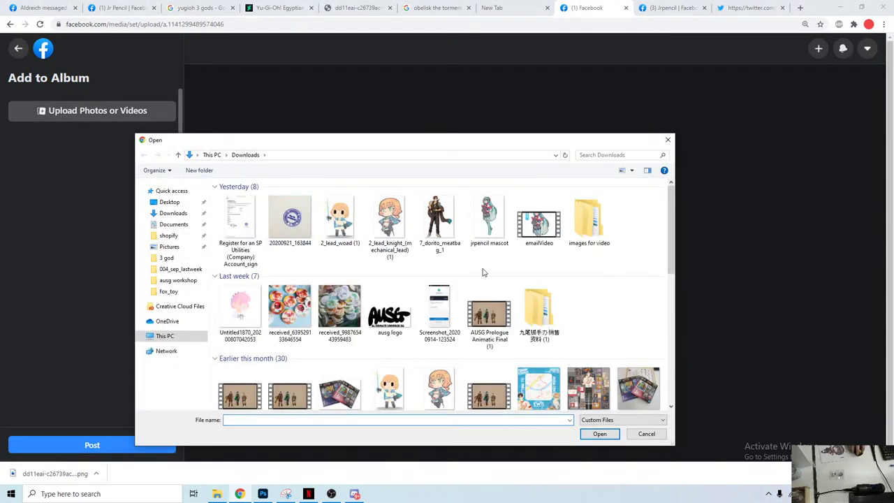
left_click(169, 203)
double_click(241, 209)
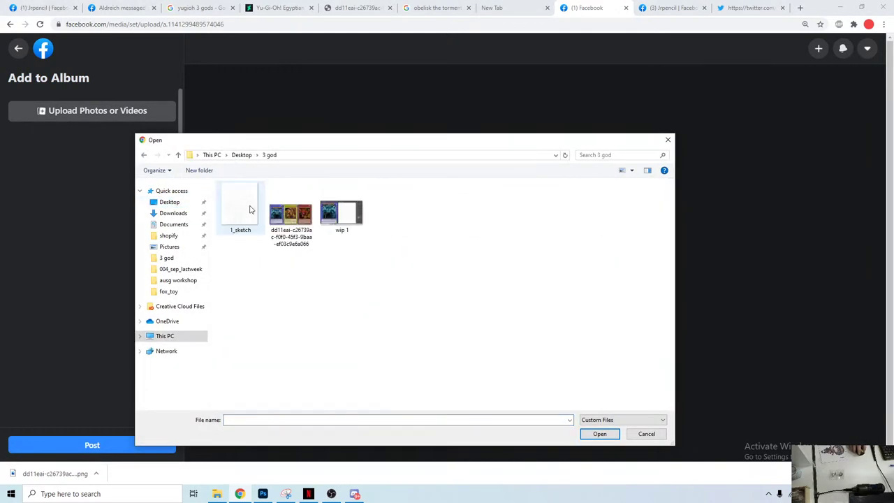
left_click(240, 210)
left_click(342, 210, "ctrl")
left_click(599, 434)
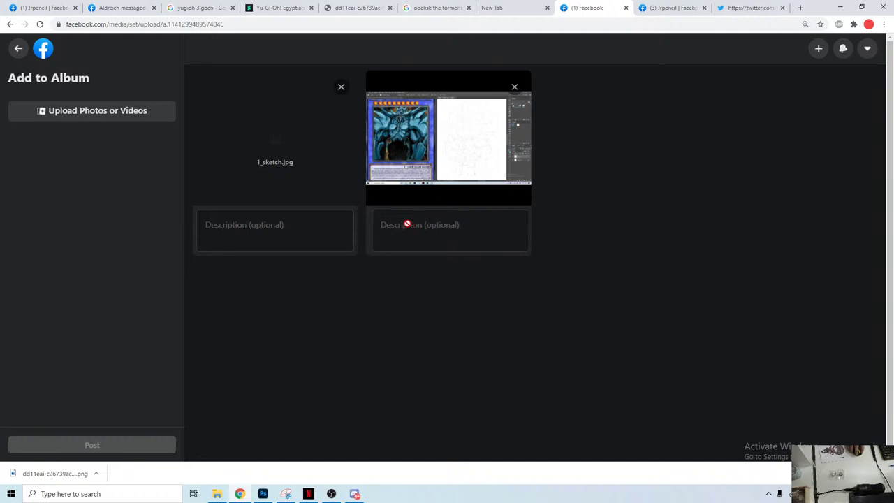
Step: Describe both photos as "1% blue boi sketch" and post them to the profile album
left_click(314, 214)
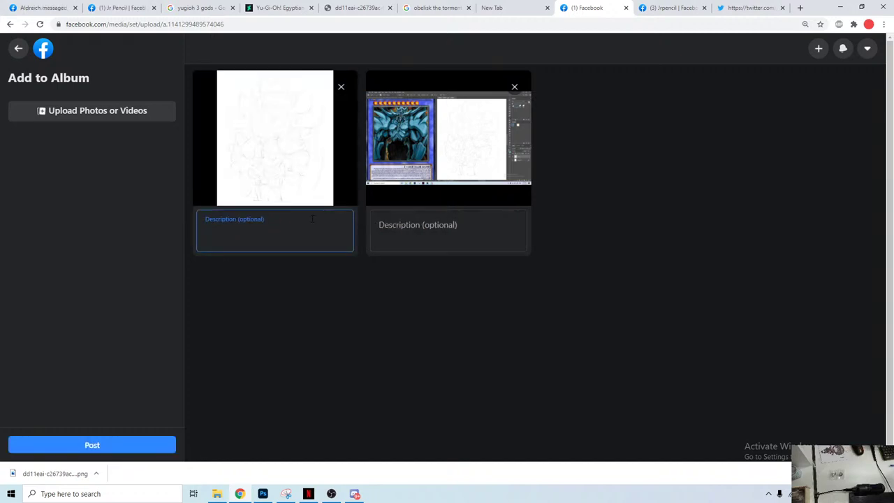
type("1% blu")
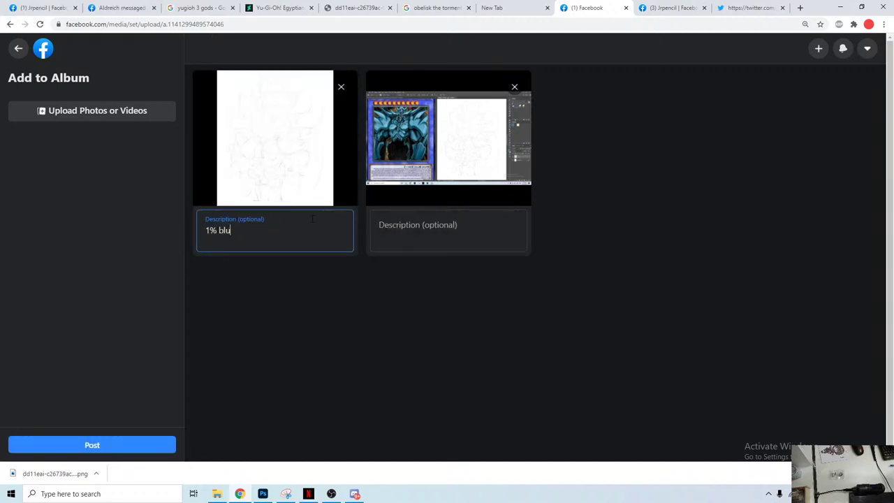
type("e boi sketch")
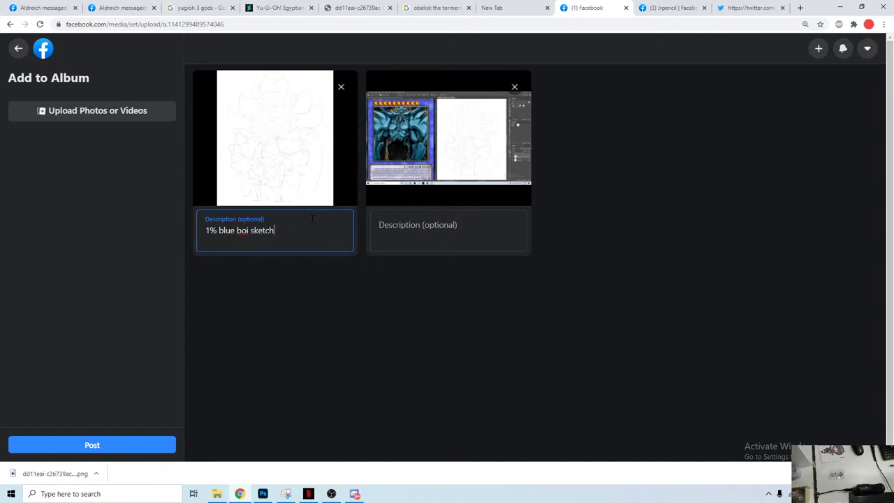
key("ctrl+a")
key("ctrl+c")
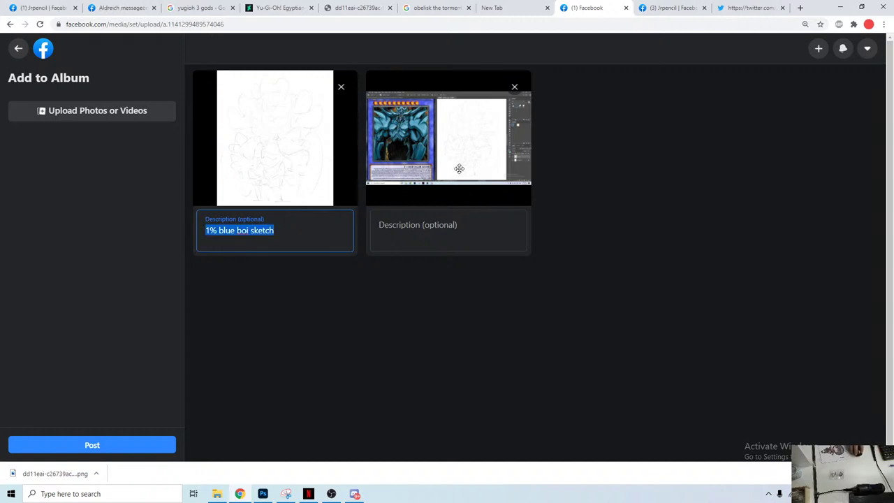
left_click(447, 230)
key("ctrl+v")
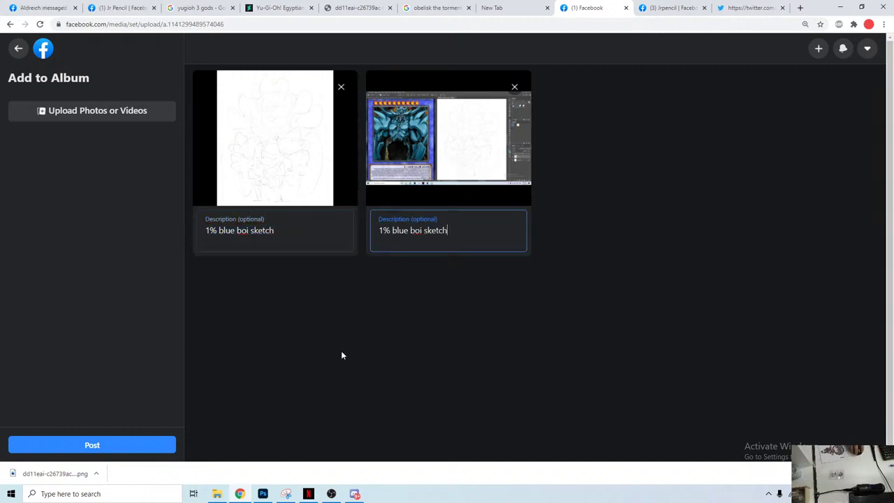
left_click(122, 446)
Step: Upload "1_sketch" and "wip 1" to the Facebook page's album "i am not drawing, i am trading my time with the devil for jpgs."
left_click(641, 6)
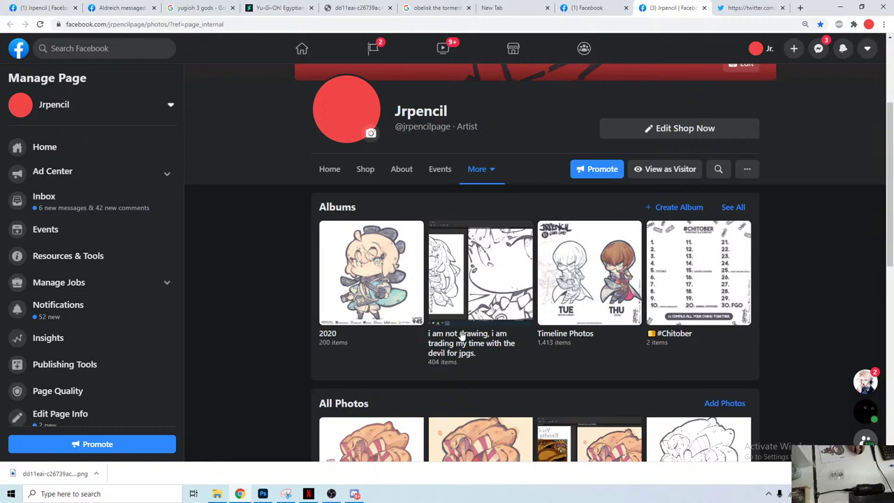
left_click(461, 341)
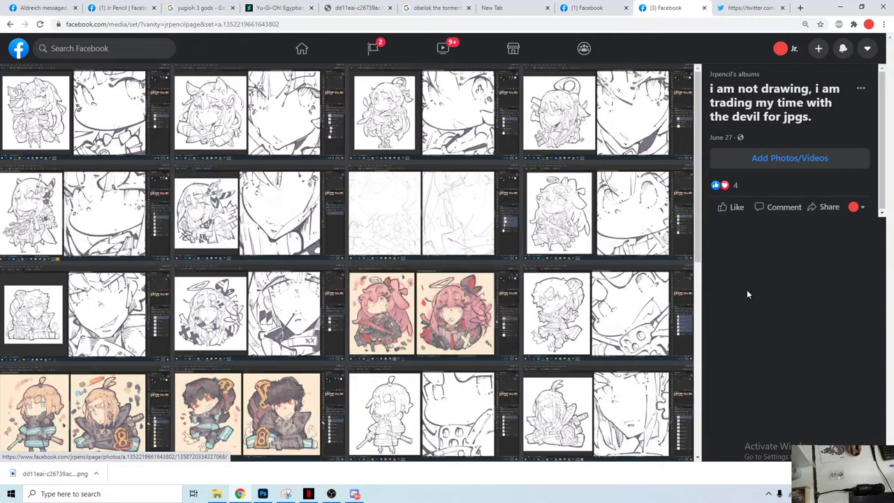
left_click(740, 157)
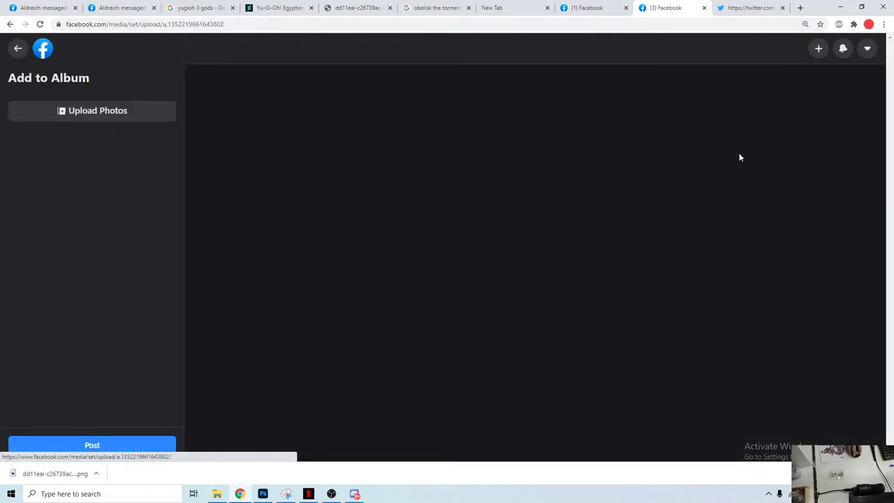
left_click(98, 112)
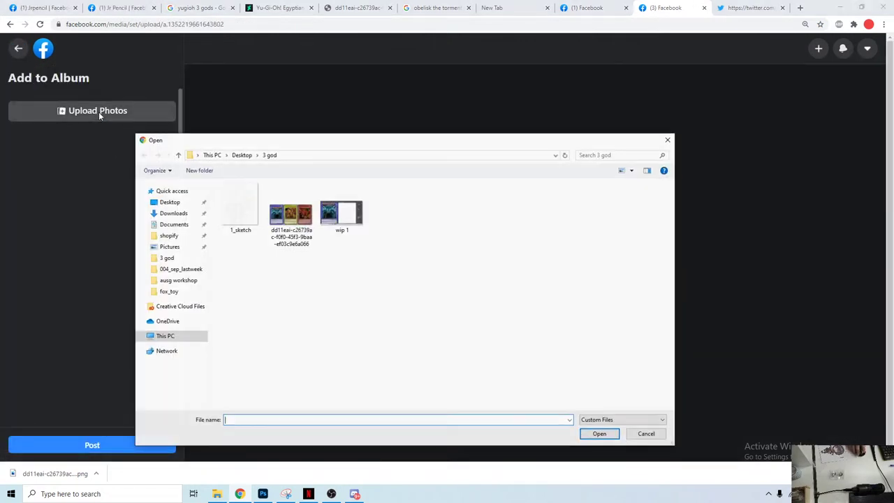
left_click(240, 210)
left_click(353, 222, "ctrl")
left_click(599, 434)
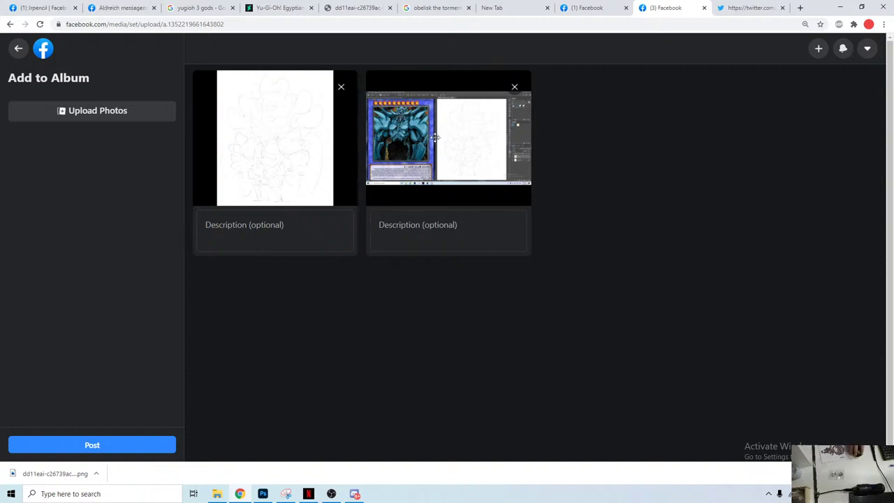
Step: Give both page album photos the copied description "1% blue boi sketch" and post them
left_click(272, 232)
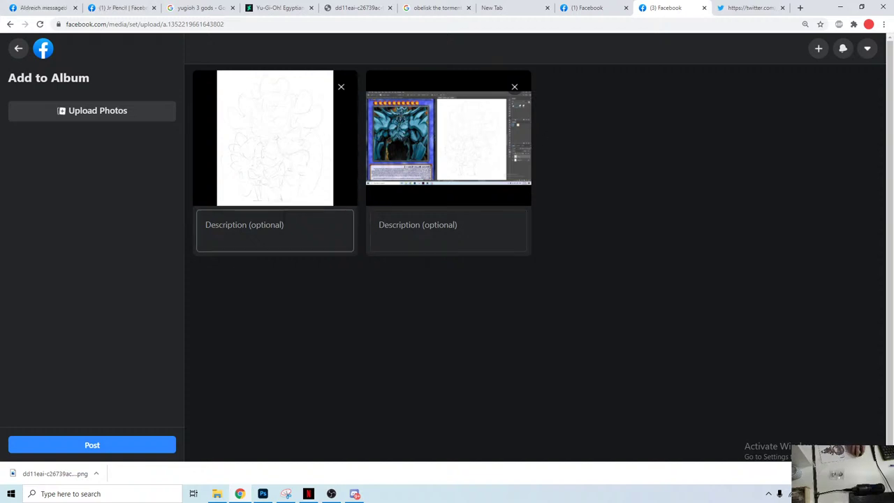
key("ctrl+v")
left_click(401, 232)
key("ctrl+v")
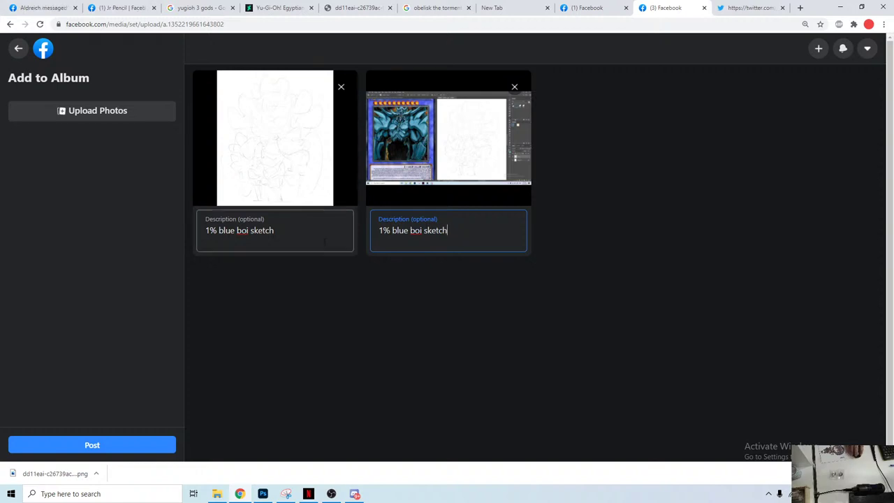
left_click(146, 445)
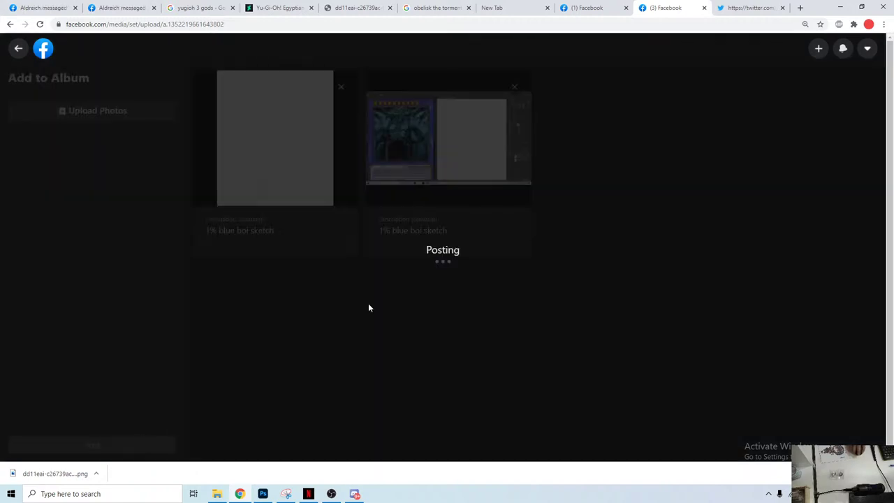
Step: Start a new tweet on Twitter and attach "1_sketch" and "wip 1" from the Desktop folder "3 god"
left_click(746, 8)
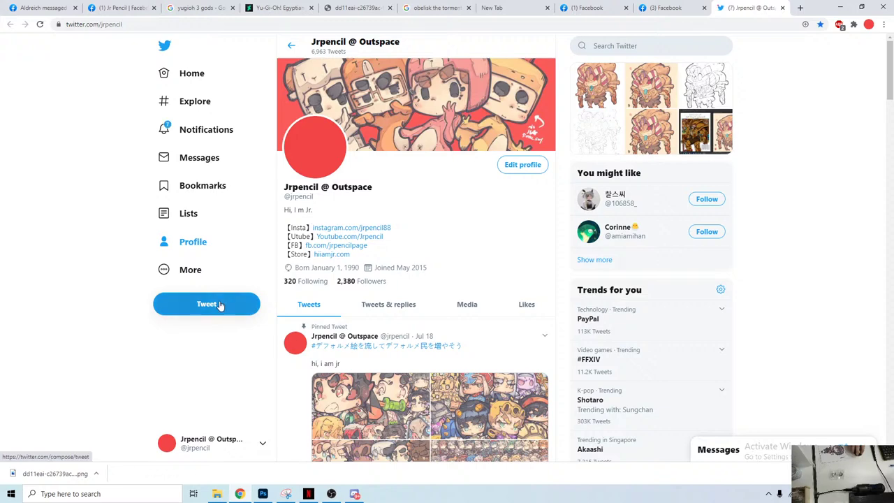
left_click(222, 304)
left_click(347, 197)
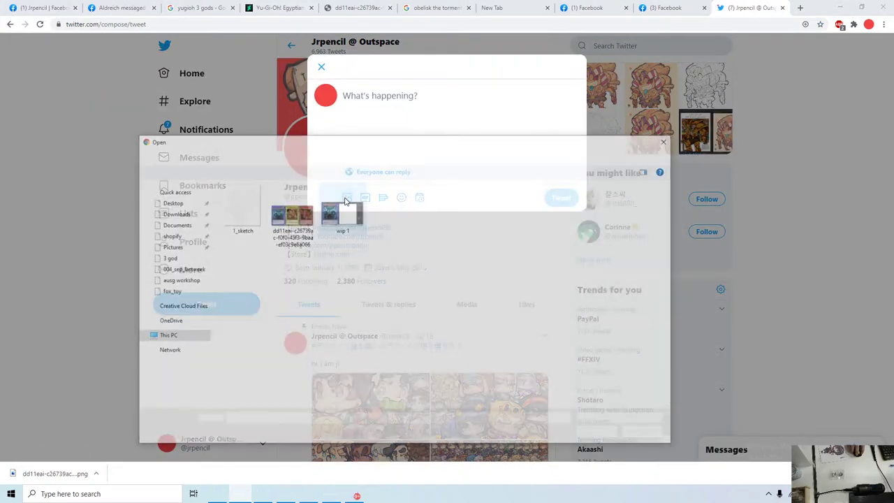
left_click(340, 232)
left_click(248, 227, "ctrl")
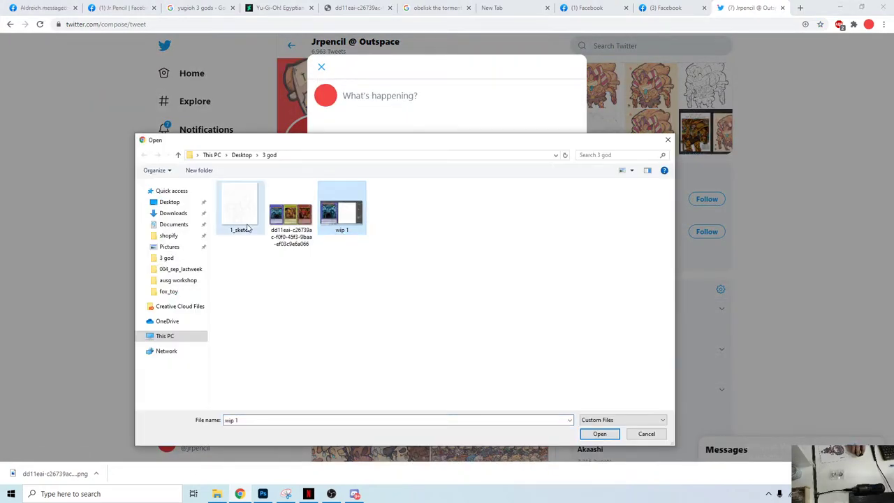
left_click(592, 436)
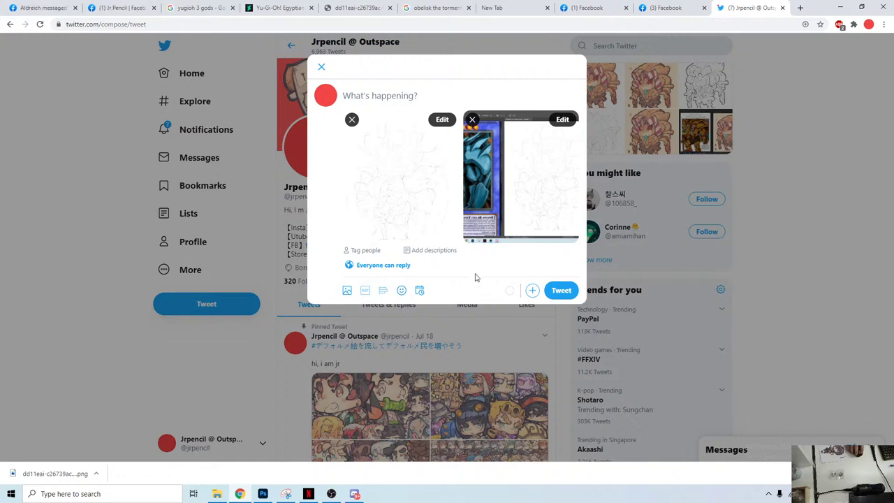
Step: Caption the tweet with the copied text "1% blue boi sketch" and post it
left_click(354, 92)
key("ctrl+v")
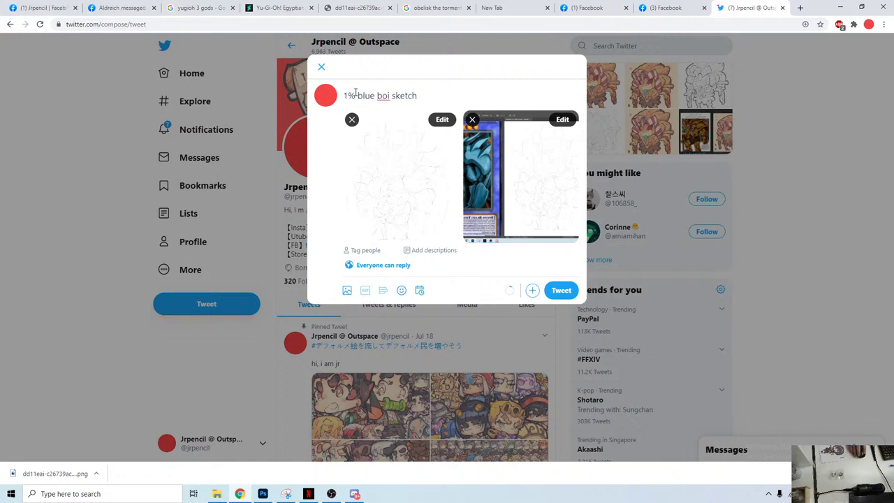
left_click(559, 292)
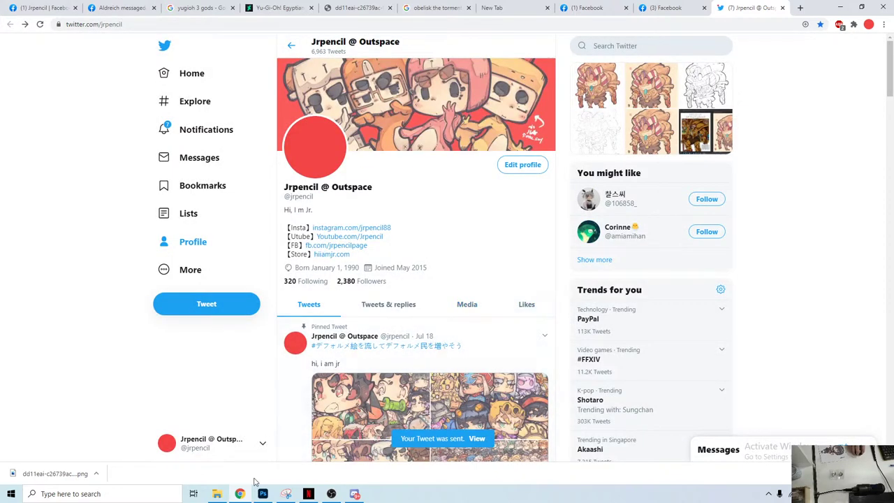
Step: Switch to Photoshop, lower the opacity of the Layer 1 copy sketch and add a new layer above it
left_click(262, 494)
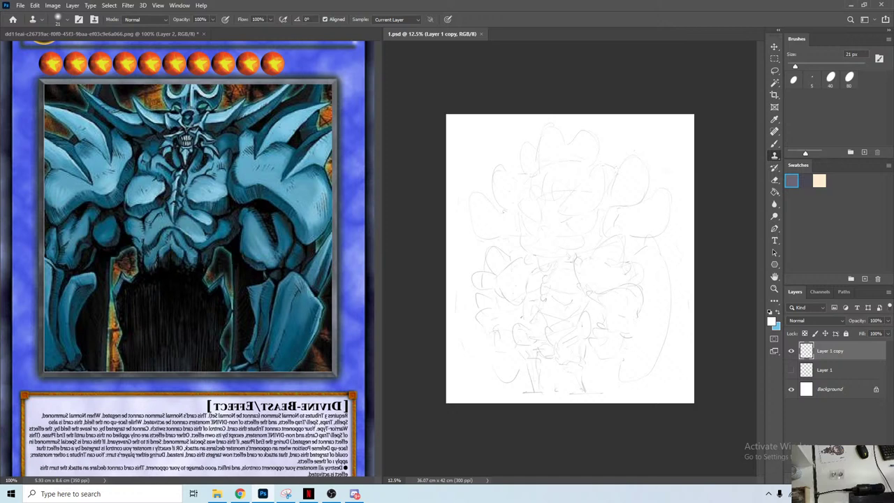
left_click(405, 93)
key("Return")
left_click_drag(889, 320, 867, 332)
left_click(865, 480)
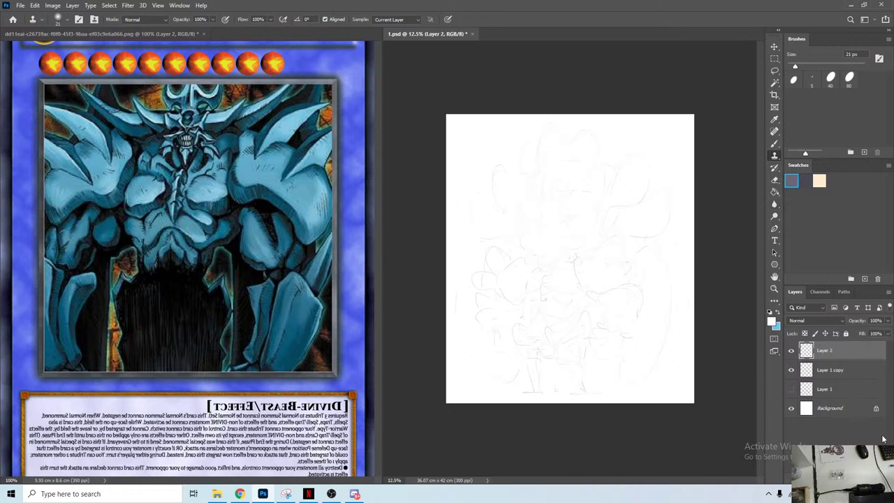
Step: Open a second window of 1.psd and dock it with the card reference image so the whole drawing shows beside the close-up
key("ctrl+plus")
key("ctrl+plus")
key("ctrl+plus")
key("ctrl+plus")
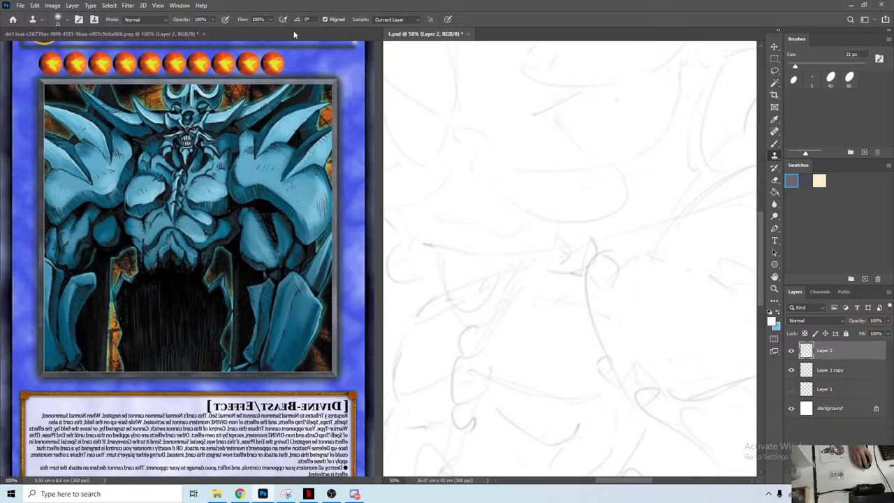
left_click(179, 6)
mouse_move(184, 15)
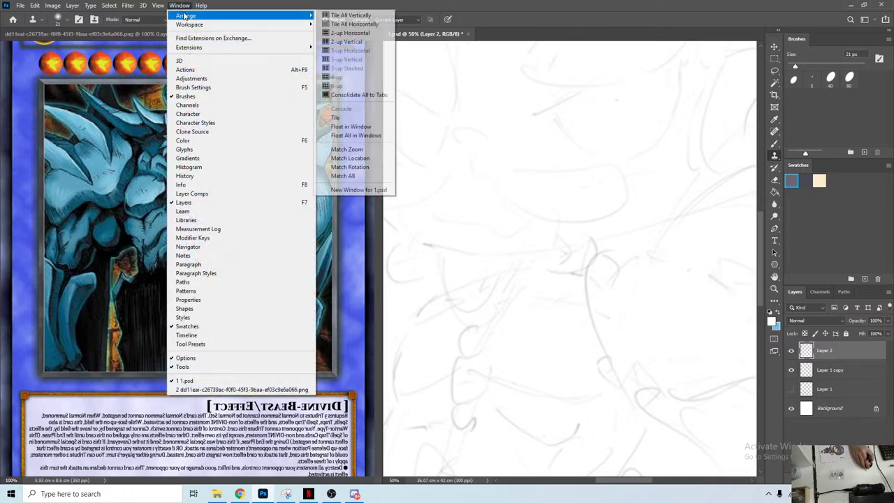
left_click(358, 190)
left_click_drag(154, 48, 234, 34)
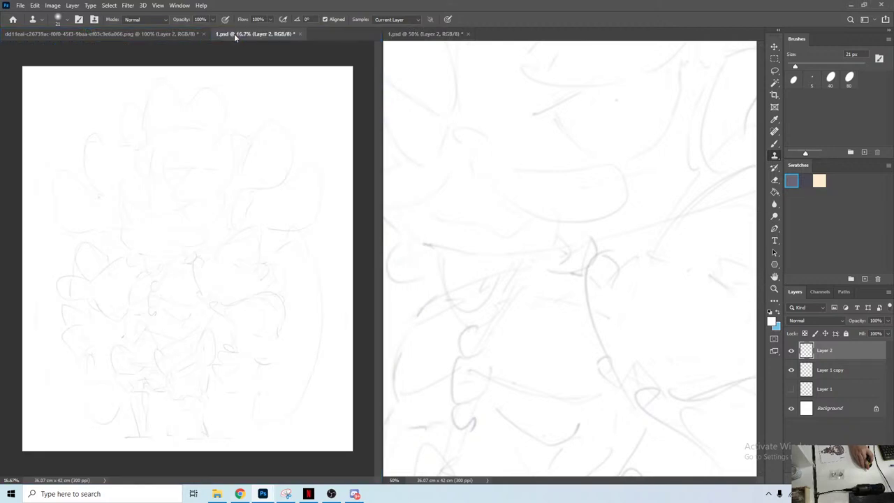
left_click(509, 300)
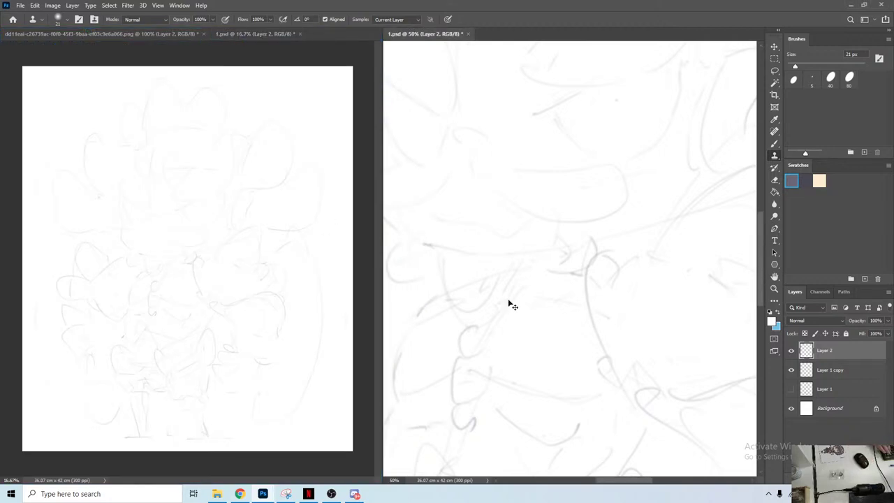
Step: Choose the 40 px brush and the dark grey swatch, and ink the small rounded lower tip of the half-moon shape on the head
key("ctrl+plus")
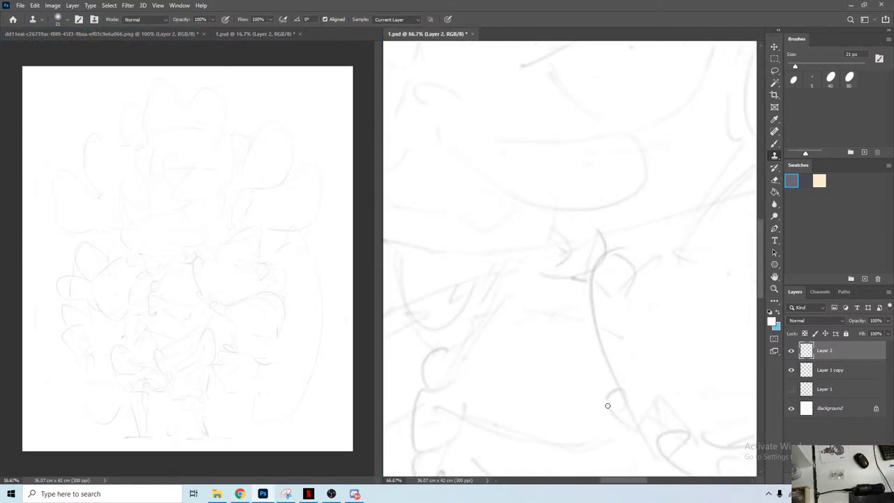
key("b")
left_click_drag(520, 197, 493, 458)
left_click_drag(574, 197, 534, 327)
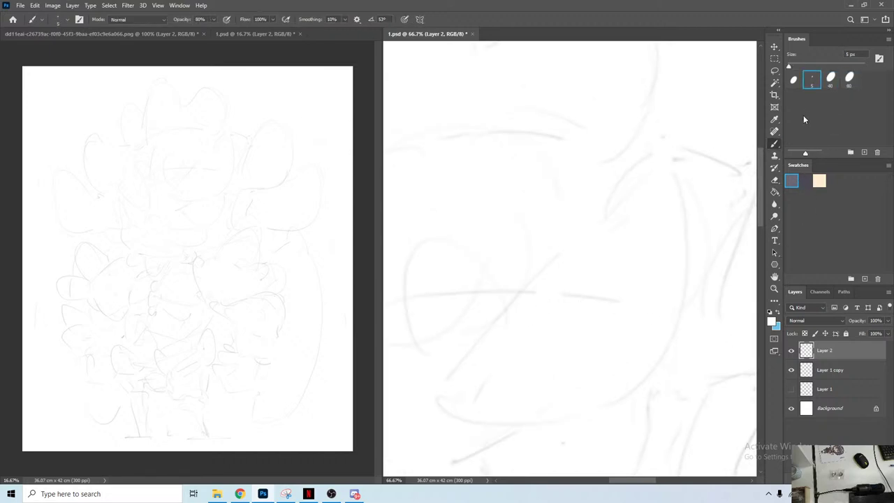
left_click(838, 83)
mouse_move(542, 150)
left_mouse_down()
mouse_move(527, 226)
mouse_move(507, 157)
mouse_move(519, 135)
mouse_move(549, 126)
mouse_move(540, 120)
mouse_move(482, 175)
mouse_move(485, 168)
left_mouse_up()
key("r")
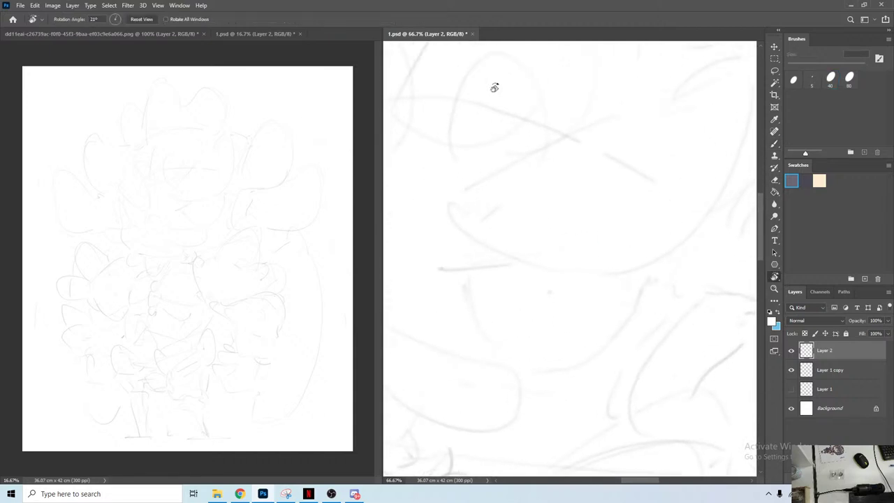
key("b")
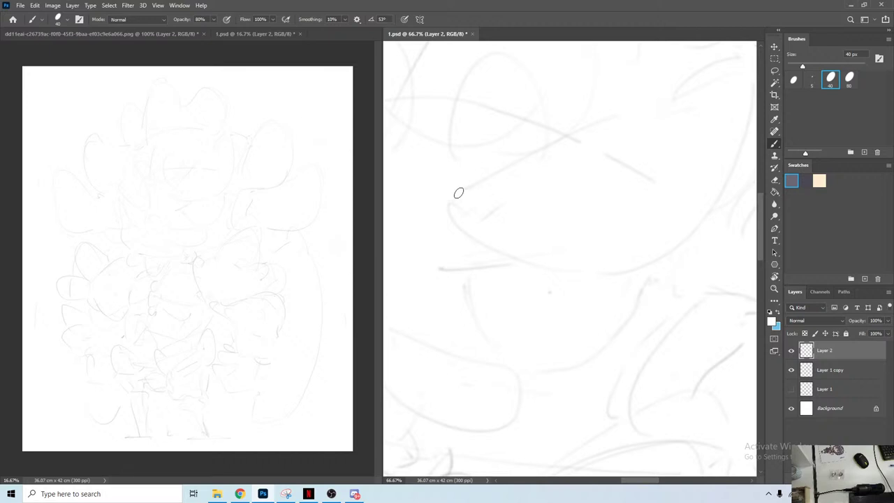
left_click(793, 179)
mouse_move(459, 191)
left_mouse_down()
mouse_move(458, 207)
mouse_move(468, 187)
left_mouse_up()
left_click_drag(510, 172, 467, 191)
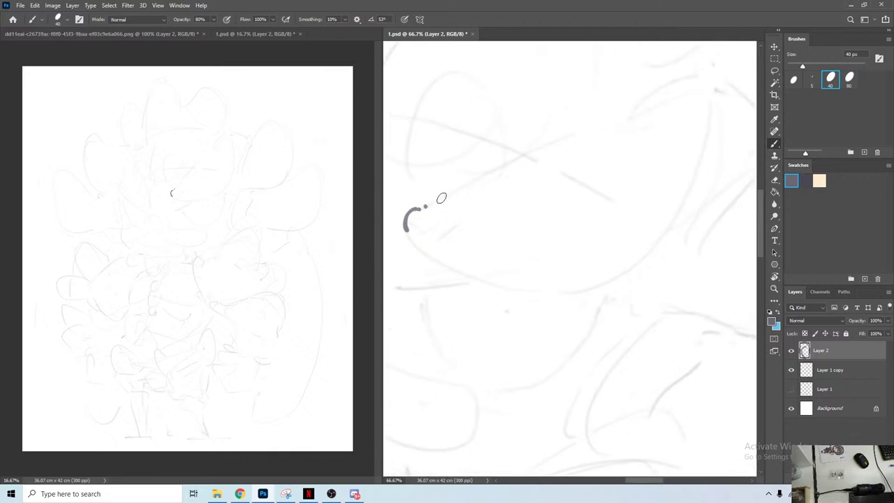
Step: Ink the half-moon's long straight edge and the rounded arc at its upper end, following the faded sketch
key("r")
left_click_drag(529, 119, 518, 123)
key("b")
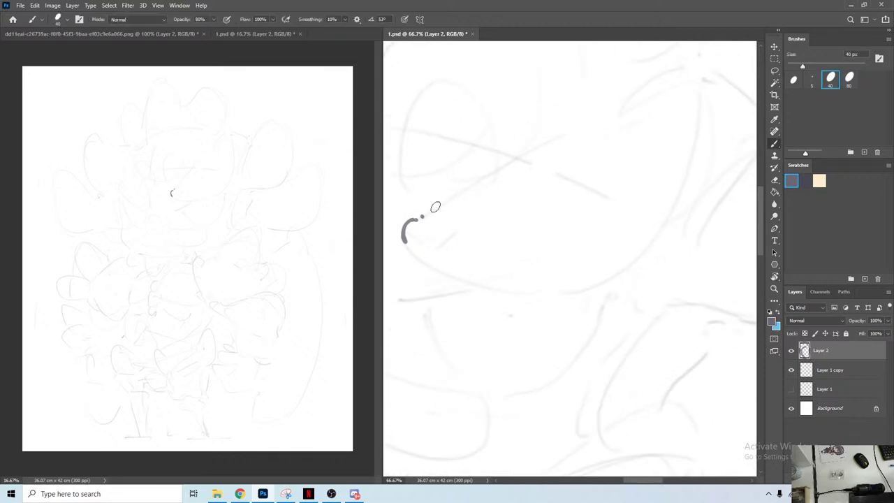
left_click_drag(436, 208, 517, 162)
left_click(609, 120, "shift")
key("r")
mouse_move(609, 120)
left_mouse_down()
mouse_move(594, 90)
mouse_move(561, 122)
mouse_move(548, 102)
mouse_move(609, 121)
left_mouse_up()
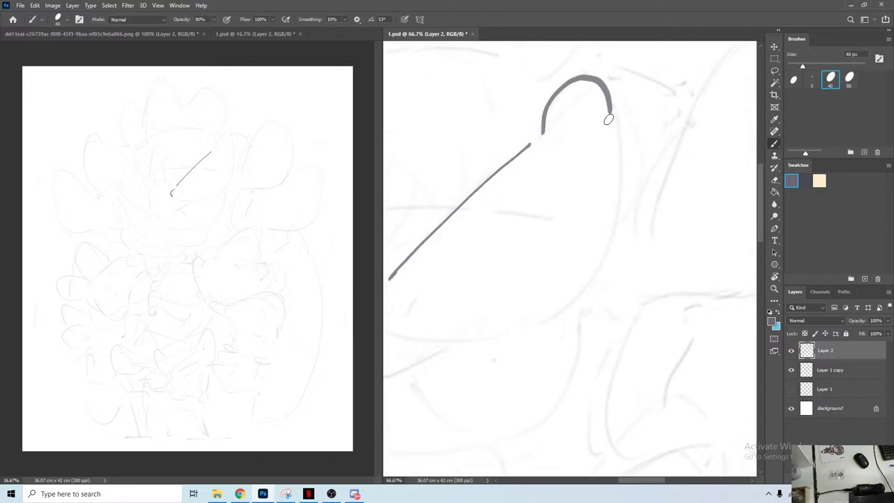
Step: Ink the half-moon's long curved edge in segments from the rounded upper end to the lower tip, redoing the last segment
key("space")
key("r")
mouse_move(511, 182)
left_mouse_down()
mouse_move(611, 103)
mouse_move(665, 218)
left_mouse_up()
key("space")
mouse_move(588, 173)
left_mouse_down()
mouse_move(487, 119)
mouse_move(463, 211)
mouse_move(525, 289)
left_mouse_up()
key("b")
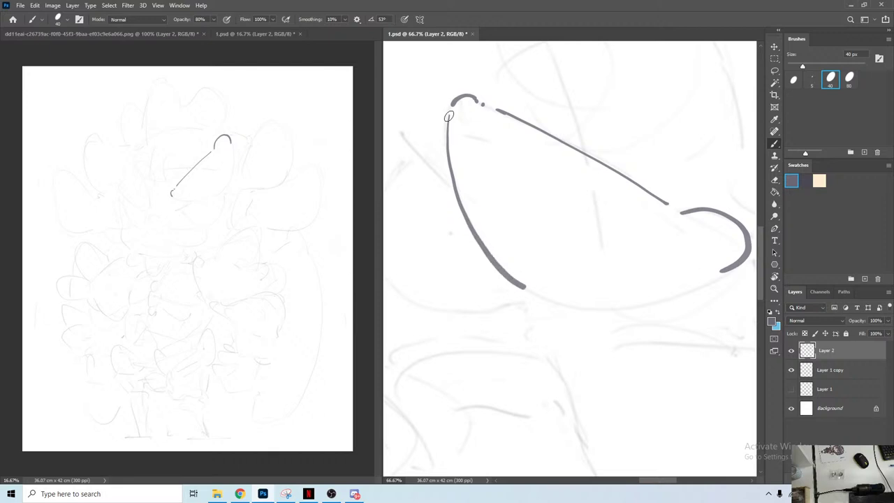
key("r")
mouse_move(512, 241)
left_mouse_down()
mouse_move(519, 86)
mouse_move(532, 83)
left_mouse_up()
key("space")
mouse_move(487, 127)
left_mouse_down()
mouse_move(493, 104)
mouse_move(484, 177)
mouse_move(520, 264)
left_mouse_up()
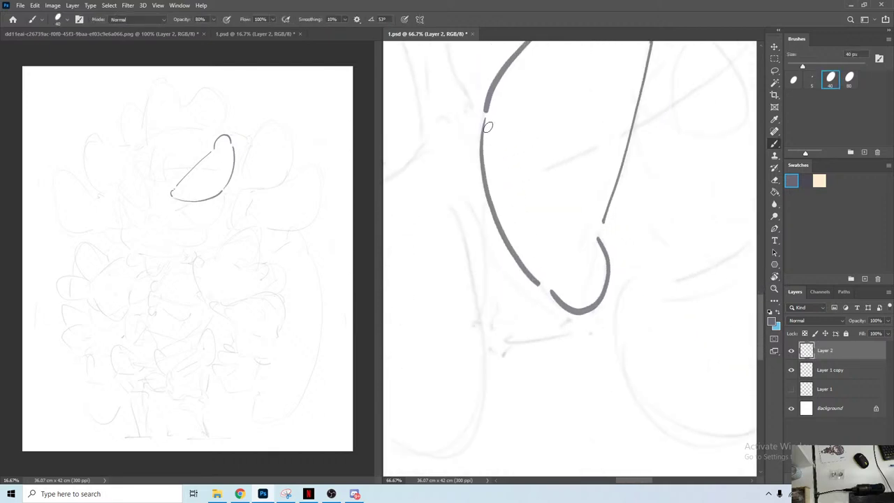
key("ctrl+z")
mouse_move(483, 120)
left_mouse_down()
mouse_move(503, 224)
mouse_move(547, 286)
left_mouse_up()
Step: Ink a short slanted line beneath the half-moon and remove the curved stroke branching off it
key("r")
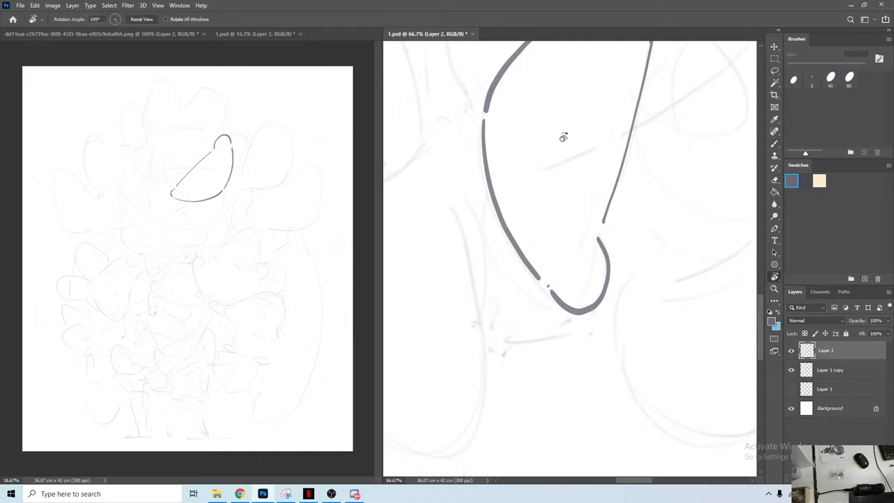
mouse_move(485, 128)
left_mouse_down()
mouse_move(443, 265)
mouse_move(491, 153)
mouse_move(531, 203)
mouse_move(569, 104)
left_mouse_up()
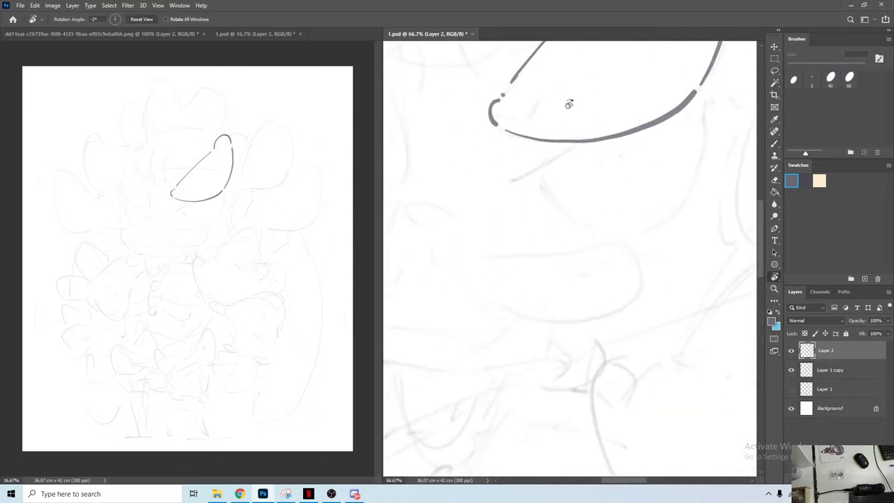
key("b")
mouse_move(517, 179)
left_mouse_down()
mouse_move(580, 142)
mouse_move(539, 166)
mouse_move(589, 228)
left_mouse_up()
key("r")
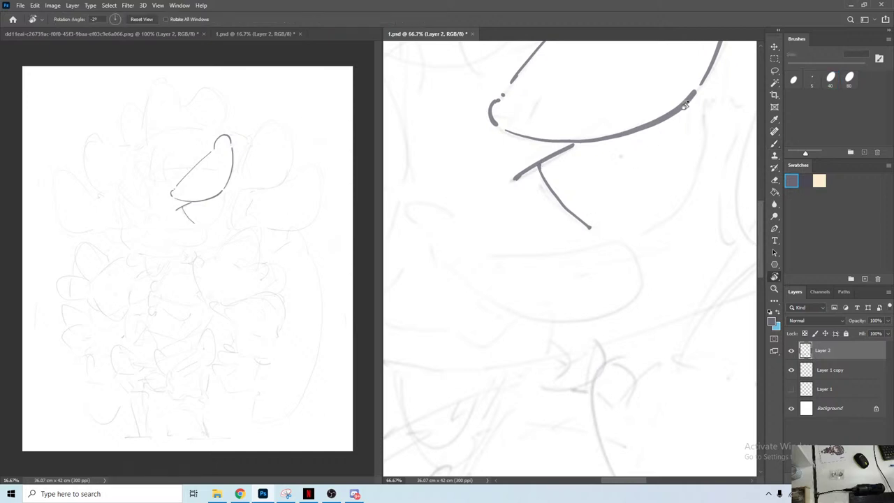
left_click_drag(684, 103, 646, 99)
key("e")
mouse_move(527, 178)
left_mouse_down()
mouse_move(548, 211)
mouse_move(500, 173)
mouse_move(508, 187)
mouse_move(567, 140)
left_mouse_up()
key("b")
left_click_drag(653, 127, 591, 158)
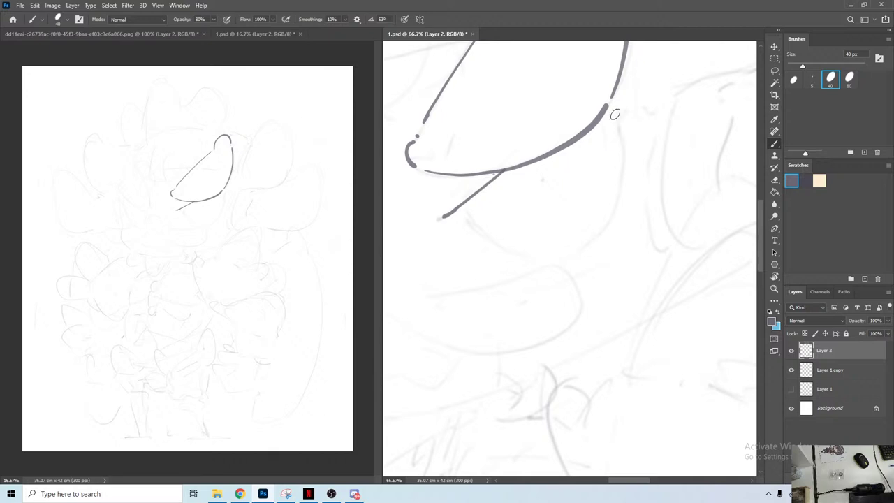
Step: Ink the rounded bowl shape hanging beneath the half-moon, with its outer side and its lower curve
mouse_move(611, 109)
left_mouse_down()
mouse_move(626, 152)
mouse_move(618, 202)
mouse_move(593, 237)
left_mouse_up()
key("r")
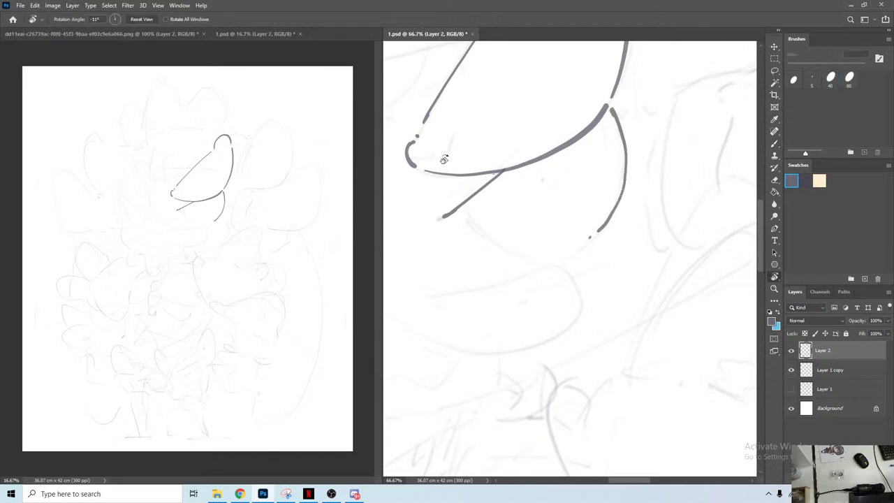
mouse_move(443, 153)
left_mouse_down()
mouse_move(526, 86)
mouse_move(516, 159)
mouse_move(528, 213)
mouse_move(571, 245)
left_mouse_up()
key("b")
key("r")
Step: Ink a tall rounded arch on the face next to the half-moon's lower tip
left_click_drag(555, 89, 560, 208)
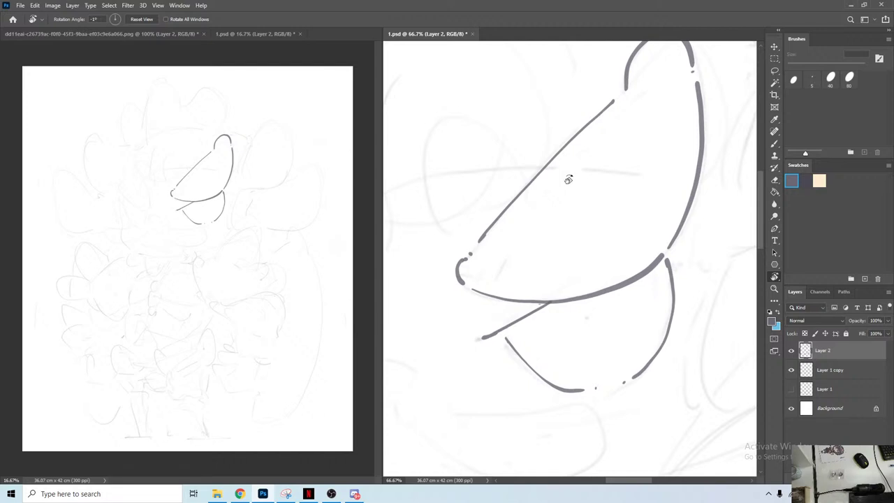
mouse_move(468, 204)
left_mouse_down()
mouse_move(539, 226)
mouse_move(573, 205)
mouse_move(485, 176)
left_mouse_up()
key("b")
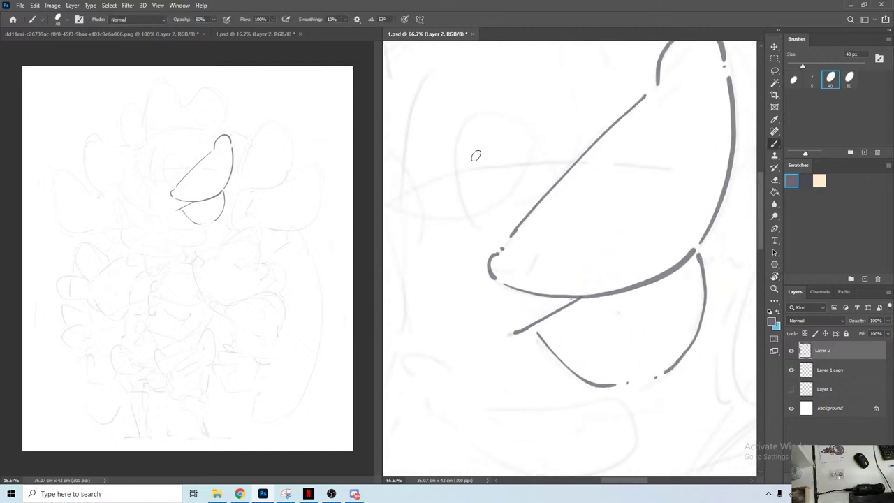
mouse_move(481, 224)
left_mouse_down()
mouse_move(465, 202)
mouse_move(457, 142)
mouse_move(482, 113)
mouse_move(547, 170)
left_mouse_up()
left_click(549, 175)
left_click_drag(475, 210, 595, 200)
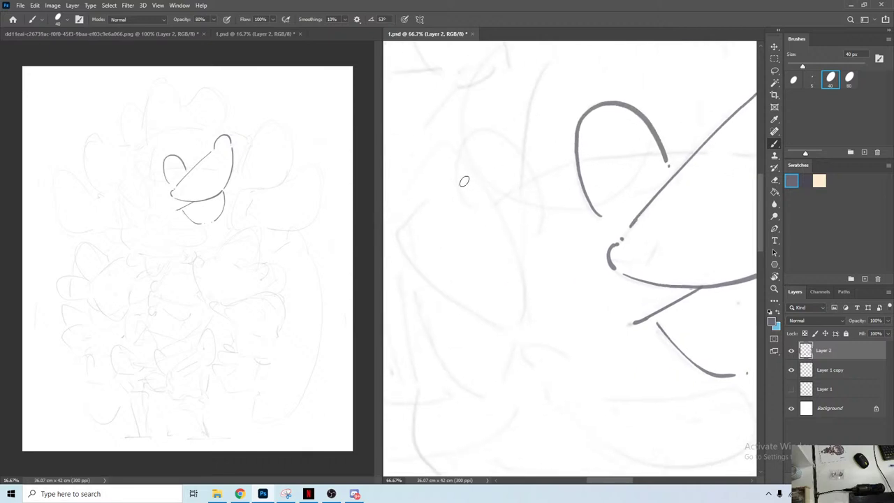
mouse_move(461, 183)
left_mouse_down()
mouse_move(493, 130)
mouse_move(532, 186)
mouse_move(523, 236)
left_mouse_up()
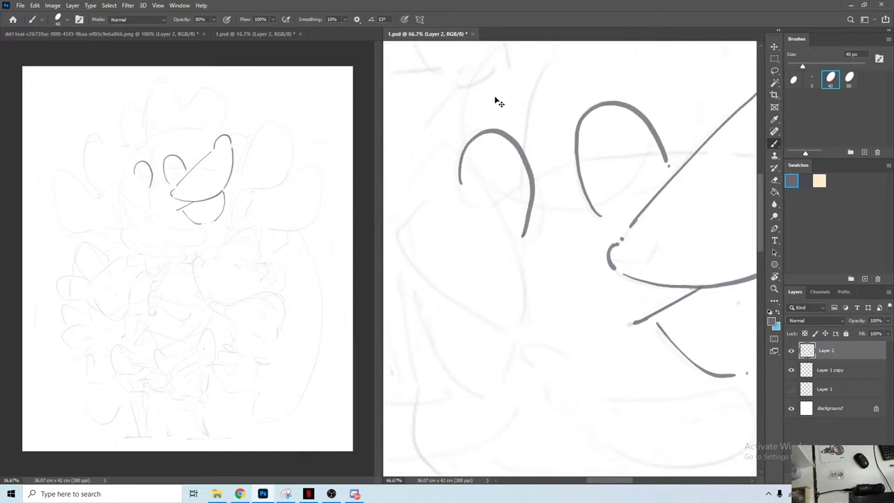
key("ctrl+z")
key("ctrl+z")
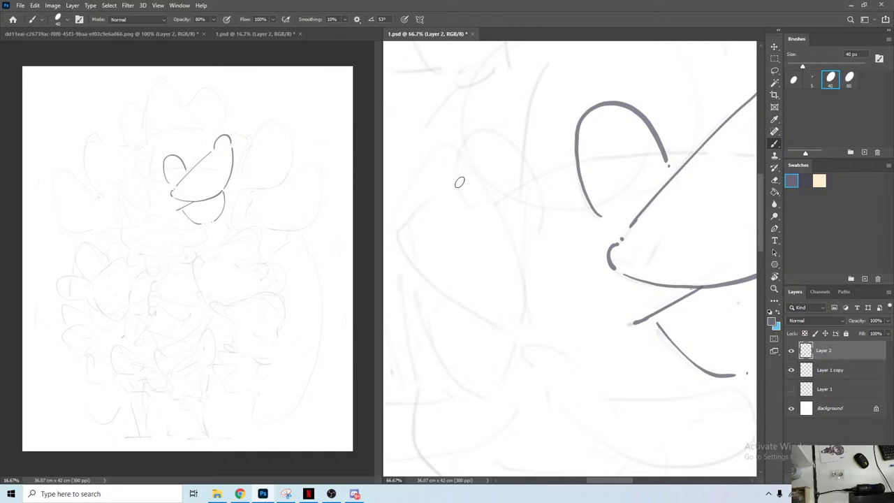
Step: Ink a second rounded arch beside the first one and a large dome rising above both arches
mouse_move(459, 180)
left_mouse_down()
mouse_move(535, 165)
mouse_move(532, 231)
left_mouse_up()
left_click_drag(565, 164, 535, 257)
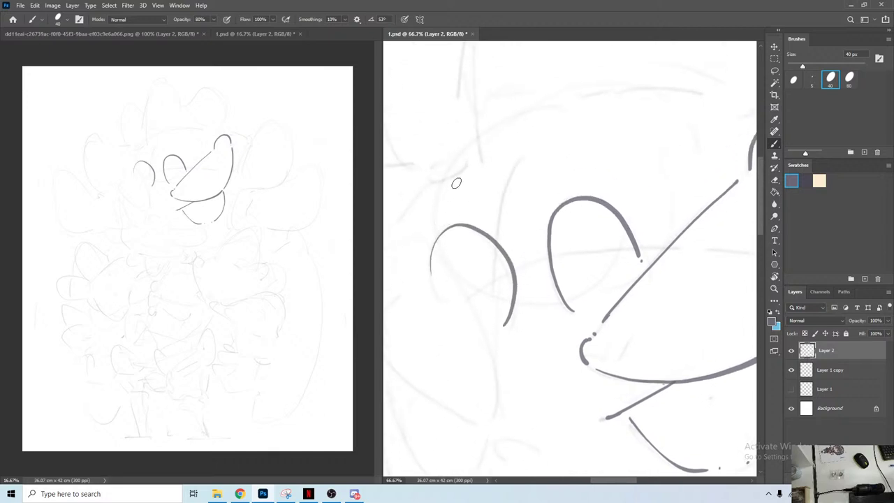
mouse_move(441, 219)
left_mouse_down()
mouse_move(446, 174)
mouse_move(477, 136)
mouse_move(537, 112)
mouse_move(595, 139)
mouse_move(602, 201)
left_mouse_up()
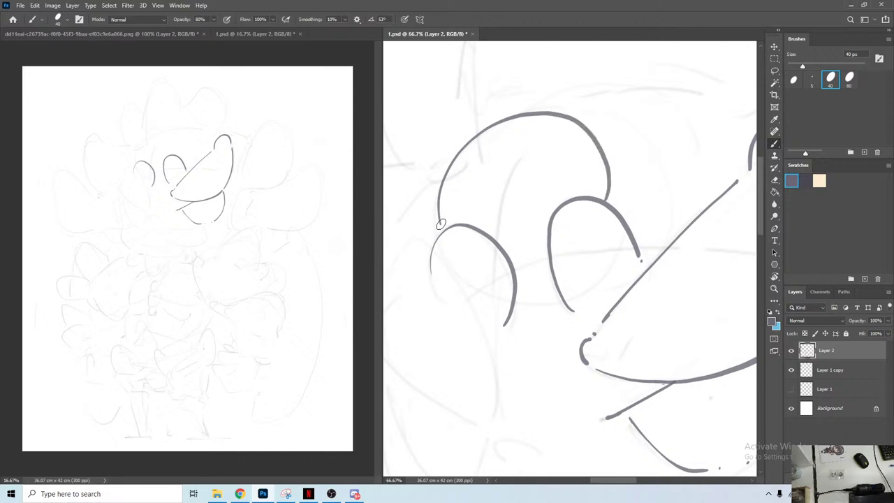
Step: Ink the short curve joining the two arches and add small marks inside the dome near its edge
left_click_drag(520, 293, 552, 278)
key("ctrl+z")
key("ctrl+z")
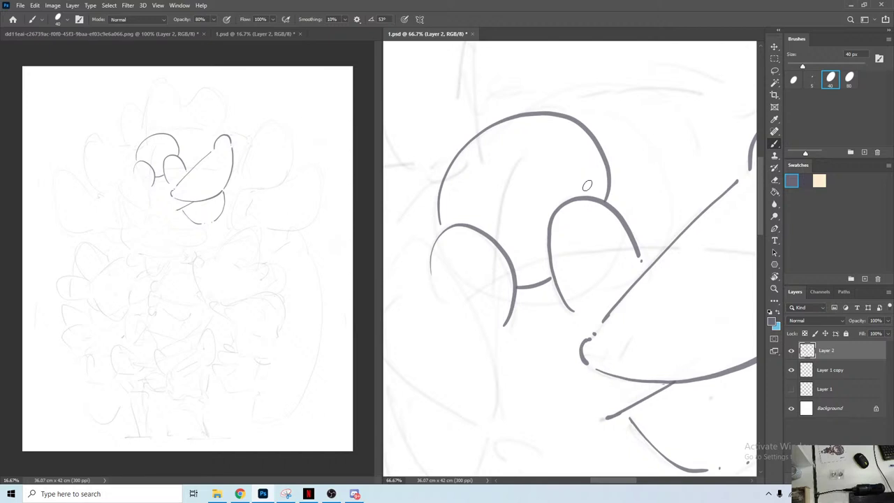
left_click_drag(586, 187, 668, 66)
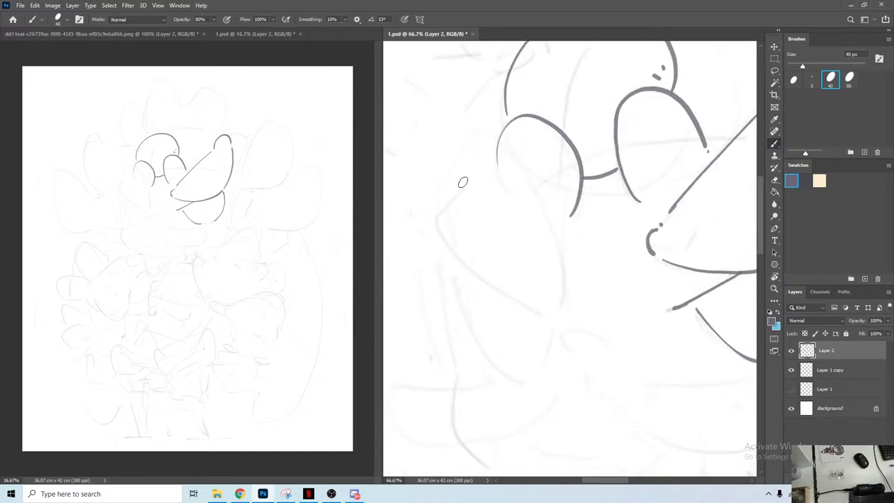
Step: Ink a small rounded bump beside the outer face arch and a long curve sweeping down from that arch's base
mouse_move(470, 137)
left_mouse_down()
mouse_move(462, 183)
mouse_move(490, 146)
left_mouse_up()
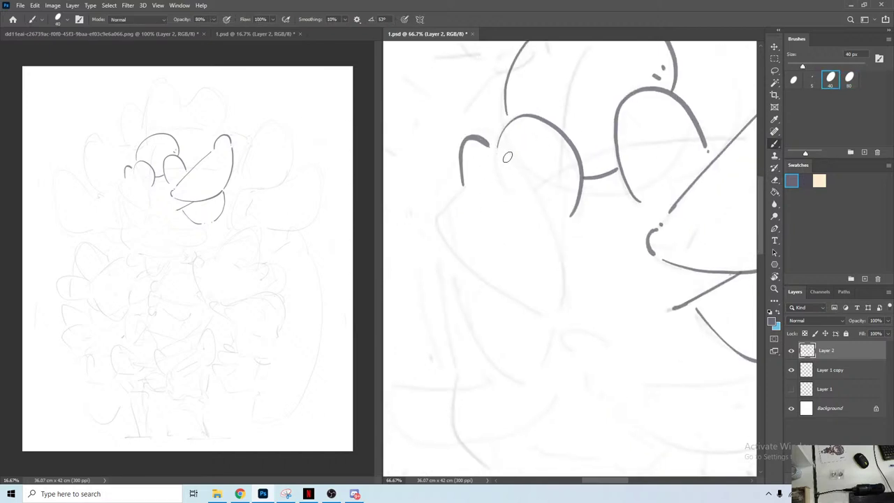
key("e")
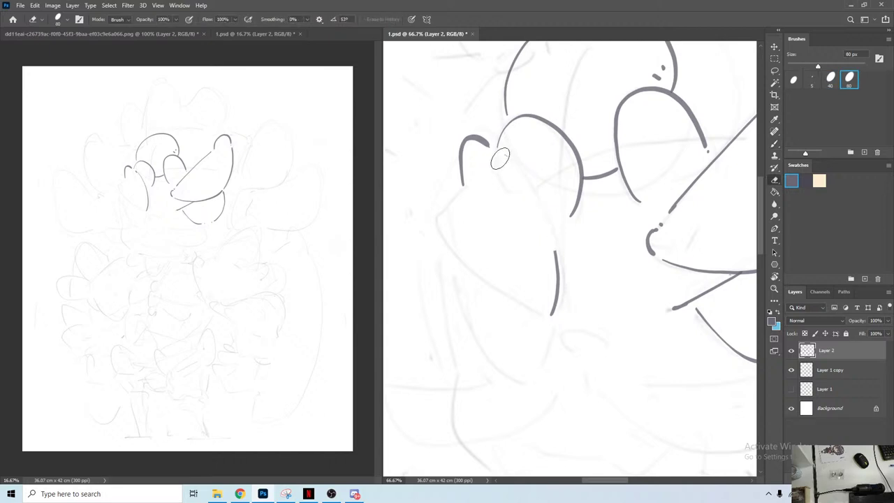
key("b")
mouse_move(505, 152)
left_mouse_down()
mouse_move(548, 219)
mouse_move(558, 304)
left_mouse_up()
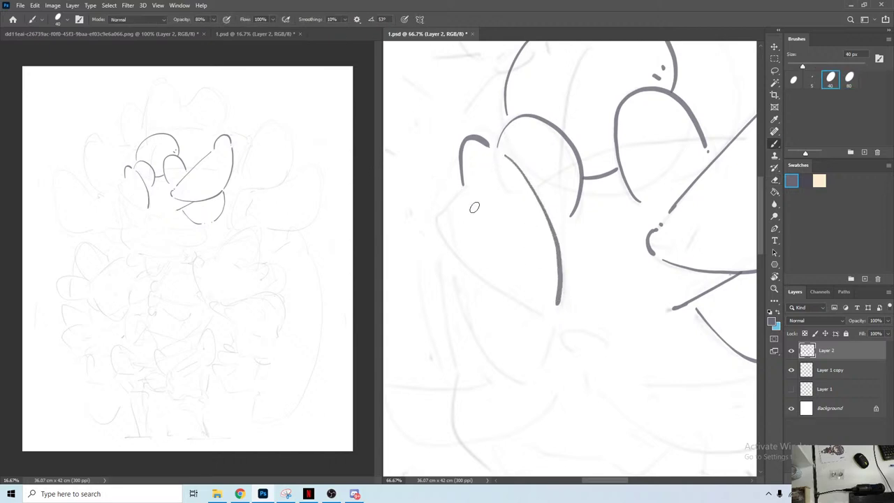
left_click_drag(457, 199, 466, 261)
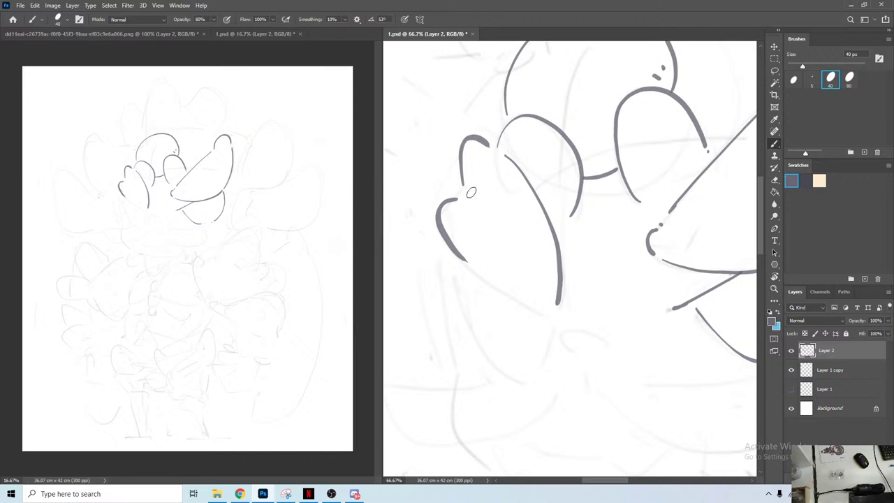
key("ctrl+z")
mouse_move(458, 196)
left_mouse_down()
mouse_move(456, 248)
mouse_move(553, 307)
left_mouse_up()
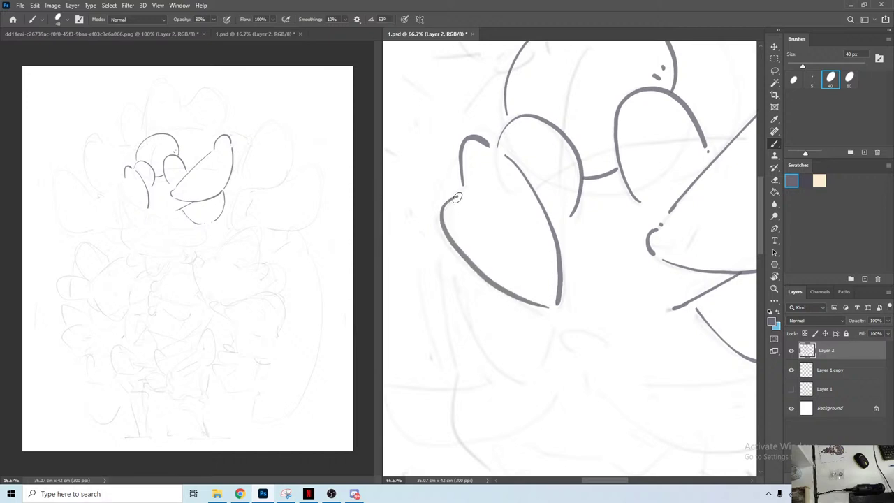
key("ctrl+z")
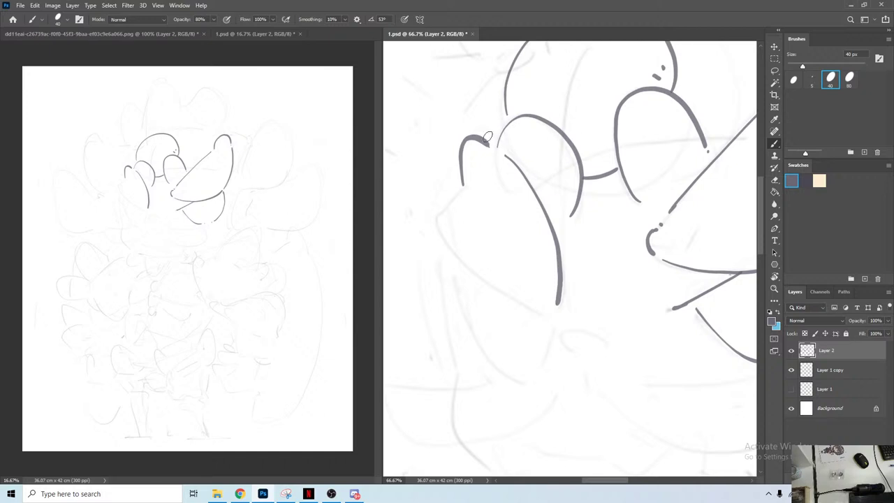
Step: Ink the outer side of the pointed leaf shape from the small bump down to the long curve's lower end
key("r")
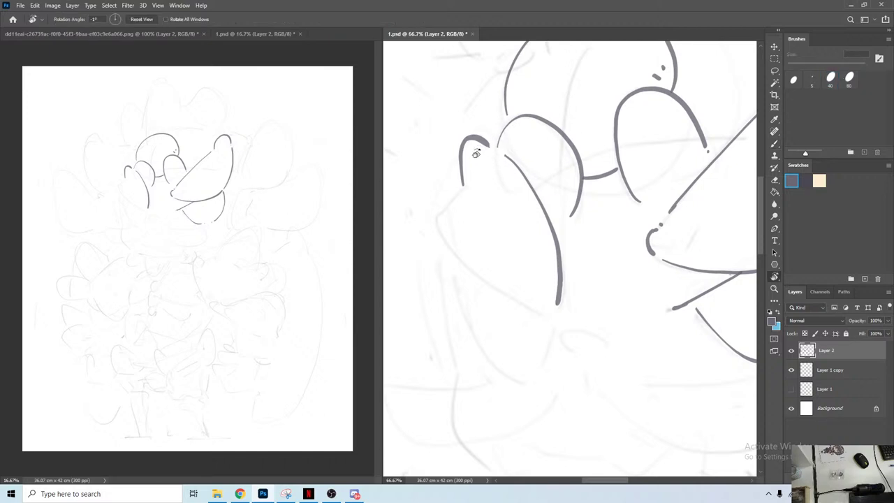
mouse_move(473, 133)
left_mouse_down()
mouse_move(494, 141)
mouse_move(463, 185)
mouse_move(502, 259)
mouse_move(529, 292)
left_mouse_up()
key("b")
key("ctrl+z")
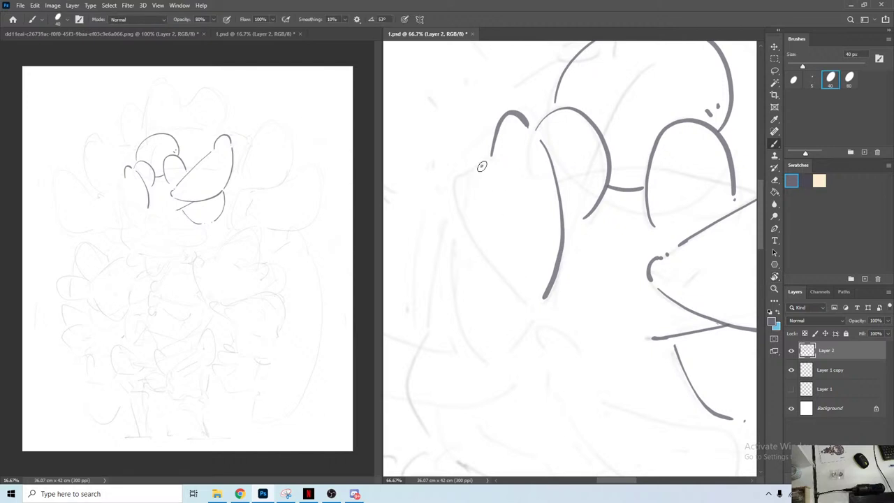
left_click_drag(481, 165, 533, 308)
key("ctrl+z")
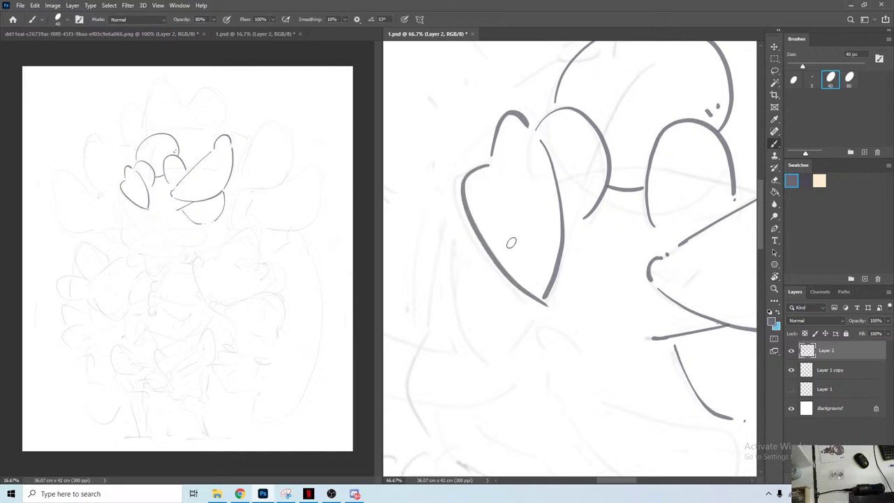
key("ctrl+z")
left_click_drag(480, 165, 529, 303)
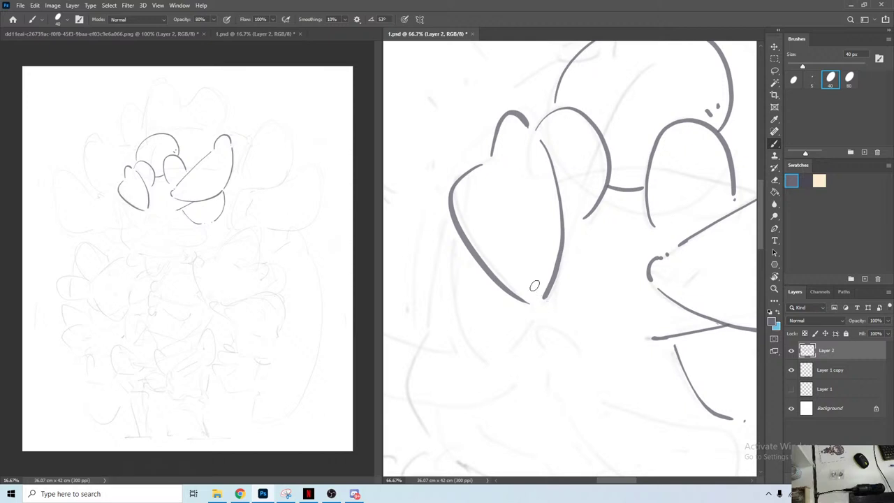
Step: Add two small marks inside the leaf shape near its lower tip
key("r")
left_click_drag(517, 146, 439, 186)
left_click_drag(484, 219, 520, 108)
key("b")
left_click(546, 220)
left_click(554, 222)
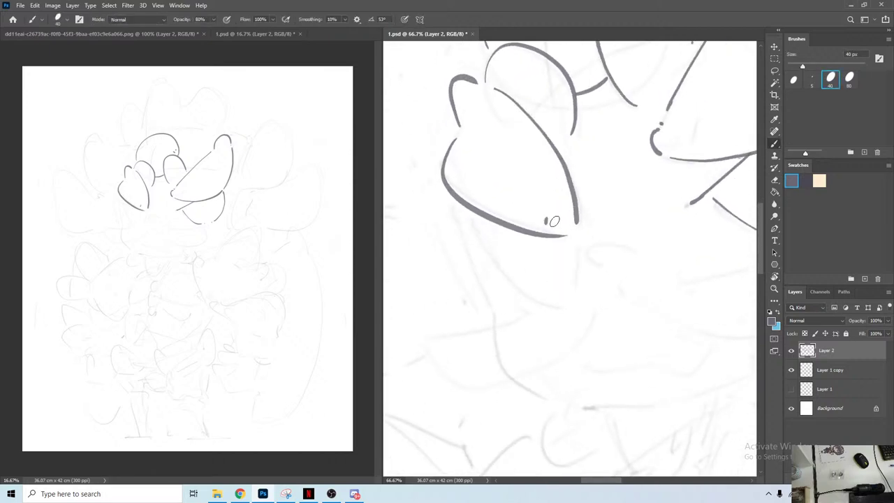
Step: Ink the tall rounded central plume above the dome on the head
left_click_drag(610, 177, 529, 291)
mouse_move(555, 200)
left_mouse_down()
mouse_move(539, 244)
mouse_move(570, 329)
left_mouse_up()
key("r")
left_click_drag(483, 162, 505, 147)
left_click_drag(548, 127, 581, 253)
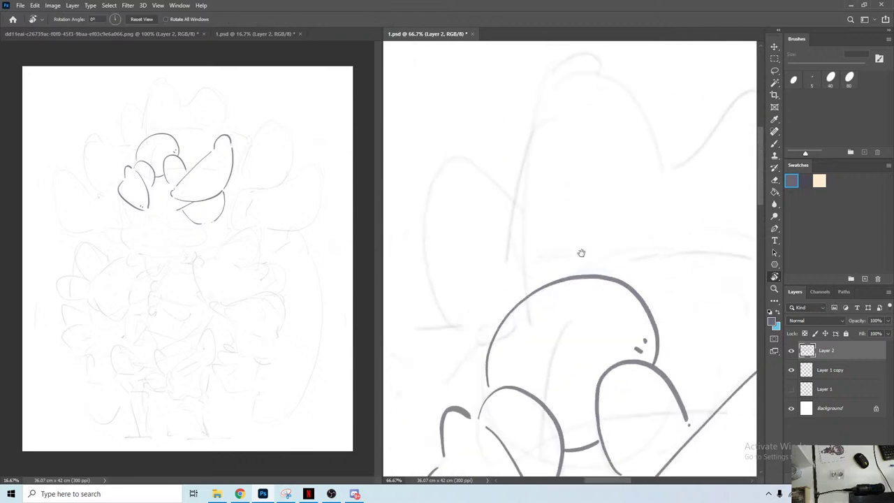
mouse_move(560, 97)
left_mouse_down()
mouse_move(515, 137)
mouse_move(569, 133)
left_mouse_up()
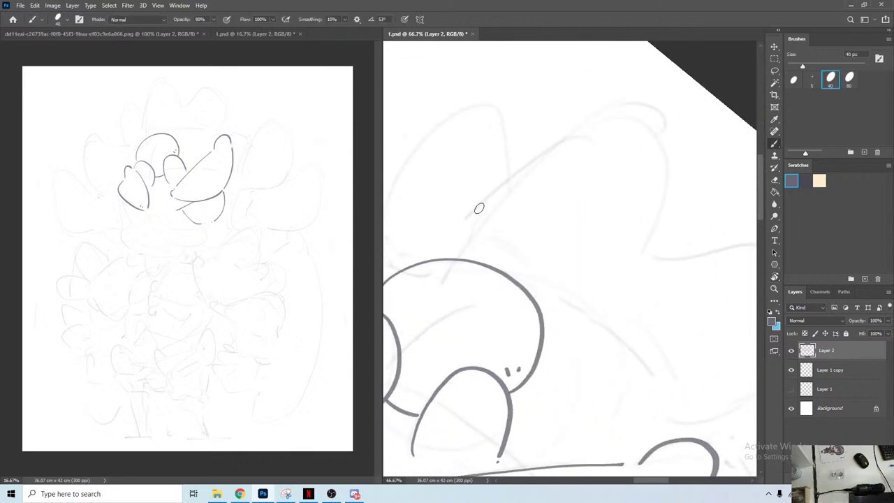
mouse_move(477, 207)
left_mouse_down()
mouse_move(594, 112)
mouse_move(653, 118)
mouse_move(663, 246)
left_mouse_up()
Step: Ink the smaller rounded plume on the leaf-shape side of the tall central plume, ending near the dome
key("r")
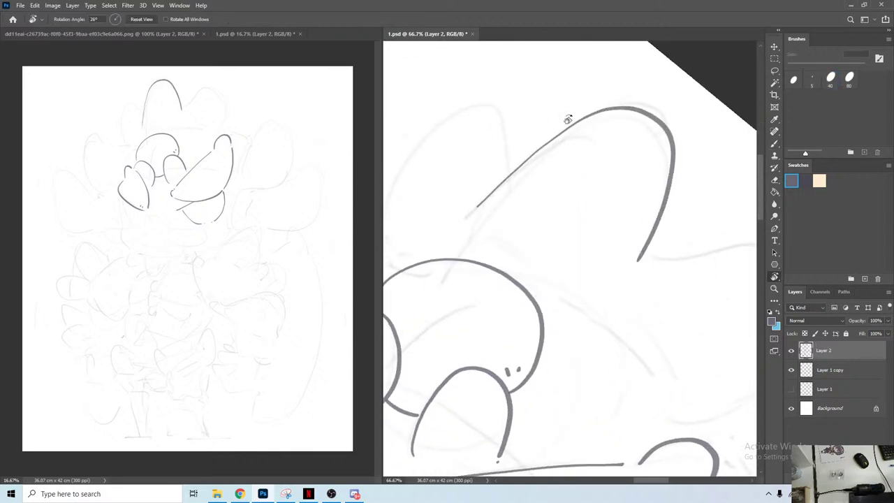
left_click_drag(567, 116, 533, 171)
key("b")
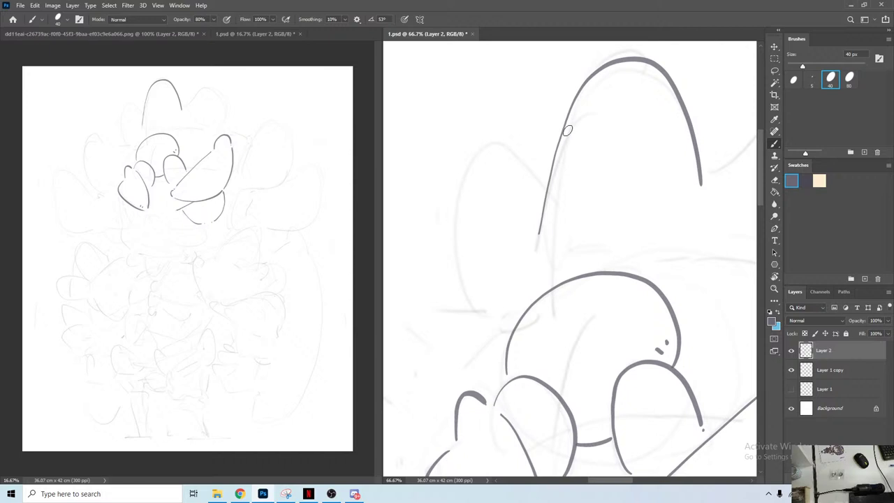
mouse_move(544, 188)
left_mouse_down()
mouse_move(506, 140)
mouse_move(493, 315)
left_mouse_up()
key("ctrl+z")
mouse_move(542, 190)
left_mouse_down()
mouse_move(466, 154)
mouse_move(480, 314)
mouse_move(500, 327)
left_mouse_up()
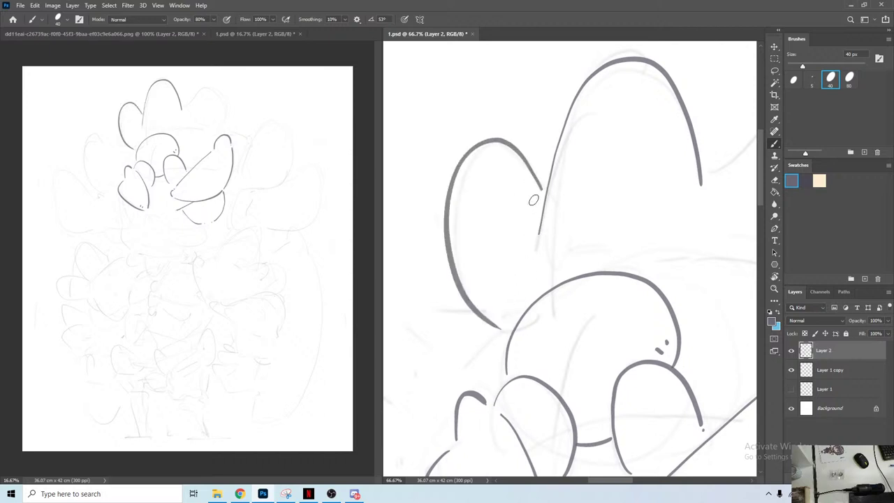
key("ctrl+z")
left_click_drag(540, 190, 500, 323)
Step: Ink the third rounded plume on the half-moon side of the tall central plume
mouse_move(573, 199)
left_mouse_down()
mouse_move(450, 207)
mouse_move(520, 144)
mouse_move(640, 225)
mouse_move(577, 285)
mouse_move(659, 177)
mouse_move(582, 160)
left_mouse_up()
key("ctrl+z")
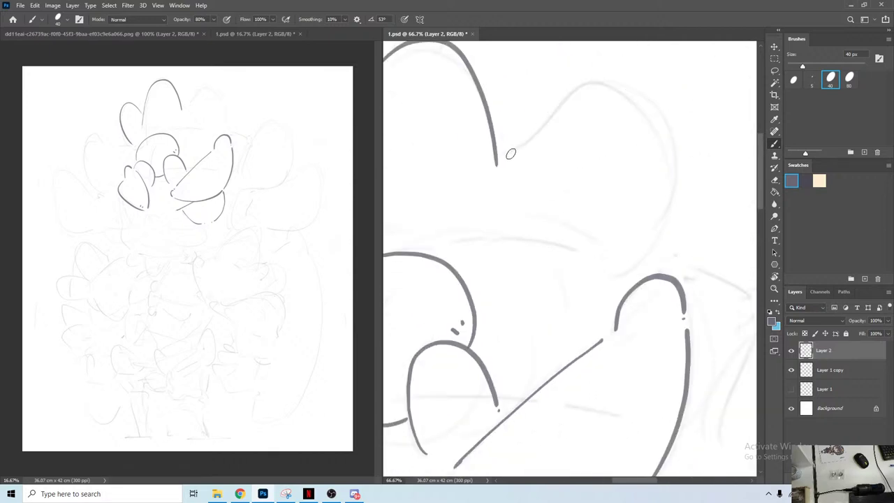
mouse_move(510, 154)
left_mouse_down()
mouse_move(632, 78)
mouse_move(612, 255)
left_mouse_up()
Step: Ink a thin inner contour line inside each of the three head plumes
left_click_drag(464, 115, 576, 106)
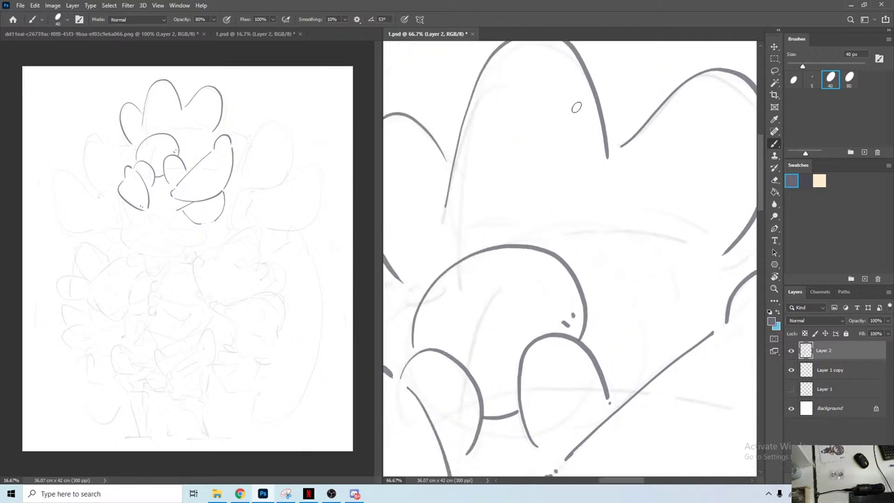
left_click_drag(524, 83, 519, 106)
mouse_move(527, 65)
left_mouse_down()
mouse_move(502, 154)
mouse_move(495, 250)
left_mouse_up()
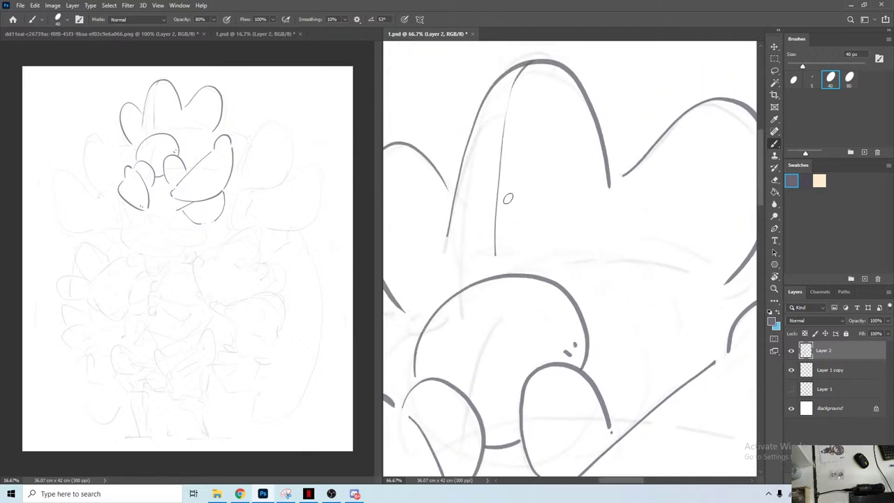
mouse_move(442, 154)
left_mouse_down()
mouse_move(507, 135)
mouse_move(488, 248)
left_mouse_up()
left_click_drag(600, 205, 458, 209)
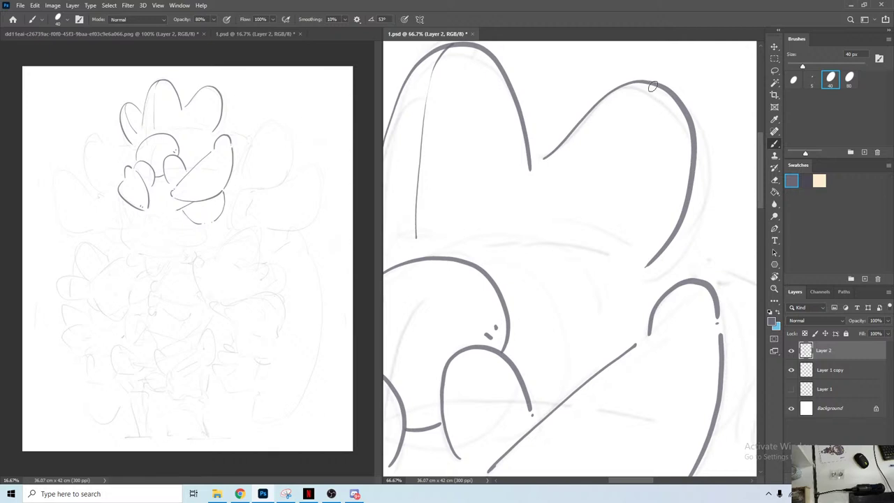
mouse_move(657, 86)
left_mouse_down()
mouse_move(582, 245)
mouse_move(547, 155)
mouse_move(537, 134)
left_mouse_up()
Step: Ink the head's curved contour running outward from the third plume's base above the half-moon's upper tip
mouse_move(600, 170)
left_mouse_down()
mouse_move(481, 141)
mouse_move(576, 201)
left_mouse_up()
key("ctrl+z")
mouse_move(475, 119)
left_mouse_down()
mouse_move(564, 154)
mouse_move(599, 197)
left_mouse_up()
key("ctrl+z")
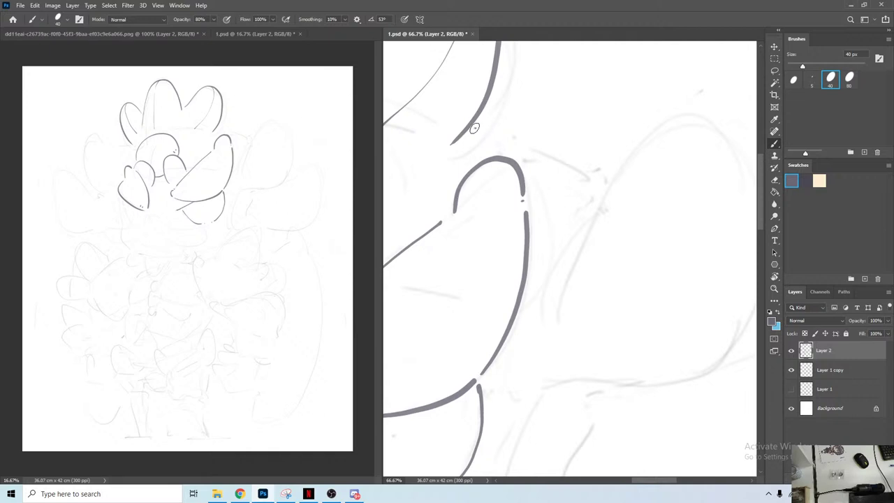
left_click_drag(475, 128, 591, 188)
Step: Ink a short horizontal head line outward from the small plume's base and add small marks beside the dome
left_click_drag(606, 132, 669, 125)
left_click_drag(442, 155, 579, 138)
left_click_drag(523, 104, 586, 236)
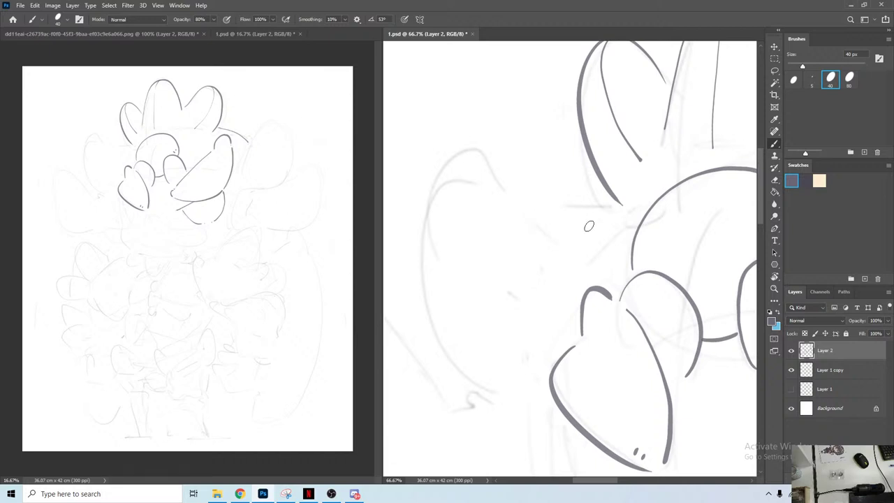
left_click_drag(551, 210, 602, 209)
left_click_drag(627, 214, 632, 210)
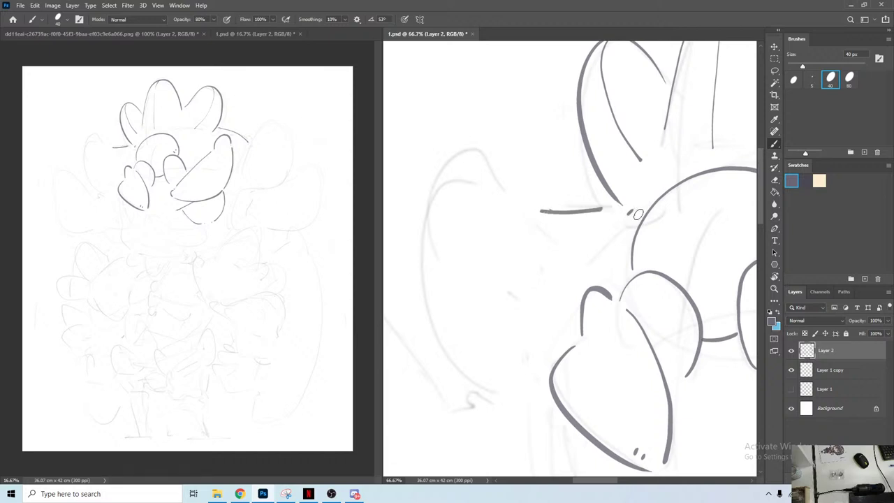
Step: Ink the large rounded lobe beside the leaf shape, with small marks near its lower edge and a curved inner line
mouse_move(575, 213)
left_mouse_down()
mouse_move(500, 160)
mouse_move(431, 255)
mouse_move(540, 378)
left_mouse_up()
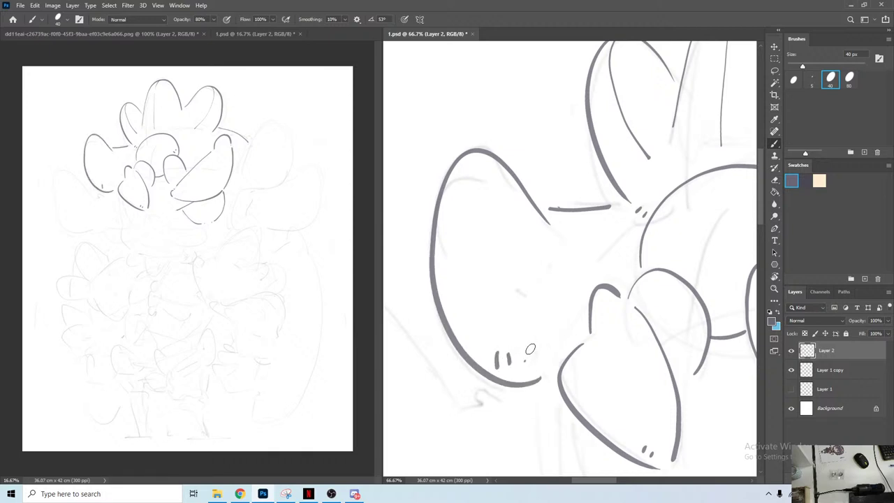
mouse_move(720, 311)
left_mouse_down()
mouse_move(585, 284)
mouse_move(569, 196)
left_mouse_up()
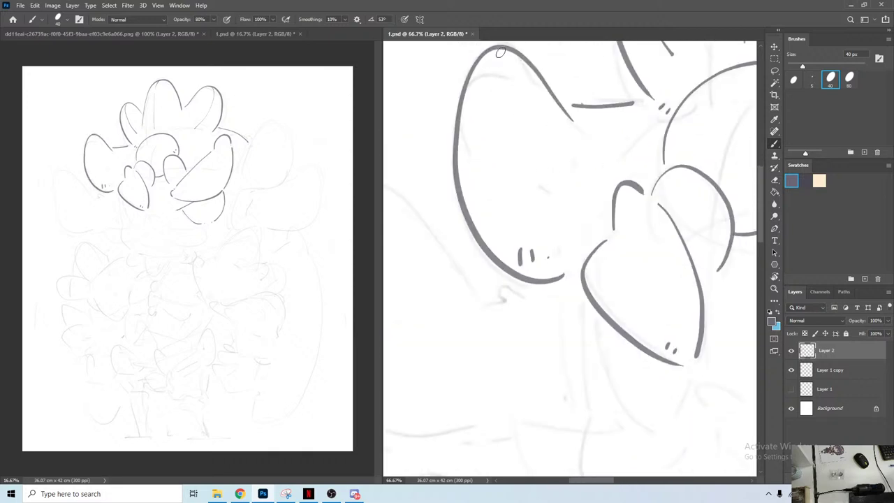
mouse_move(494, 85)
left_mouse_down()
mouse_move(526, 168)
mouse_move(589, 160)
left_mouse_up()
key("ctrl+z")
mouse_move(492, 54)
left_mouse_down()
mouse_move(502, 150)
mouse_move(590, 182)
left_mouse_up()
Step: Ink a short slanted line under the upper lobe and the outline of a larger rounded lobe below it
left_click_drag(586, 227, 650, 185)
left_click_drag(595, 241, 655, 204)
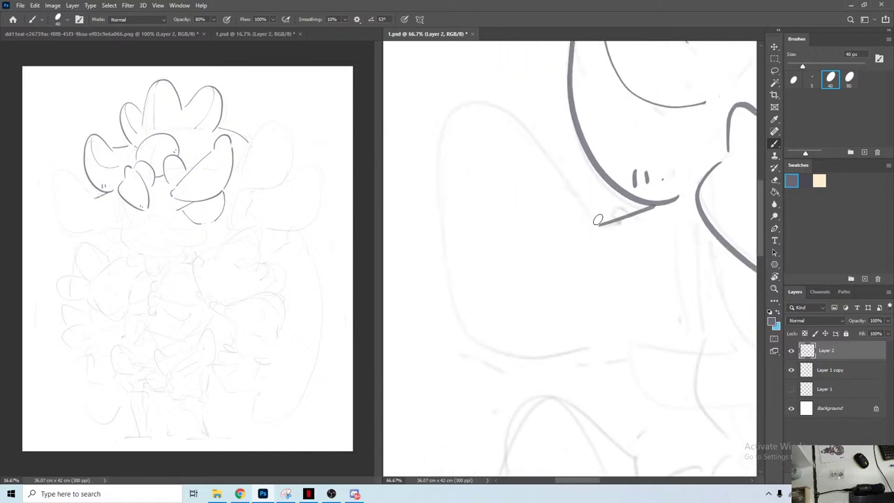
mouse_move(592, 224)
left_mouse_down()
mouse_move(567, 178)
mouse_move(487, 108)
mouse_move(437, 257)
mouse_move(529, 378)
left_mouse_up()
key("ctrl+z")
mouse_move(588, 228)
left_mouse_down()
mouse_move(583, 207)
mouse_move(501, 104)
mouse_move(439, 188)
mouse_move(488, 346)
mouse_move(500, 352)
mouse_move(627, 343)
left_mouse_up()
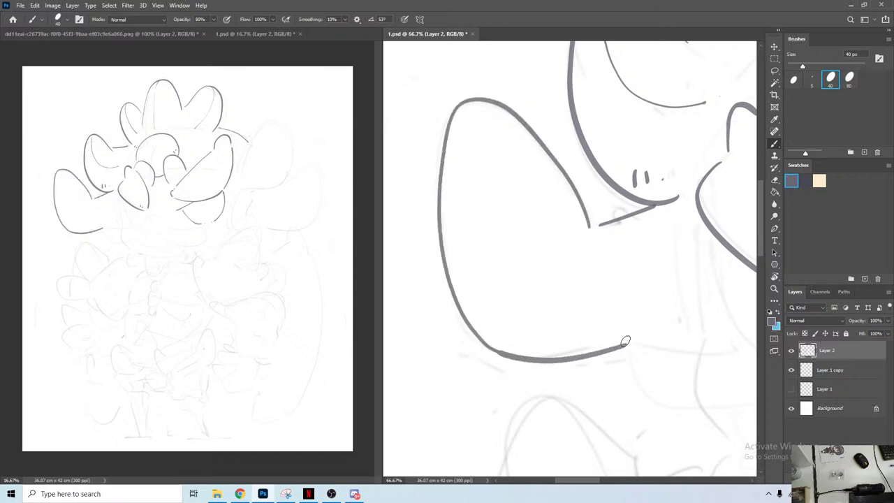
left_click_drag(602, 299, 559, 243)
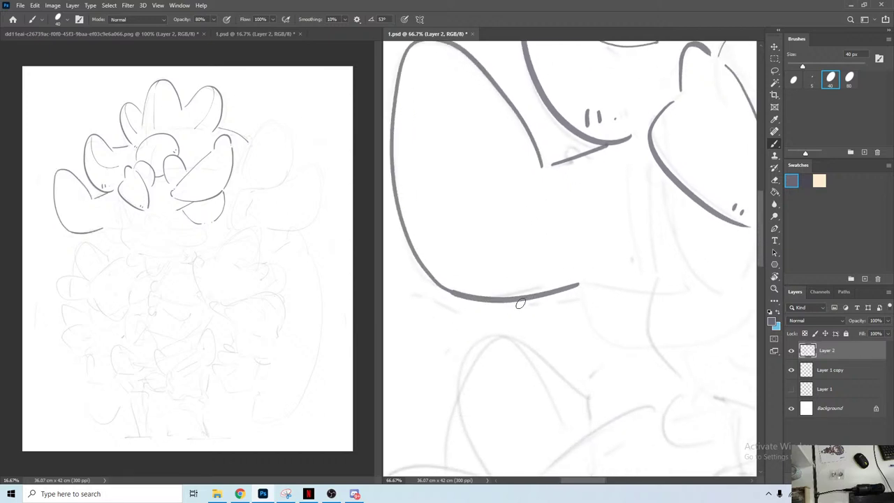
key("ctrl+z")
left_click_drag(487, 187, 502, 209)
mouse_move(551, 183)
left_mouse_down()
mouse_move(494, 89)
mouse_move(418, 119)
mouse_move(454, 297)
mouse_move(617, 318)
mouse_move(682, 302)
left_mouse_up()
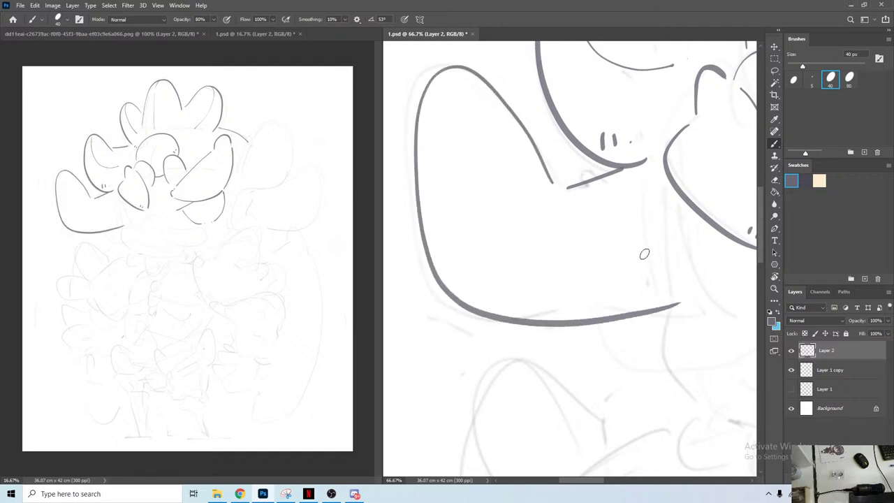
Step: Ink a near-vertical line from beneath the leaf shape to the lower lobe's base and a rounded curve continuing below it
left_click_drag(644, 255, 531, 261)
key("e")
left_click(546, 287)
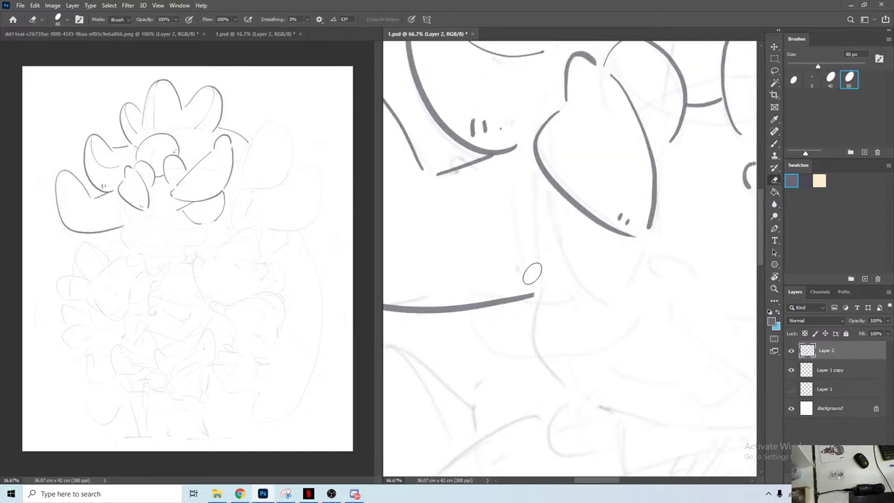
key("b")
left_click_drag(535, 178, 551, 276)
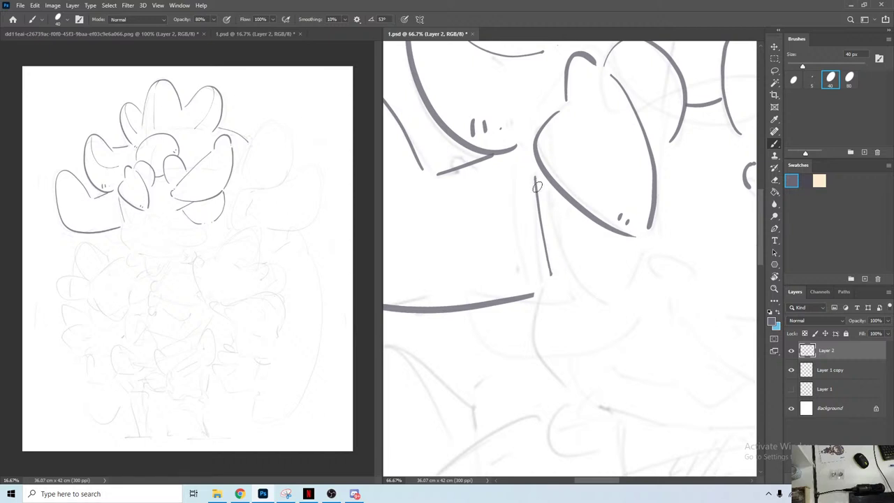
key("e")
mouse_move(544, 228)
left_mouse_down()
mouse_move(535, 175)
mouse_move(548, 273)
left_mouse_up()
key("b")
key("b")
mouse_move(535, 173)
left_mouse_down()
mouse_move(545, 289)
mouse_move(510, 164)
mouse_move(532, 245)
left_mouse_up()
key("ctrl+z")
mouse_move(496, 140)
left_mouse_down()
mouse_move(485, 169)
mouse_move(532, 245)
left_mouse_up()
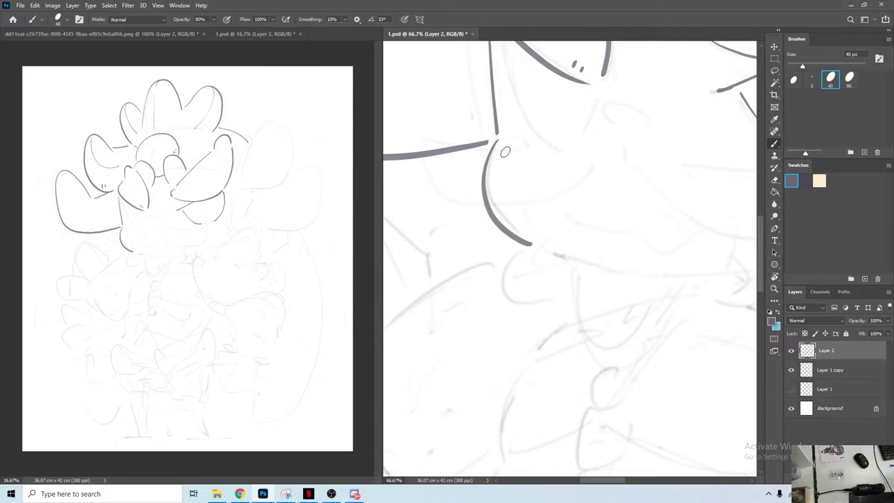
Step: Erase the stretches of the lower lobe's base line and the chin curve where the cheek tuft overlaps them
left_click_drag(475, 172, 521, 233)
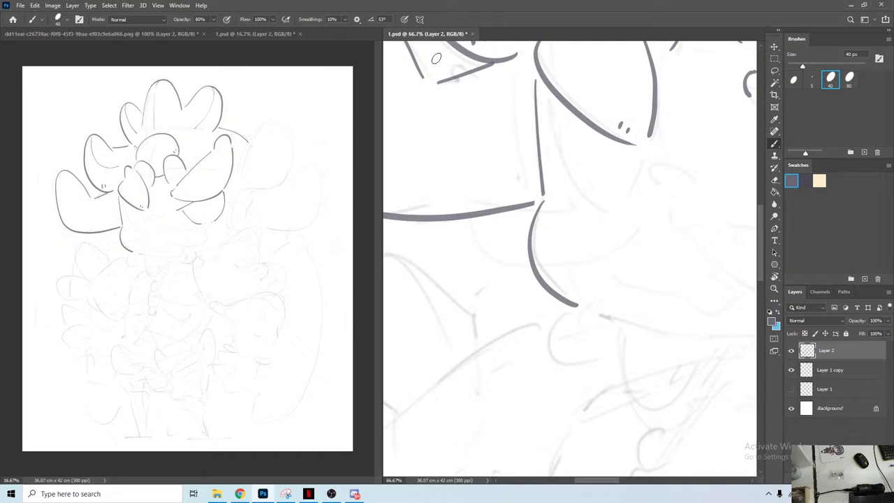
key("e")
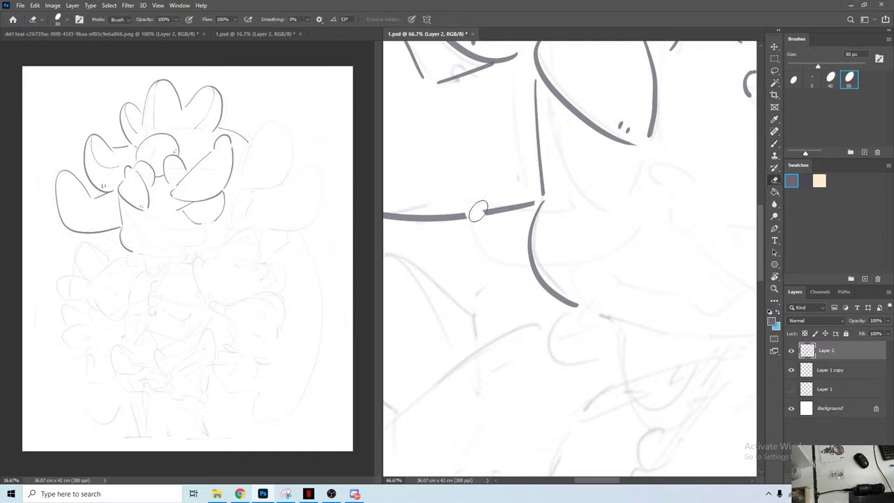
left_click_drag(478, 211, 477, 211)
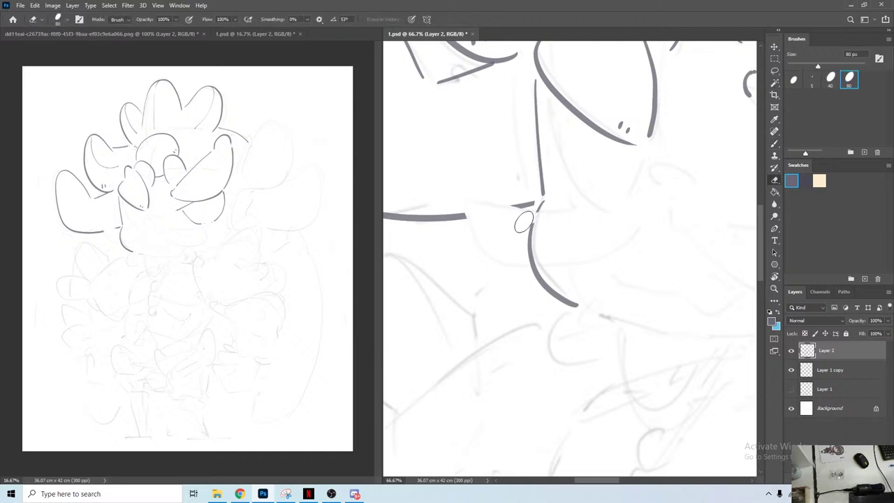
key("b")
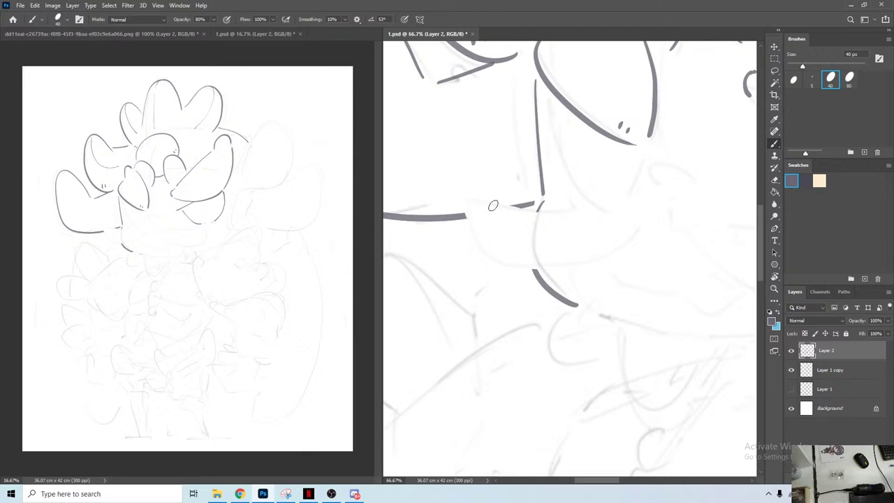
Step: Ink the crescent-shaped cheek tuft across the chin curve, with a shallow upper edge and a rounded lower curve sweeping upward
mouse_move(525, 208)
left_mouse_down()
mouse_move(472, 203)
mouse_move(597, 209)
left_mouse_up()
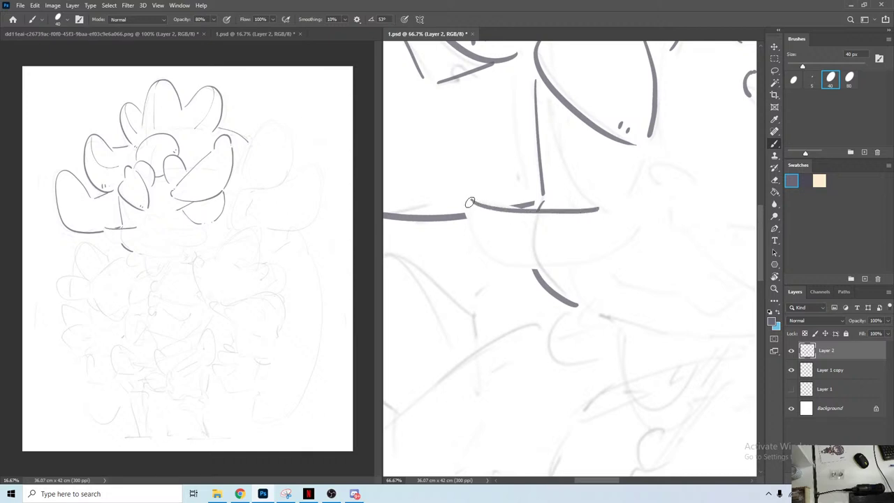
key("ctrl+z")
mouse_move(472, 200)
left_mouse_down()
mouse_move(578, 208)
mouse_move(476, 248)
mouse_move(620, 236)
left_mouse_up()
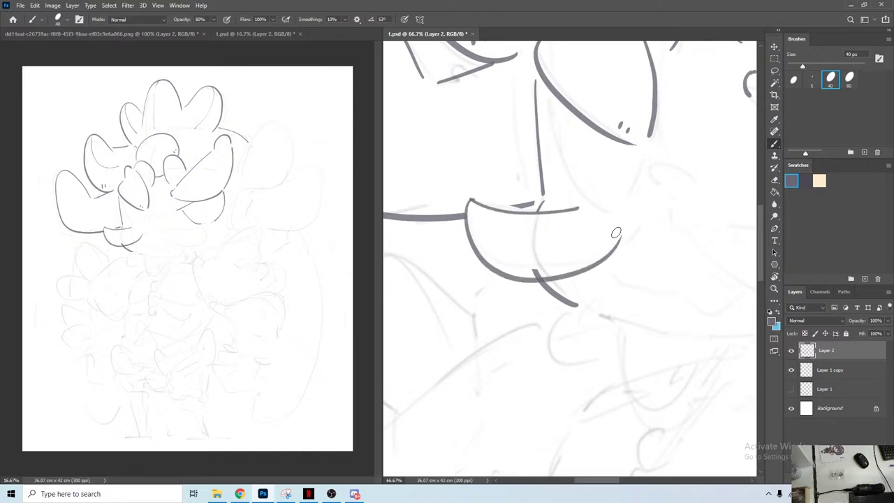
key("ctrl+z")
mouse_move(470, 202)
left_mouse_down()
mouse_move(539, 280)
mouse_move(635, 231)
left_mouse_up()
key("ctrl+z")
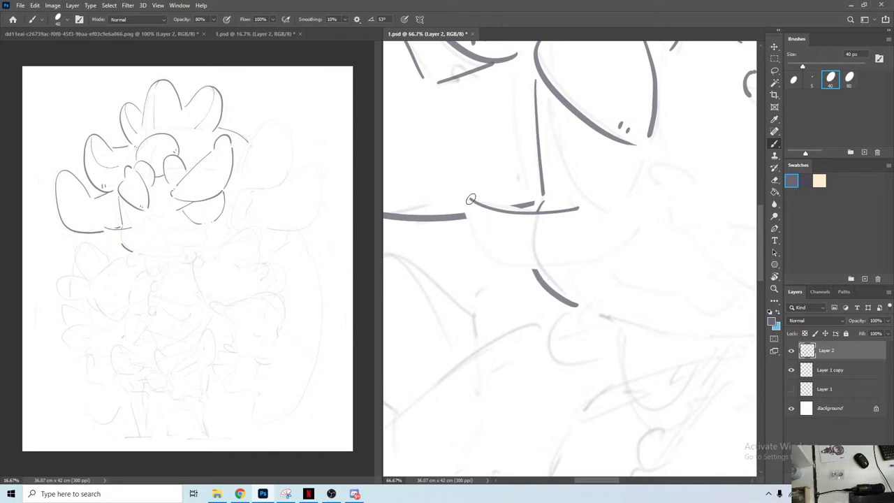
left_click_drag(470, 200, 647, 217)
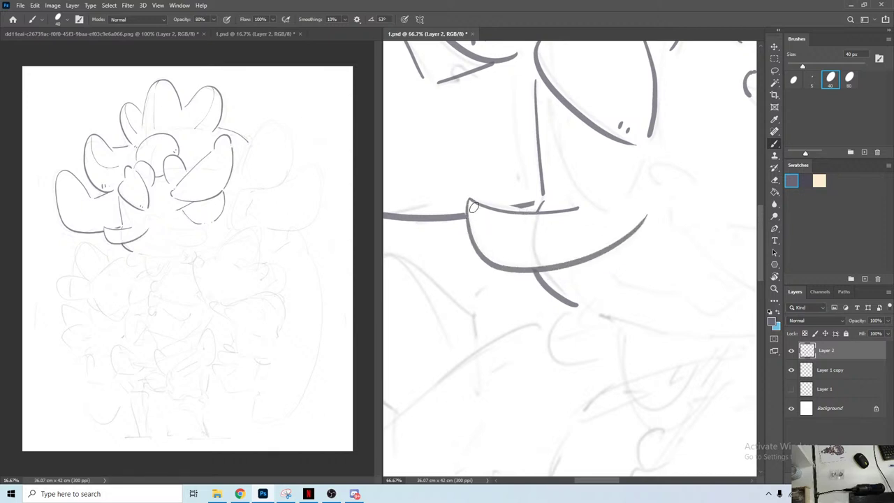
key("ctrl+z")
left_click_drag(470, 201, 641, 217)
key("ctrl+z")
mouse_move(468, 200)
left_mouse_down()
mouse_move(499, 267)
mouse_move(624, 224)
left_mouse_up()
key("ctrl+z")
mouse_move(470, 201)
left_mouse_down()
mouse_move(470, 246)
mouse_move(649, 209)
left_mouse_up()
key("ctrl+z")
mouse_move(475, 205)
left_mouse_down()
mouse_move(572, 261)
mouse_move(645, 213)
mouse_move(514, 205)
mouse_move(496, 222)
mouse_move(504, 234)
mouse_move(593, 216)
mouse_move(521, 209)
left_mouse_up()
Step: Ink three collar beads under the chin: a larger pointed central one with a smaller rounded one on each side
key("e")
key("r")
key("b")
mouse_move(479, 264)
left_mouse_down()
mouse_move(514, 301)
mouse_move(597, 286)
mouse_move(637, 301)
mouse_move(632, 283)
left_mouse_up()
left_click_drag(522, 279, 579, 272)
key("e")
key("b")
mouse_move(524, 280)
left_mouse_down()
mouse_move(549, 266)
mouse_move(586, 275)
left_mouse_up()
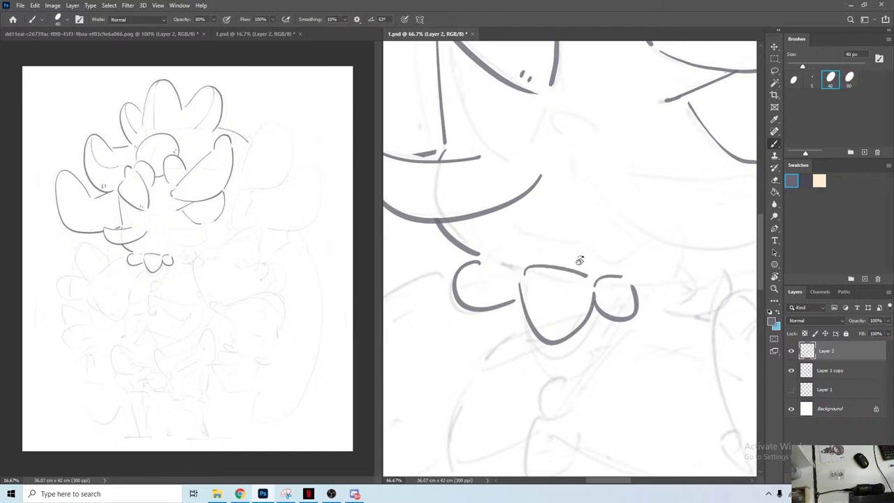
Step: Ink a short double line above the first collar bead, joining the chin curve to the central bead
mouse_move(491, 257)
left_mouse_down()
mouse_move(497, 289)
mouse_move(525, 290)
mouse_move(536, 278)
left_mouse_up()
key("b")
key("r")
mouse_move(563, 186)
left_mouse_down()
mouse_move(564, 246)
mouse_move(591, 267)
left_mouse_up()
key("b")
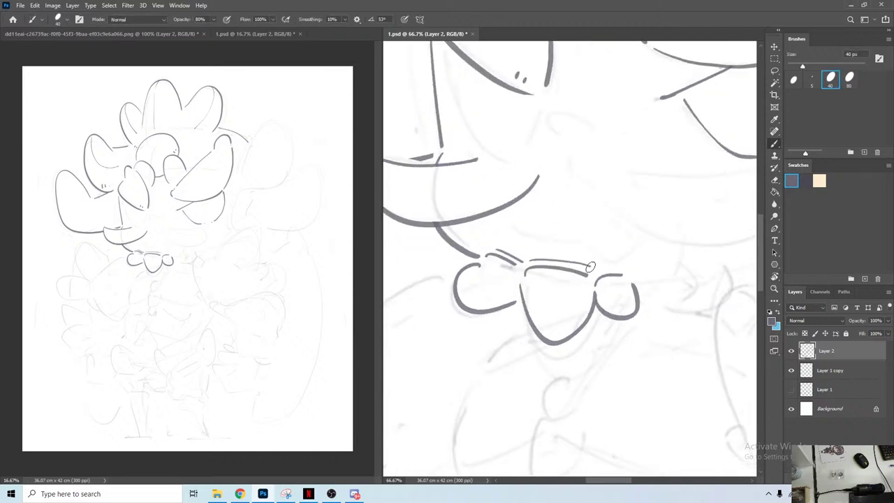
key("e")
key("ctrl+z")
Step: Ink a long, gently rising jaw line outward from the small collar bead
key("space")
mouse_move(672, 274)
left_mouse_down()
mouse_move(567, 266)
mouse_move(638, 260)
left_mouse_up()
key("b")
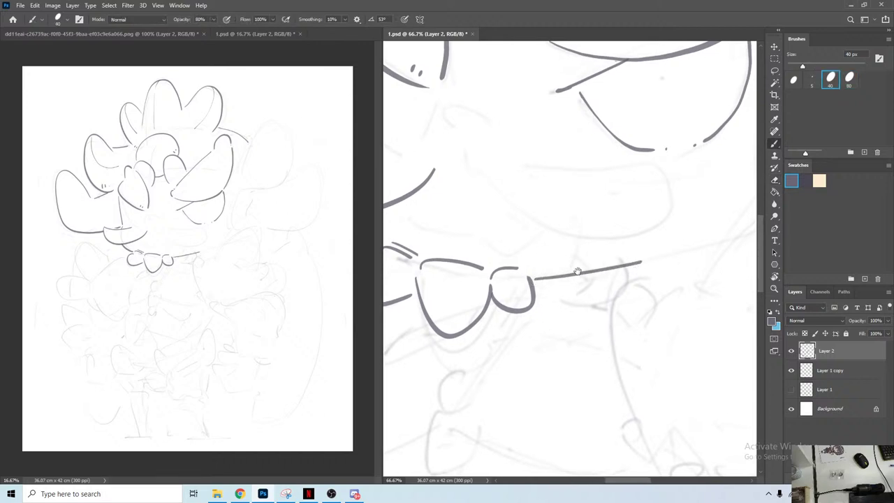
mouse_move(578, 272)
left_mouse_down()
mouse_move(518, 276)
mouse_move(645, 255)
left_mouse_up()
key("ctrl+z")
key("space")
left_click_drag(519, 257, 689, 264)
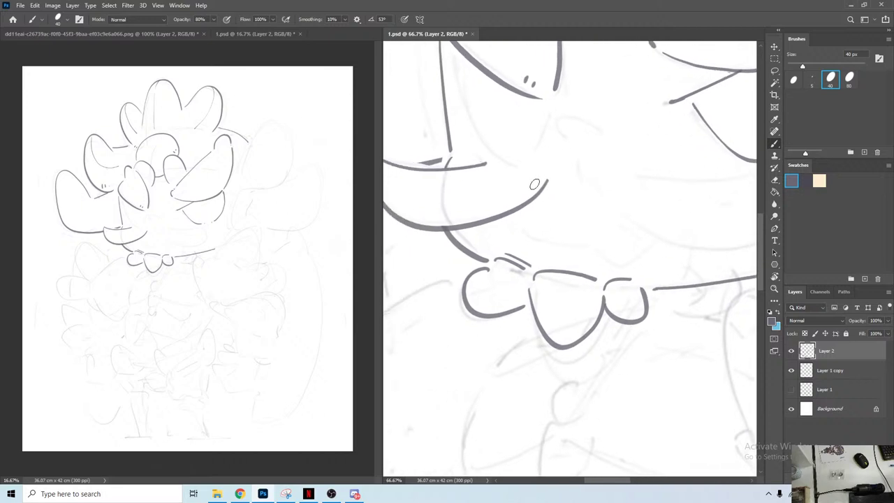
Step: Ink the opposite cheek tuft with a sweeping lower curve, a rounded upper edge and two small marks near its tip
mouse_move(588, 188)
left_mouse_down()
mouse_move(489, 200)
mouse_move(682, 237)
left_mouse_up()
mouse_move(525, 189)
left_mouse_down()
mouse_move(684, 231)
mouse_move(688, 246)
left_mouse_up()
key("ctrl+z")
left_click_drag(525, 190, 688, 246)
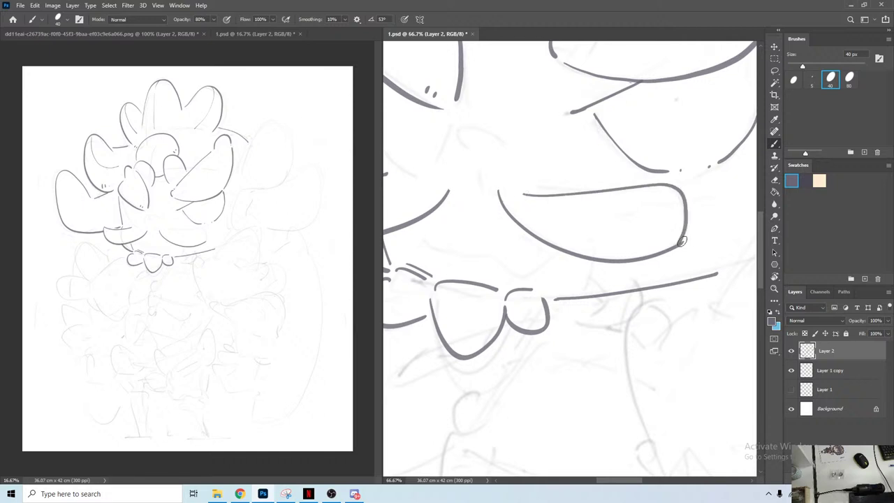
key("ctrl+z")
left_click_drag(521, 192, 685, 248)
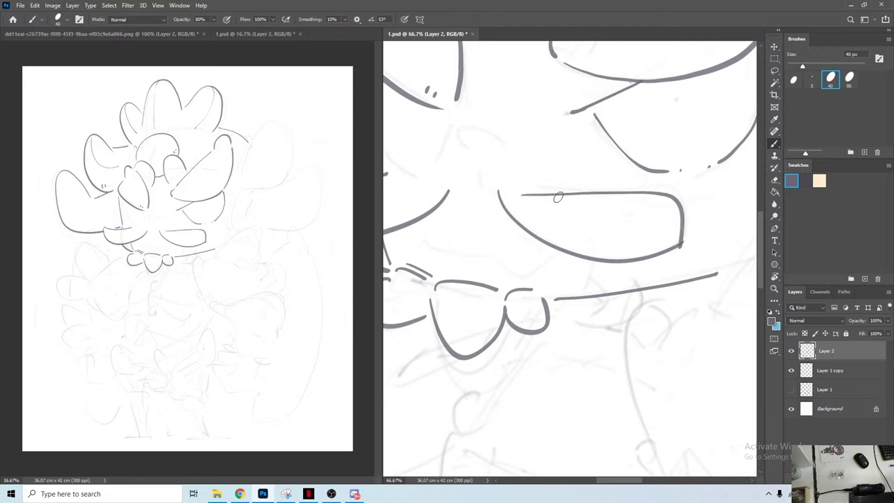
key("ctrl+z")
left_click_drag(548, 191, 683, 244)
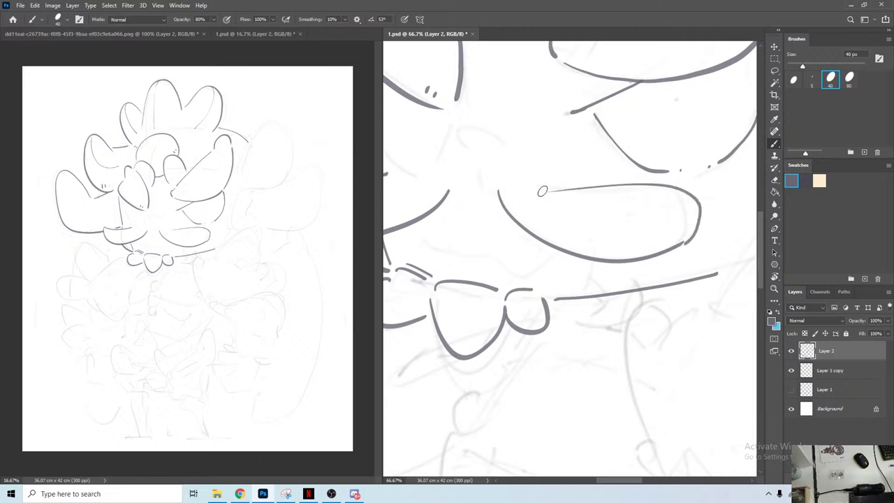
key("ctrl+z")
left_click_drag(537, 191, 680, 243)
key("ctrl+z")
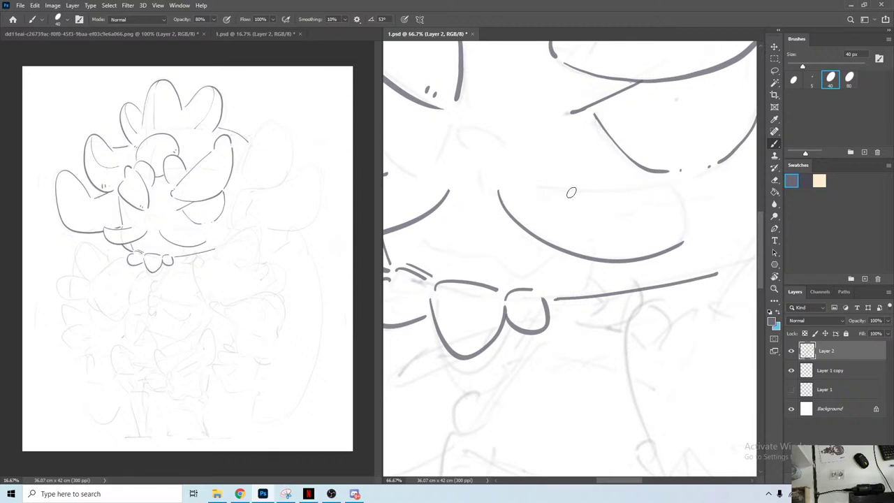
mouse_move(550, 189)
left_mouse_down()
mouse_move(621, 187)
mouse_move(694, 243)
left_mouse_up()
key("ctrl+z")
left_click_drag(542, 189, 679, 243)
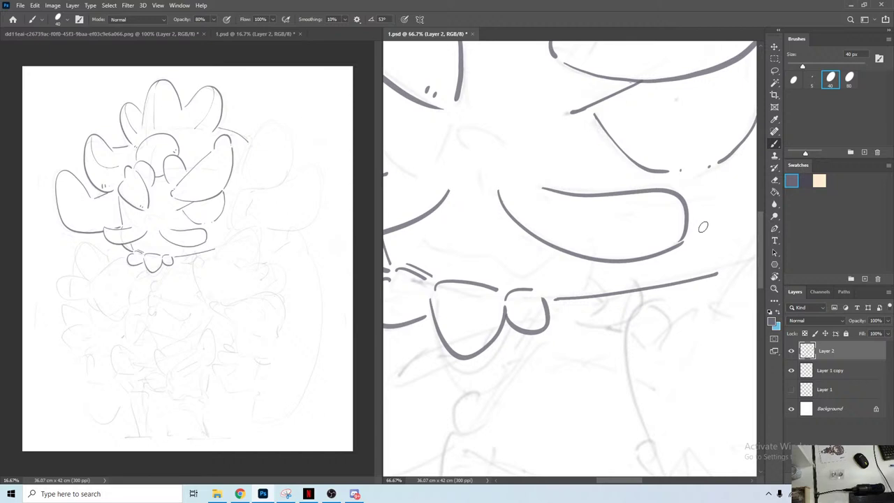
left_click_drag(650, 238, 653, 242)
Step: Ink a small outer bead at each side of the collar and short lines between the cheek tufts and the jaw
key("r")
left_click_drag(597, 230, 696, 155)
key("b")
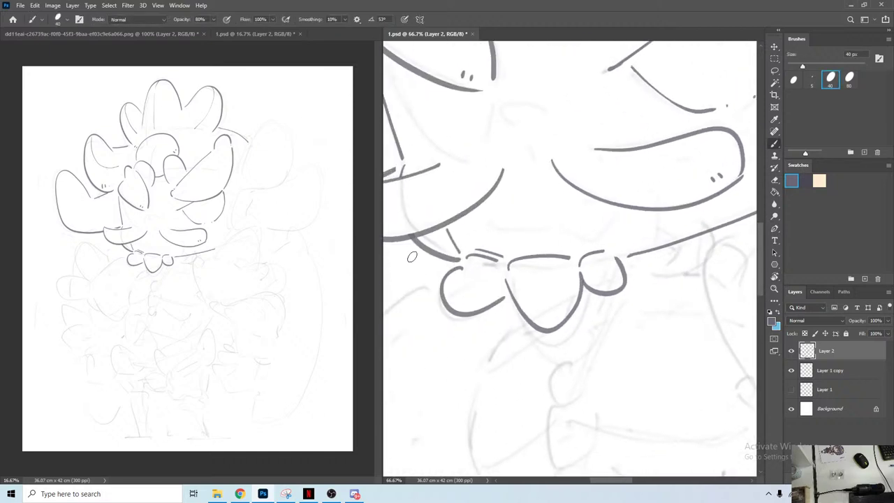
mouse_move(412, 258)
left_mouse_down()
mouse_move(427, 251)
mouse_move(439, 262)
left_mouse_up()
left_click_drag(623, 218, 554, 199)
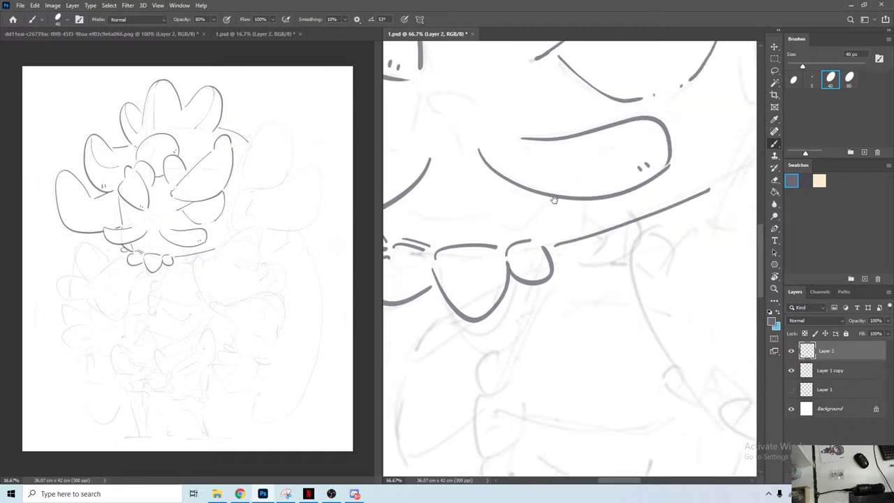
mouse_move(598, 236)
left_mouse_down()
mouse_move(629, 257)
mouse_move(625, 223)
left_mouse_up()
mouse_move(602, 179)
left_mouse_down()
mouse_move(698, 210)
mouse_move(682, 266)
left_mouse_up()
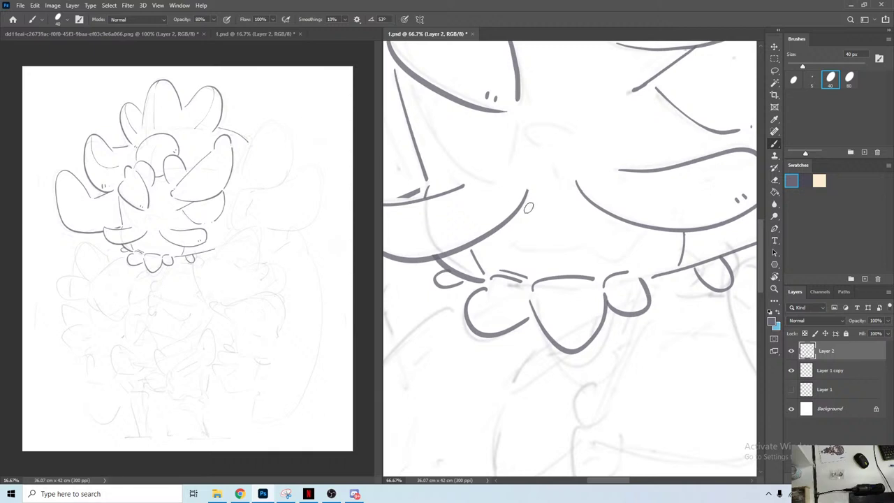
Step: Ink the muzzle's curved top line between the cheek tufts and a wavy mouth line beneath it
left_click_drag(521, 208, 581, 202)
key("ctrl+z")
left_click_drag(516, 209, 584, 203)
key("ctrl+z")
left_click_drag(519, 209, 593, 204)
mouse_move(512, 245)
left_mouse_down()
mouse_move(585, 248)
mouse_move(609, 260)
mouse_move(642, 238)
left_mouse_up()
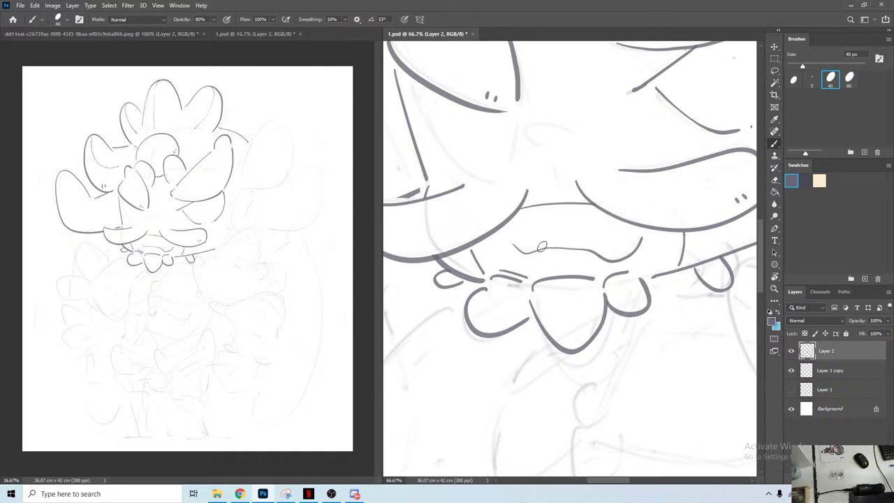
key("ctrl+z")
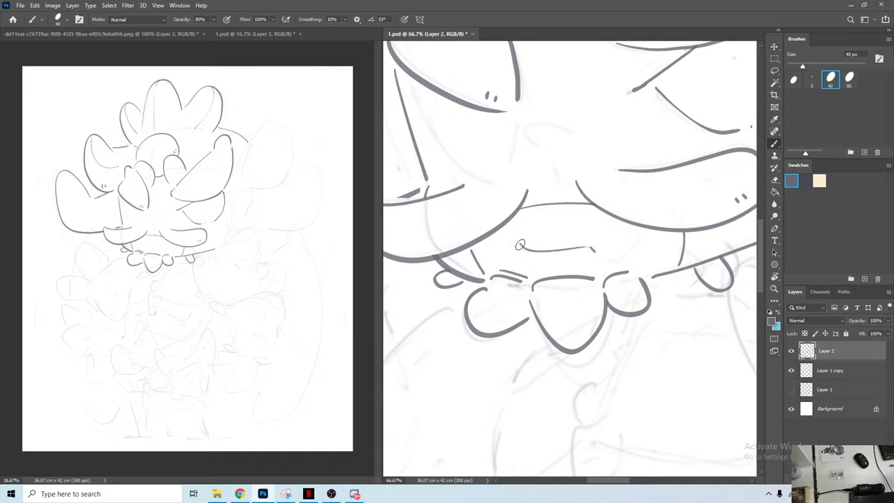
left_click_drag(593, 248, 641, 237)
Step: Ink a small oval nose, a cheek curve below the leaf-shaped eye and a short line beside the nose
left_click_drag(595, 103, 585, 165)
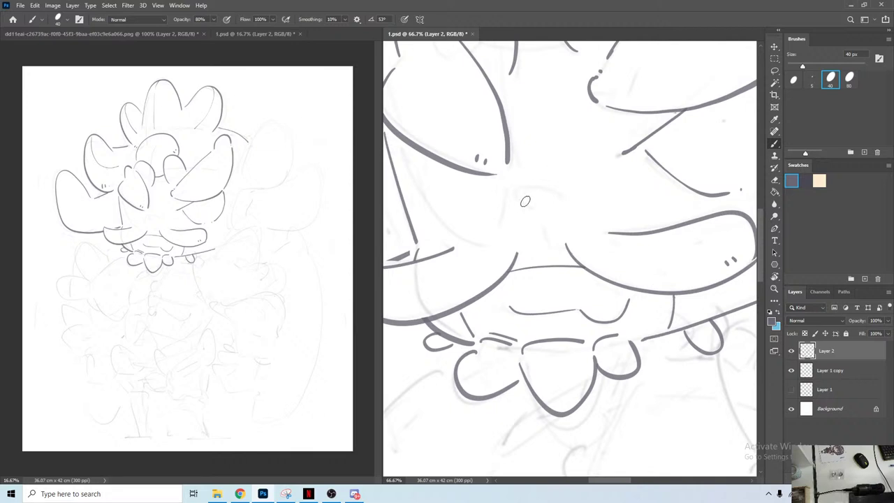
left_click_drag(525, 201, 548, 202)
scroll(594, 174, "up", 1)
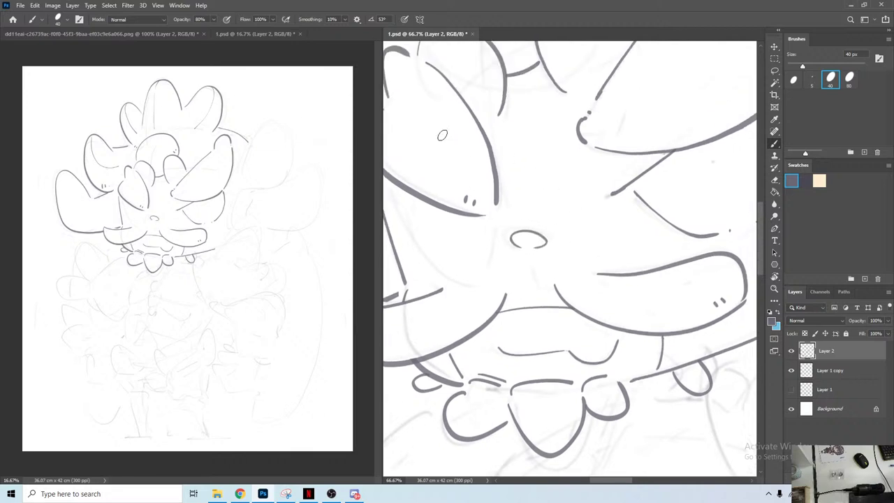
scroll(431, 191, "left", 1)
mouse_move(429, 190)
left_mouse_down()
mouse_move(474, 261)
mouse_move(505, 272)
left_mouse_up()
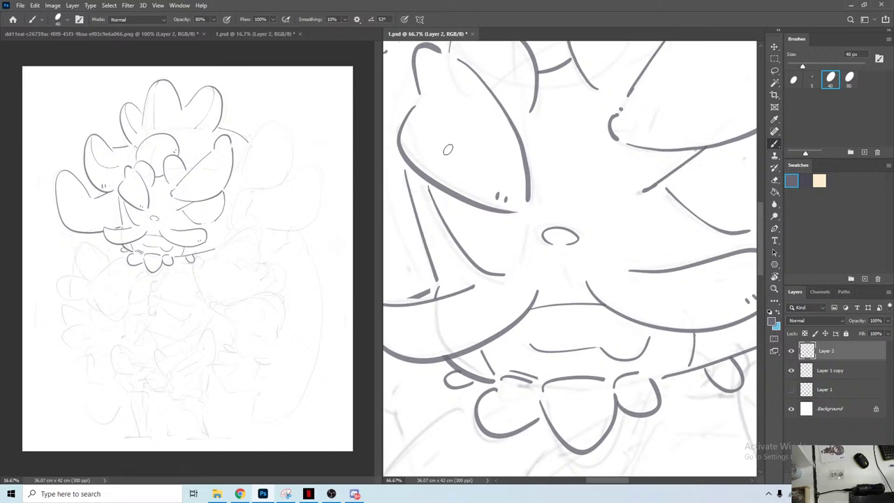
key("ctrl+z")
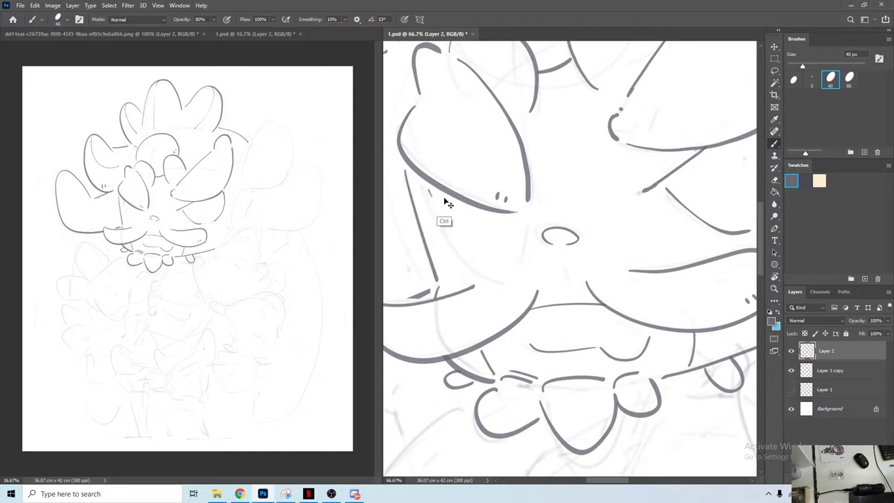
mouse_move(422, 180)
left_mouse_down()
mouse_move(508, 275)
mouse_move(521, 265)
mouse_move(517, 222)
left_mouse_up()
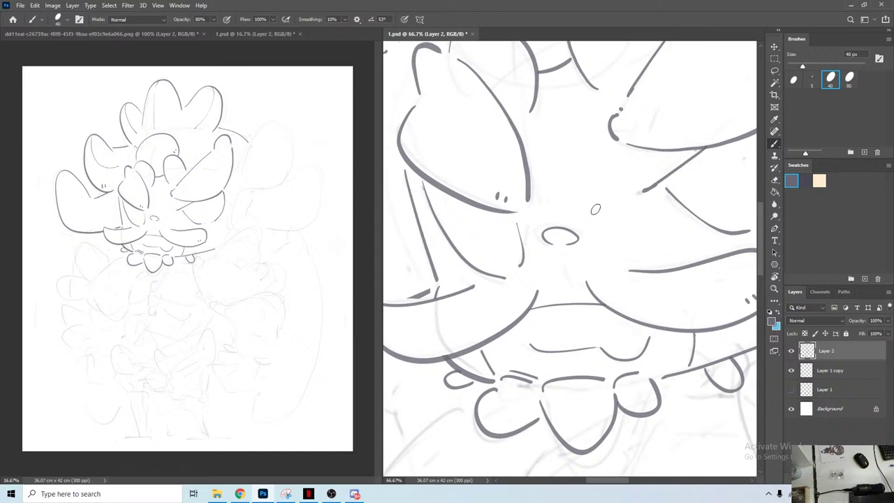
Step: Mirror the canvas view to check the face, restore it, and ink small marks above the nose
key("ctrl+shift+h")
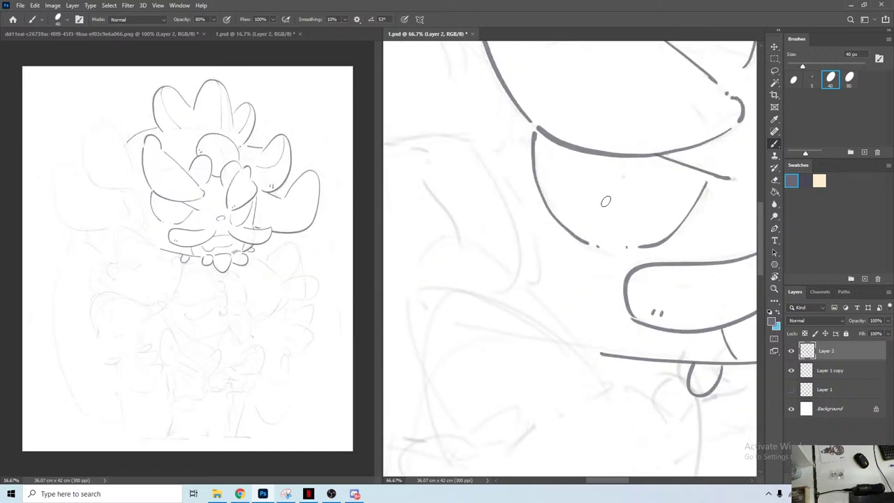
key("ctrl+shift+h")
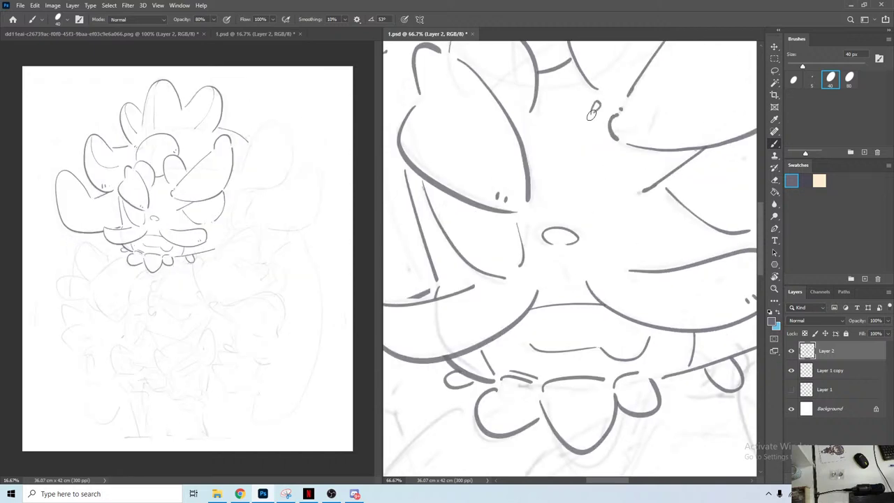
mouse_move(531, 185)
left_mouse_down()
mouse_move(538, 166)
mouse_move(546, 180)
left_mouse_up()
Step: Ink the large rounded upper lobe on the far side of the head, with a thin curved inner line near its base
left_click_drag(584, 228, 477, 278)
mouse_move(533, 274)
left_mouse_down()
mouse_move(501, 294)
mouse_move(563, 327)
mouse_move(572, 381)
mouse_move(562, 370)
left_mouse_up()
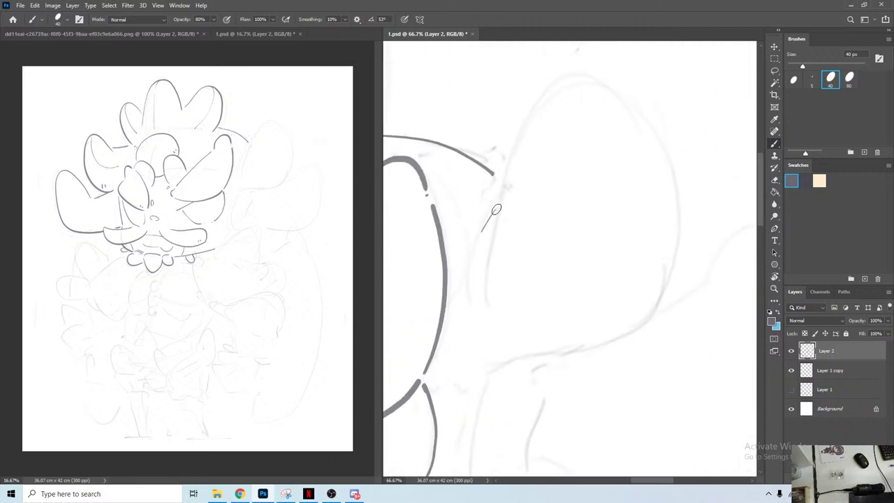
left_click_drag(496, 209, 479, 315)
left_click(486, 315)
mouse_move(490, 283)
left_mouse_down()
mouse_move(492, 169)
mouse_move(540, 71)
mouse_move(626, 89)
mouse_move(659, 211)
mouse_move(536, 365)
left_mouse_up()
mouse_move(629, 344)
left_mouse_down()
mouse_move(600, 267)
mouse_move(504, 293)
mouse_move(615, 272)
mouse_move(500, 291)
mouse_move(573, 225)
mouse_move(670, 266)
mouse_move(459, 455)
left_mouse_up()
Step: Ink the outline of the large rounded lower lobe beneath the far-side upper lobe
key("e")
key("b")
left_click_drag(526, 354, 702, 229)
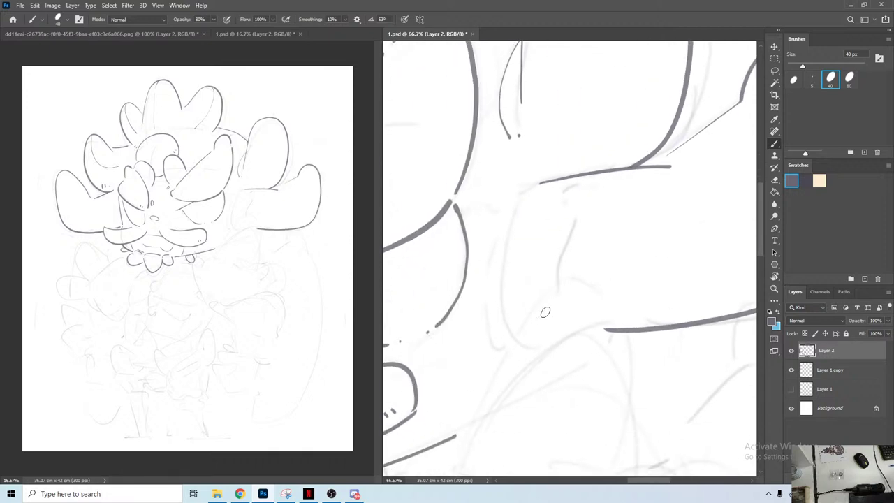
Step: Close the lower lobe's inner end with a double curve and add paired small marks at its base and above it
mouse_move(537, 184)
left_mouse_down()
mouse_move(519, 201)
mouse_move(513, 312)
mouse_move(550, 327)
left_mouse_up()
left_click_drag(553, 310, 556, 326)
left_click_drag(568, 314, 573, 323)
mouse_move(520, 193)
left_mouse_down()
mouse_move(496, 224)
mouse_move(495, 304)
mouse_move(509, 330)
left_mouse_up()
left_click_drag(483, 165, 489, 174)
left_click_drag(498, 162, 503, 172)
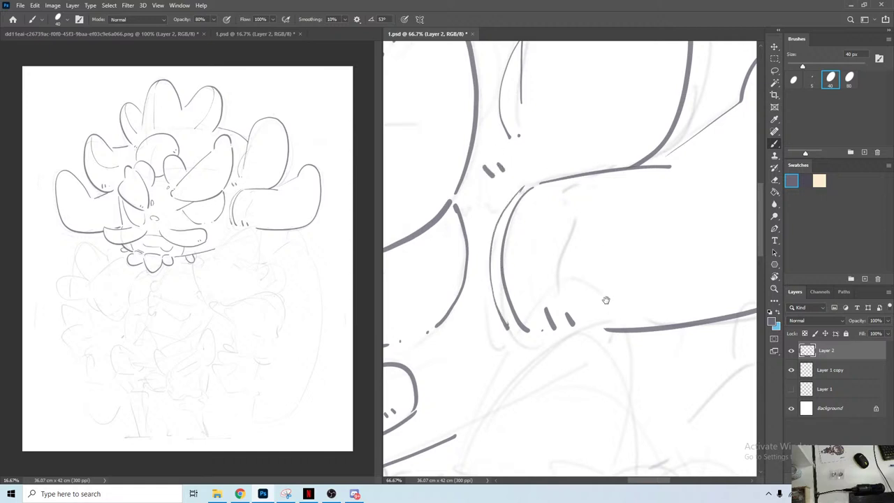
left_click_drag(607, 313, 524, 208)
left_click_drag(622, 89, 524, 249)
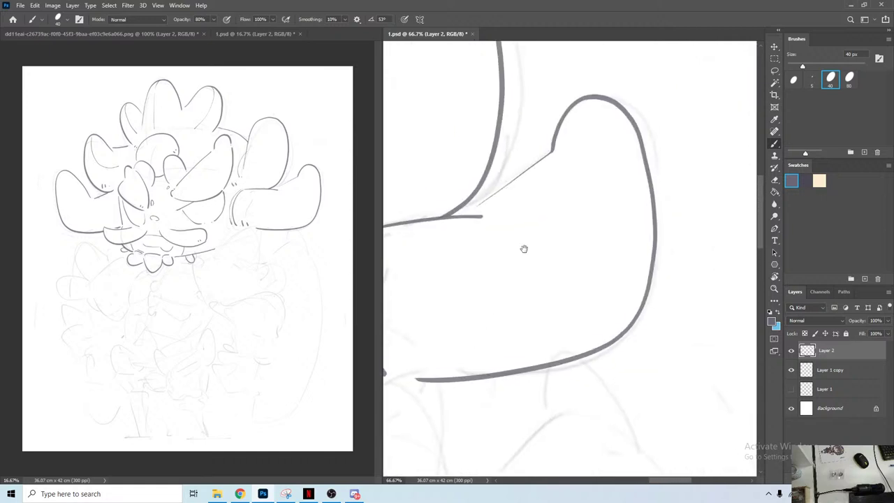
left_click(473, 211, "shift")
key("ctrl+z")
Step: Ink the tall arched lobe on the far-side shoulder with a curved base, undoing the trial inner line
mouse_move(575, 355)
left_mouse_down()
mouse_move(611, 216)
mouse_move(684, 160)
left_mouse_up()
left_click_drag(586, 220, 655, 174)
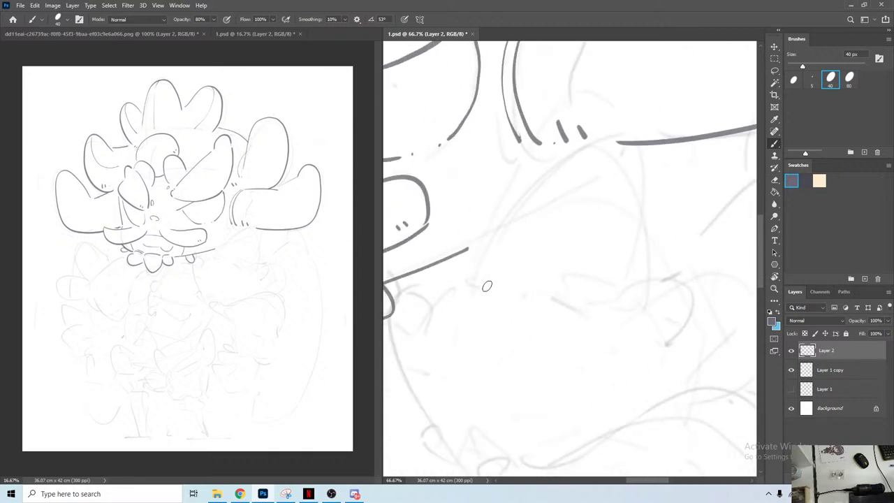
mouse_move(484, 287)
left_mouse_down()
mouse_move(516, 203)
mouse_move(579, 144)
mouse_move(613, 273)
left_mouse_up()
left_click_drag(579, 147, 552, 289)
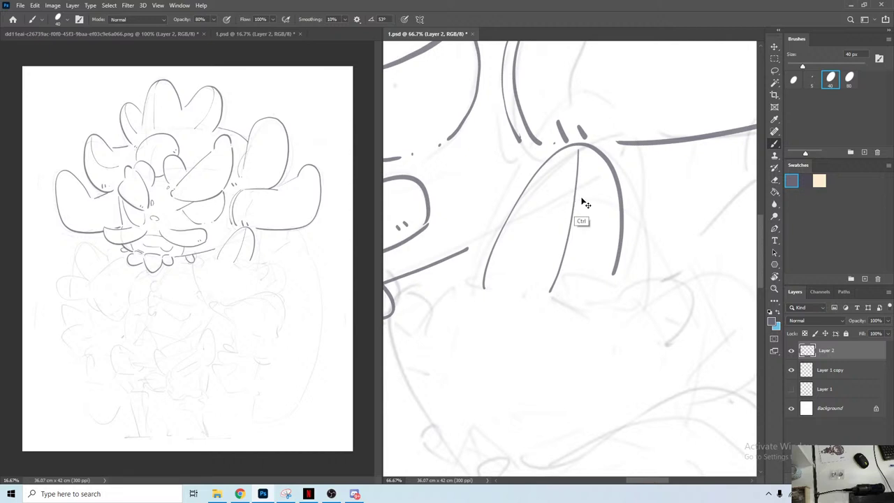
key("ctrl+z")
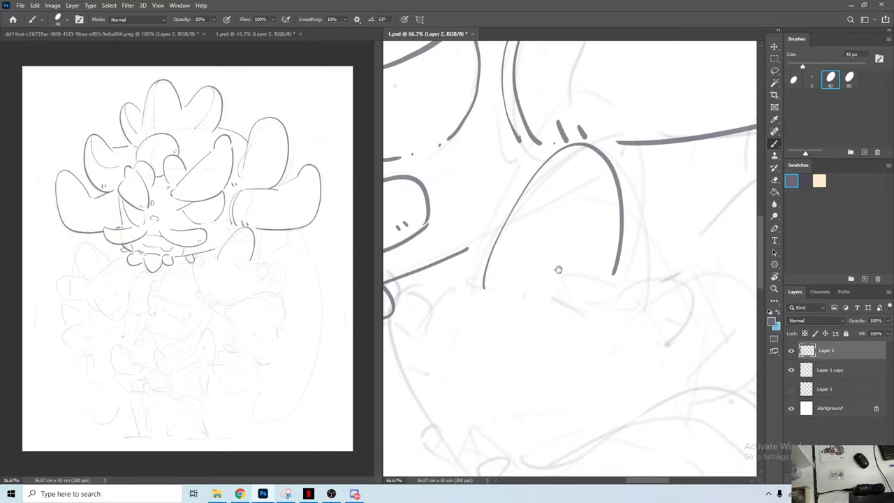
left_click_drag(509, 319, 548, 264)
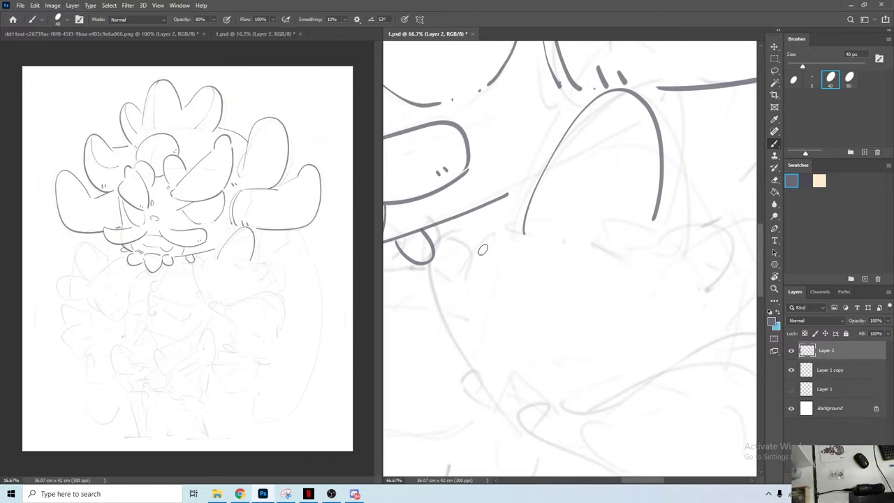
mouse_move(476, 256)
left_mouse_down()
mouse_move(506, 236)
mouse_move(498, 242)
mouse_move(604, 235)
left_mouse_up()
Step: Ink the smaller pointed lobe beside the tall shoulder lobe and round off its inner base
scroll(506, 237, "right", 1)
scroll(593, 238, "right", 2)
scroll(593, 237, "down", 1)
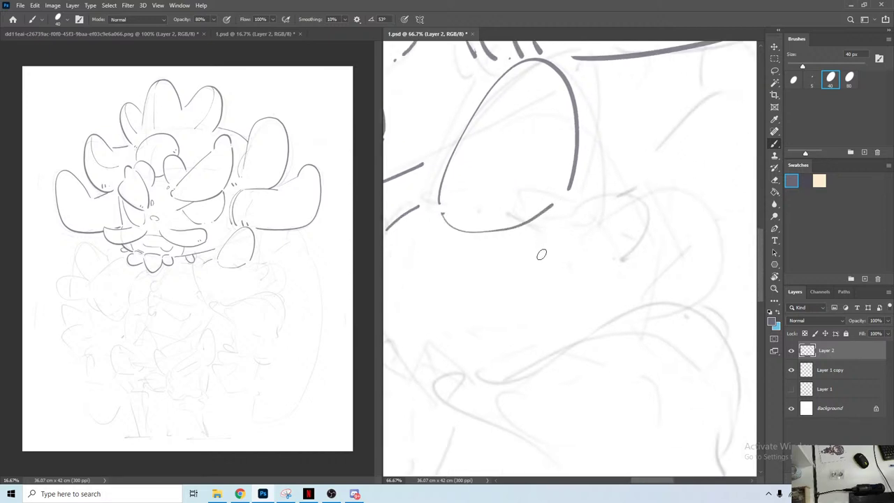
mouse_move(538, 254)
left_mouse_down()
mouse_move(588, 197)
mouse_move(653, 211)
mouse_move(608, 285)
left_mouse_up()
left_click_drag(531, 189, 550, 270)
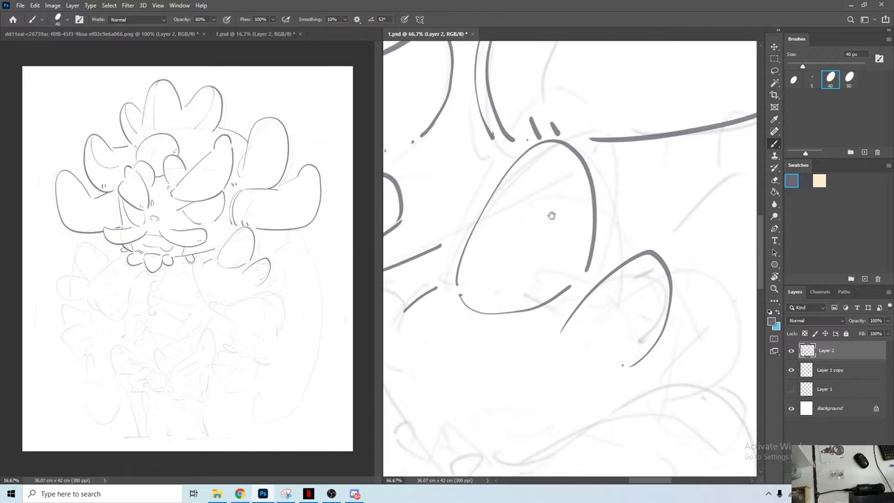
left_click_drag(552, 216, 519, 113)
left_click_drag(528, 242, 568, 275)
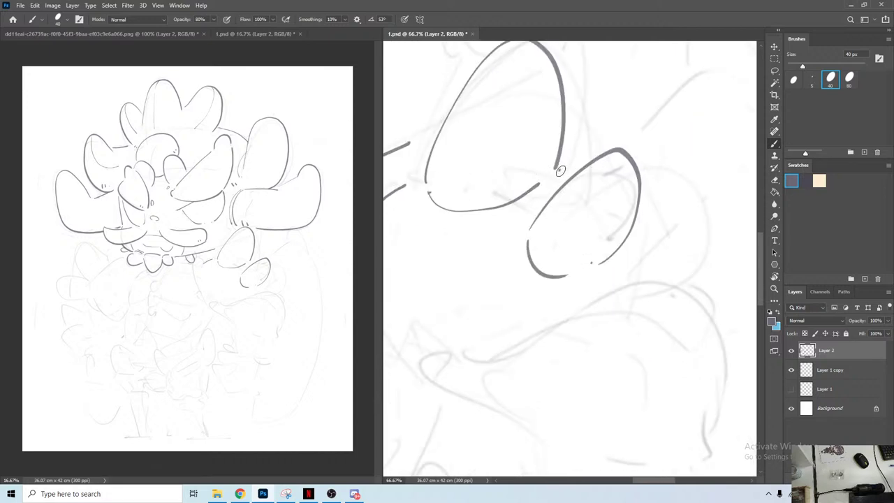
Step: Join the two shoulder lobes with a short mark and ink a third rounded lobe at the shoulder's outer end
scroll(580, 171, "down", 1)
scroll(580, 171, "right", 1)
left_click_drag(559, 168, 674, 240)
mouse_move(597, 267)
left_mouse_down()
mouse_move(701, 215)
mouse_move(694, 213)
left_mouse_up()
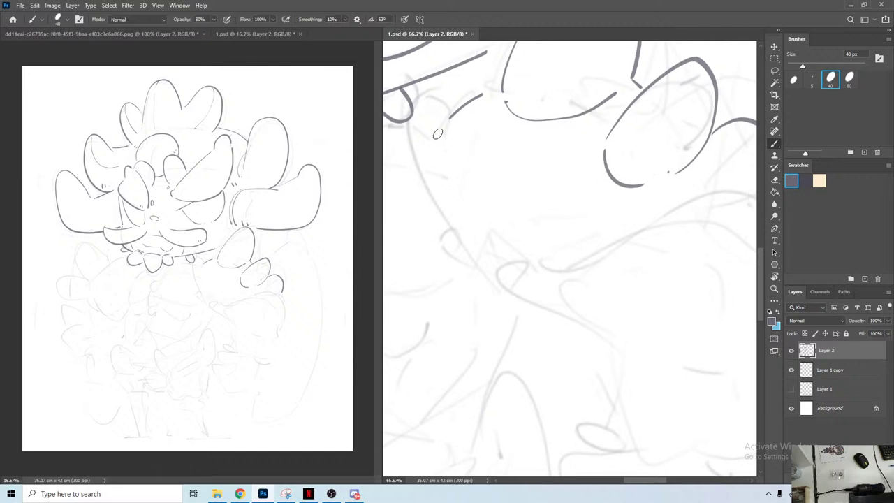
Step: Ink the far-side shoulder's body outline and lower edge, adding an inner band line and two dots near the outer end
mouse_move(453, 112)
left_mouse_down()
mouse_move(423, 186)
mouse_move(483, 275)
mouse_move(446, 283)
mouse_move(487, 302)
mouse_move(570, 247)
mouse_move(711, 197)
left_mouse_up()
left_click_drag(464, 269, 590, 195)
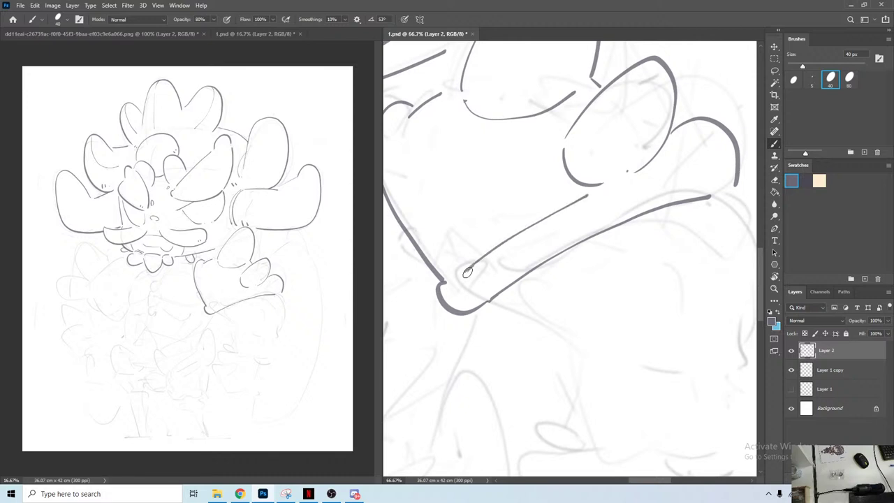
left_click_drag(667, 164, 609, 186)
left_click_drag(594, 174, 653, 185)
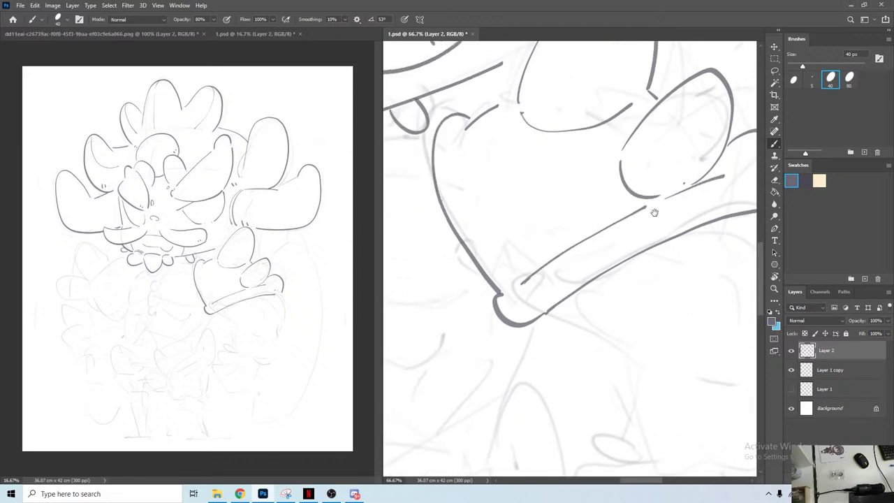
left_click_drag(585, 134, 611, 155)
left_click_drag(580, 321, 467, 227)
left_click_drag(589, 264, 539, 250)
left_click_drag(521, 214, 581, 192)
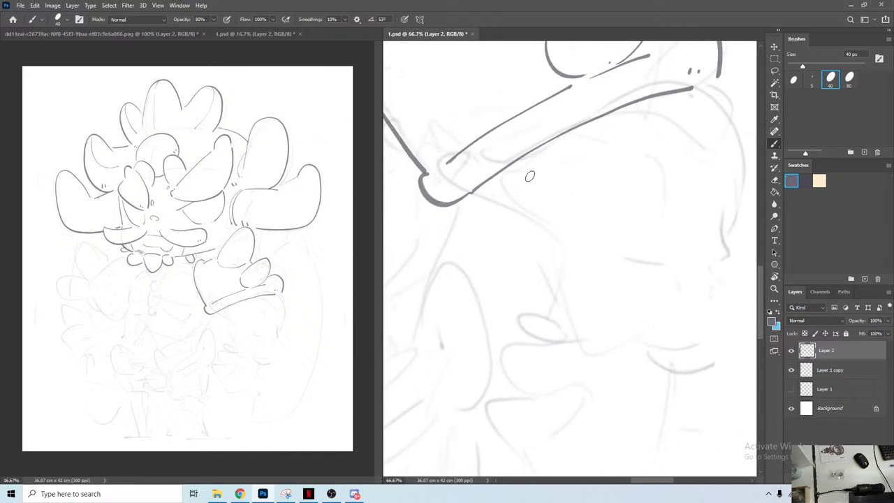
Step: Ink the puffed upper-arm segment beneath the shoulder band, adding a joining stroke, crease lines and small dots
mouse_move(529, 176)
left_mouse_down()
mouse_move(543, 199)
mouse_move(514, 255)
mouse_move(563, 279)
left_mouse_up()
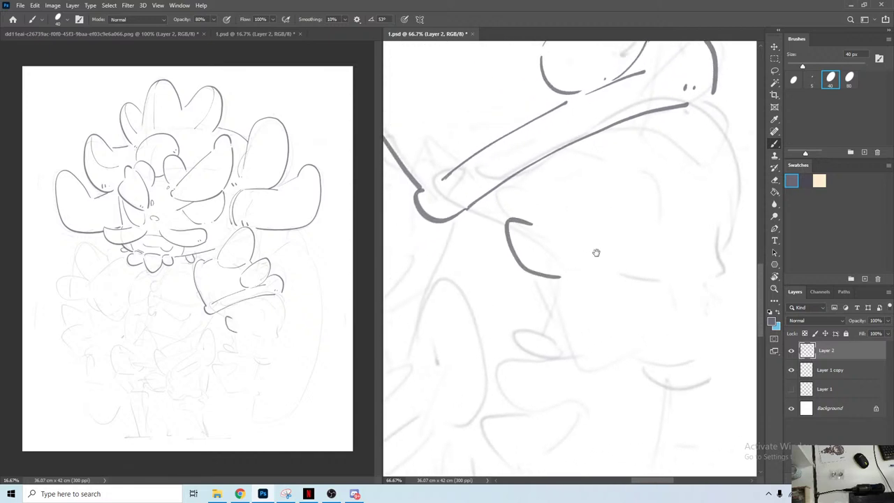
left_click_drag(594, 251, 527, 257)
mouse_move(479, 229)
left_mouse_down()
mouse_move(606, 141)
mouse_move(653, 206)
mouse_move(643, 266)
left_mouse_up()
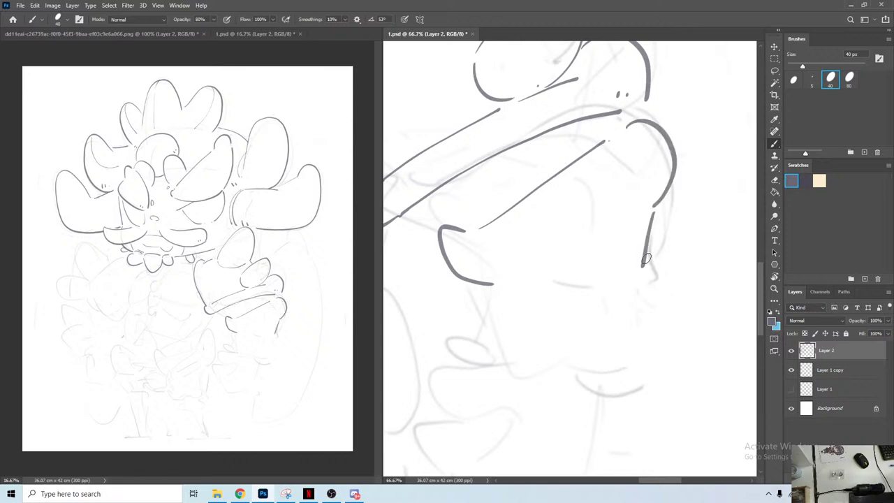
mouse_move(533, 291)
left_mouse_down()
mouse_move(520, 286)
mouse_move(667, 312)
mouse_move(645, 273)
left_mouse_up()
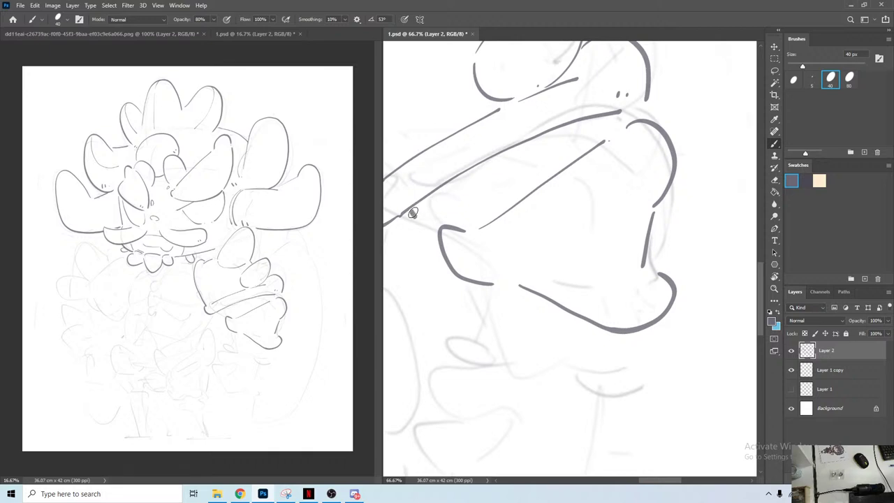
left_click_drag(412, 213, 434, 228)
left_click_drag(509, 230, 589, 204)
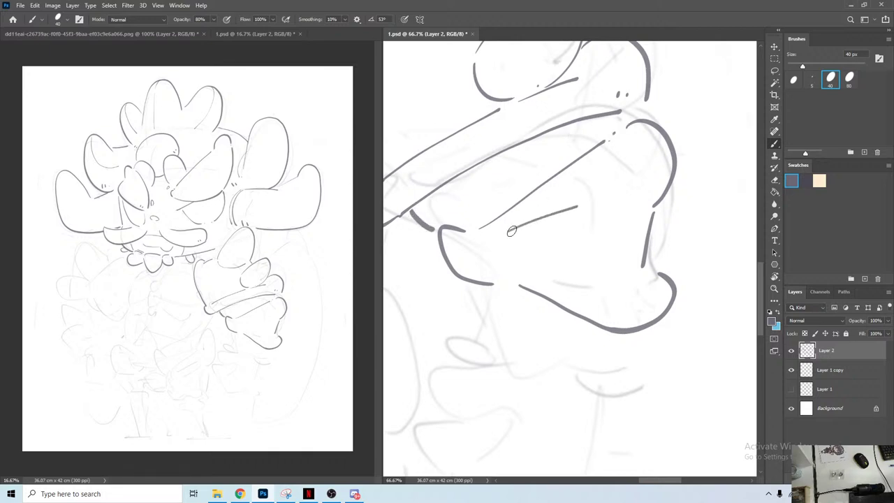
left_click(605, 196)
left_click(620, 192)
Step: Ink the narrow wrist cuff below the upper-arm segment, with rounded ends and a curved lower edge
scroll(672, 186, "down", 2)
scroll(625, 286, "down", 3)
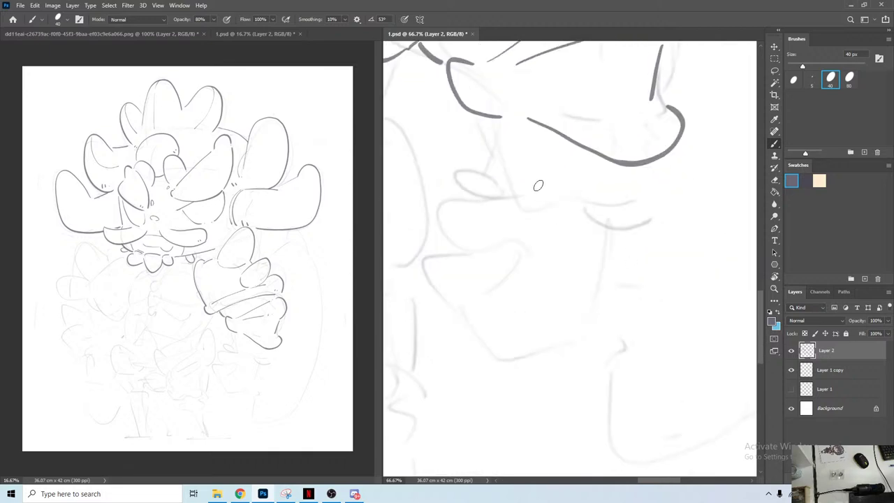
mouse_move(502, 135)
left_mouse_down()
mouse_move(468, 171)
mouse_move(499, 201)
mouse_move(594, 211)
mouse_move(636, 164)
left_mouse_up()
left_click_drag(612, 203, 631, 199)
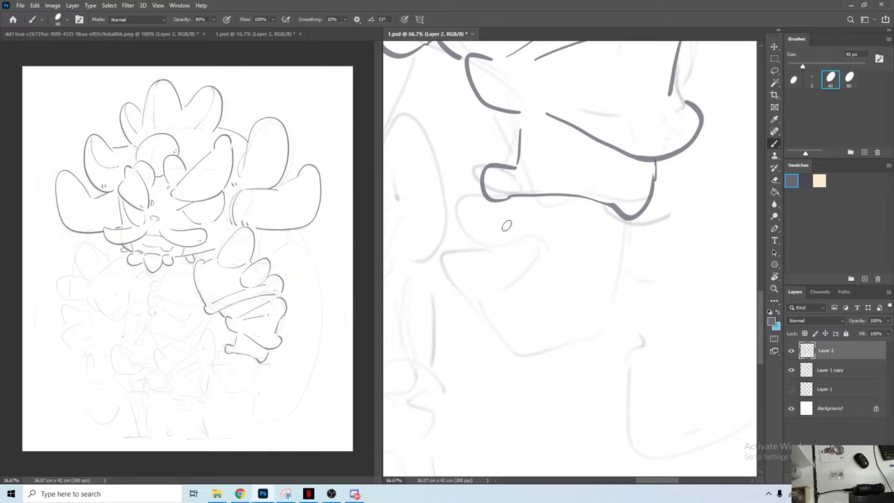
Step: Ink the blocky fist below the cuff with its finger line, cleaning up the lower corner before closing the outline
mouse_move(493, 202)
left_mouse_down()
mouse_move(466, 213)
mouse_move(513, 257)
mouse_move(512, 286)
mouse_move(448, 267)
mouse_move(482, 330)
mouse_move(562, 329)
left_mouse_up()
key("e")
mouse_move(487, 326)
left_mouse_down()
mouse_move(518, 342)
mouse_move(560, 331)
left_mouse_up()
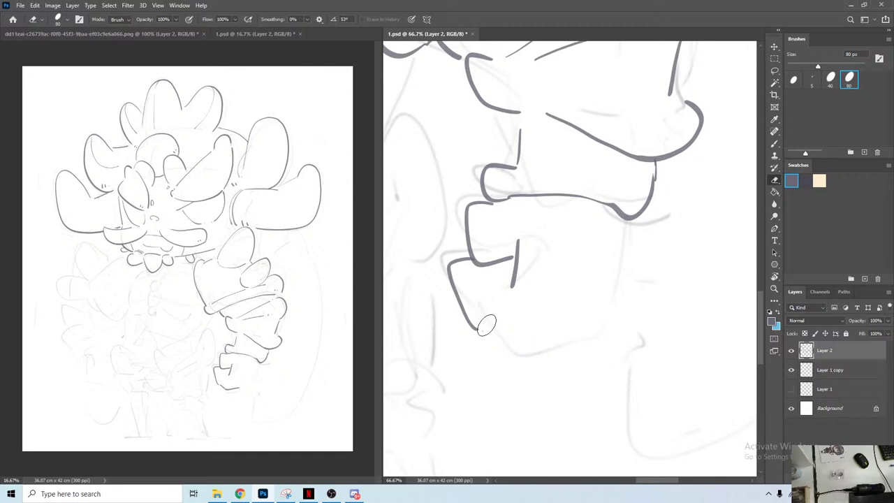
key("b")
mouse_move(481, 328)
left_mouse_down()
mouse_move(574, 335)
mouse_move(602, 321)
left_mouse_up()
left_click_drag(626, 222, 605, 318)
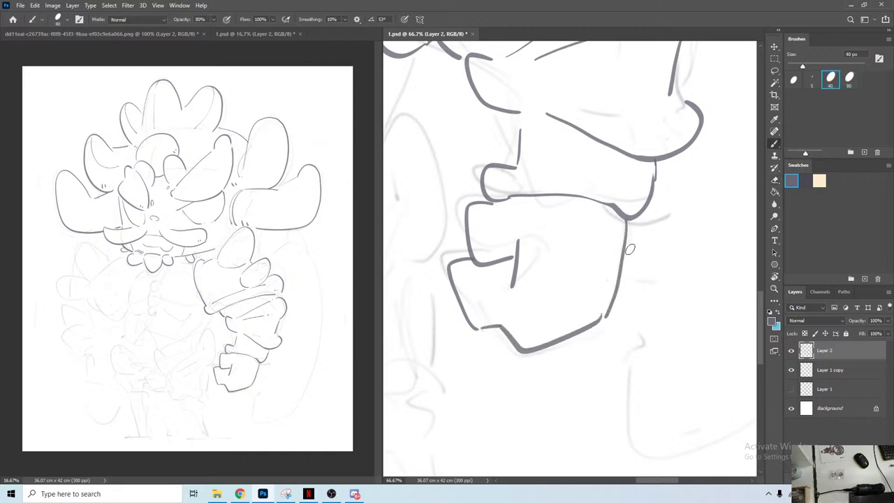
Step: Ink the top edge and rounded upper tip of the large shape behind the far-side arm, adding two small marks
left_click_drag(659, 174, 587, 207)
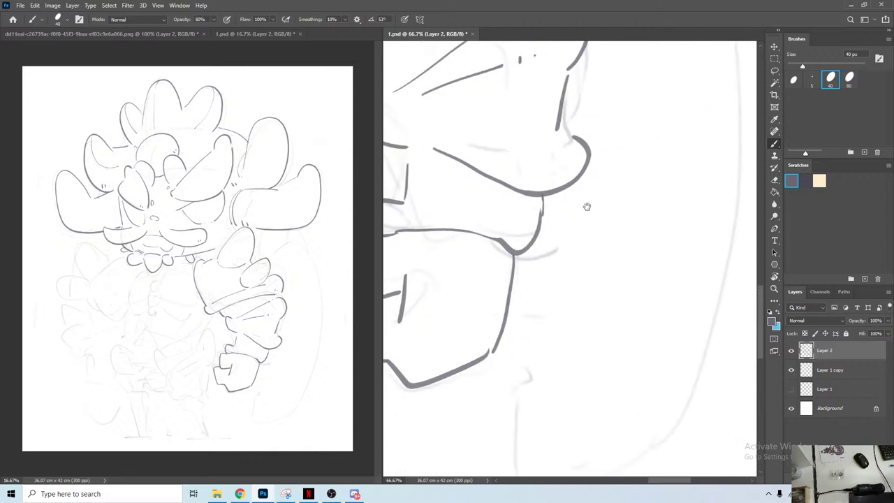
left_click_drag(633, 95, 559, 329)
mouse_move(527, 132)
left_mouse_down()
mouse_move(612, 261)
mouse_move(628, 312)
left_mouse_up()
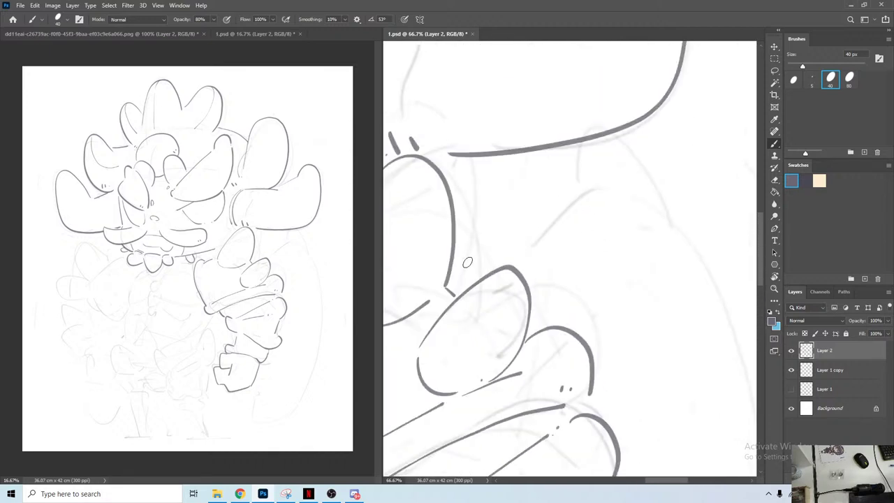
mouse_move(458, 264)
left_mouse_down()
mouse_move(578, 205)
mouse_move(668, 221)
mouse_move(579, 186)
left_mouse_up()
left_click(590, 203)
left_click(606, 202)
Step: Ink the hooked lower end of the large shape behind the far-side arm, below the fist
left_click_drag(617, 230, 559, 164)
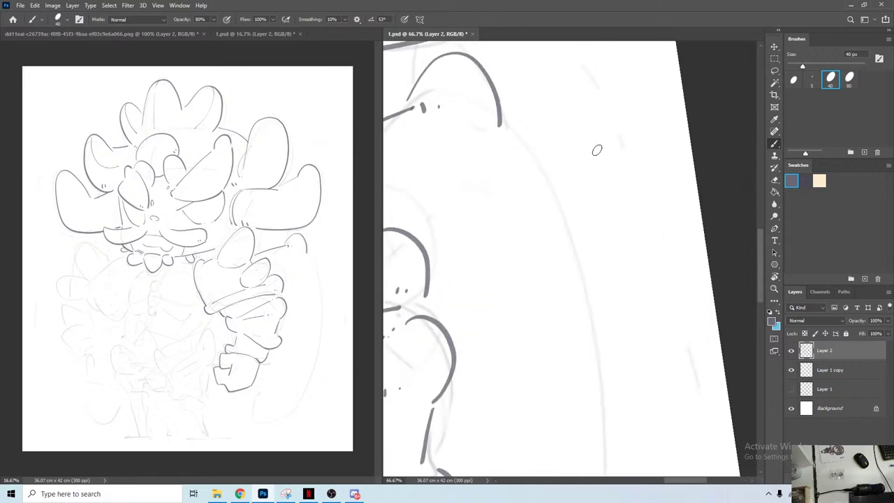
left_click_drag(607, 226, 629, 201)
left_click_drag(533, 262, 564, 73)
mouse_move(528, 280)
left_mouse_down()
mouse_move(537, 230)
mouse_move(581, 133)
left_mouse_up()
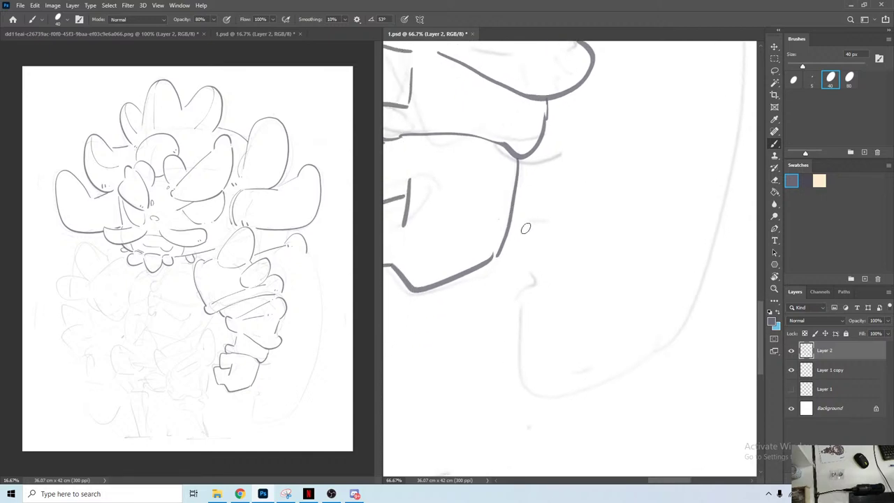
mouse_move(519, 221)
left_mouse_down()
mouse_move(551, 280)
mouse_move(644, 337)
left_mouse_up()
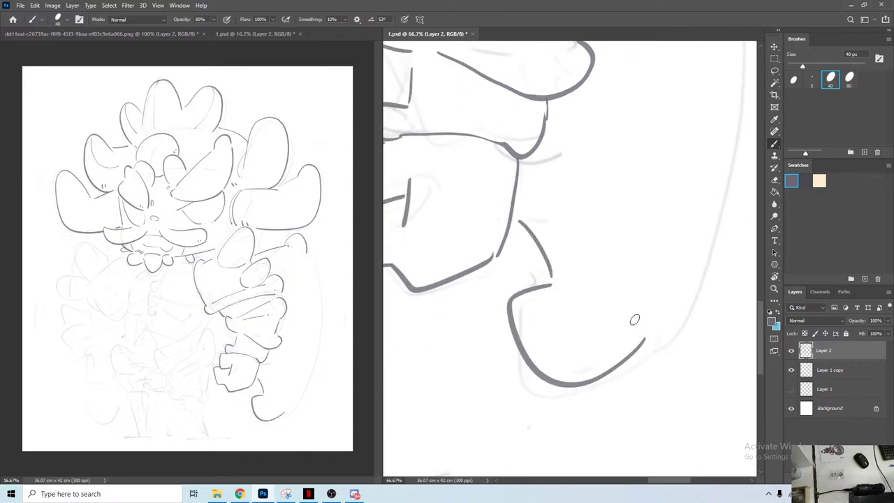
Step: Ink the long curved outer edge joining the upper tip of the shape behind the arm to its lower end
left_click_drag(659, 301, 593, 401)
left_click_drag(661, 132, 582, 383)
left_click_drag(549, 124, 550, 135)
mouse_move(517, 69)
left_mouse_down()
mouse_move(561, 140)
mouse_move(609, 342)
mouse_move(613, 437)
left_mouse_up()
left_click_drag(608, 333, 578, 28)
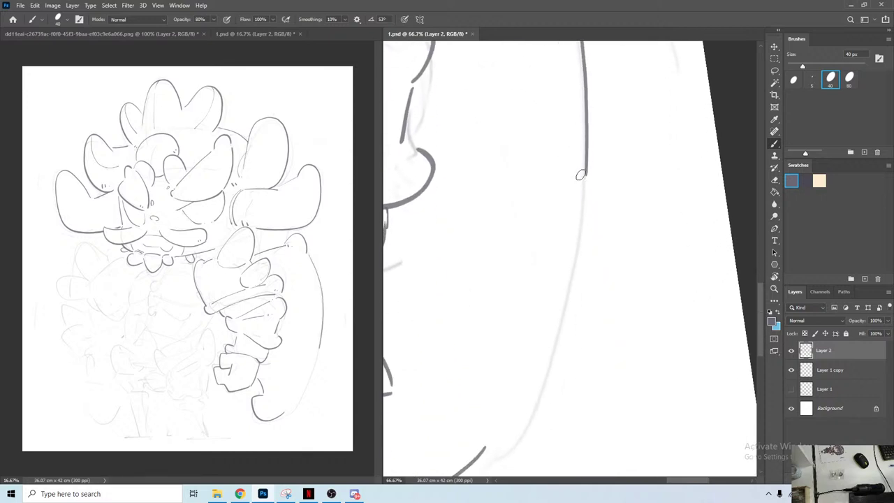
mouse_move(583, 187)
left_mouse_down()
mouse_move(550, 343)
mouse_move(491, 439)
left_mouse_up()
Step: Ink a short slanted line below the collar and the top segment of the chest's centre strip
left_click_drag(546, 188, 643, 353)
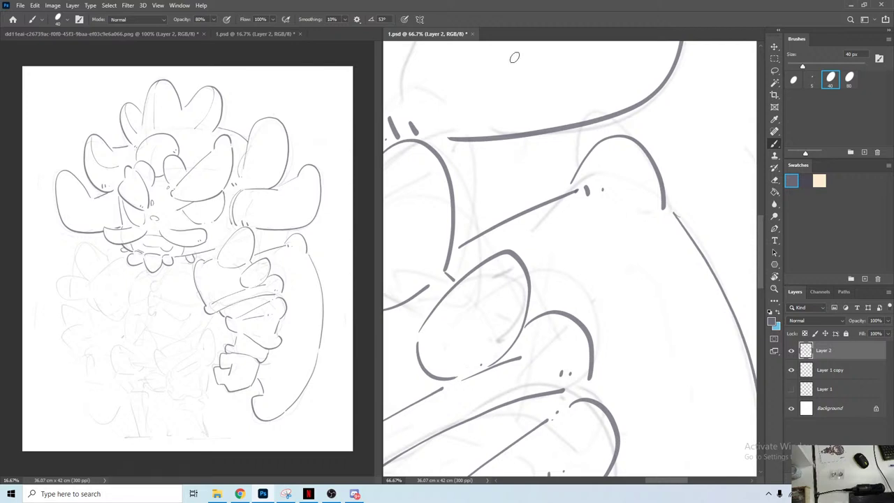
mouse_move(535, 269)
left_mouse_down()
mouse_move(614, 210)
mouse_move(622, 222)
left_mouse_up()
left_click_drag(497, 158, 651, 171)
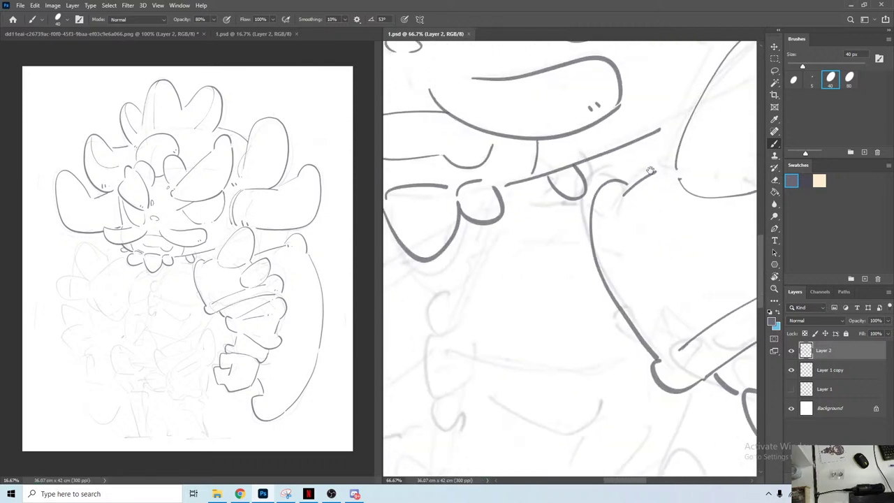
mouse_move(506, 226)
left_mouse_down()
mouse_move(646, 145)
mouse_move(617, 199)
mouse_move(607, 165)
left_mouse_up()
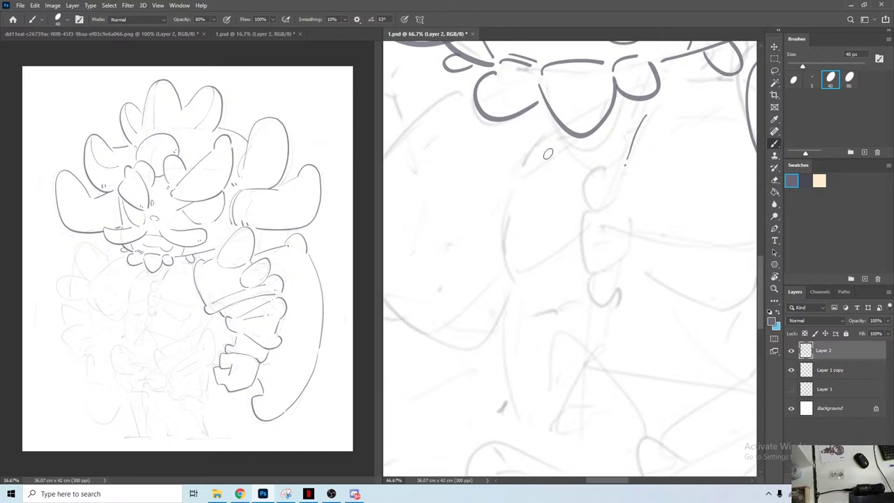
mouse_move(611, 167)
left_mouse_down()
mouse_move(594, 198)
mouse_move(616, 198)
mouse_move(604, 241)
left_mouse_up()
left_click(621, 192)
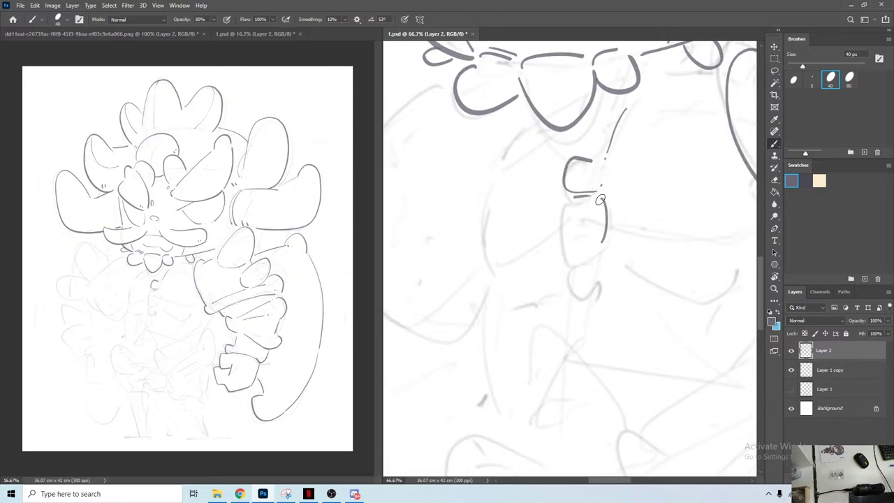
Step: Ink the middle and pointed bottom segments of the chest's centre strip, cleaning up the line between them
mouse_move(565, 202)
left_mouse_down()
mouse_move(595, 258)
mouse_move(573, 289)
left_mouse_up()
key("e")
mouse_move(588, 256)
left_mouse_down()
mouse_move(565, 262)
mouse_move(599, 265)
mouse_move(588, 255)
mouse_move(599, 252)
left_mouse_up()
key("b")
key("e")
key("b")
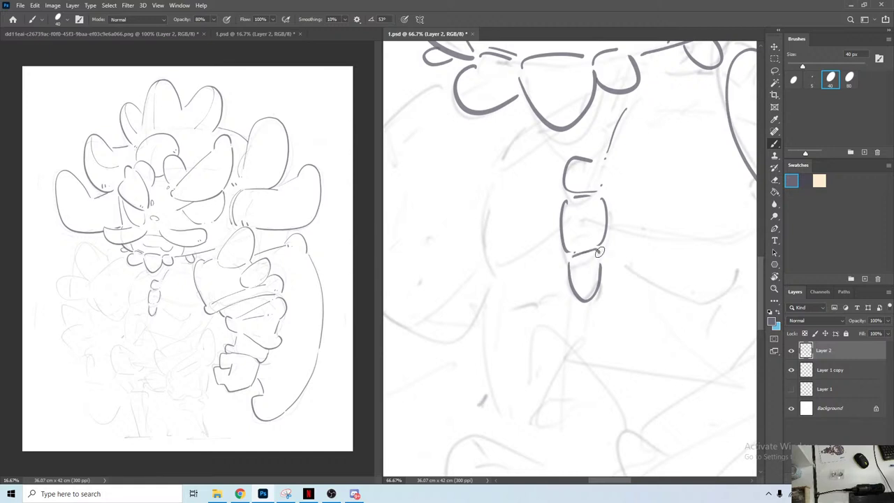
Step: Ink the curved lower edge of the far-side chest muscle beside the centre strip
key("space")
mouse_move(664, 207)
left_mouse_down()
mouse_move(616, 239)
mouse_move(568, 219)
left_mouse_up()
key("space")
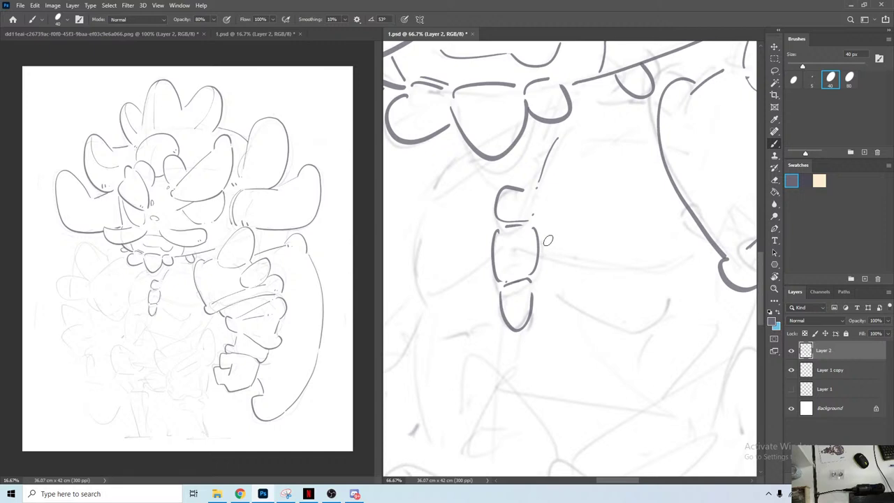
mouse_move(548, 240)
left_mouse_down()
mouse_move(567, 255)
mouse_move(641, 271)
mouse_move(683, 258)
left_mouse_up()
mouse_move(625, 278)
left_mouse_down()
mouse_move(570, 256)
mouse_move(635, 277)
left_mouse_up()
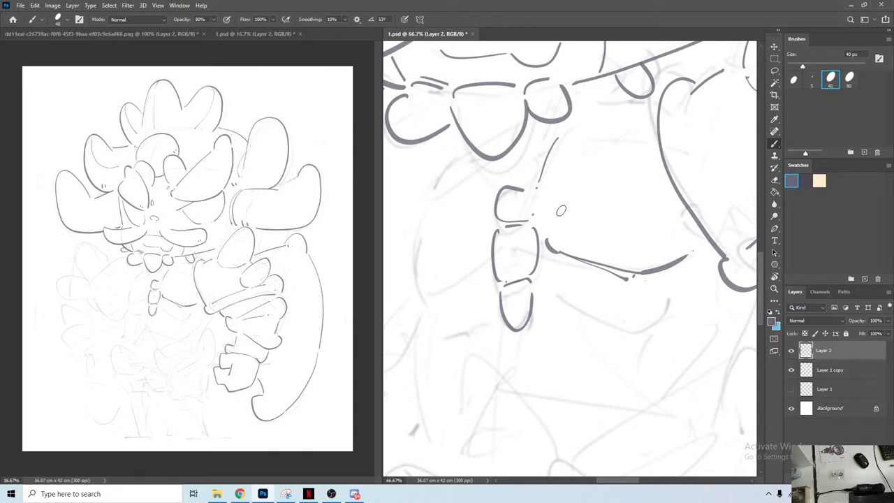
Step: Ink the near-side chest muscle with dots and a slanted collar line, plus the small abdominal segment beneath it
left_click_drag(535, 148, 525, 177)
mouse_move(455, 163)
left_mouse_down()
mouse_move(436, 180)
mouse_move(416, 264)
mouse_move(430, 295)
left_mouse_up()
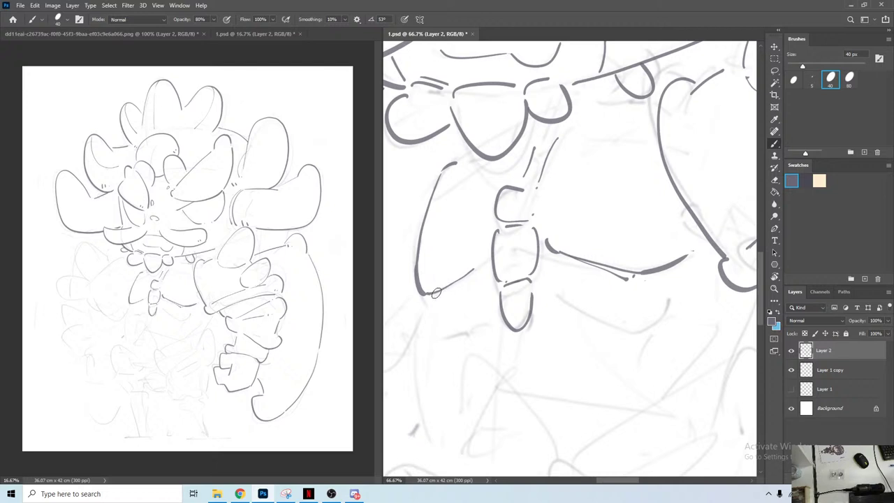
mouse_move(435, 292)
left_mouse_down()
mouse_move(484, 275)
mouse_move(428, 274)
mouse_move(440, 273)
mouse_move(454, 291)
mouse_move(438, 268)
left_mouse_up()
left_click(428, 274)
left_click(440, 273)
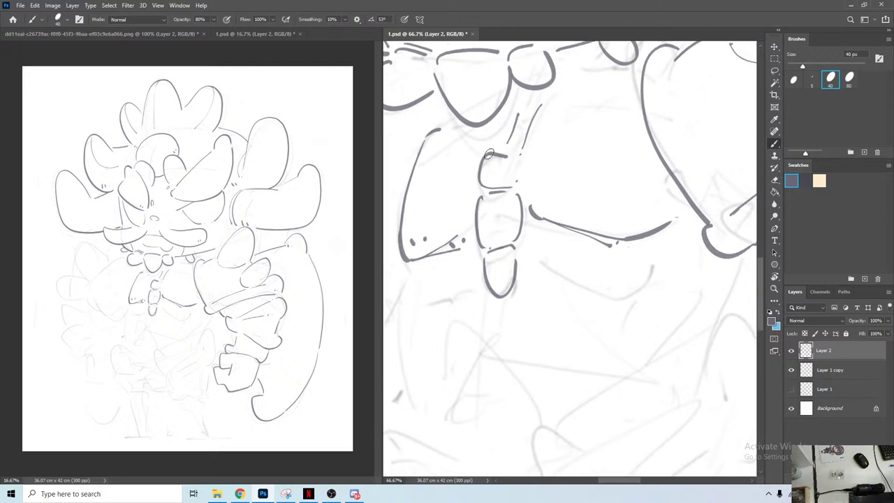
left_click_drag(489, 155, 480, 166)
mouse_move(408, 271)
left_mouse_down()
mouse_move(429, 299)
mouse_move(464, 285)
left_mouse_up()
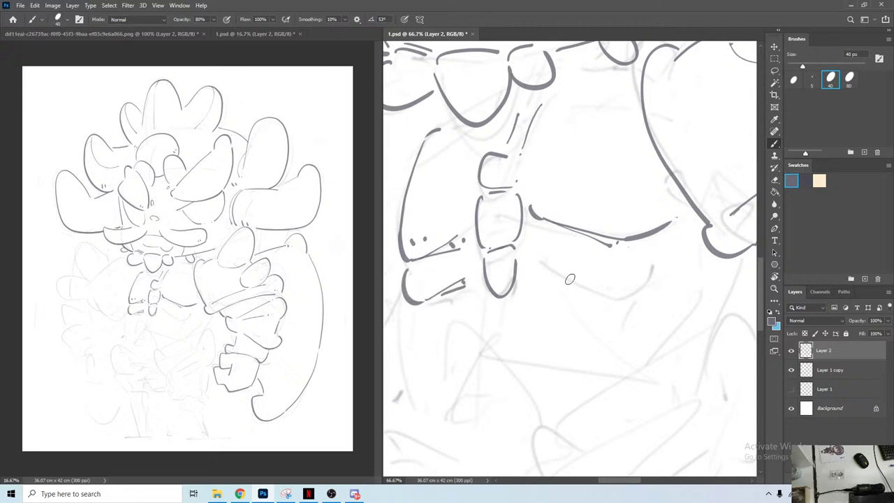
Step: Ink the curved abdominal line beneath the wider chest muscle with two overlapping strokes
mouse_move(544, 274)
left_mouse_down()
mouse_move(611, 295)
mouse_move(650, 293)
left_mouse_up()
mouse_move(576, 289)
left_mouse_down()
mouse_move(619, 301)
mouse_move(648, 291)
left_mouse_up()
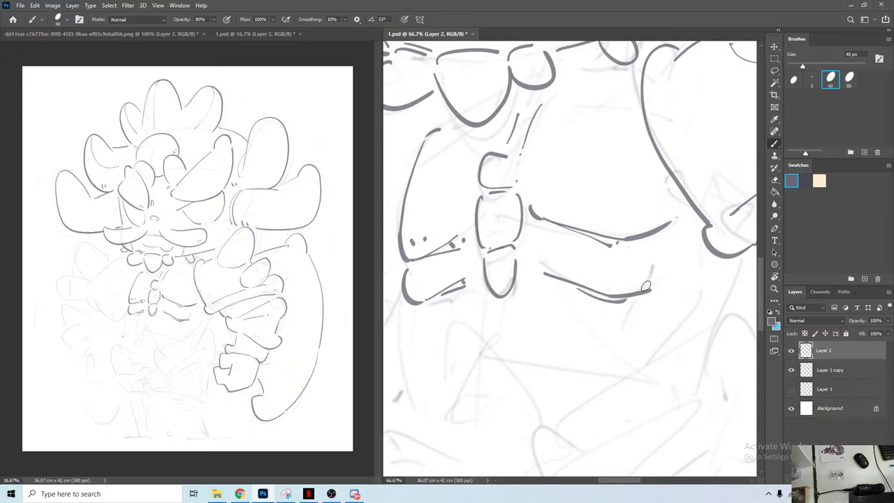
Step: Erase the old outline of the narrower eye below its brow, leaving the surrounding face lines intact
left_click_drag(648, 209, 644, 272)
left_click_drag(593, 83, 604, 247)
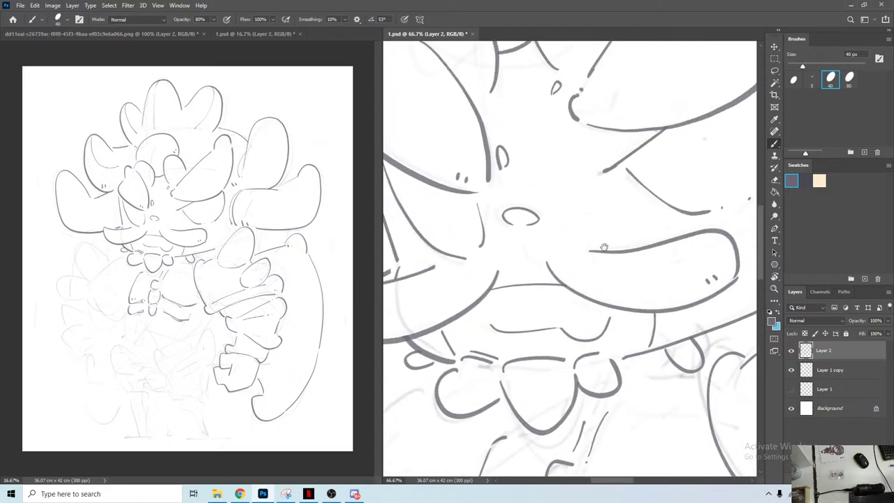
left_click_drag(619, 92, 604, 233)
left_click_drag(463, 279, 537, 134)
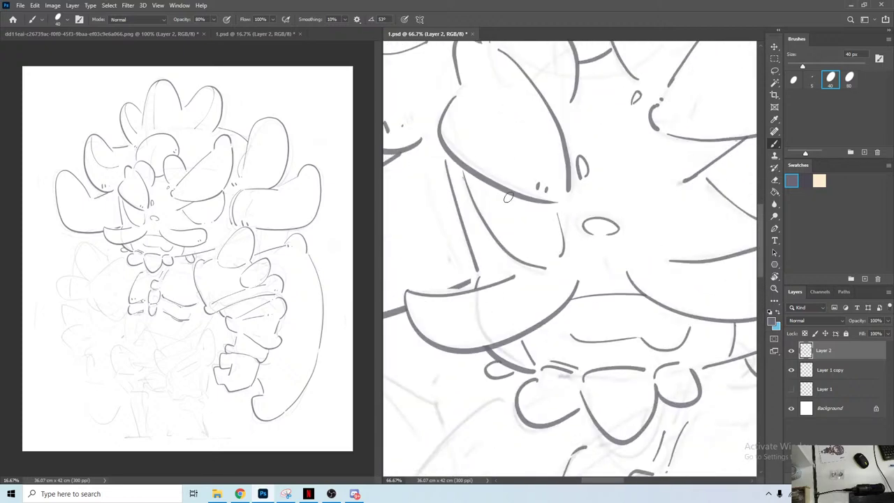
key("e")
mouse_move(465, 178)
left_mouse_down()
mouse_move(520, 260)
mouse_move(563, 241)
mouse_move(559, 213)
mouse_move(482, 171)
mouse_move(544, 215)
left_mouse_up()
key("r")
left_click(142, 20)
key("e")
key("e")
key("b")
Step: Redraw the narrower eye's outer edge as one long curve running down from the brow and along the bottom
left_click_drag(537, 174, 542, 200)
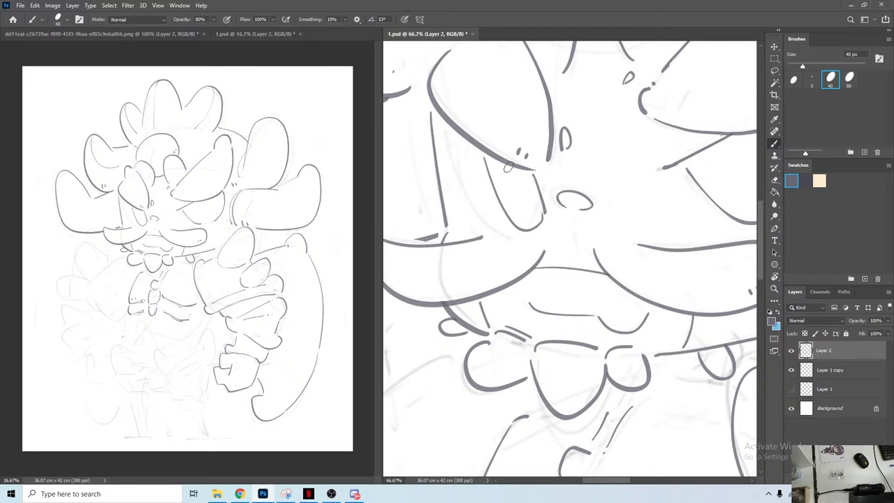
key("ctrl+z")
key("ctrl+z")
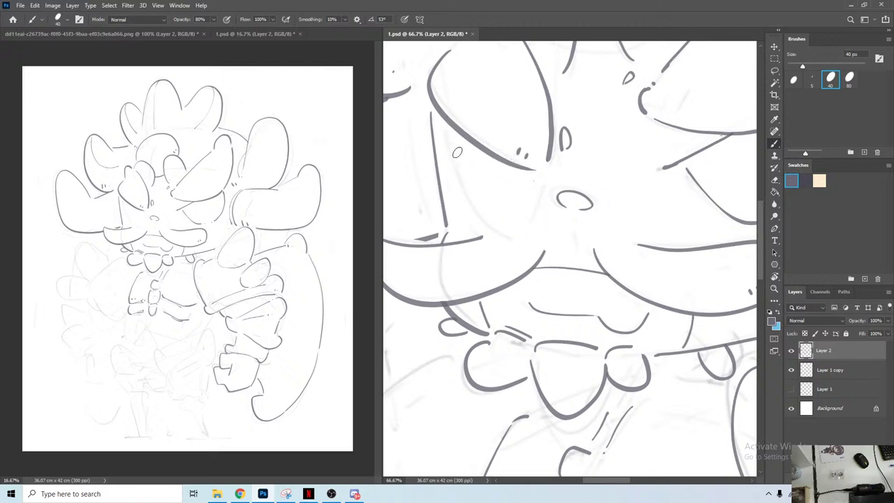
mouse_move(449, 132)
left_mouse_down()
mouse_move(463, 201)
mouse_move(523, 226)
left_mouse_up()
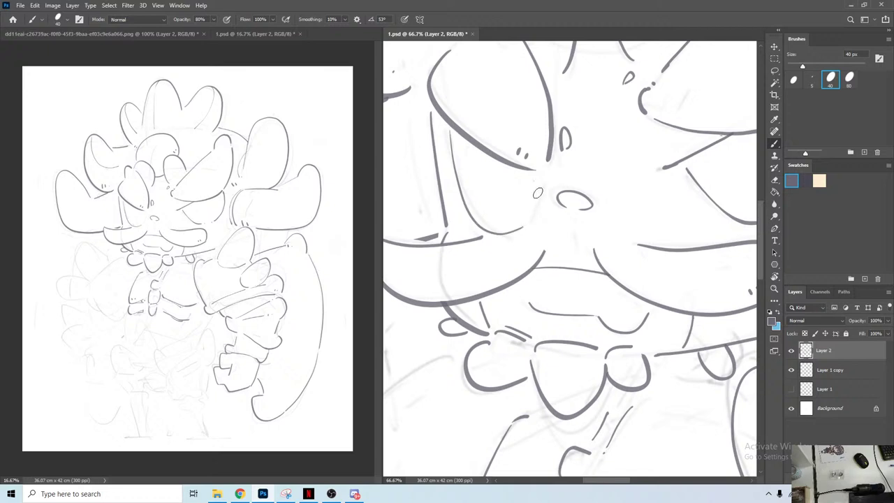
Step: Try a straight inner edge on the narrower eye and a rounded iris hanging from the brow inside it
left_click_drag(539, 173, 542, 209)
key("ctrl+z")
left_click_drag(540, 174, 541, 217)
left_click_drag(481, 152, 500, 223)
key("ctrl+z")
mouse_move(477, 146)
left_mouse_down()
mouse_move(491, 209)
mouse_move(513, 159)
left_mouse_up()
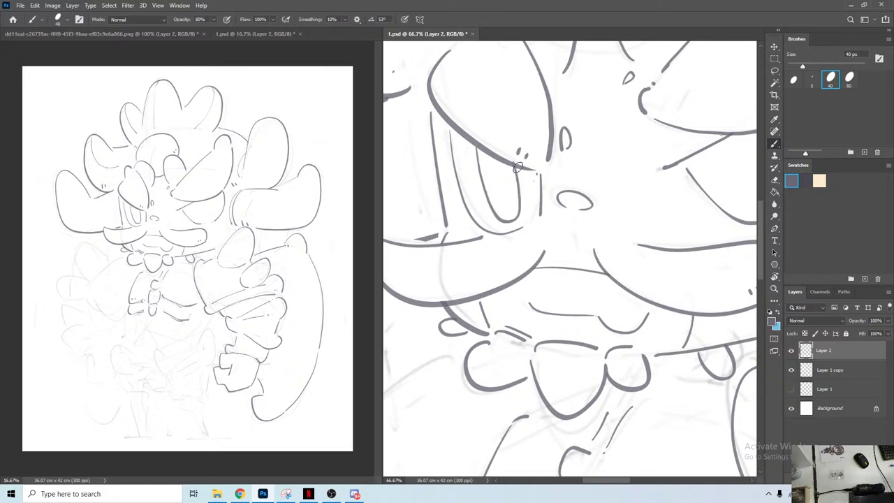
key("ctrl+z")
key("ctrl+z")
Step: Try a bulging inner edge and another iris, then close the narrower eye with a short curved inner line
left_click_drag(542, 175, 539, 220)
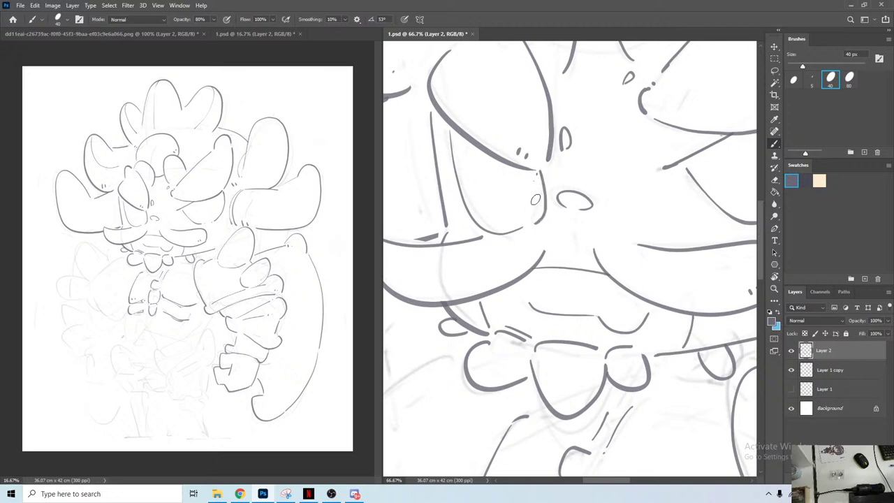
key("ctrl+z")
left_click_drag(543, 175, 538, 222)
left_click_drag(482, 155, 502, 231)
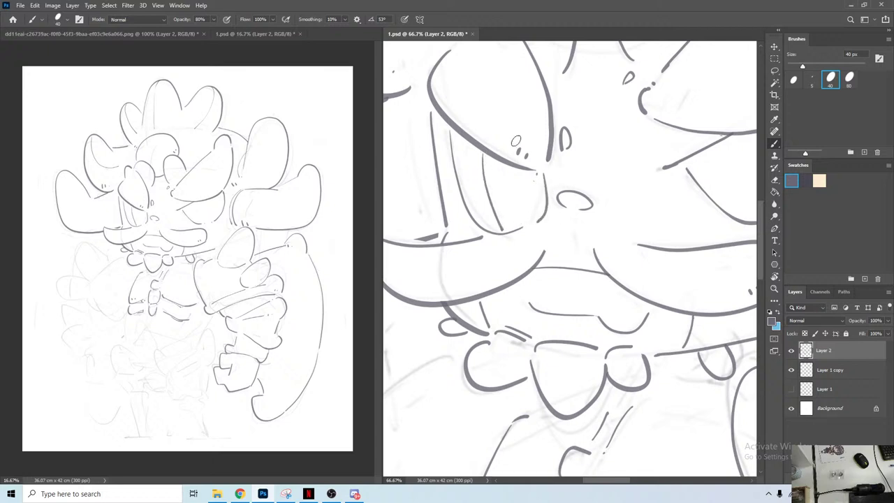
key("ctrl+z")
left_click_drag(473, 145, 525, 170)
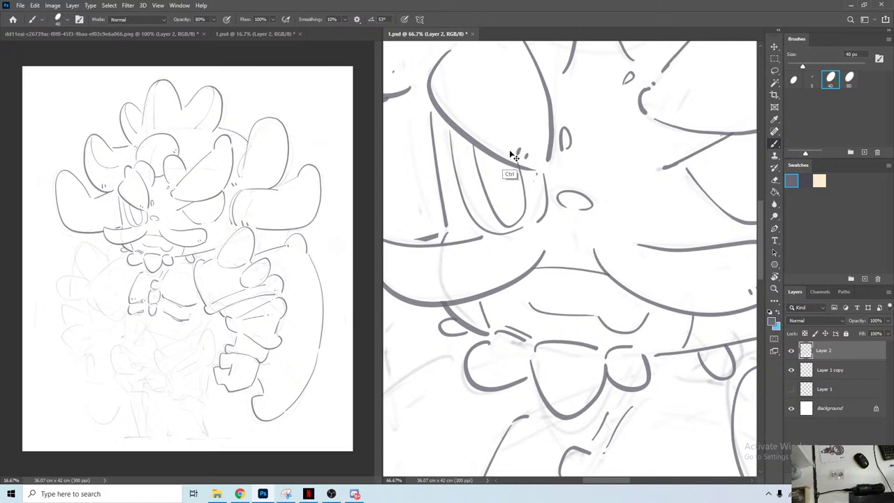
key("ctrl+z")
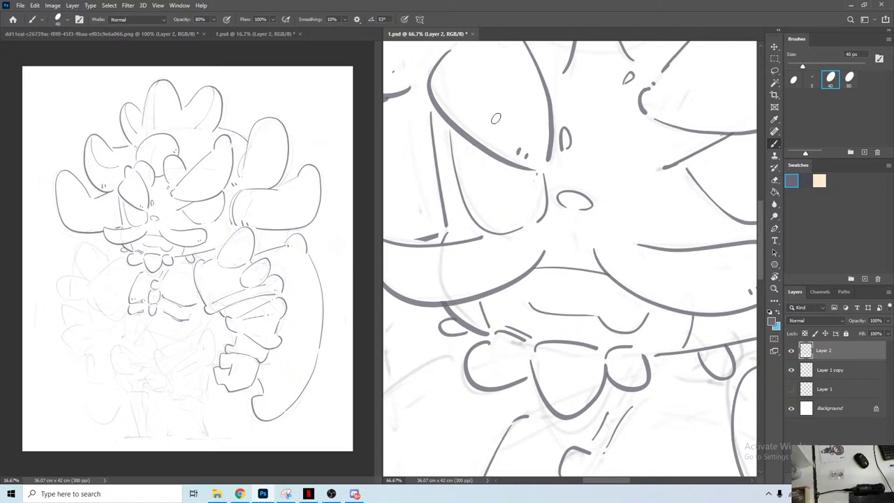
key("ctrl+z")
left_click_drag(534, 214, 538, 175)
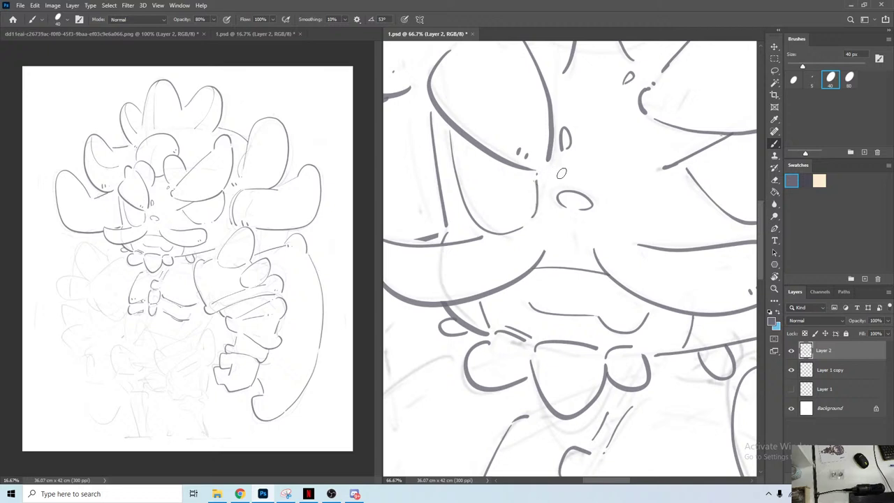
Step: Replace the wider eye's slanted inner edge with a rounder curve from the brow to the bottom of the eye
mouse_move(626, 193)
left_mouse_down()
mouse_move(518, 202)
mouse_move(455, 194)
left_mouse_up()
key("e")
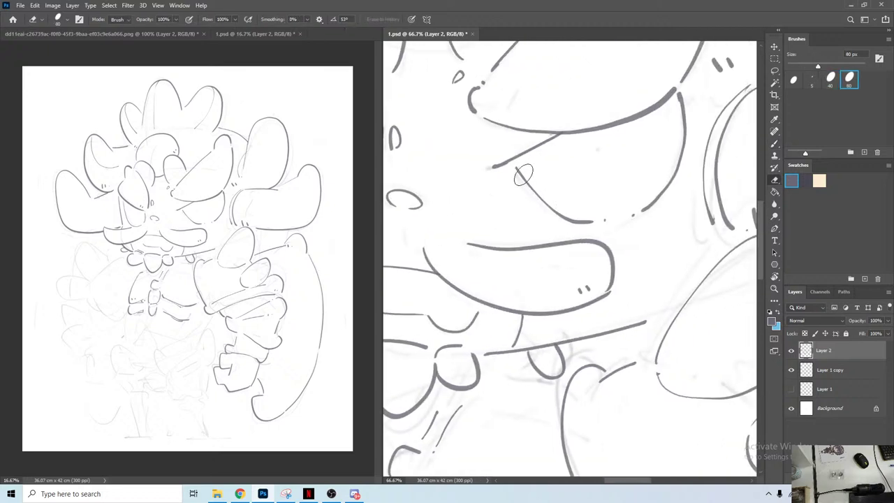
key("b")
mouse_move(517, 165)
left_mouse_down()
mouse_move(522, 203)
mouse_move(589, 222)
left_mouse_up()
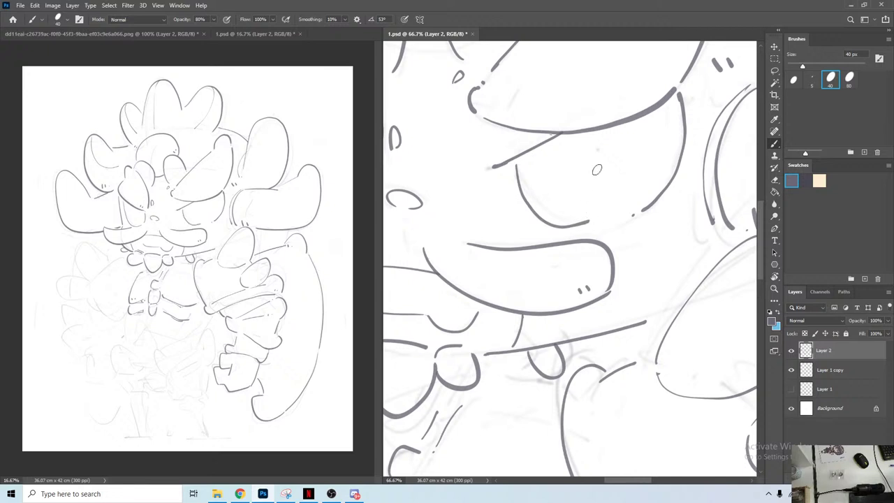
key("ctrl+z")
mouse_move(522, 168)
left_mouse_down()
mouse_move(532, 217)
mouse_move(602, 224)
left_mouse_up()
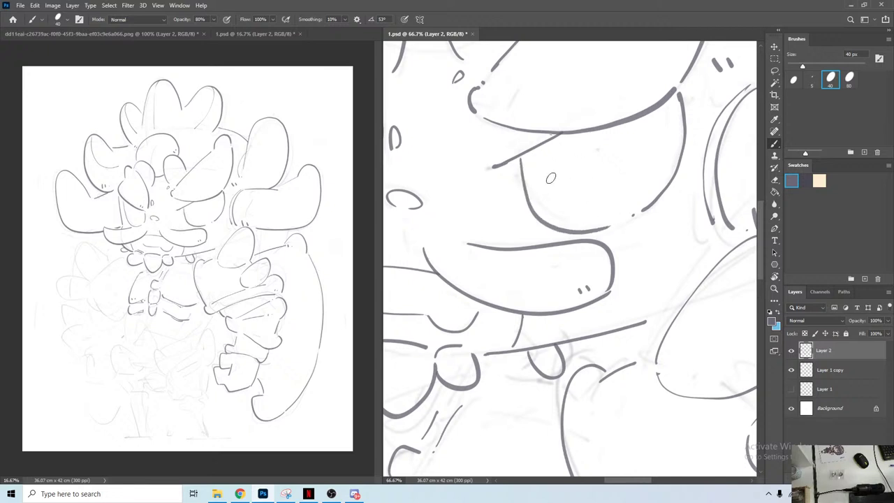
key("ctrl+z")
left_click_drag(521, 162, 622, 222)
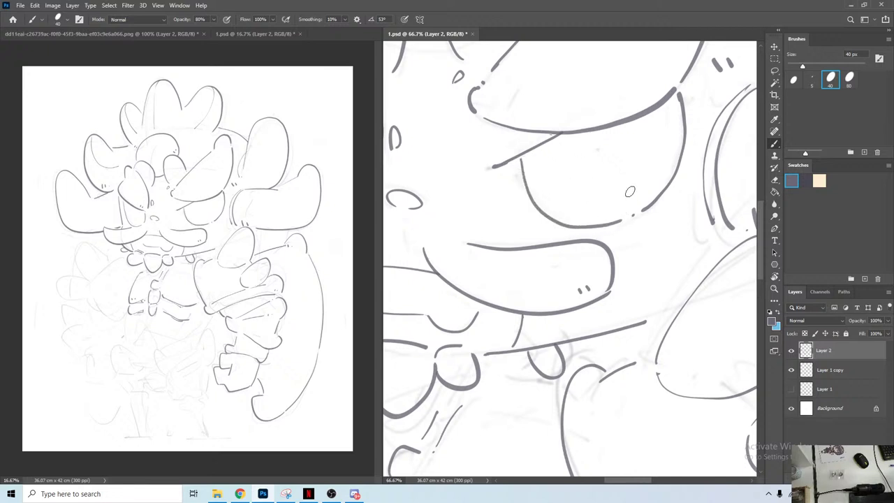
Step: Flip the canvas horizontally and erase the narrower eye's inner edge and lower curve
key("ctrl+shift+h")
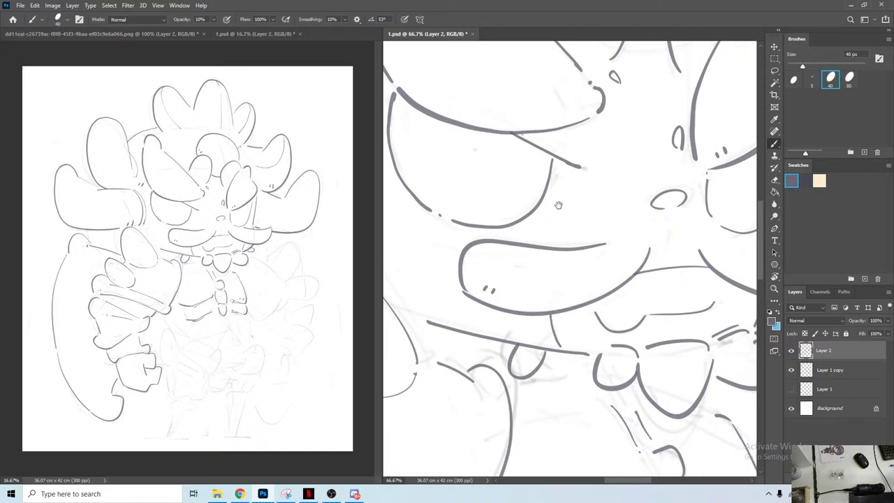
key("ctrl+shift+h")
key("e")
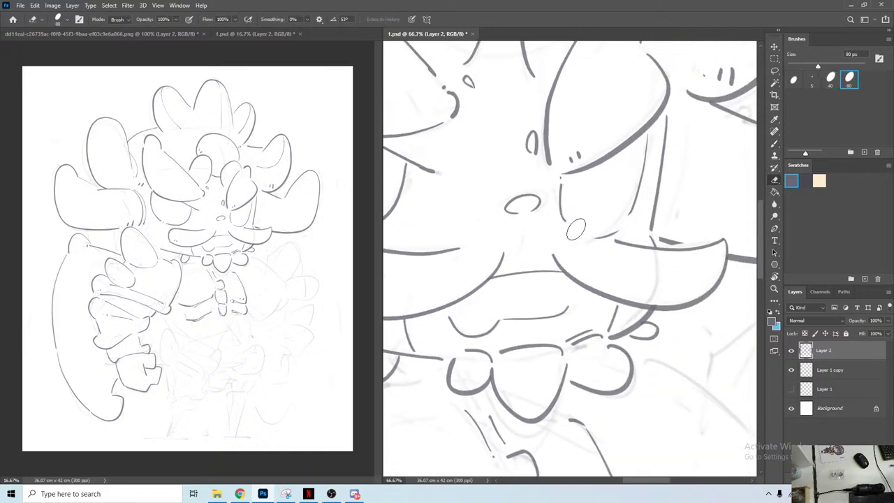
mouse_move(577, 229)
left_mouse_down()
mouse_move(605, 234)
mouse_move(559, 184)
left_mouse_up()
key("b")
key("e")
key("b")
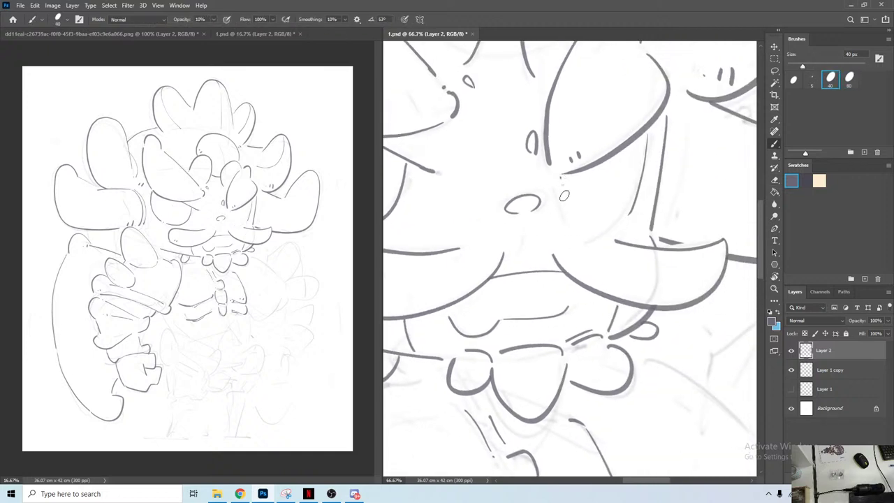
key("e")
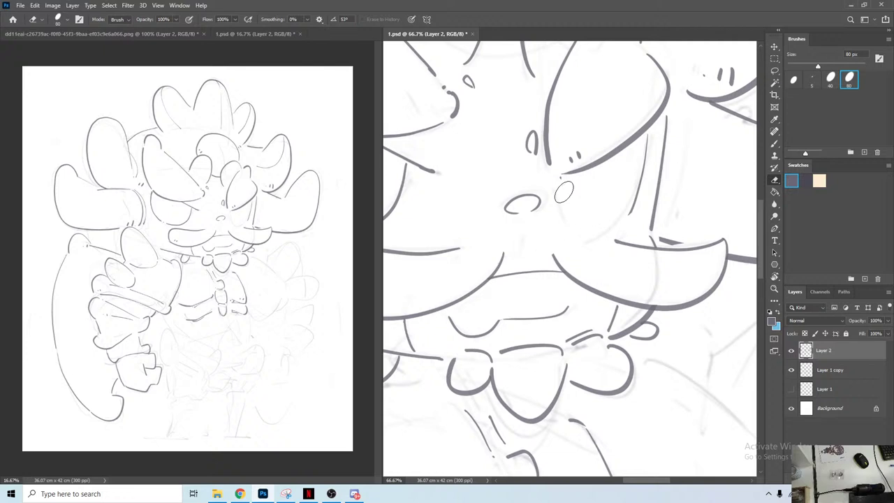
key("b")
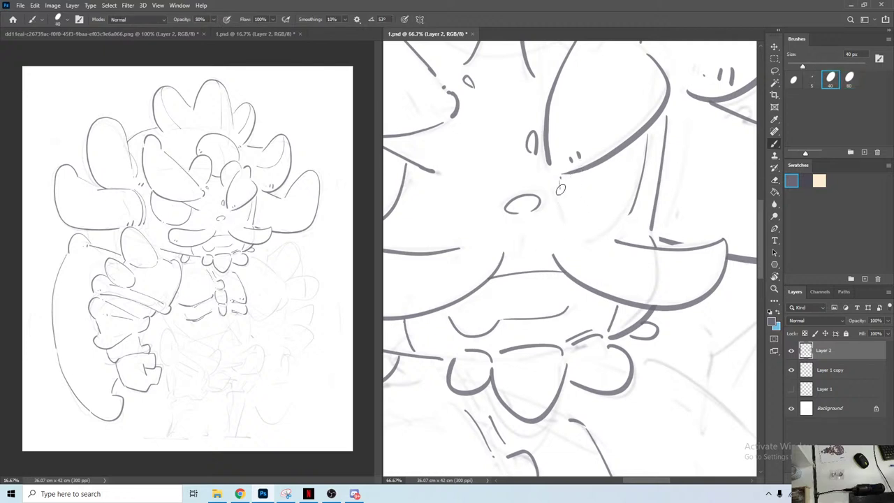
Step: Redraw the narrower eye's inner and lower edge as one rounded curve from the brow's inner end to the outer edge
left_click_drag(560, 189, 616, 219)
key("ctrl+z")
left_click_drag(566, 182, 620, 216)
key("ctrl+z")
left_click_drag(563, 175, 623, 221)
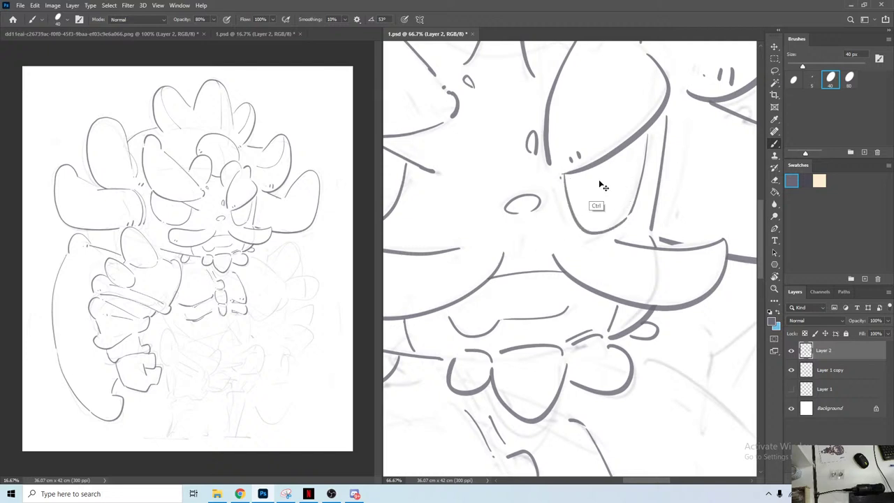
key("ctrl+z")
left_click_drag(563, 178, 623, 218)
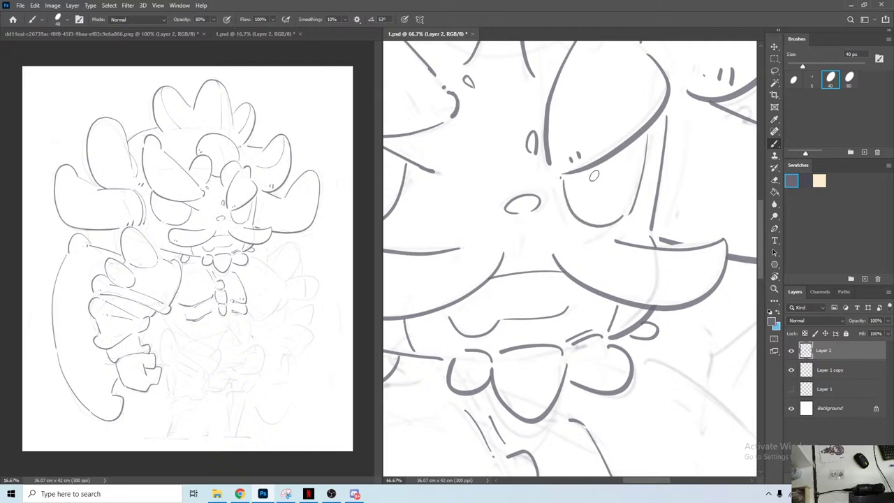
key("ctrl+z")
mouse_move(563, 177)
left_mouse_down()
mouse_move(590, 230)
mouse_move(623, 215)
left_mouse_up()
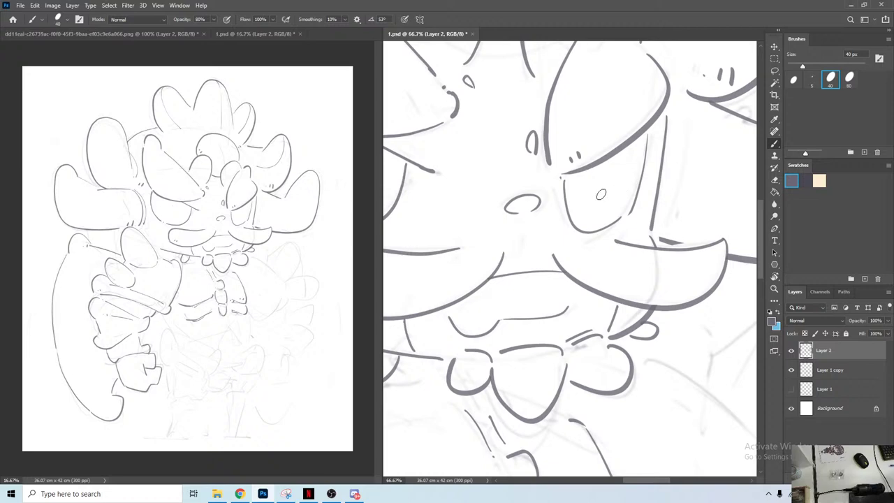
key("ctrl+z")
left_click_drag(559, 177, 621, 202)
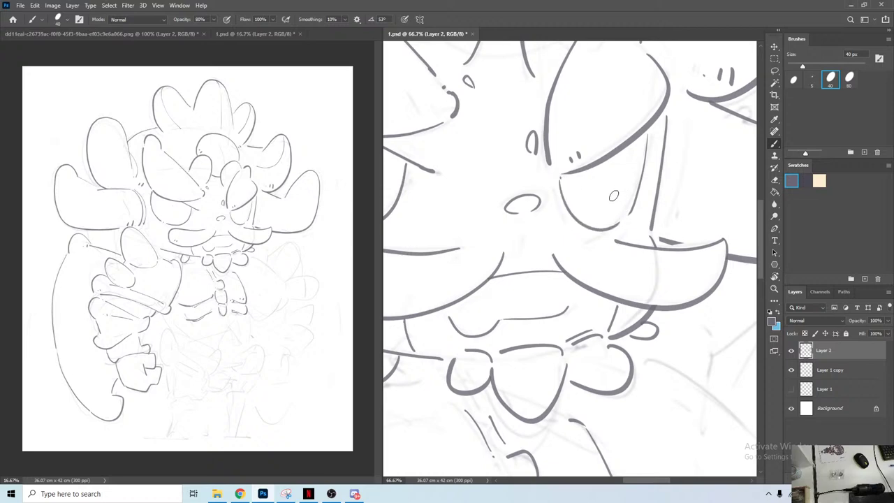
Step: Flip the canvas horizontally back and forth to check the drawing, leaving it mirrored
key("ctrl+shift+h")
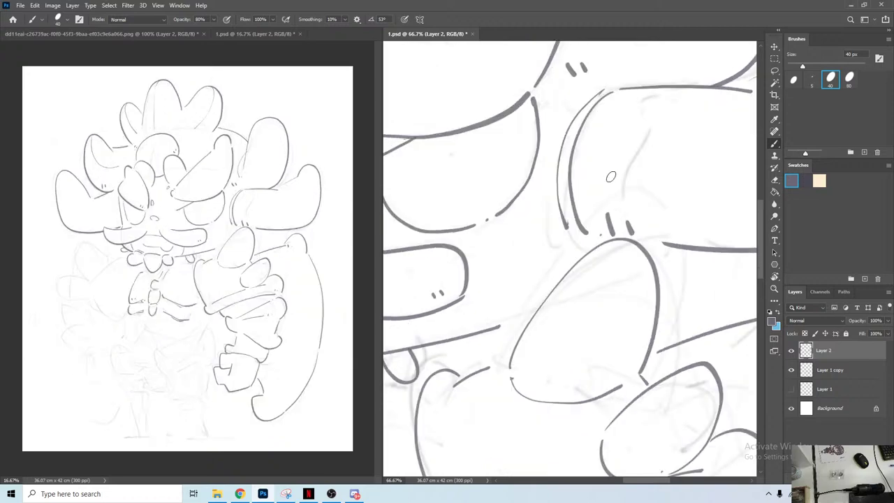
key("ctrl+shift+h")
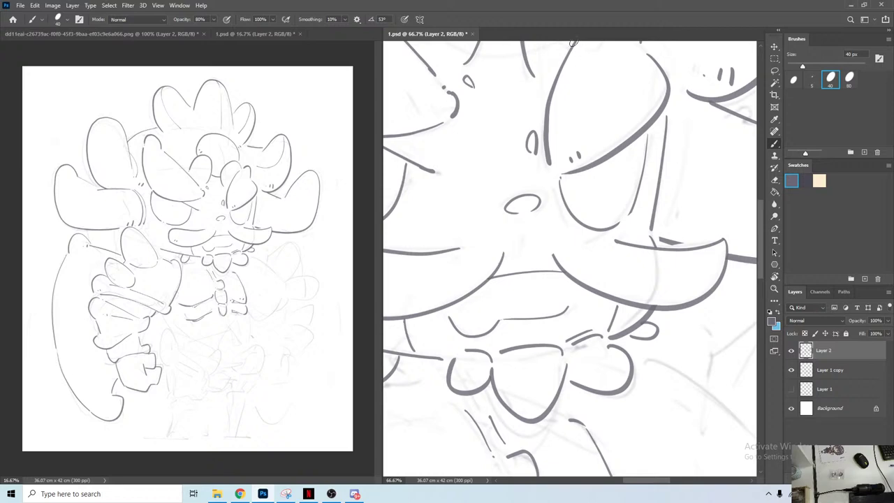
key("ctrl+shift+h")
Step: Ink the waist line and the rounded ends and upper edge of the thigh piece on the mirrored figure's right-hand leg
left_click_drag(656, 249, 622, 305)
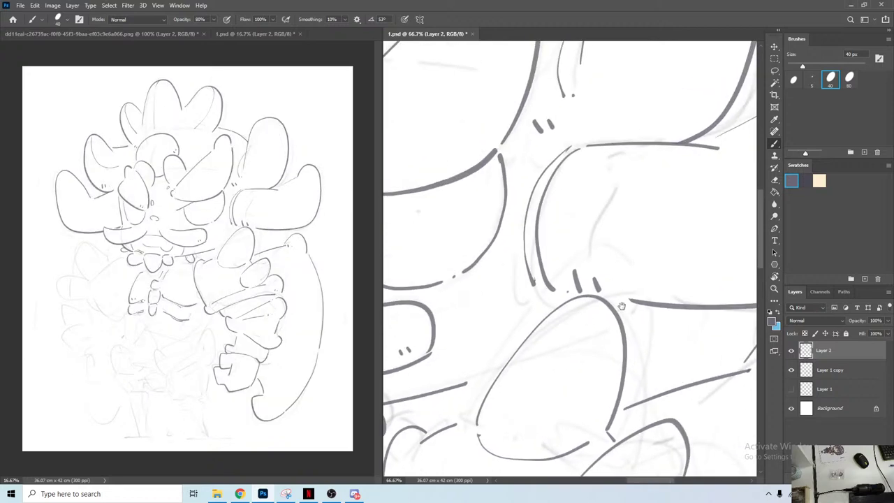
left_click_drag(540, 451, 569, 331)
left_click_drag(504, 407, 614, 272)
mouse_move(548, 386)
left_mouse_down()
mouse_move(570, 236)
mouse_move(612, 314)
mouse_move(568, 305)
mouse_move(619, 323)
mouse_move(587, 275)
mouse_move(638, 177)
mouse_move(598, 123)
mouse_move(648, 164)
left_mouse_up()
left_click_drag(653, 132, 632, 183)
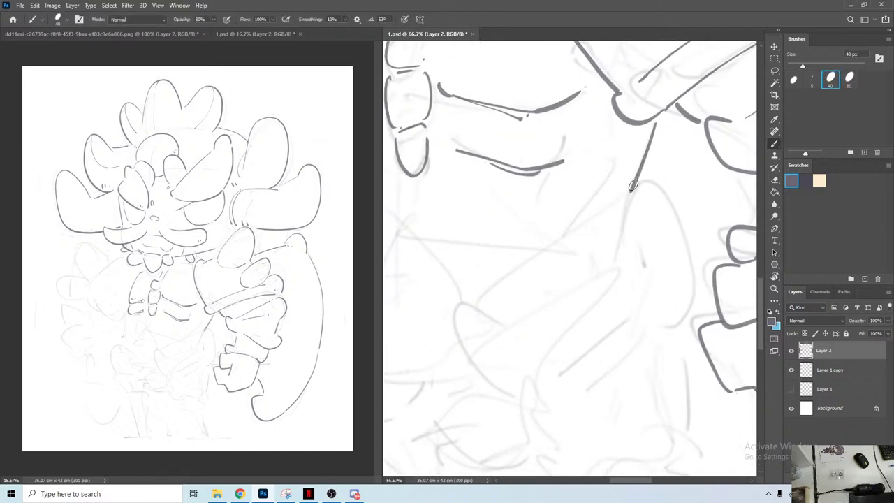
mouse_move(515, 318)
left_mouse_down()
mouse_move(585, 242)
mouse_move(593, 317)
mouse_move(664, 195)
left_mouse_up()
left_click_drag(712, 113, 559, 222)
mouse_move(498, 249)
left_mouse_down()
mouse_move(610, 135)
mouse_move(664, 132)
mouse_move(655, 237)
left_mouse_up()
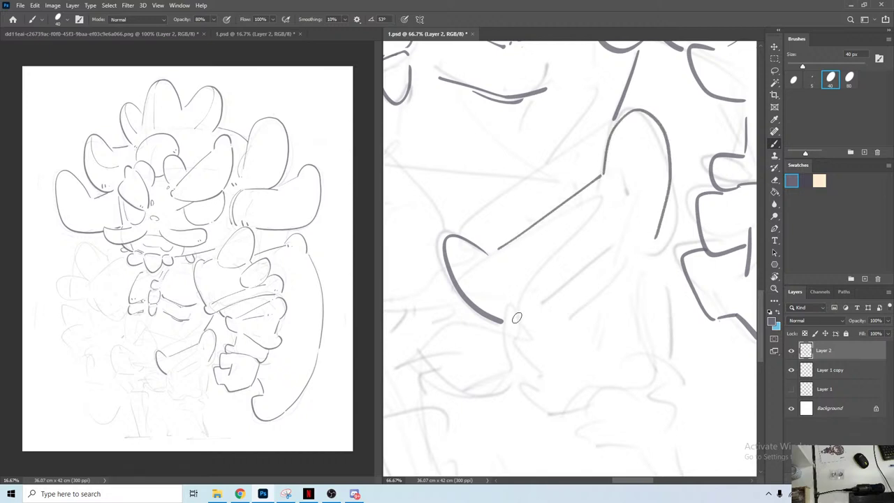
Step: Ink the thigh piece's lower edge and the rounded knee cuff beneath it, following the faint sketch
left_click_drag(518, 319, 631, 254)
mouse_move(596, 303)
left_mouse_down()
mouse_move(540, 305)
mouse_move(577, 346)
mouse_move(592, 326)
mouse_move(596, 347)
mouse_move(644, 321)
left_mouse_up()
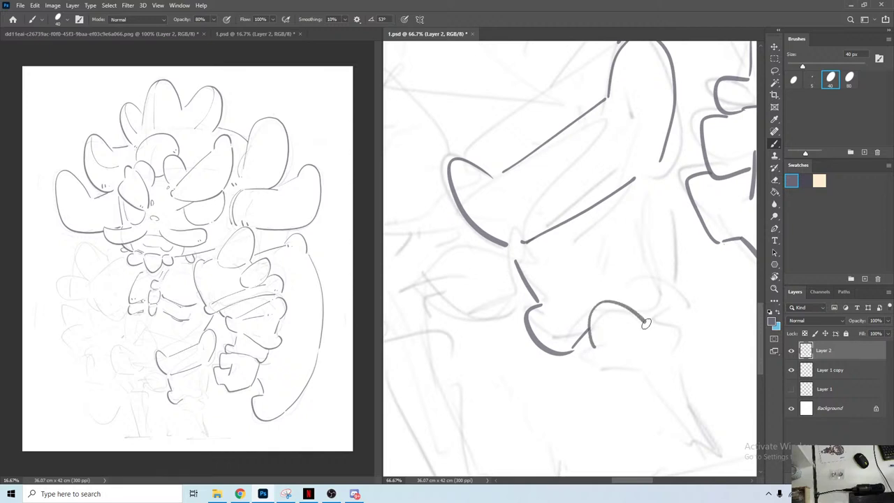
mouse_move(580, 356)
left_mouse_down()
mouse_move(633, 364)
mouse_move(619, 319)
left_mouse_up()
Step: Reset the canvas rotation and ink the right-hand leg's tapered shin, foot, cuff end and outer knee line
key("period")
key("r")
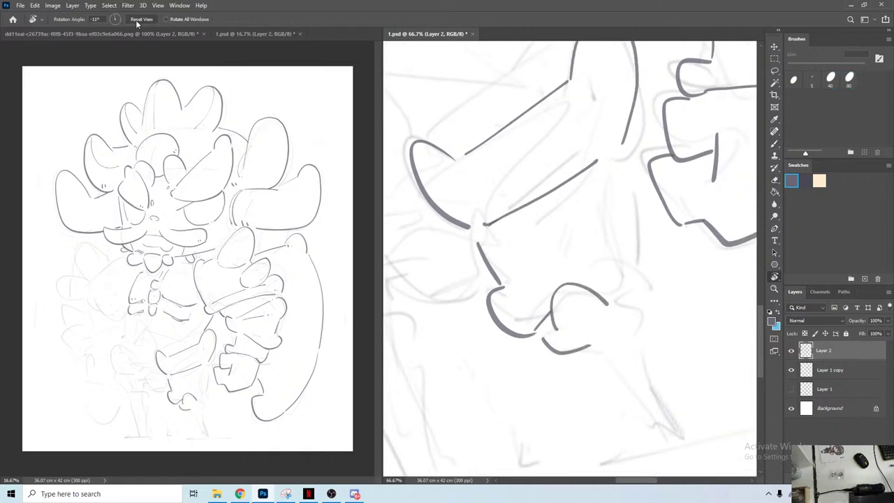
left_click(141, 19)
key("b")
left_click_drag(566, 353, 633, 463)
mouse_move(641, 300)
left_mouse_down()
mouse_move(634, 330)
mouse_move(651, 460)
left_mouse_up()
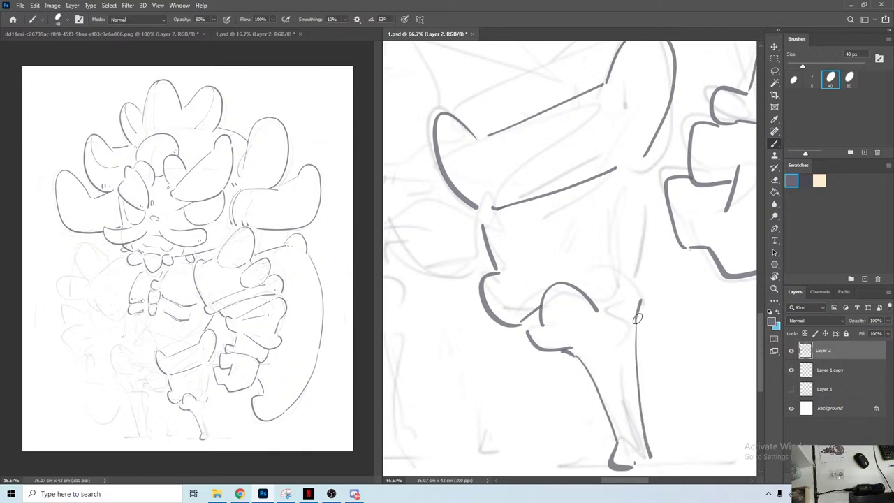
left_click_drag(599, 292, 644, 280)
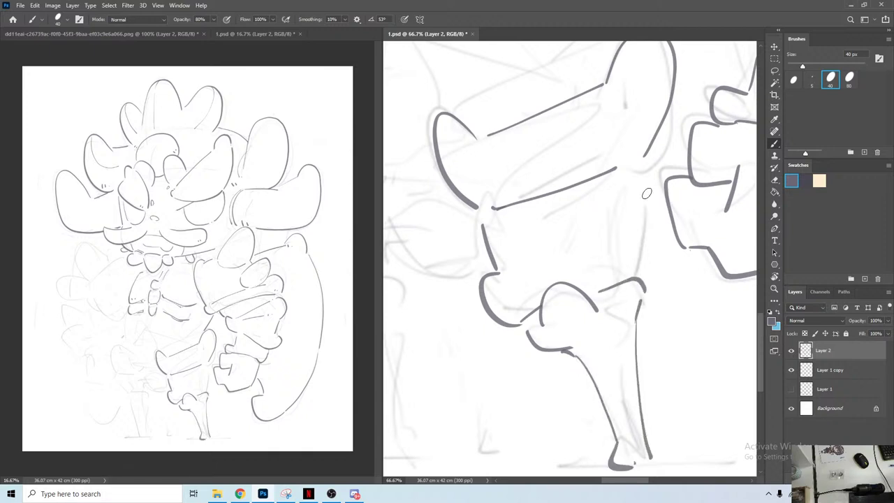
left_click_drag(644, 173, 641, 282)
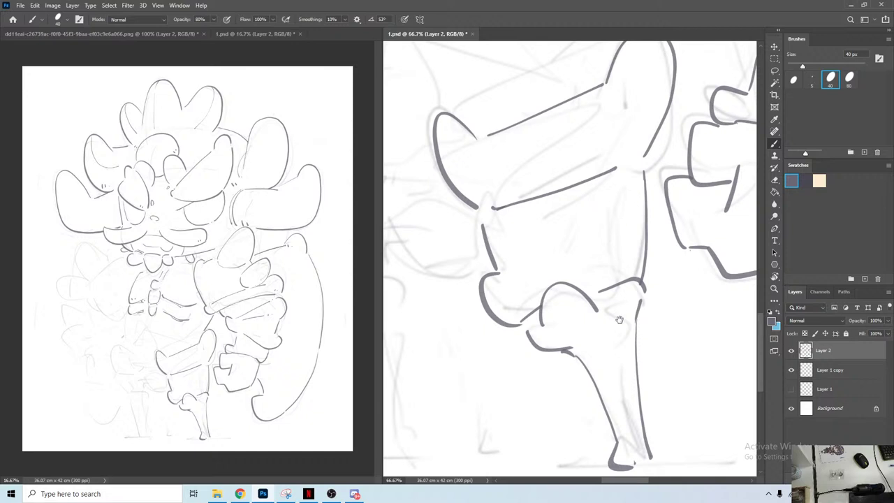
Step: Clean up the right-hand leg's outer line with the eraser and try a straight ground line under its foot
left_click_drag(619, 319, 591, 236)
key("e")
mouse_move(622, 371)
left_mouse_down()
mouse_move(608, 222)
mouse_move(619, 213)
mouse_move(611, 251)
mouse_move(617, 377)
left_mouse_up()
key("b")
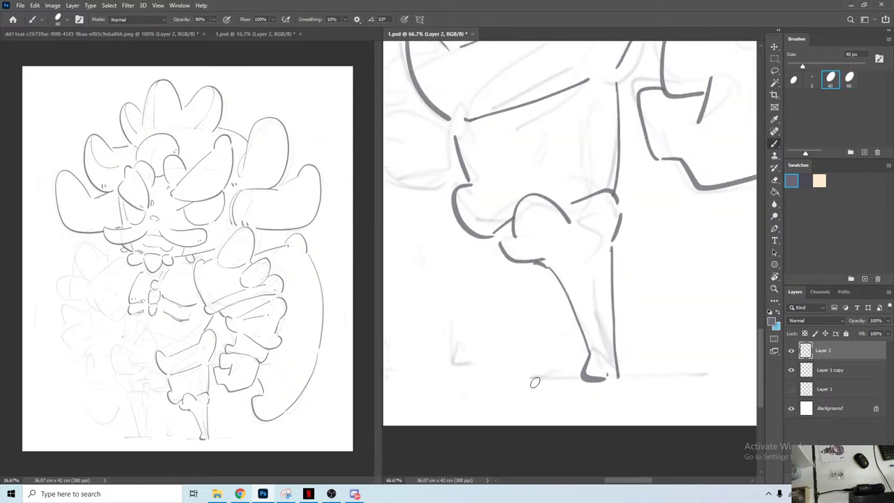
left_click_drag(557, 378, 650, 377)
key("ctrl+z")
Step: Ink the curve between the legs, then the left-hand leg's knee cuff and outer shin line
left_click_drag(562, 336, 605, 469)
left_click_drag(524, 216, 635, 204)
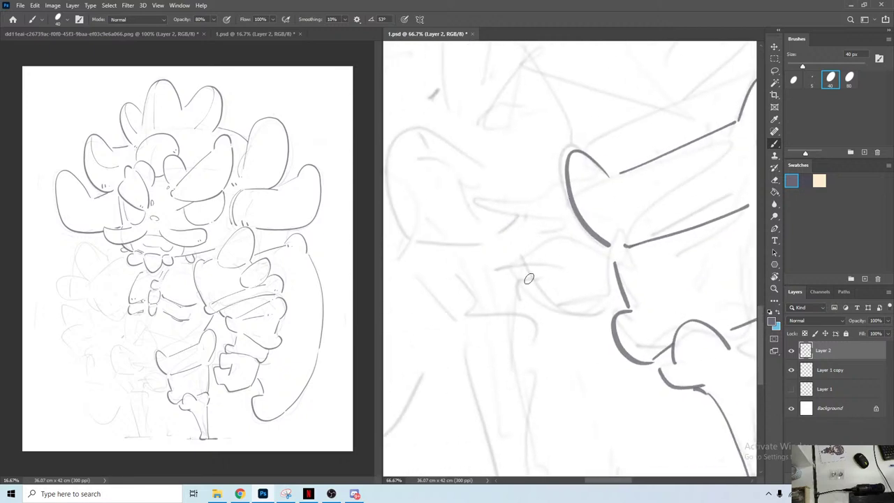
left_click_drag(515, 263, 615, 302)
mouse_move(415, 253)
left_mouse_down()
mouse_move(437, 290)
mouse_move(440, 329)
mouse_move(534, 306)
mouse_move(529, 354)
left_mouse_up()
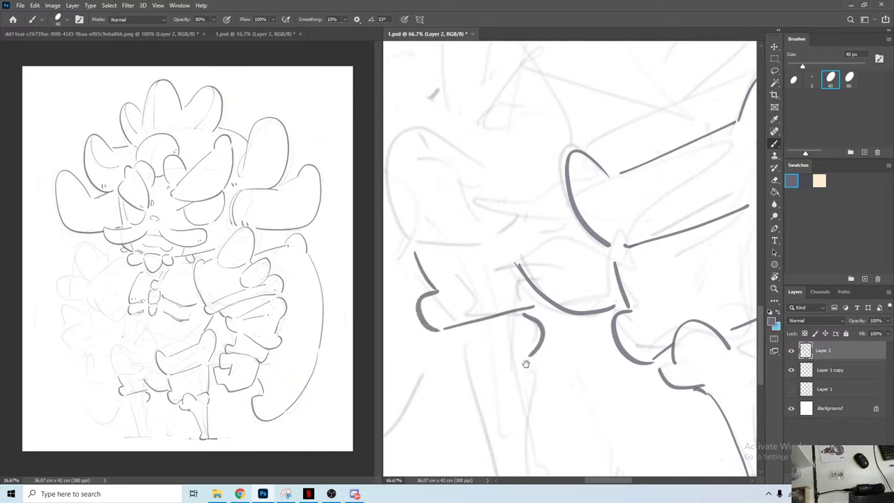
mouse_move(459, 340)
left_mouse_down()
mouse_move(473, 264)
mouse_move(513, 413)
left_mouse_up()
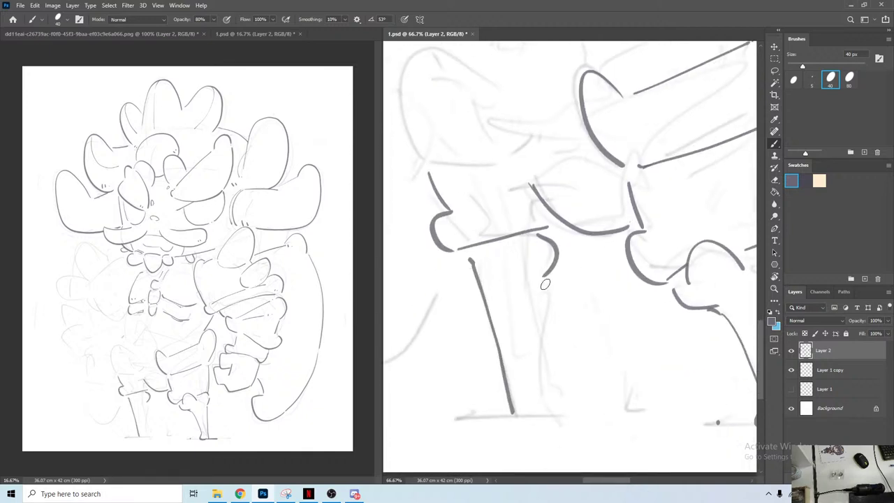
left_click_drag(544, 278, 549, 412)
key("e")
key("ctrl+z")
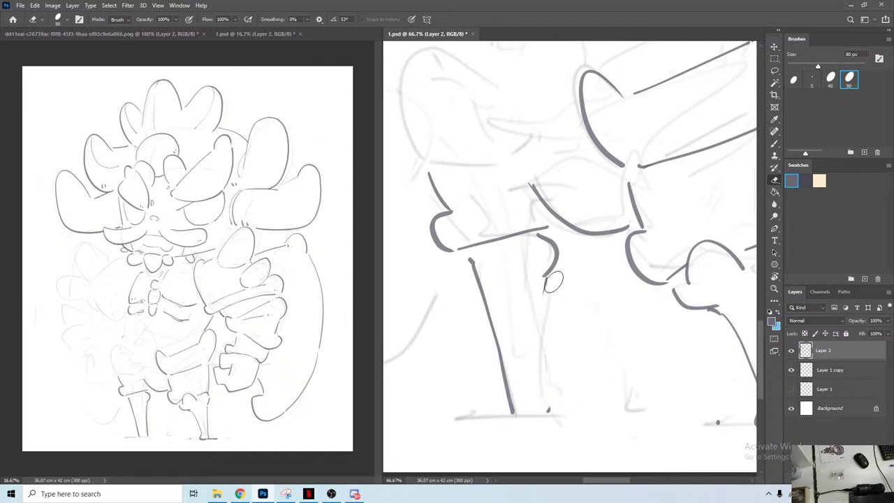
left_click_drag(551, 281, 537, 396)
key("b")
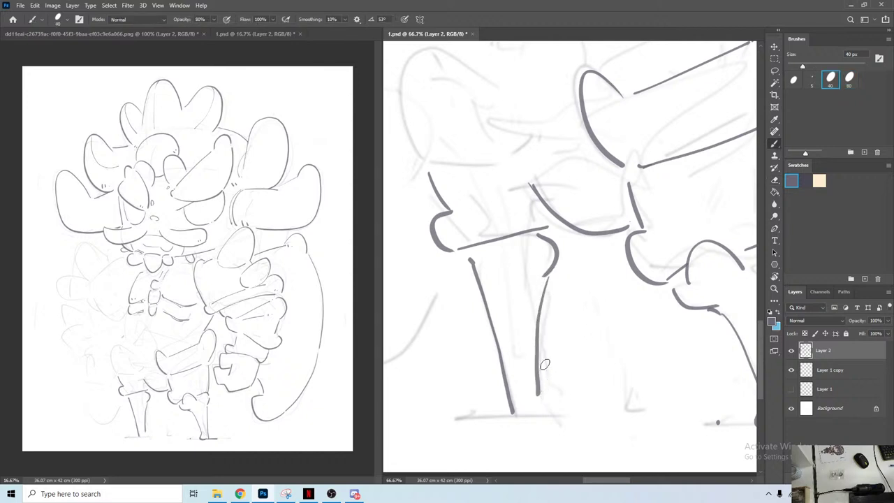
key("e")
key("ctrl+z")
key("b")
key("e")
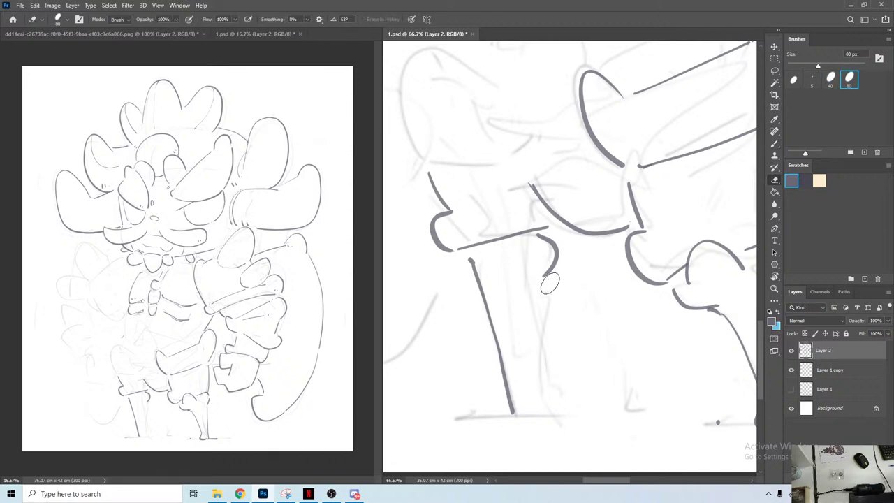
Step: Ink the left-hand leg's inner shin line from the knee cuff to the foot and the ground line beneath it
key("b")
mouse_move(549, 274)
left_mouse_down()
mouse_move(535, 405)
mouse_move(577, 413)
left_mouse_up()
Step: Ink the large rounded thigh piece above the left-hand knee cuff and refine its line with the eraser
left_click_drag(546, 197, 567, 322)
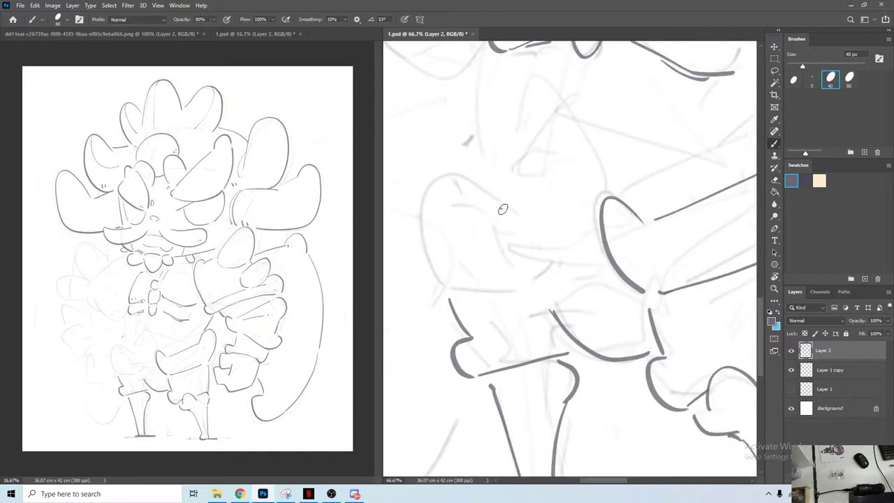
left_click_drag(435, 179, 475, 288)
key("e")
left_click_drag(433, 180, 472, 287)
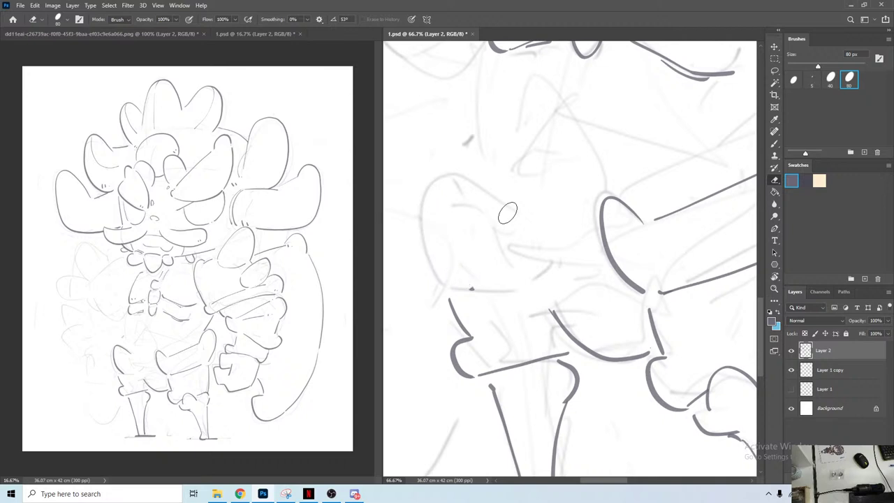
key("b")
mouse_move(508, 207)
left_mouse_down()
mouse_move(438, 172)
mouse_move(467, 290)
mouse_move(480, 294)
mouse_move(464, 286)
mouse_move(548, 270)
left_mouse_up()
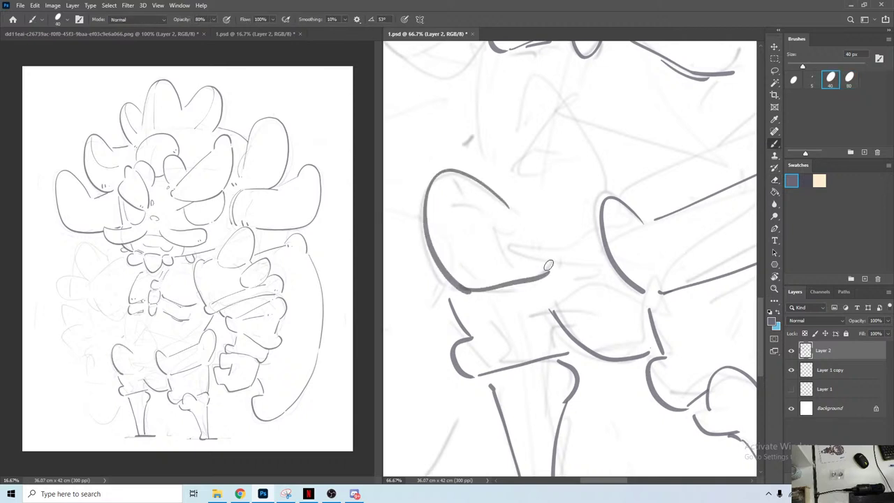
key("e")
left_click_drag(469, 284, 545, 274)
mouse_move(428, 227)
left_mouse_down()
mouse_move(466, 283)
mouse_move(437, 175)
mouse_move(489, 187)
mouse_move(509, 208)
left_mouse_up()
key("b")
Step: Ink the second rounded peak of the left-hand thigh piece and the side line of the waist above it
mouse_move(419, 269)
left_mouse_down()
mouse_move(507, 211)
mouse_move(451, 299)
mouse_move(552, 264)
left_mouse_up()
mouse_move(532, 206)
left_mouse_down()
mouse_move(519, 276)
mouse_move(506, 202)
mouse_move(575, 275)
left_mouse_up()
mouse_move(489, 152)
left_mouse_down()
mouse_move(446, 193)
mouse_move(427, 287)
left_mouse_up()
Step: Ink the large pointed shoulder tuft and the smaller tuft below it on the figure's left-hand arm
left_click_drag(745, 181, 634, 254)
left_click_drag(590, 234, 647, 223)
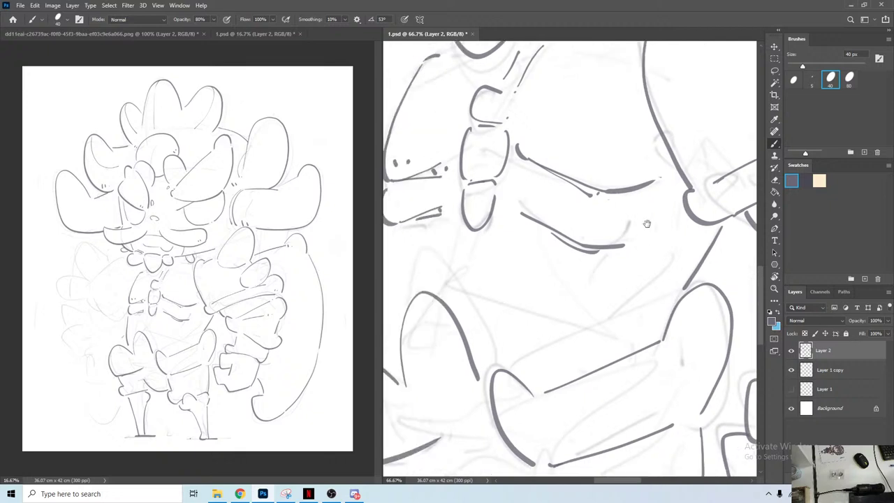
left_click_drag(514, 253, 646, 228)
left_click_drag(549, 161, 651, 347)
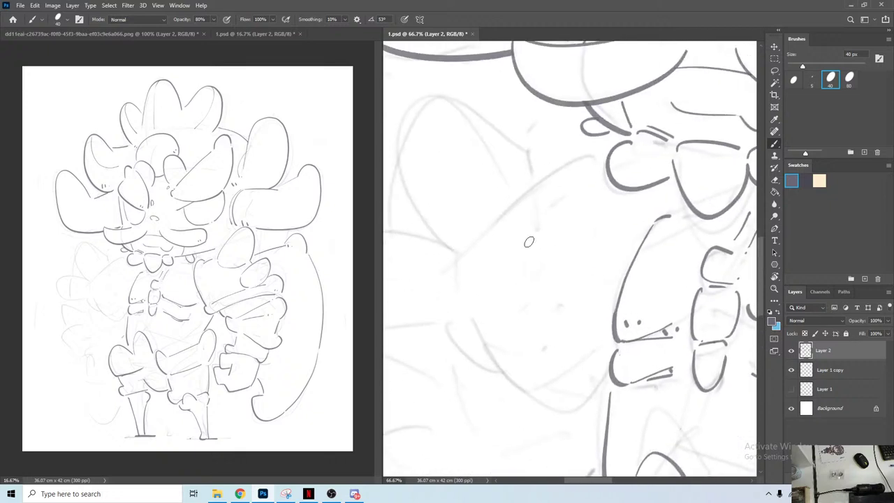
left_click_drag(455, 193, 477, 179)
mouse_move(564, 155)
left_mouse_down()
mouse_move(451, 124)
mouse_move(535, 239)
left_mouse_up()
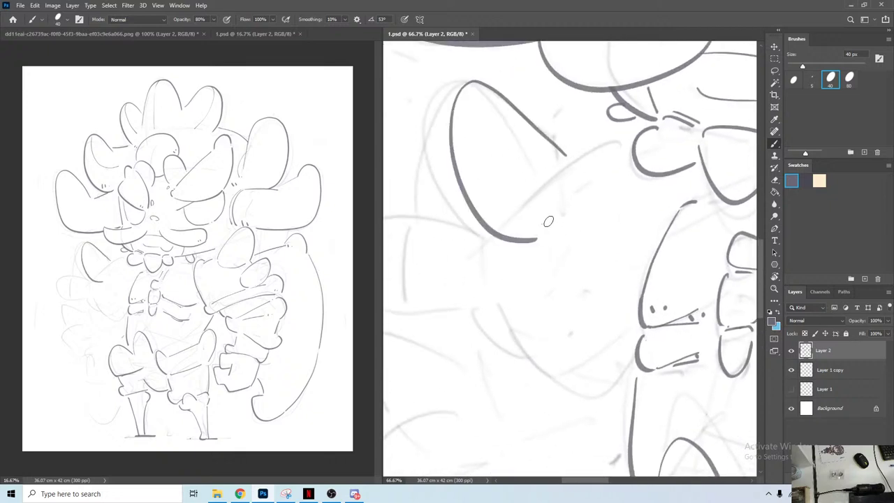
mouse_move(480, 259)
left_mouse_down()
mouse_move(596, 211)
mouse_move(579, 239)
mouse_move(606, 279)
left_mouse_up()
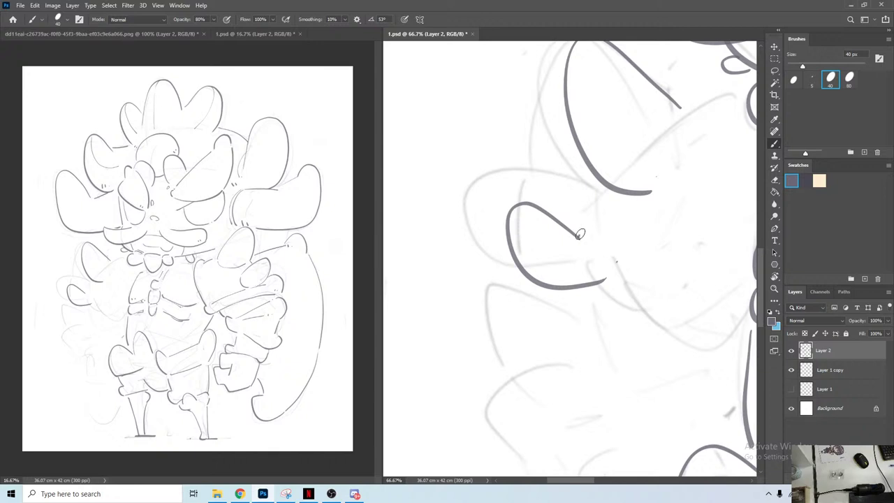
Step: Ink the lower contour of the left-hand upper arm and the shoulder line running up to the collar
mouse_move(579, 234)
left_mouse_down()
mouse_move(610, 194)
mouse_move(499, 182)
left_mouse_up()
mouse_move(517, 269)
left_mouse_down()
mouse_move(538, 292)
mouse_move(614, 284)
mouse_move(652, 259)
left_mouse_up()
mouse_move(618, 100)
left_mouse_down()
mouse_move(611, 100)
mouse_move(654, 56)
mouse_move(548, 167)
left_mouse_up()
key("ctrl+z")
left_click_drag(479, 201, 525, 169)
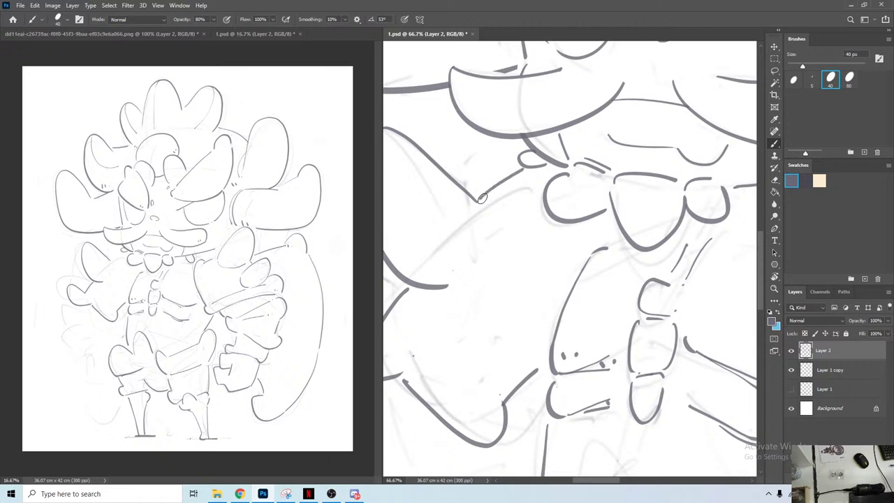
Step: Ink the two rounded forearm tufts, the short wrist line and the small boxy thumb of the left-hand arm
left_click_drag(495, 248, 603, 132)
mouse_move(481, 300)
left_mouse_down()
mouse_move(507, 164)
mouse_move(514, 189)
mouse_move(433, 234)
mouse_move(484, 211)
mouse_move(454, 309)
mouse_move(570, 245)
left_mouse_up()
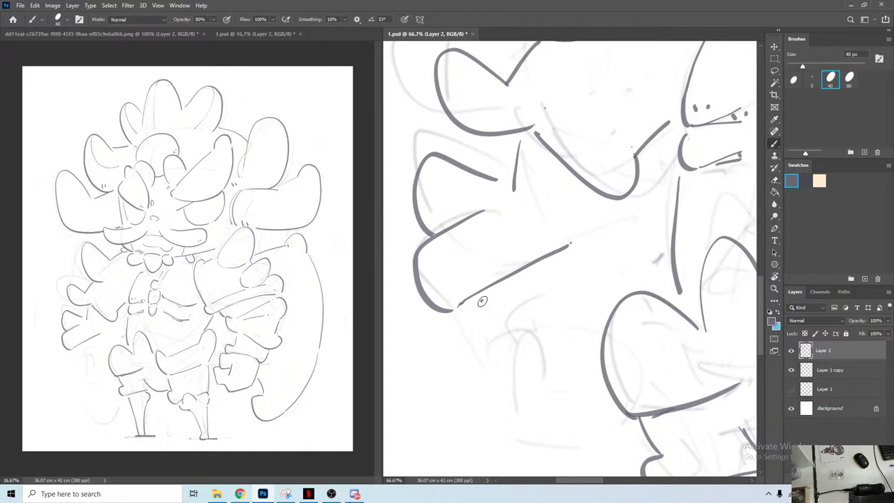
left_click_drag(481, 300, 562, 339)
left_click_drag(561, 305, 573, 327)
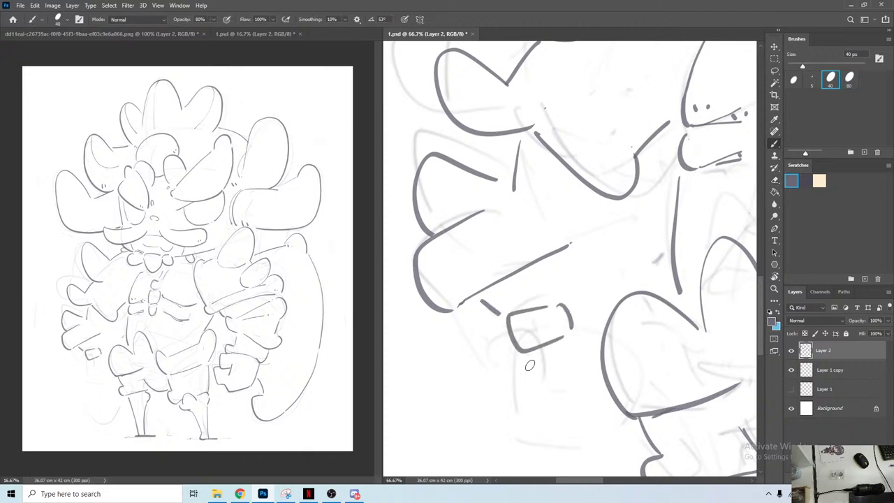
Step: Ink the left-hand fist's outline and the inner end of the sleeve next to the waist
mouse_move(515, 358)
left_mouse_down()
mouse_move(507, 412)
mouse_move(517, 427)
left_mouse_up()
left_click_drag(567, 336, 593, 339)
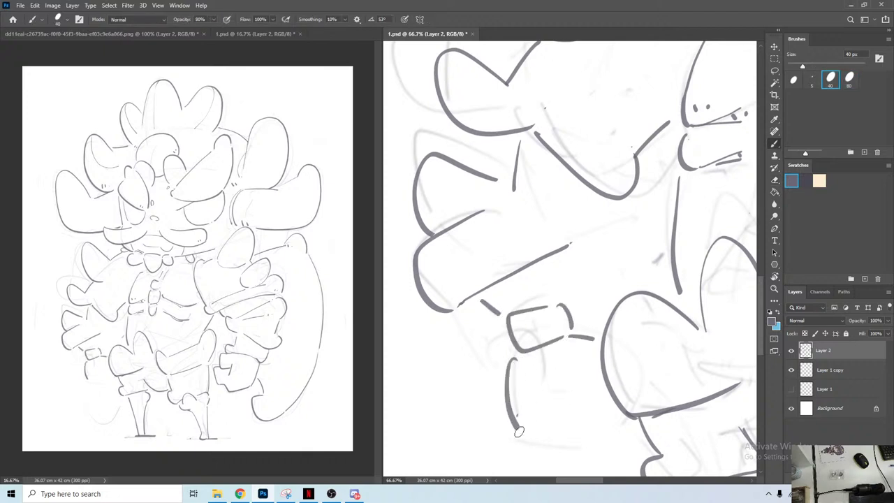
left_click_drag(518, 428, 613, 434)
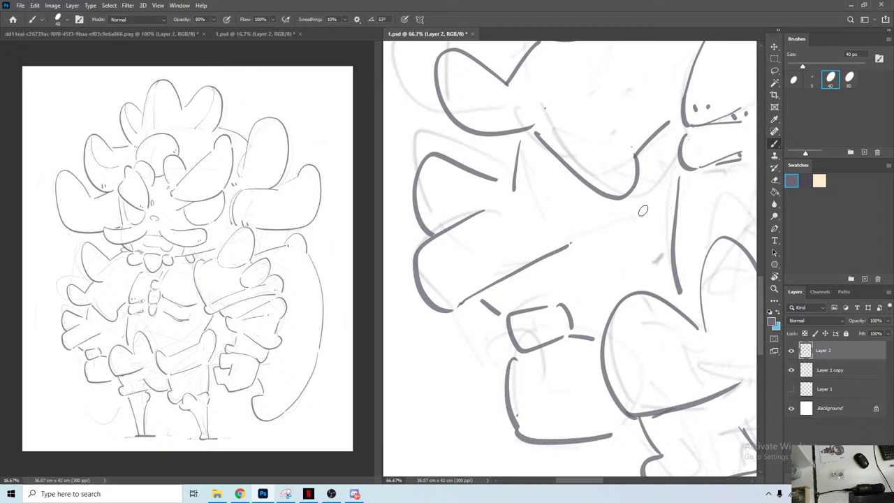
mouse_move(651, 171)
left_mouse_down()
mouse_move(652, 190)
mouse_move(621, 243)
left_mouse_up()
mouse_move(640, 276)
left_mouse_down()
mouse_move(641, 244)
mouse_move(639, 287)
left_mouse_up()
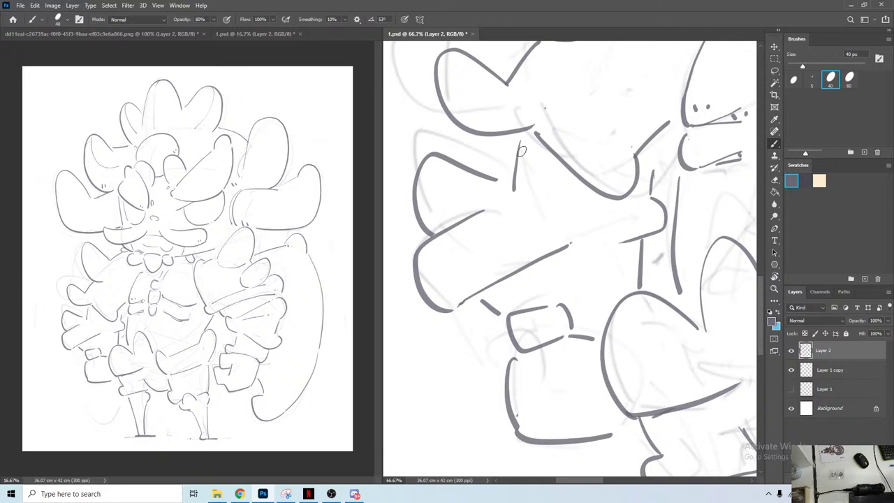
Step: Ink the cape's rounded top and upper outer edge behind the left-hand shoulder tufts
mouse_move(522, 158)
left_mouse_down()
mouse_move(528, 252)
mouse_move(537, 232)
mouse_move(543, 279)
left_mouse_up()
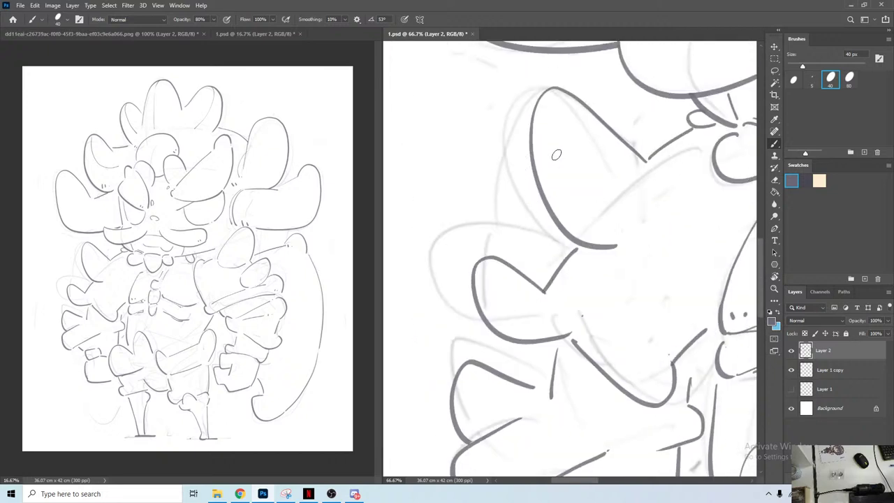
mouse_move(644, 111)
left_mouse_down()
mouse_move(614, 151)
mouse_move(569, 165)
left_mouse_up()
key("ctrl+z")
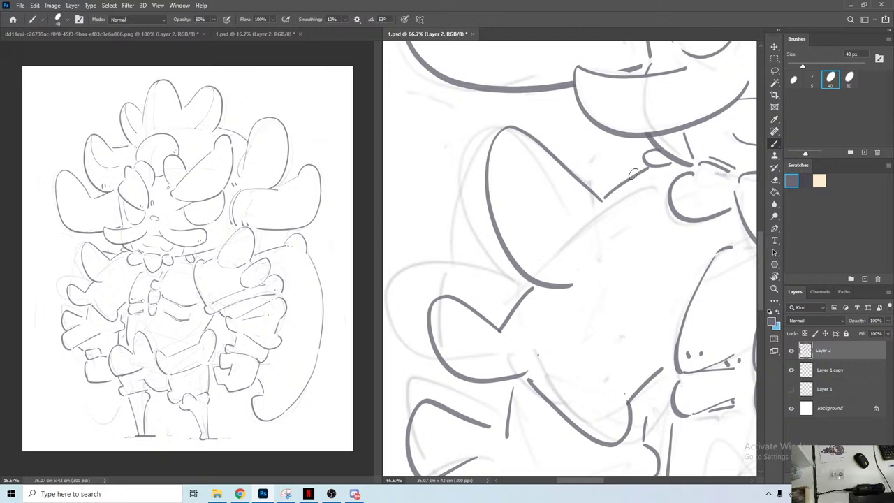
left_click_drag(632, 174, 562, 165)
mouse_move(474, 157)
left_mouse_down()
mouse_move(414, 162)
mouse_move(417, 208)
mouse_move(447, 168)
mouse_move(452, 140)
mouse_move(441, 106)
mouse_move(435, 287)
left_mouse_up()
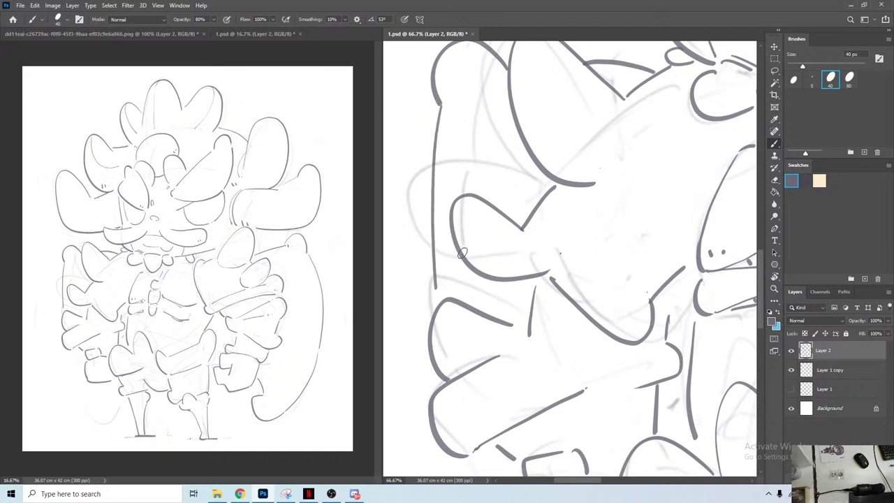
Step: Ink the cape's lower edge as a long curve from below the forearm to a rounded tip beside the leg, redrawing unsatisfactory strokes
left_click_drag(480, 311, 453, 189)
mouse_move(470, 377)
left_mouse_down()
mouse_move(425, 262)
mouse_move(537, 453)
mouse_move(573, 387)
mouse_move(563, 294)
left_mouse_up()
key("ctrl+z")
mouse_move(458, 158)
left_mouse_down()
mouse_move(482, 315)
mouse_move(541, 435)
mouse_move(636, 393)
mouse_move(645, 343)
left_mouse_up()
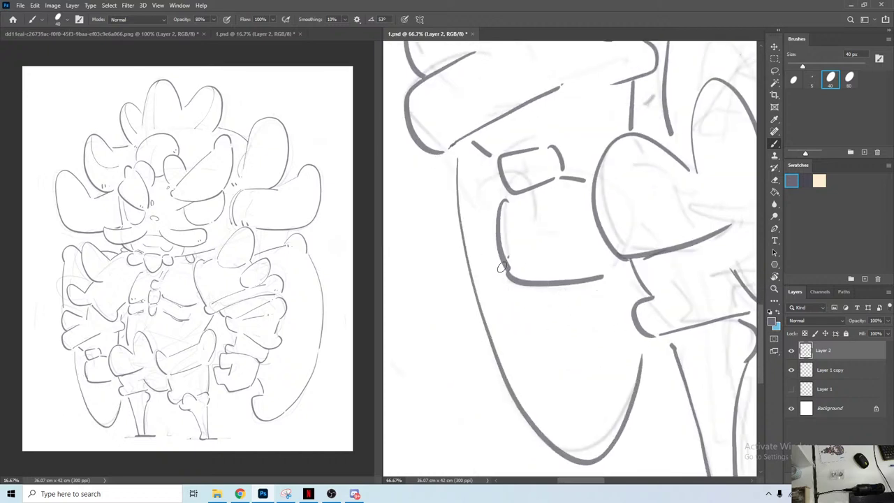
key("ctrl+z")
mouse_move(444, 175)
left_mouse_down()
mouse_move(577, 423)
mouse_move(664, 403)
mouse_move(638, 341)
left_mouse_up()
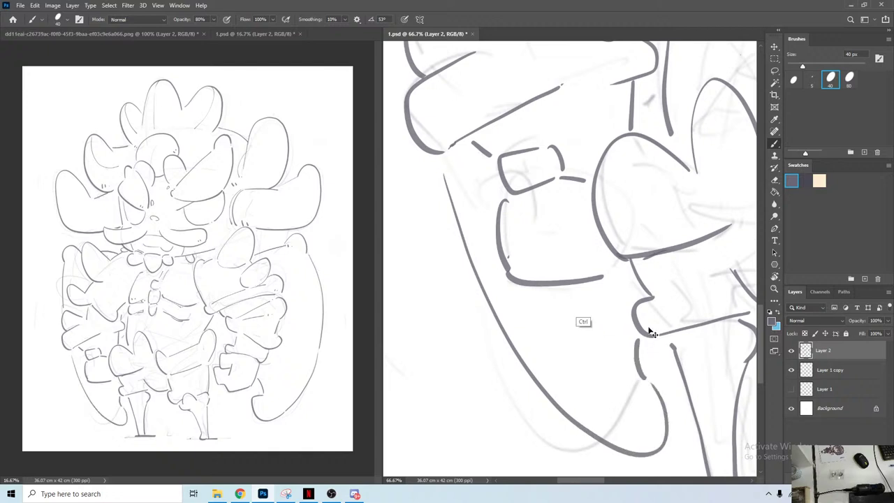
Step: Undo the last cape strokes and redraw the cape's lower outer edge as a long curve ending in a rounded tip beside the leg
key("ctrl+z")
key("ctrl+z")
mouse_move(452, 237)
left_mouse_down()
mouse_move(512, 399)
mouse_move(643, 403)
mouse_move(641, 385)
mouse_move(600, 362)
mouse_move(615, 293)
left_mouse_up()
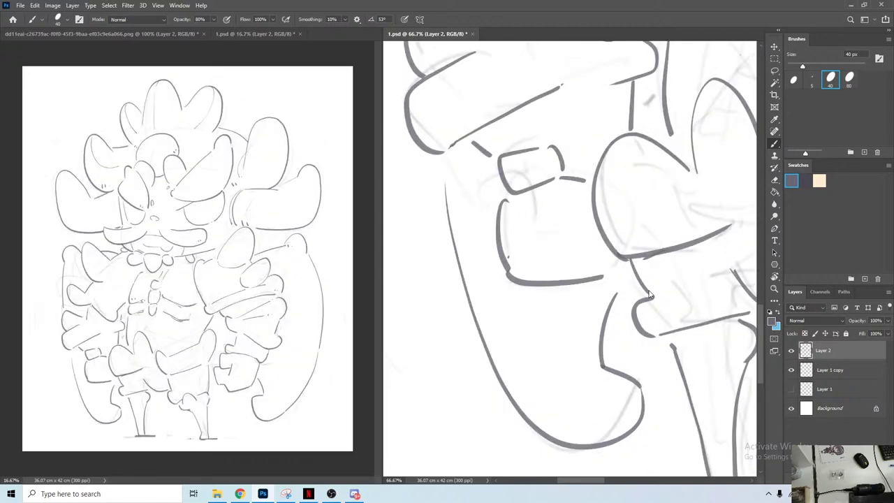
Step: Try a rounded U-shaped pupil inside the right-hand eye and undo it
left_click_drag(633, 194, 467, 426)
left_click_drag(637, 63, 493, 329)
left_click_drag(635, 43, 481, 311)
left_click_drag(559, 246, 705, 89)
left_click_drag(539, 225, 613, 184)
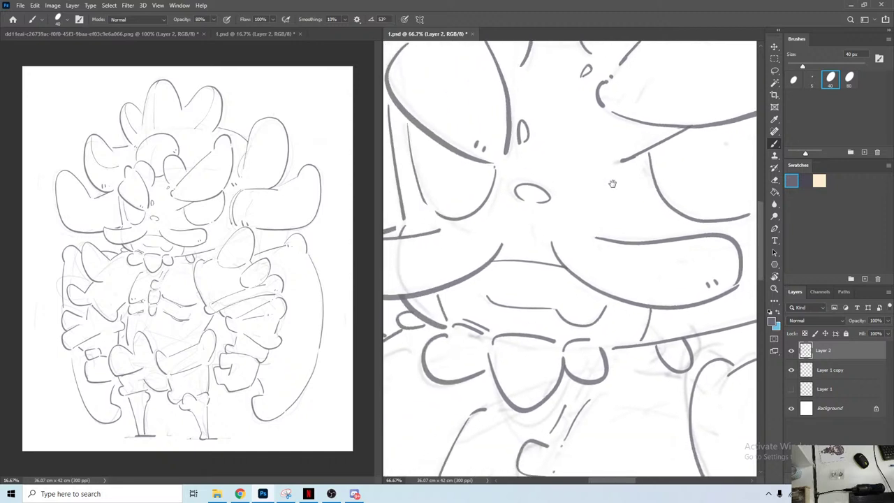
mouse_move(429, 143)
left_mouse_down()
mouse_move(437, 185)
mouse_move(457, 209)
left_mouse_up()
left_click_drag(602, 184, 472, 195)
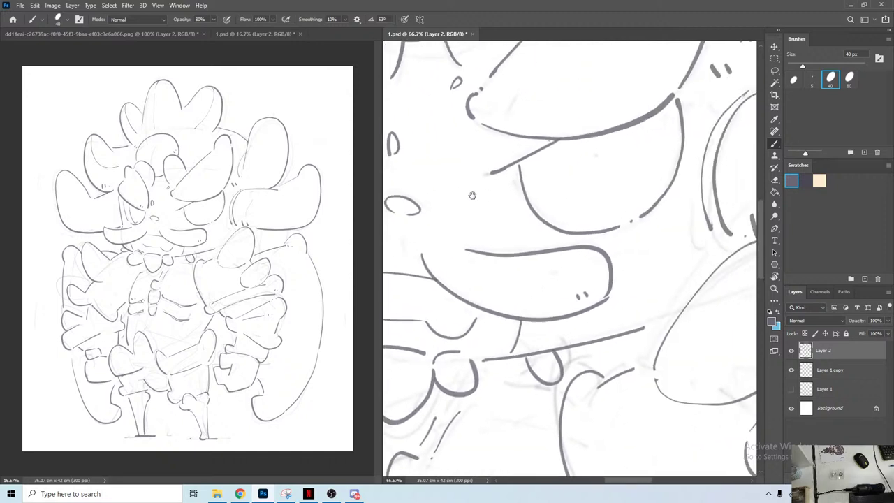
left_click_drag(539, 157, 564, 222)
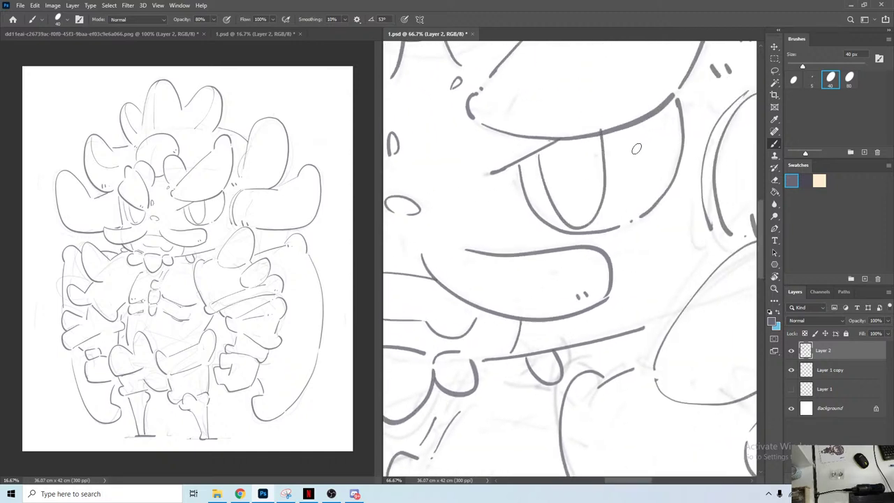
key("ctrl+z")
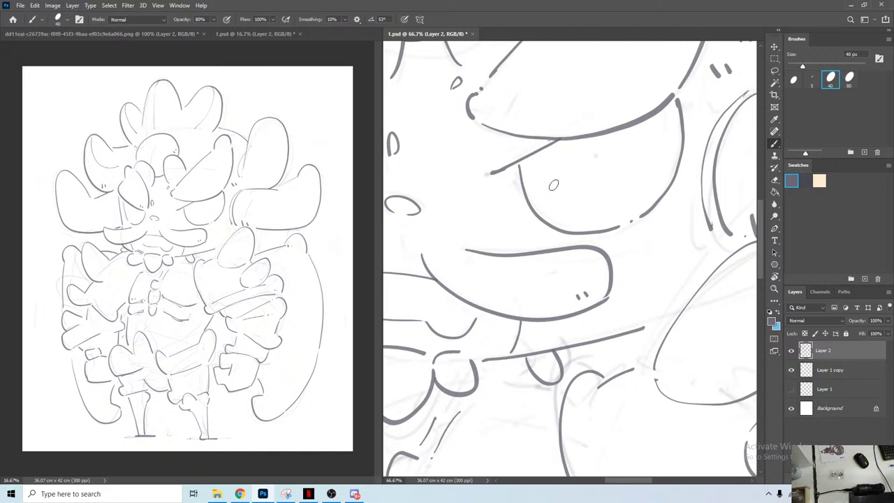
left_click_drag(542, 160, 555, 216)
key("ctrl+z")
Step: Ink a short vertical slit pupil in the right-hand eye and another in the left-hand eye
mouse_move(565, 167)
left_mouse_down()
mouse_move(566, 209)
mouse_move(658, 133)
mouse_move(751, 105)
left_mouse_up()
key("space")
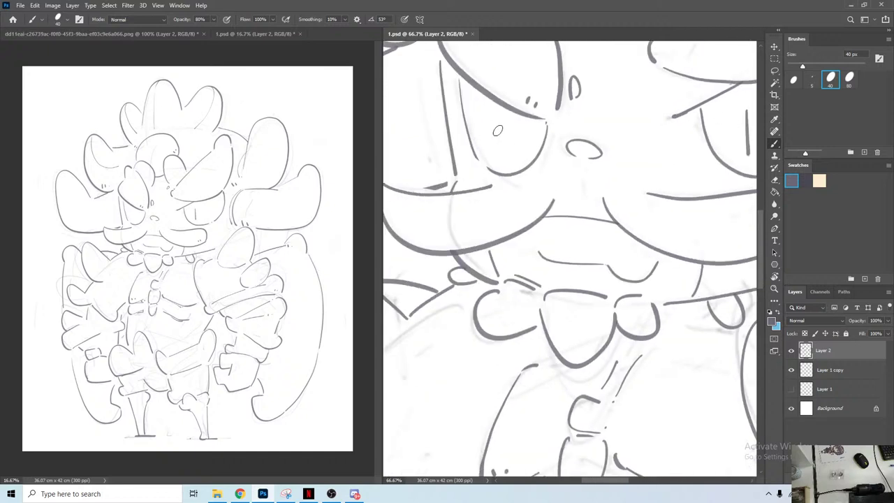
left_click_drag(511, 121, 509, 155)
left_click_drag(536, 125, 500, 166)
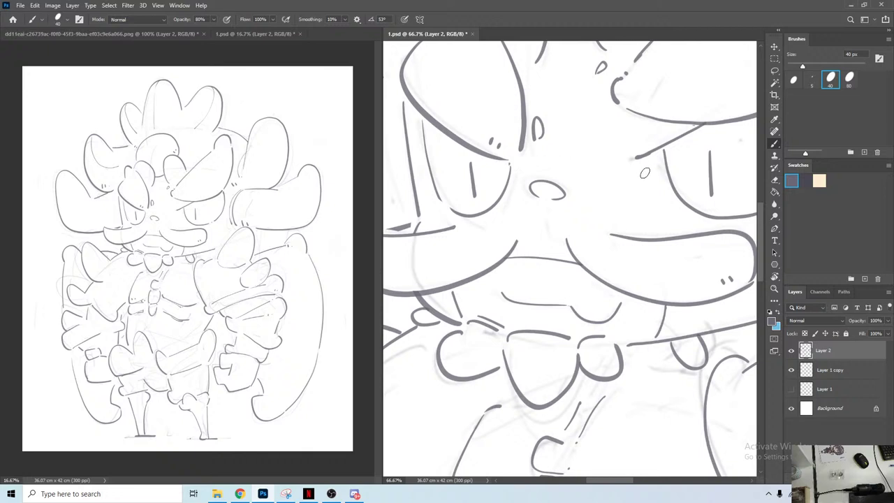
Step: Erase the right-hand eye's slit pupil and redraw it closer to the nose
key("e")
left_click_drag(711, 183, 706, 151)
key("b")
left_click_drag(696, 198, 693, 151)
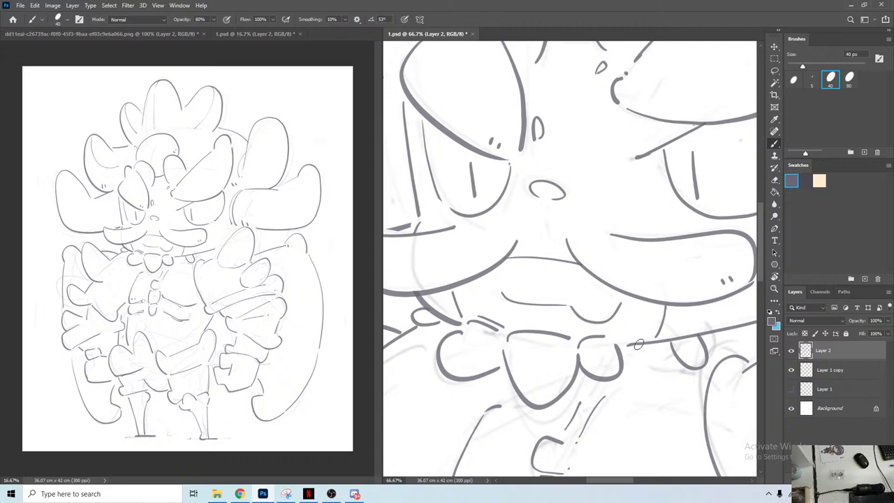
left_click_drag(654, 317, 616, 349)
key("r")
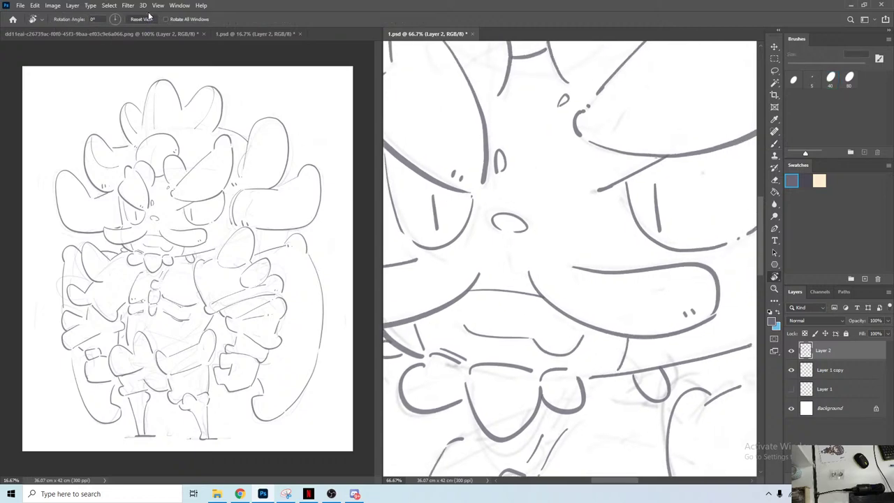
left_click_drag(564, 241, 579, 209)
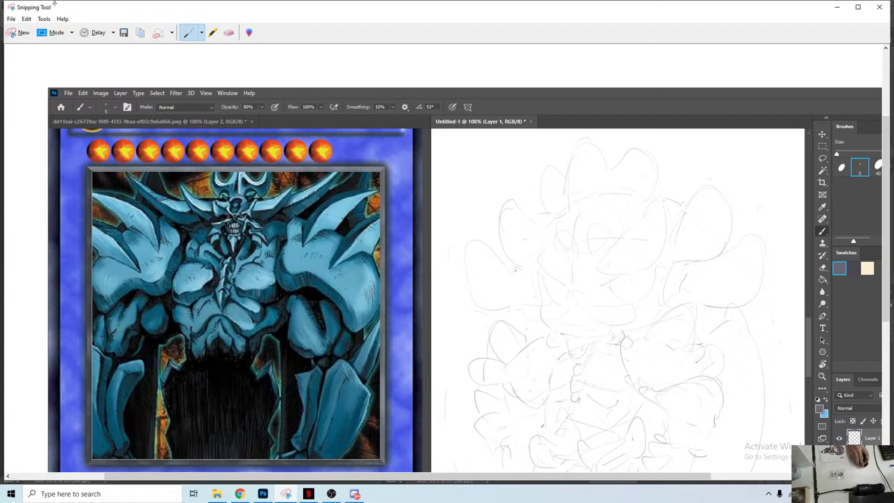
Step: Capture the whole screen with Snipping Tool, and switch back to Photoshop to save 1.psd
left_click(14, 33)
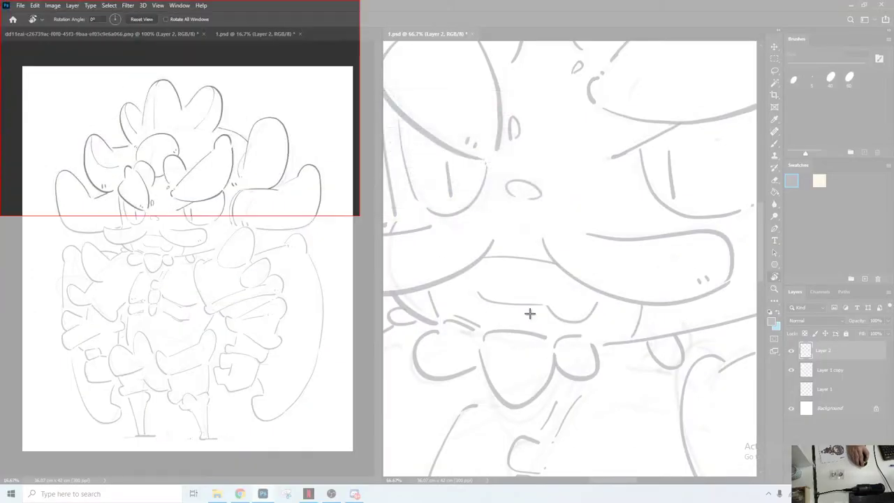
left_click_drag(530, 313, 893, 502)
key("alt+Tab")
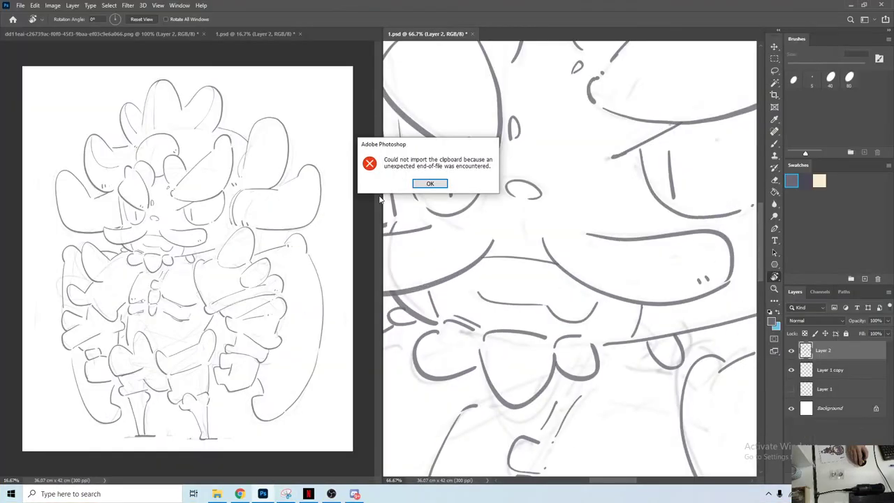
left_click(430, 184)
key("ctrl+s")
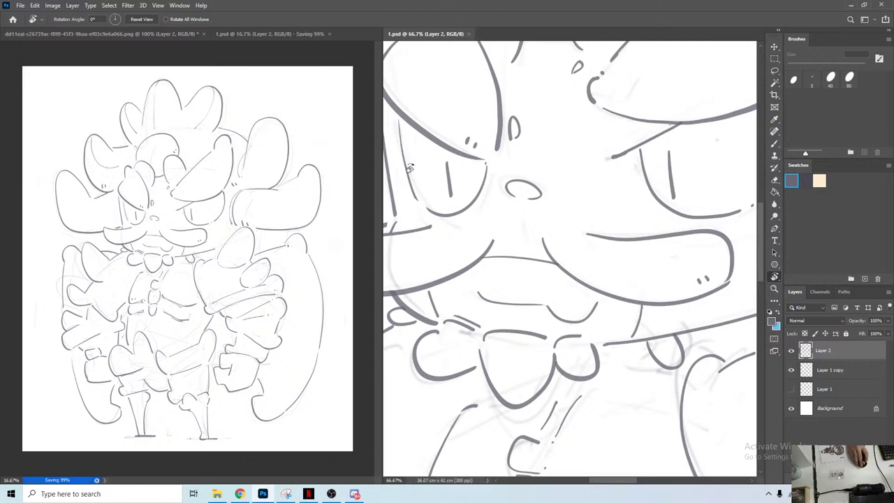
Step: Switch to Snipping Tool and save the capture as a PNG named "wip 2" in the 3 god folder
left_click(287, 493)
right_click(310, 273)
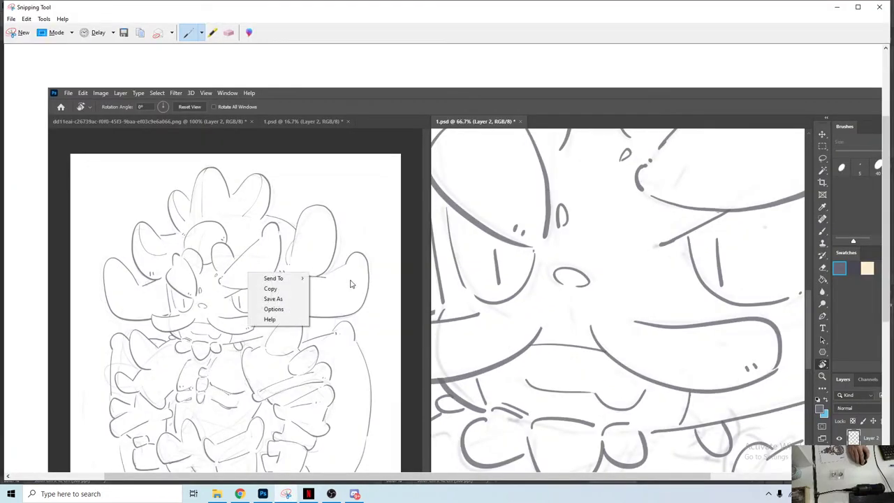
left_click(273, 298)
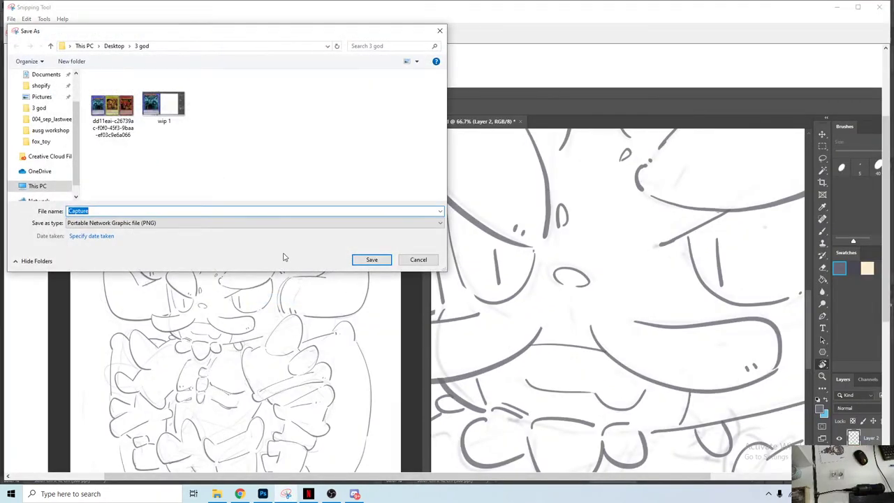
type("wip 2")
key("Return")
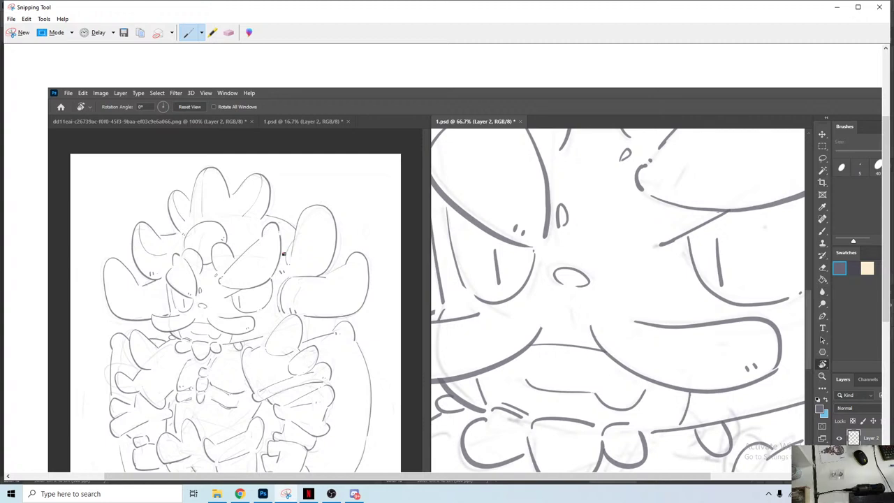
Step: Switch to Photoshop and save a JPEG copy of the drawing as 1_lineart_1 with quality 12, Baseline Optimized
left_click(262, 493)
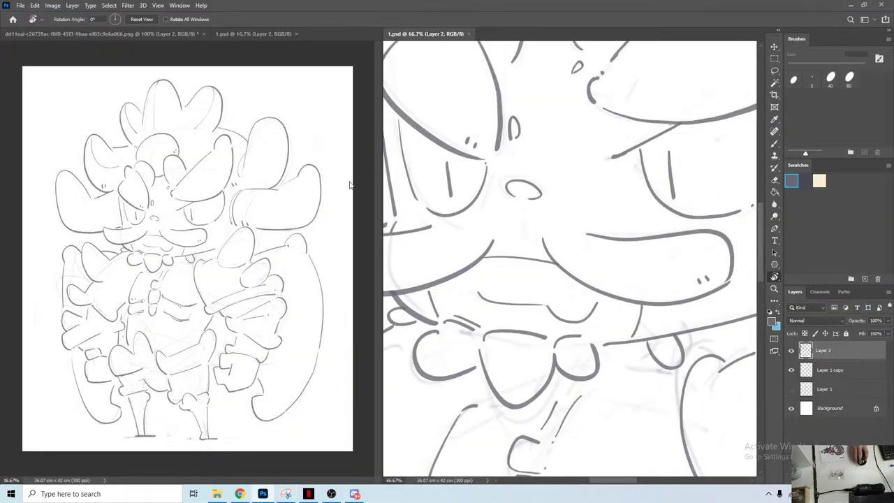
key("ctrl+shift+s")
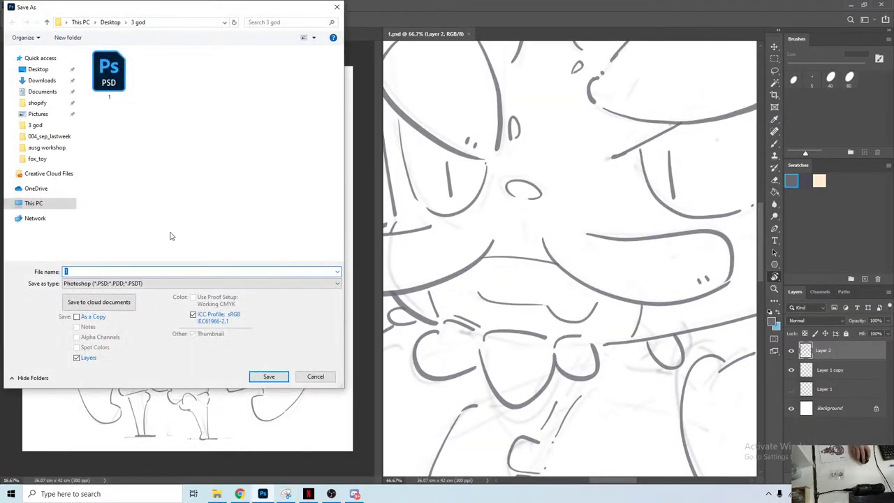
left_click(91, 283)
left_click(109, 358)
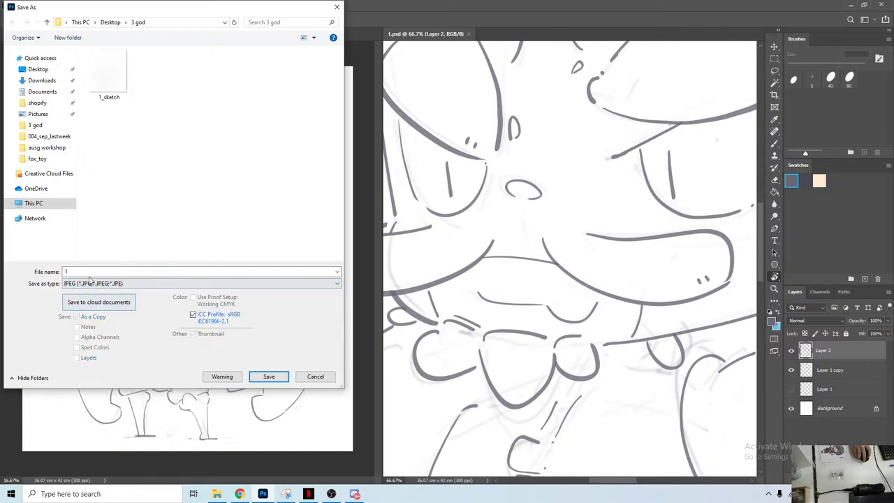
left_click(86, 271)
type("1_")
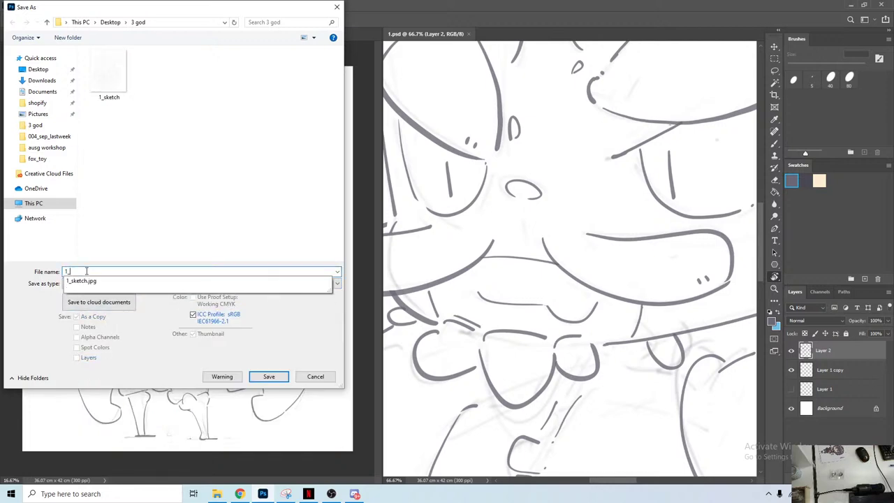
type("lineart_")
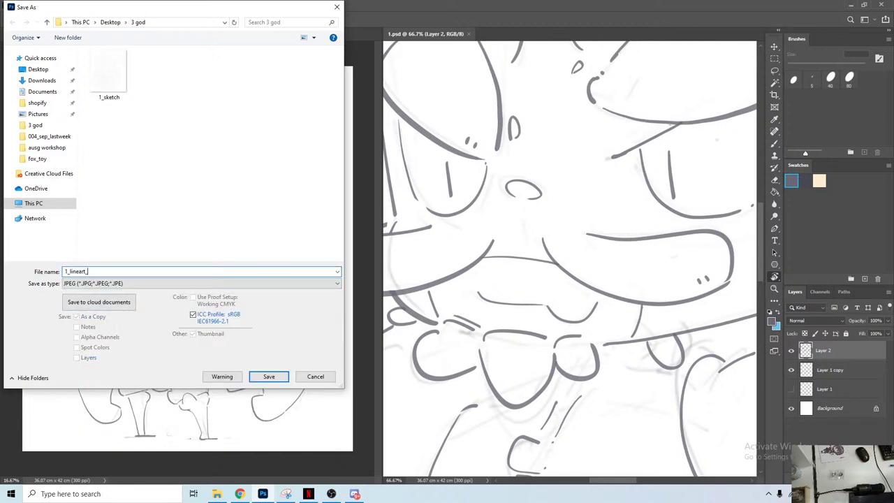
key("Return")
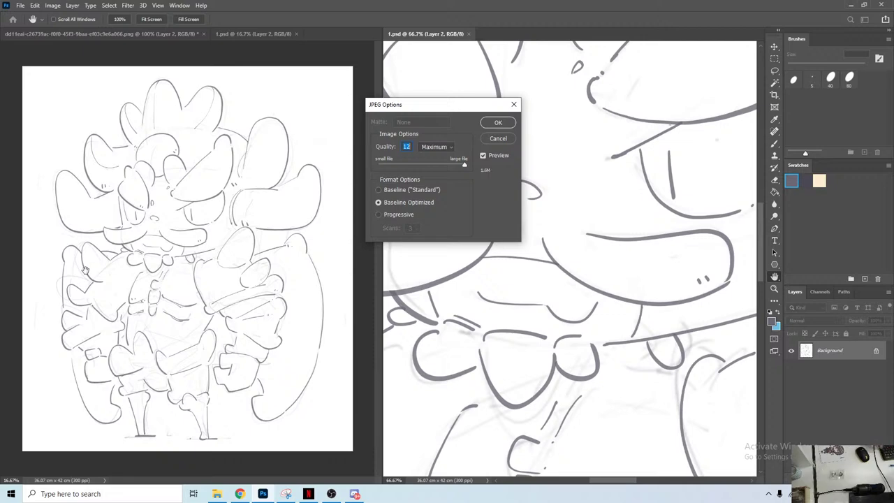
key("Return")
key("r")
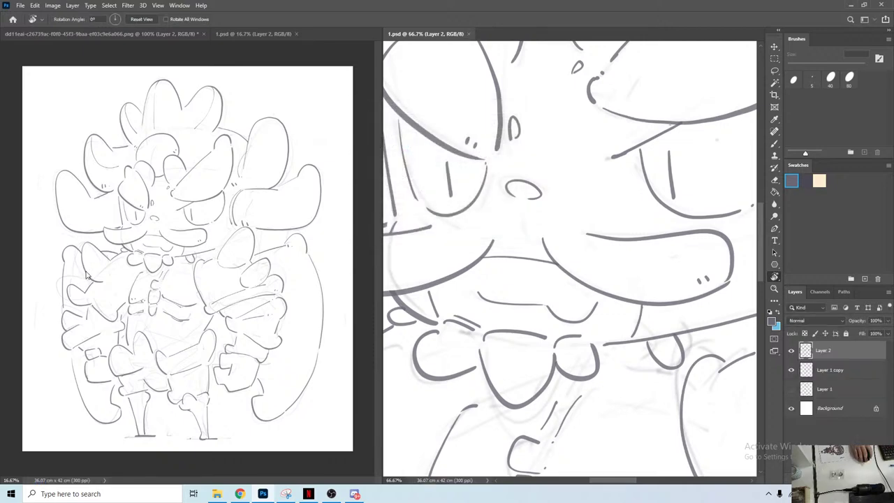
Step: Switch to Chrome and upload wip 2 and 1_lineart_1 to the Facebook album "i am not drawing, i am trading my life for jpgs."
left_click(246, 493)
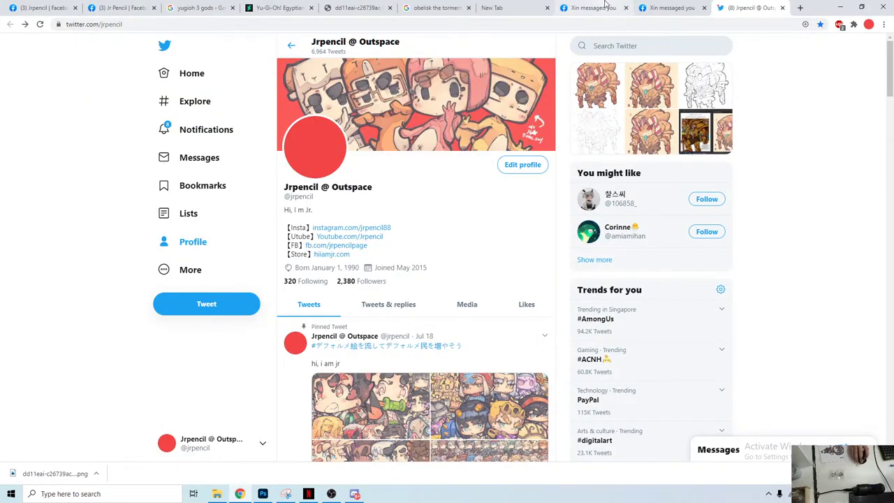
left_click(605, 7)
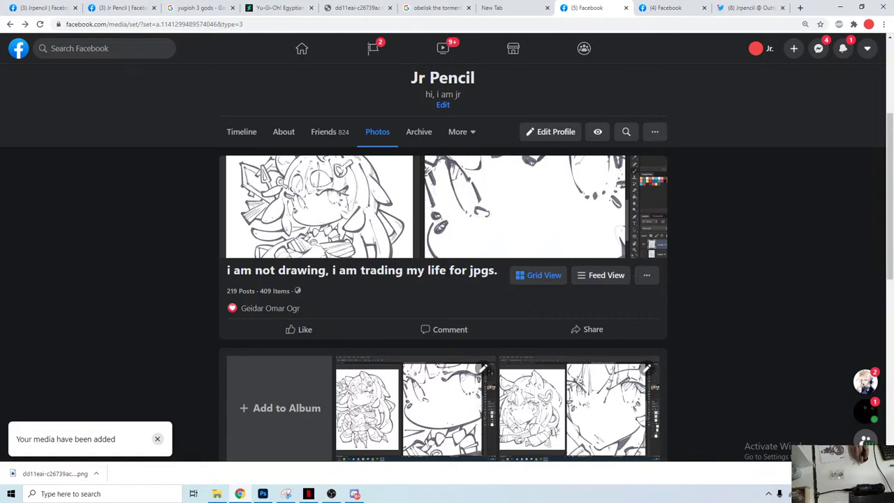
left_click(298, 419)
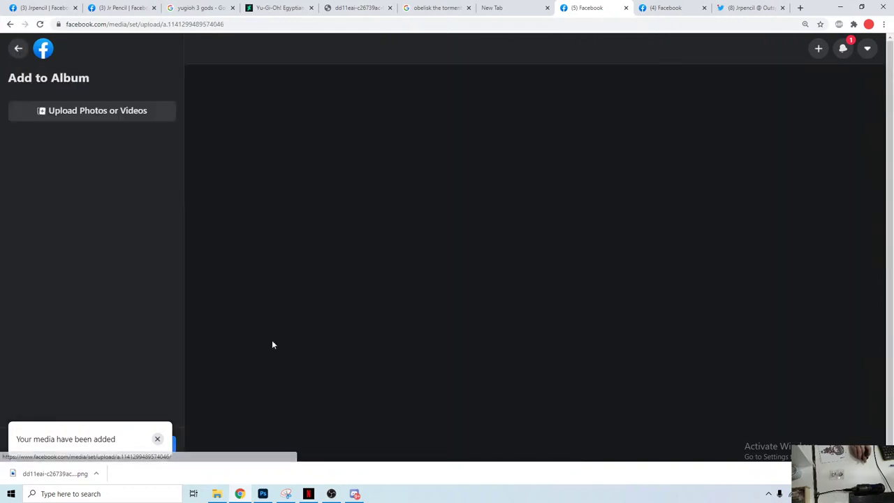
left_click(108, 112)
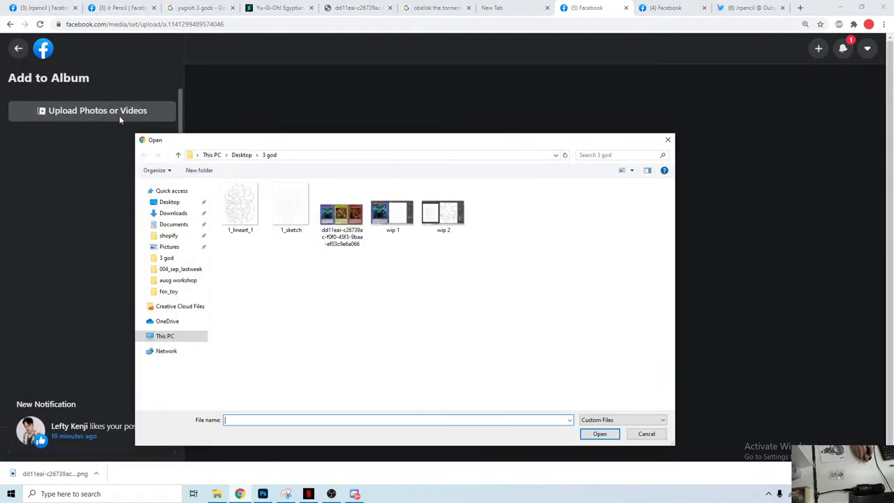
left_click(451, 225)
left_click(245, 223, "ctrl")
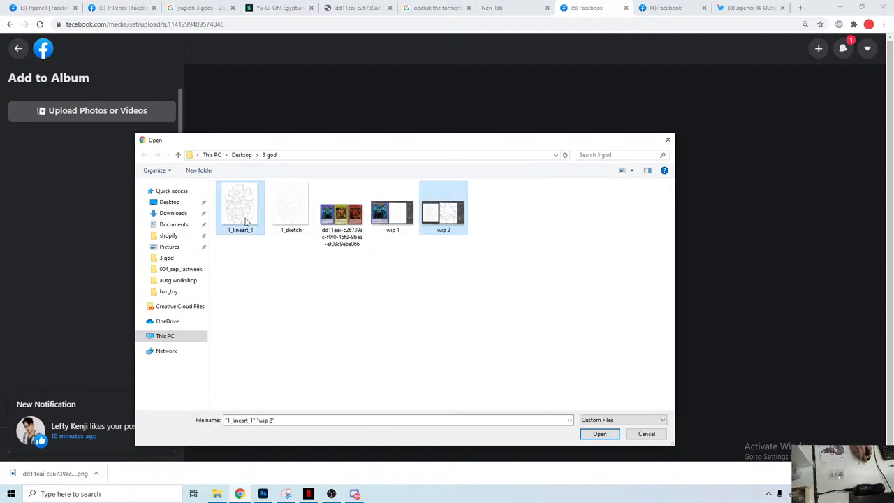
left_click(594, 434)
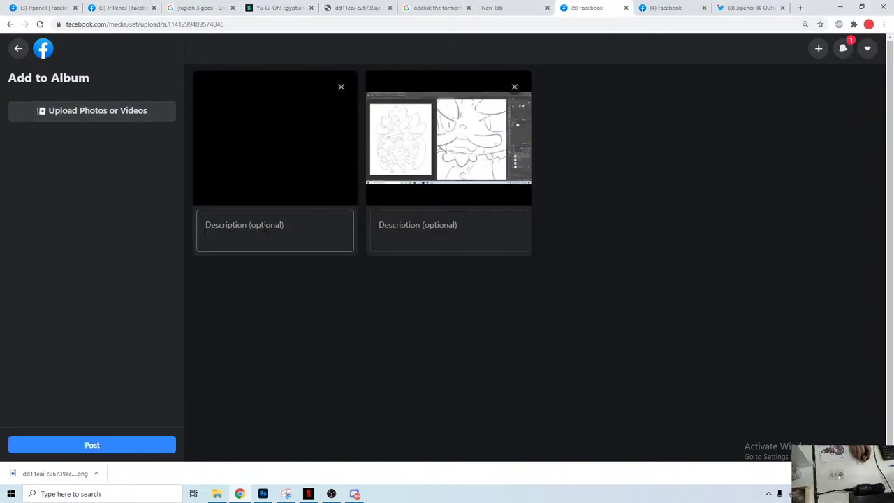
Step: Describe both uploaded images as "1% blue boi lineart 1" and post them to the album
left_click(264, 227)
type("1%")
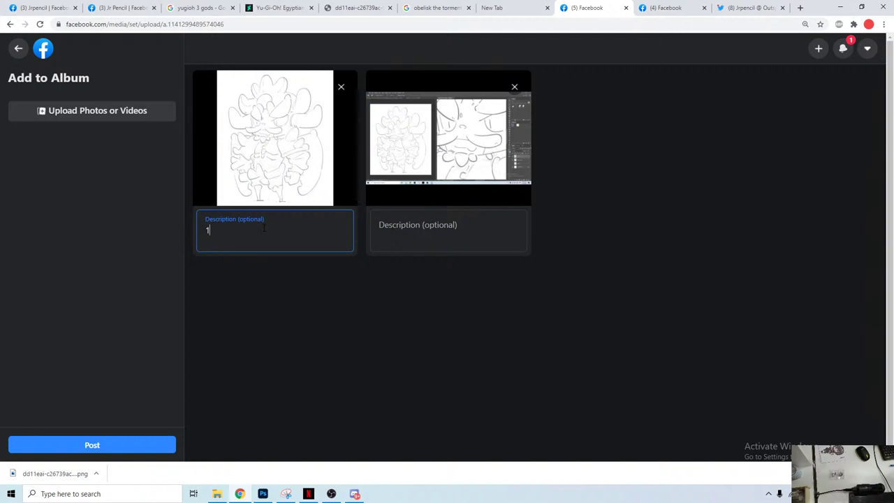
type("ue boi li")
key("BackSpace")
type("ineart 1")
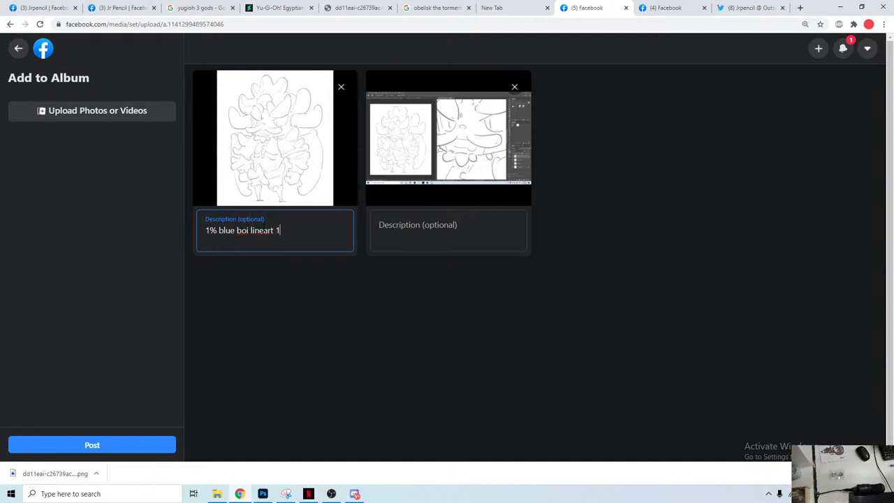
key("ctrl+a")
key("ctrl+c")
key("Tab")
key("ctrl+v")
left_click(160, 447)
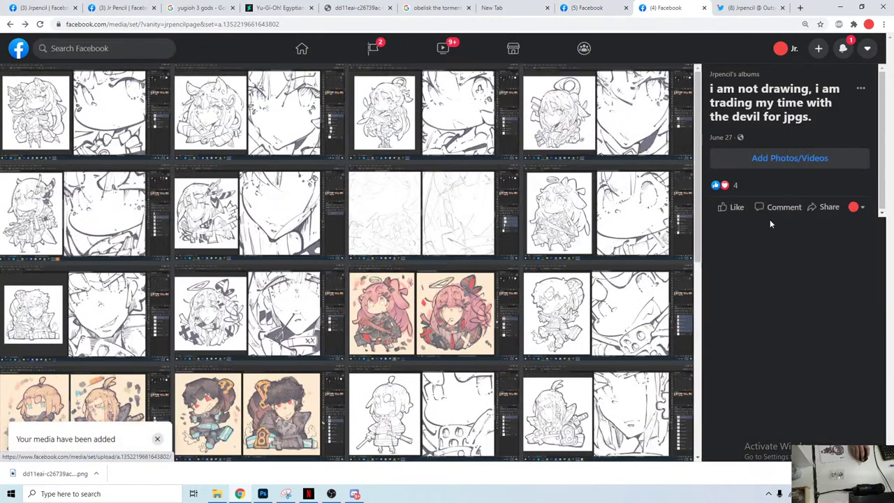
Step: Upload wip 2 and 1_lineart_1 to the page album "i am not drawing, i am trading my time with the devil for jpgs."
left_click(824, 159)
left_click(136, 110)
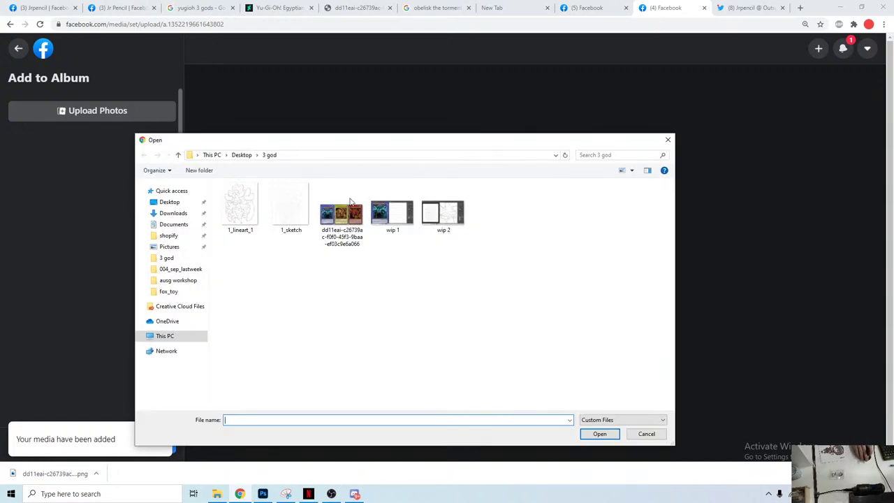
left_click(444, 209)
left_click(240, 209, "ctrl")
left_click(599, 433)
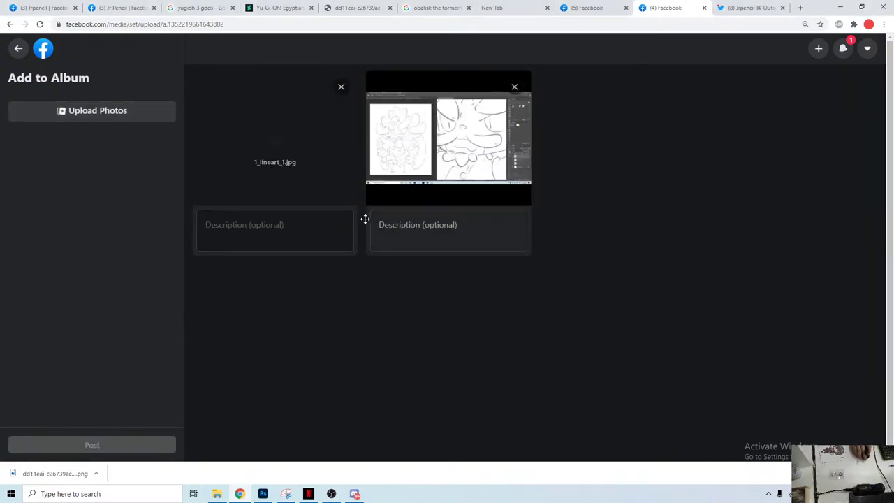
Step: Paste the description "1% blue boi lineart 1" for both images in the page album upload
left_click(392, 230)
key("ctrl+v")
left_click(314, 225)
key("ctrl+v")
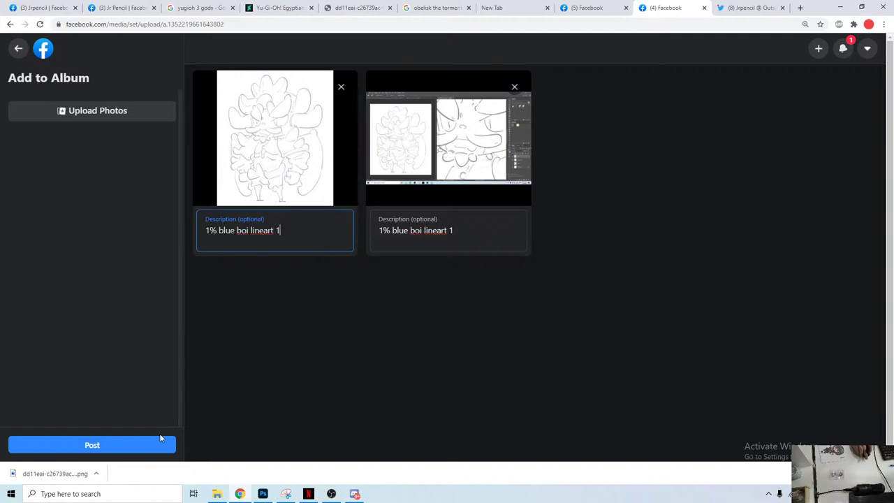
Step: Post the page album upload and start a tweet on Twitter reading "1% blue boi lineart 1"
left_click(159, 443)
left_click(748, 8)
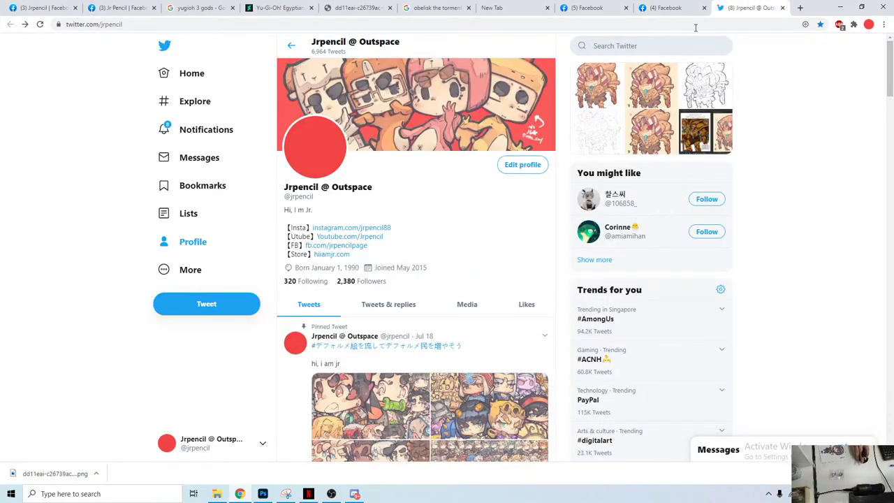
left_click(200, 306)
key("ctrl+v")
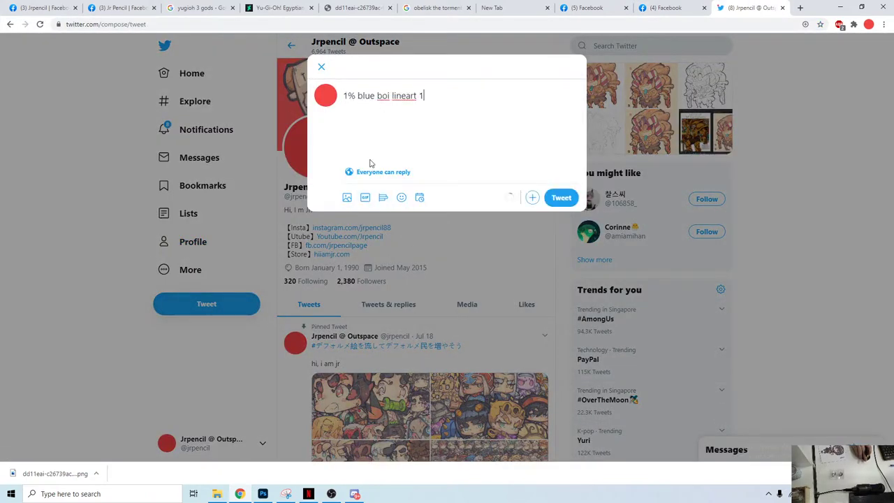
Step: Attach the images wip 2 and 1_lineart_1 to the tweet and publish it
left_click(347, 198)
left_click(442, 211)
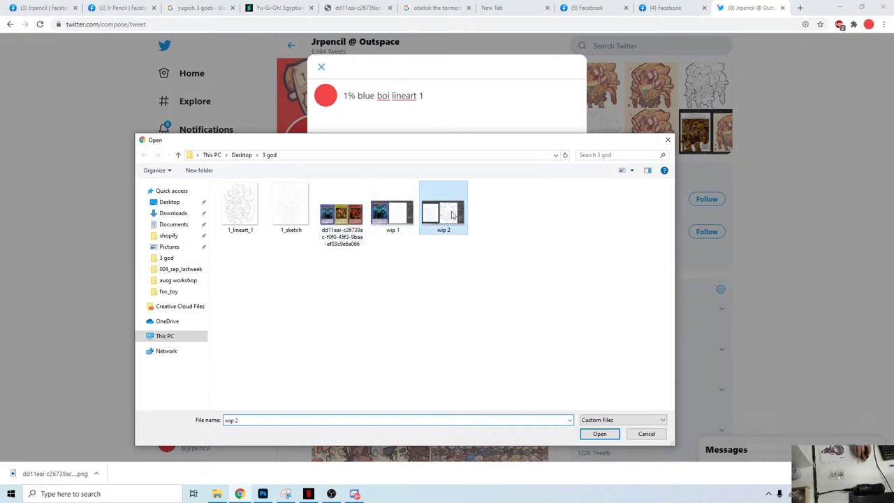
left_click(254, 218, "ctrl")
left_click(600, 433)
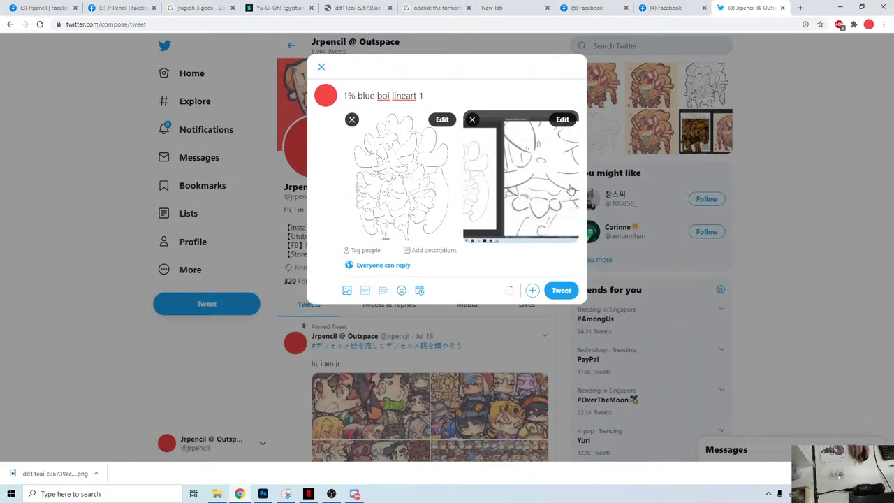
left_click(553, 289)
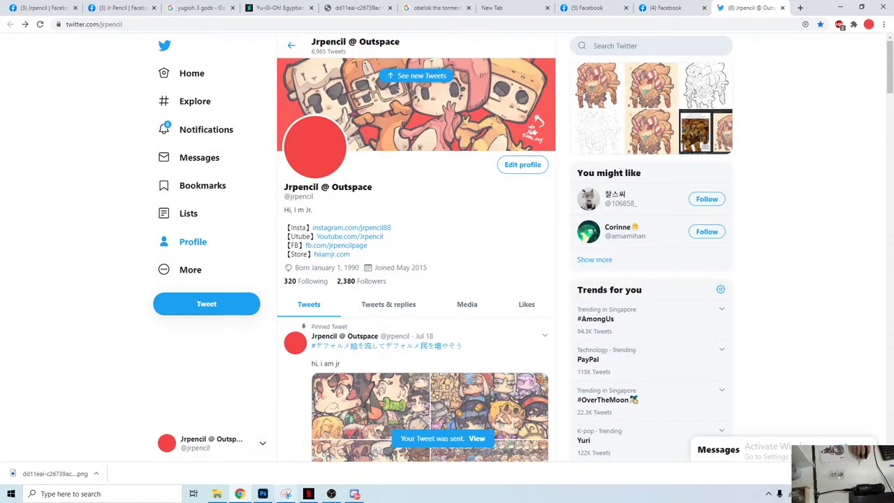
Step: Switch to Discord and upload 1_lineart_1 and wip 2 from the 3 god folder to the share-your-art channel
left_click(355, 494)
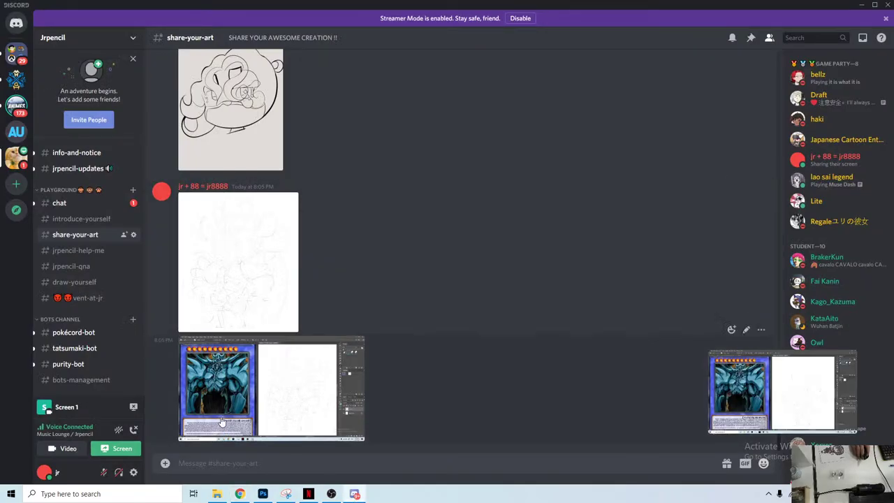
left_click(216, 494)
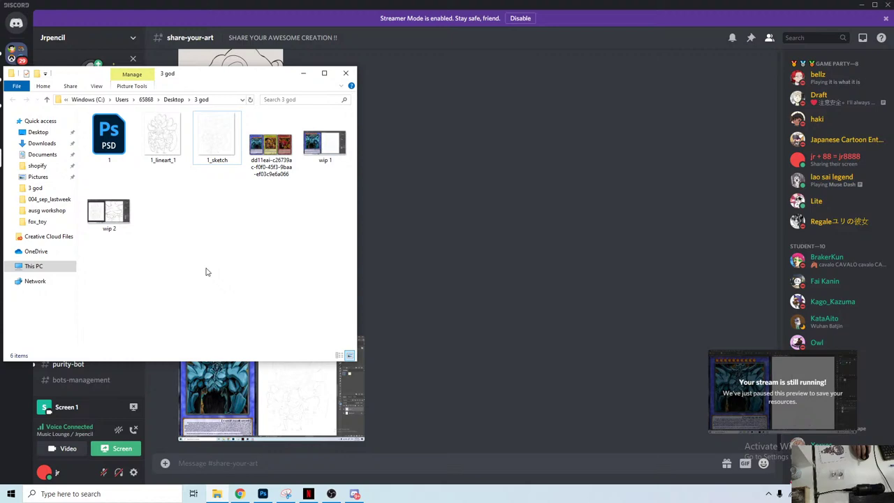
left_click(167, 126)
left_click(120, 215, "ctrl")
left_click_drag(155, 155, 391, 105)
left_click(540, 287)
left_click(547, 289)
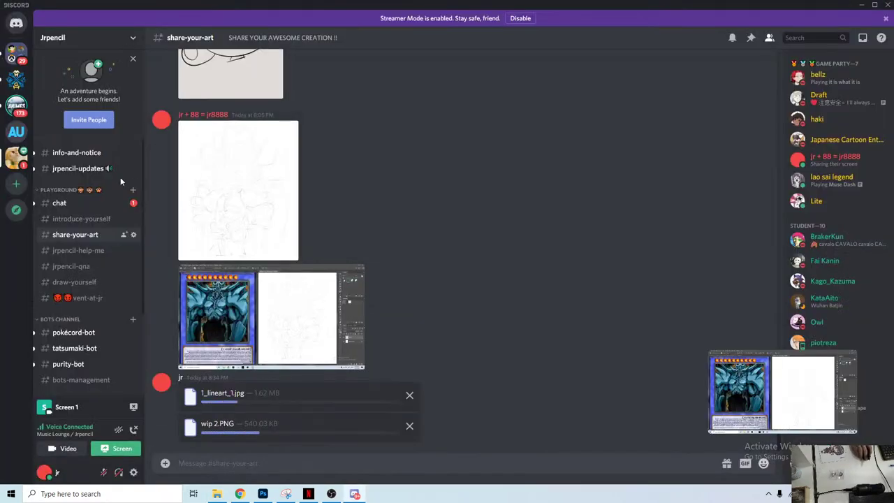
Step: Quote the message with the "my life drawn" video link in the chat channel and reply "ooo"
left_click(116, 219)
left_click(78, 207)
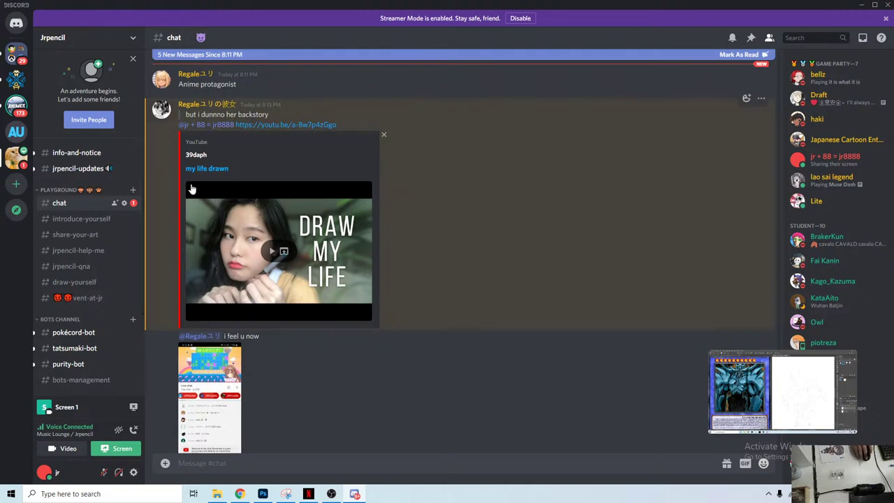
right_click(336, 109)
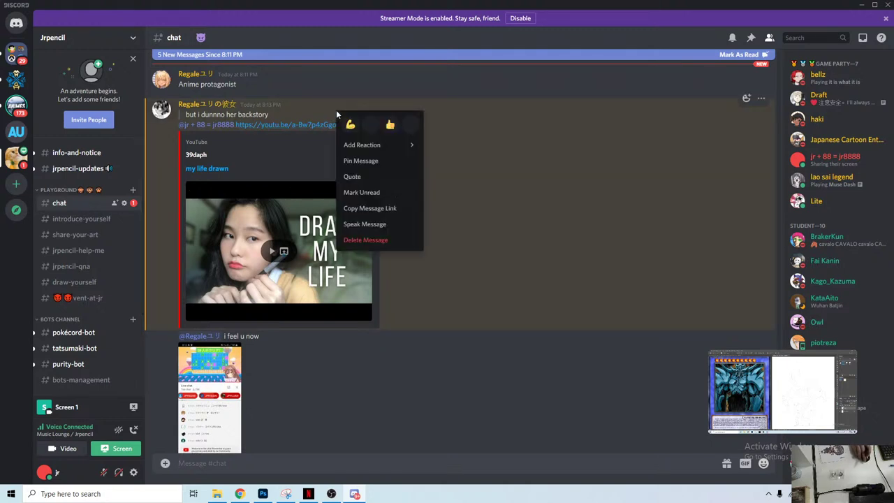
left_click(354, 176)
type("ooo")
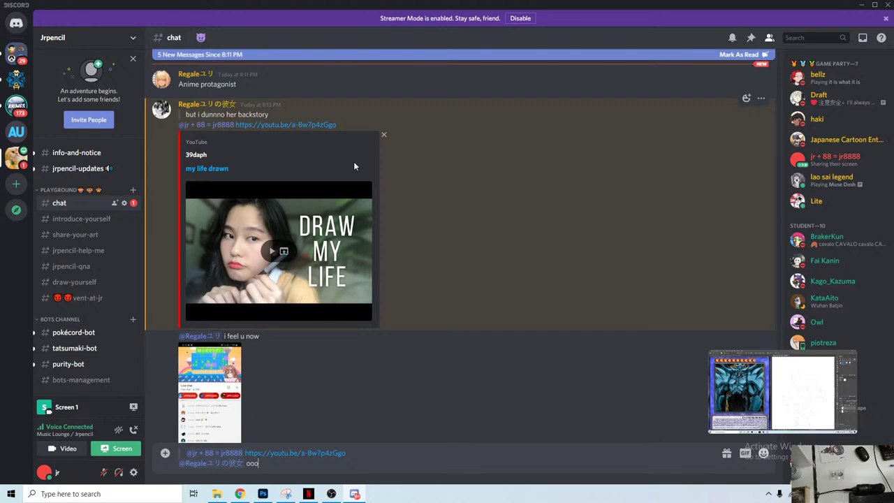
key("Return")
Step: Read back through the chat channel and view the Yu-Gi-Oh Egyptian God Cards reference image in Chrome
scroll(380, 179, "up", 4)
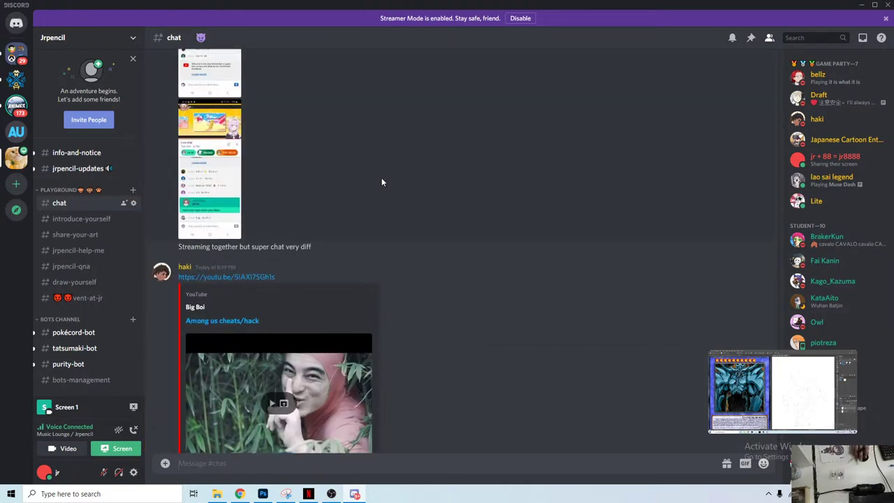
scroll(379, 176, "up", 10)
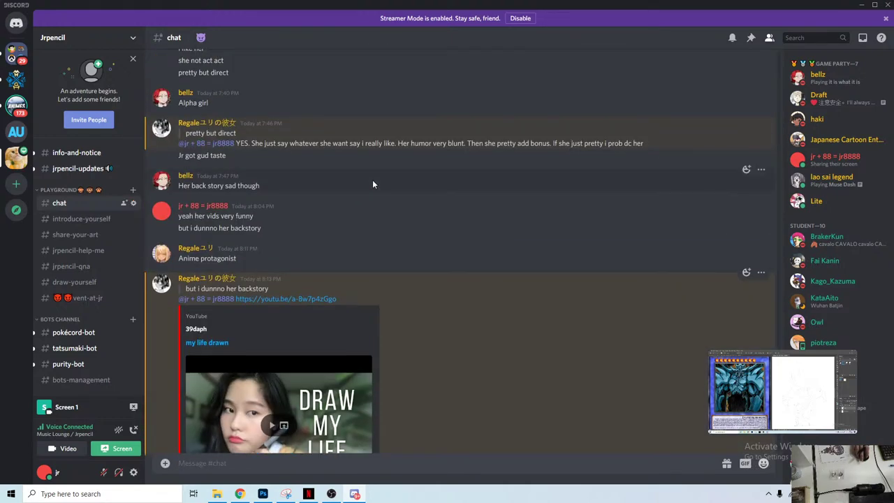
scroll(352, 154, "down", 10)
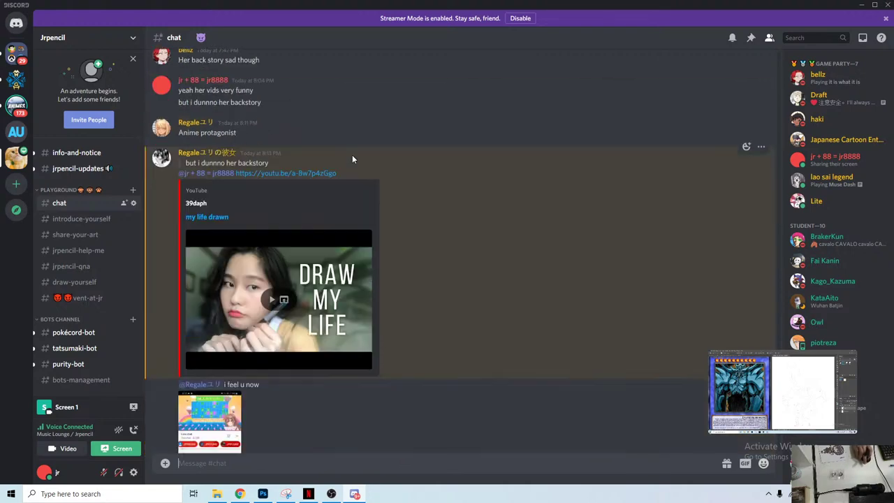
scroll(356, 158, "down", 1)
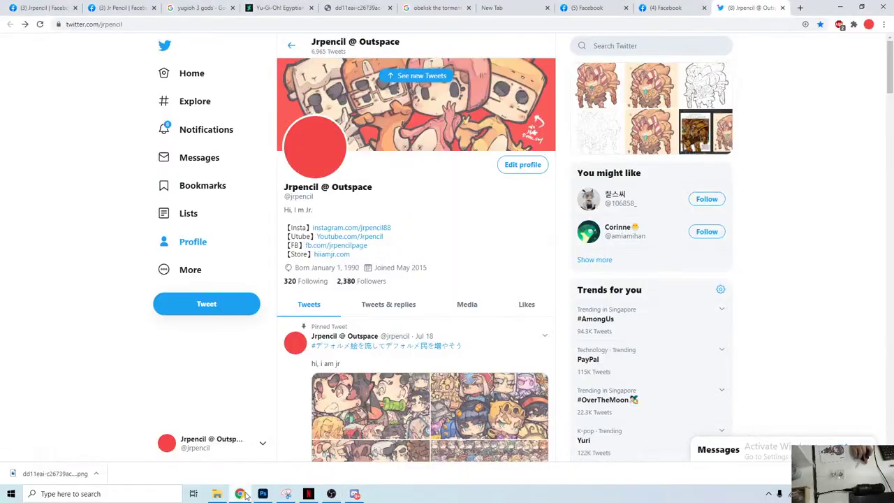
left_click(240, 494)
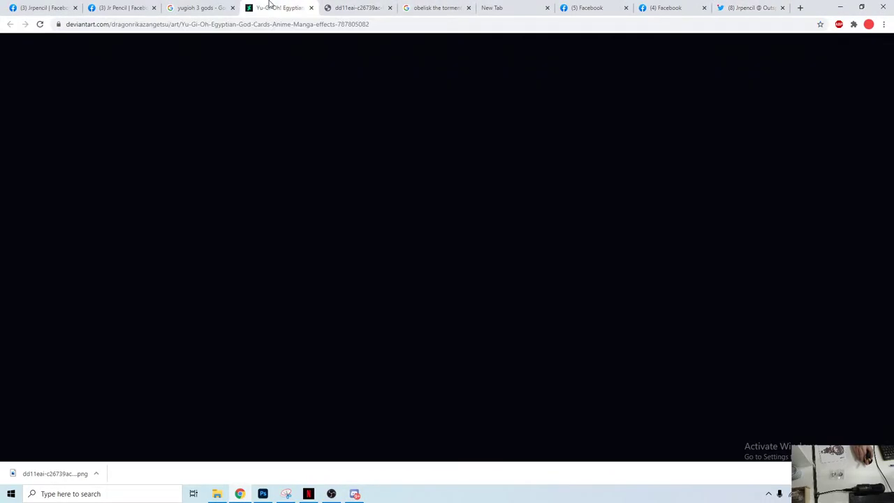
left_click(279, 7)
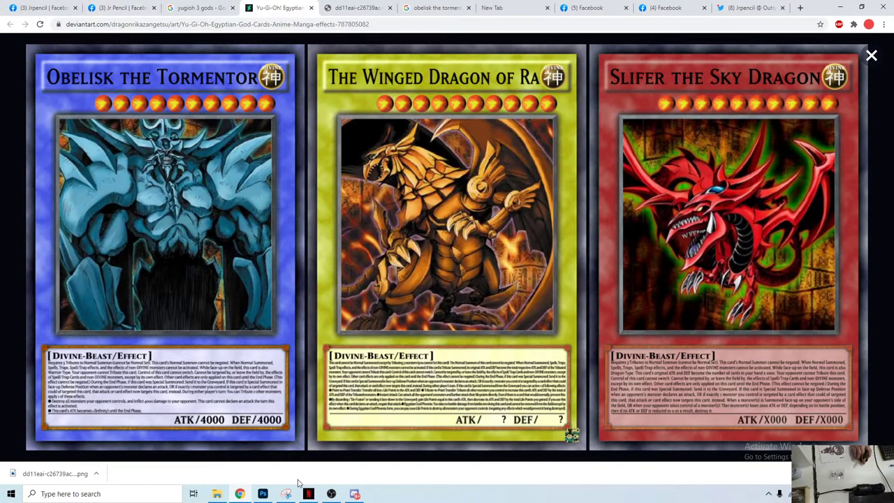
Step: Switch to Photoshop, compare the line art with the sketch, duplicate Layer 2 and hide the original Layer 2
left_click(263, 493)
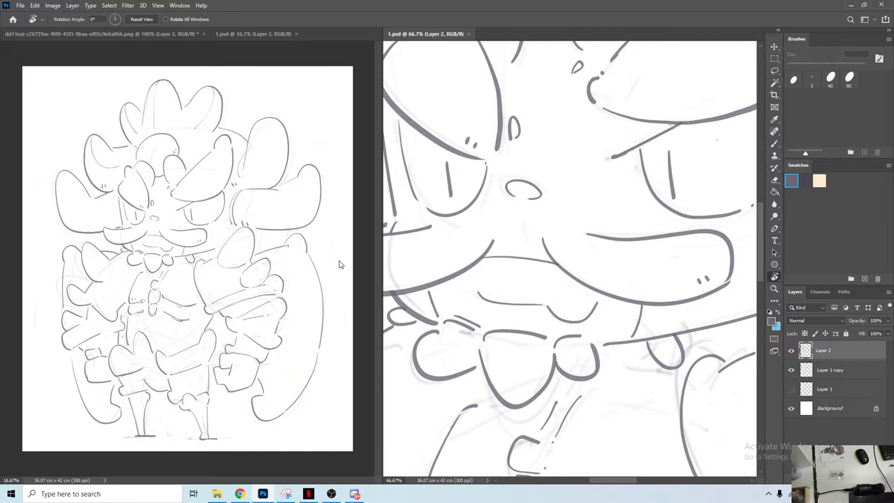
left_click(792, 351)
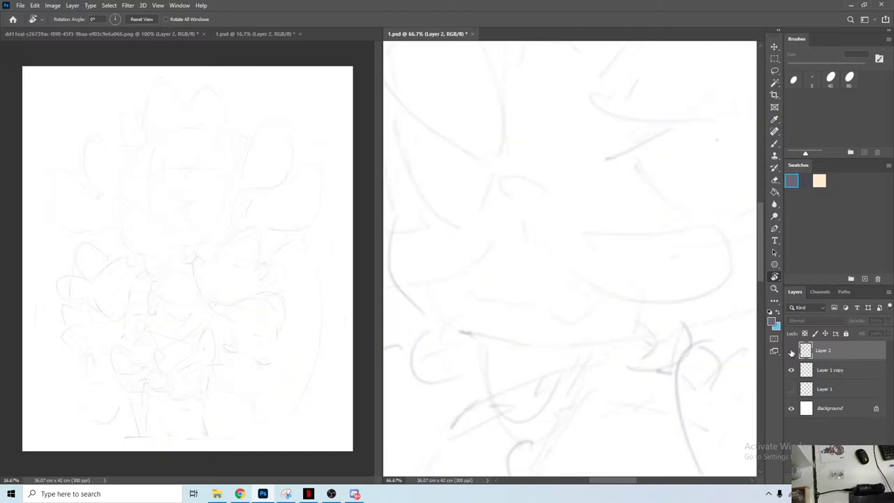
left_click(792, 351)
left_click(791, 369)
left_click(791, 369)
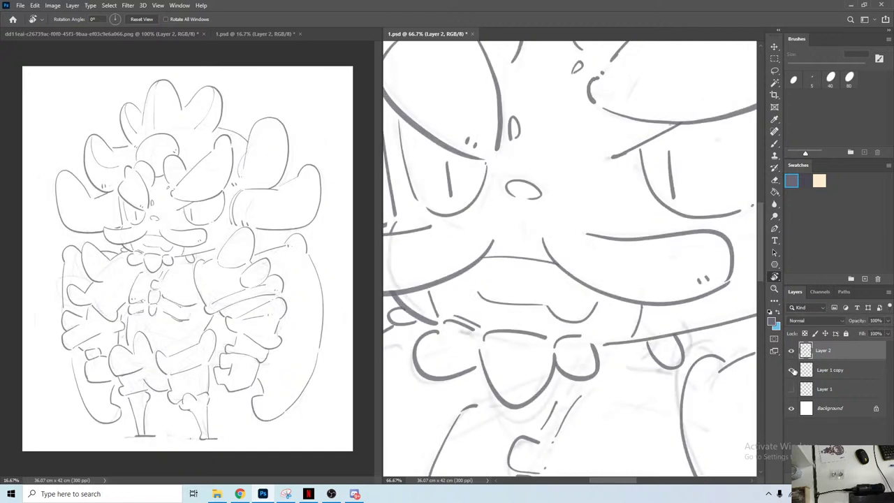
key("ctrl+j")
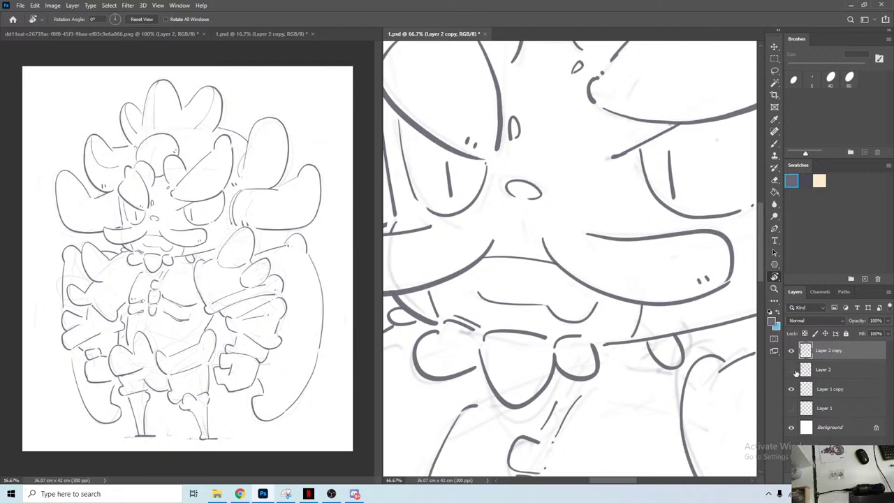
left_click(792, 369)
Step: Thicken the outer edge of the small upper-left hair tuft on Layer 2 copy with the 80 px brush
mouse_move(592, 170)
left_mouse_down()
mouse_move(589, 270)
mouse_move(609, 379)
left_mouse_up()
key("b")
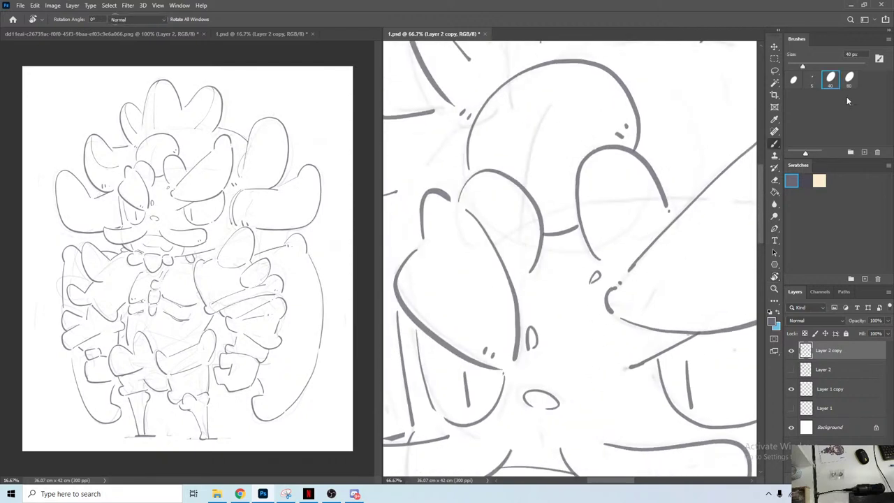
left_click(850, 80)
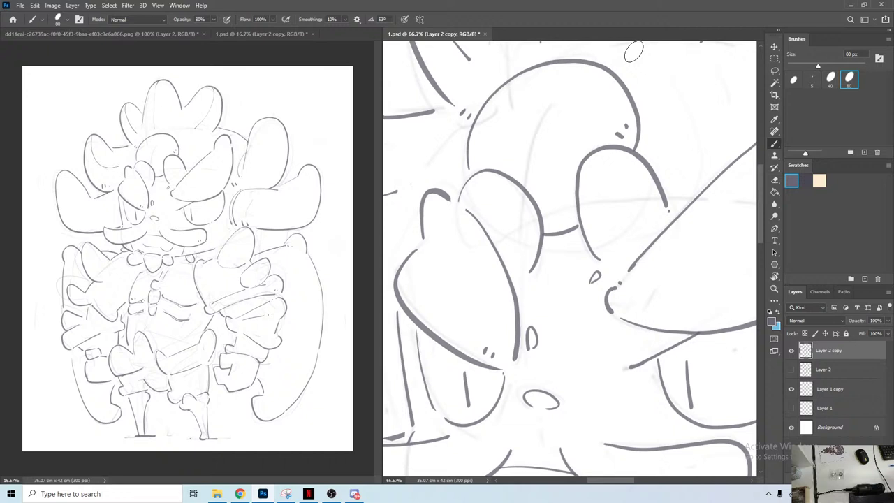
left_click_drag(519, 216, 570, 383)
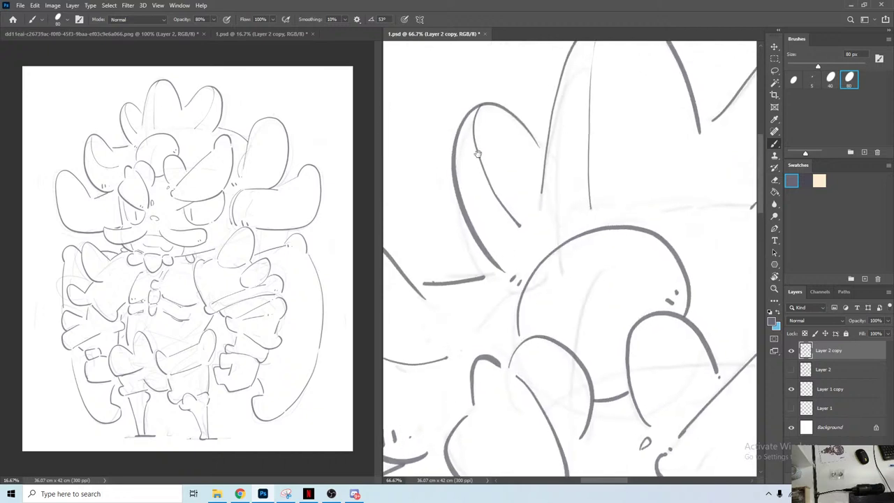
mouse_move(476, 105)
left_mouse_down()
mouse_move(456, 126)
mouse_move(452, 169)
mouse_move(461, 225)
left_mouse_up()
key("ctrl+z")
mouse_move(449, 143)
left_mouse_down()
mouse_move(463, 117)
mouse_move(450, 203)
mouse_move(493, 271)
left_mouse_up()
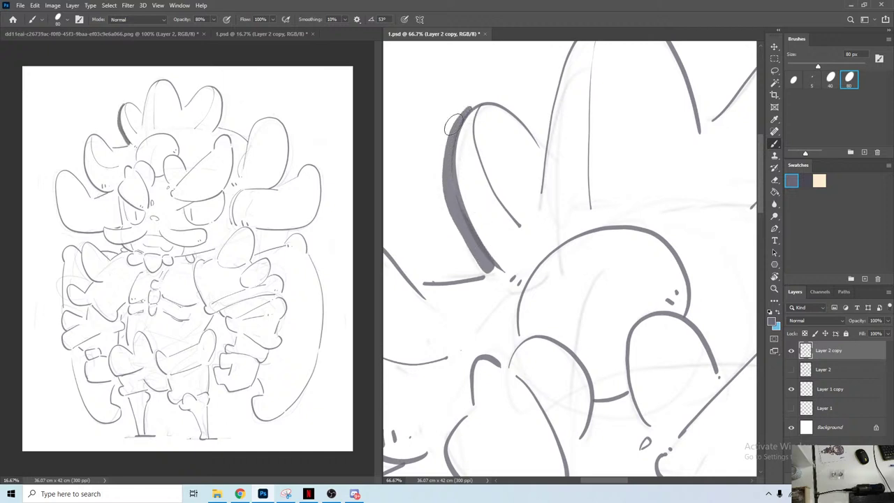
mouse_move(454, 125)
left_mouse_down()
mouse_move(447, 209)
mouse_move(468, 255)
mouse_move(483, 262)
left_mouse_up()
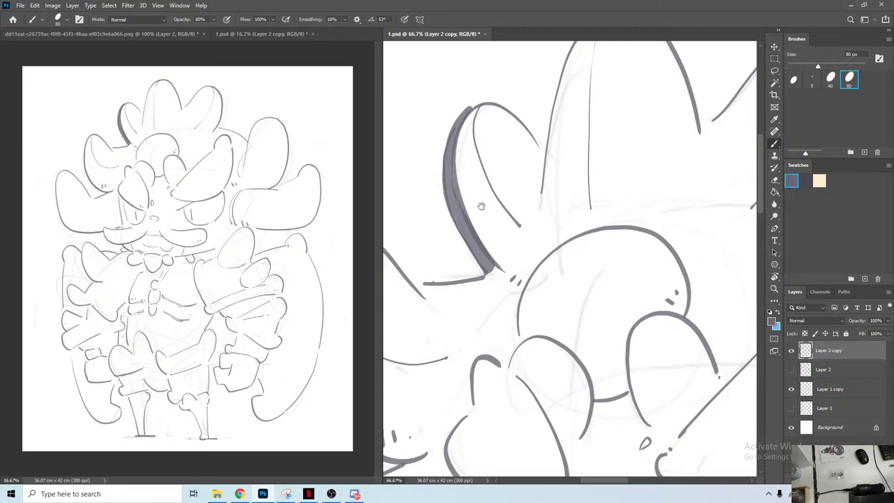
Step: Draw a thick connecting line from the base of the small upper tuft to the next hair tuft on the left
mouse_move(483, 210)
left_mouse_down()
mouse_move(525, 167)
mouse_move(456, 161)
left_mouse_up()
key("r")
mouse_move(551, 233)
left_mouse_down()
mouse_move(535, 136)
mouse_move(543, 132)
mouse_move(510, 145)
left_mouse_up()
key("b")
mouse_move(508, 226)
left_mouse_down()
mouse_move(528, 296)
mouse_move(518, 199)
left_mouse_up()
Step: Thicken the tip and inner edge of the second left hair tuft and save the document
key("r")
left_click_drag(482, 168, 625, 257)
left_click_drag(625, 257, 531, 168)
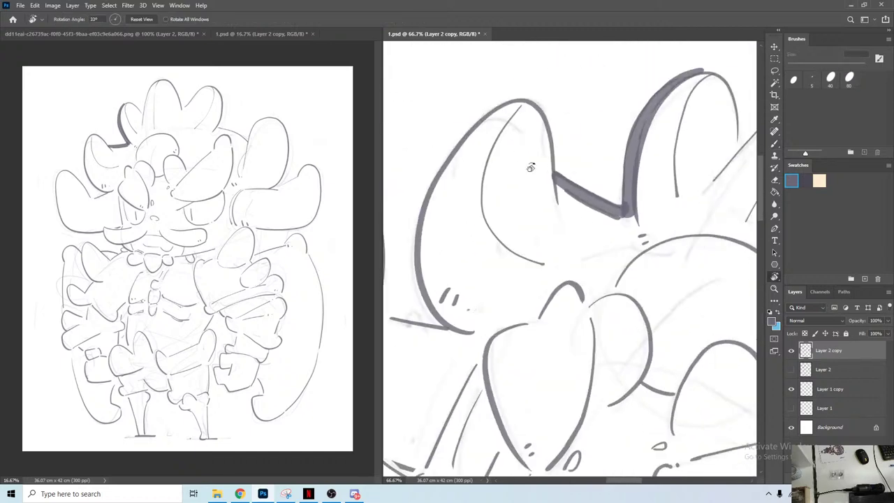
mouse_move(517, 109)
left_mouse_down()
mouse_move(475, 133)
mouse_move(479, 112)
mouse_move(513, 133)
mouse_move(537, 187)
left_mouse_up()
key("b")
key("ctrl+s")
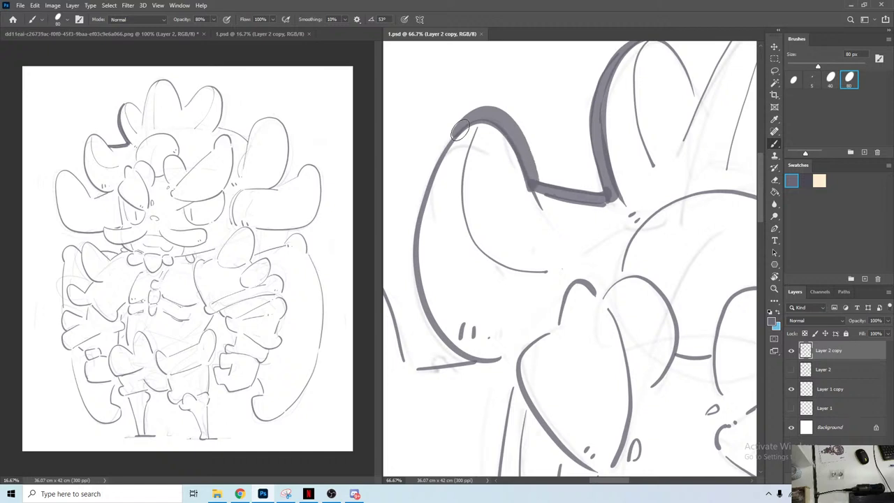
left_click_drag(472, 114, 493, 109)
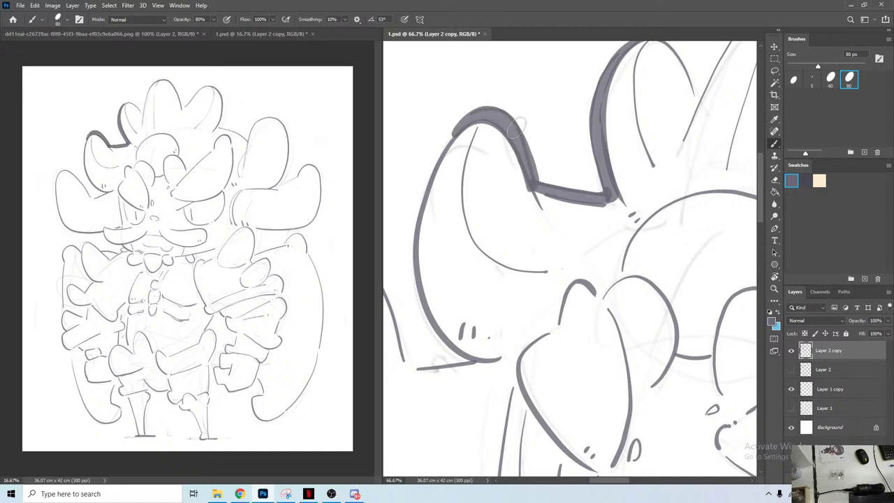
key("ctrl+z")
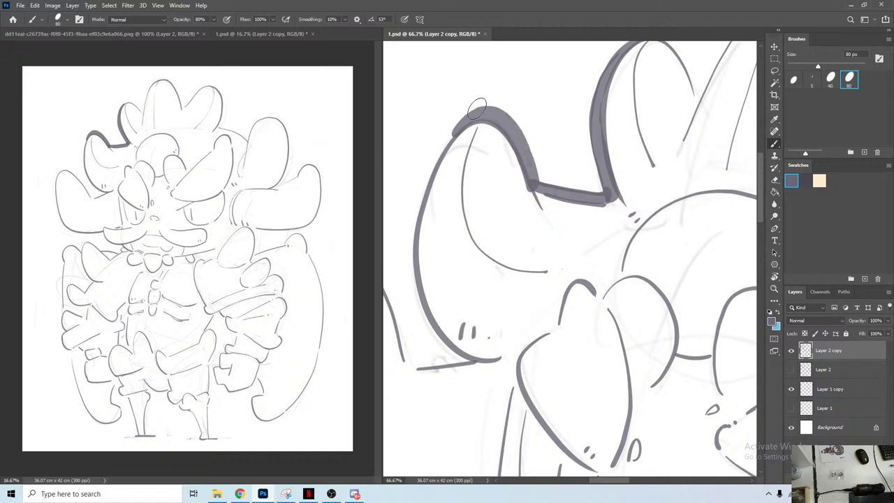
Step: Thicken the outer edge of the second left hair tuft and the short line joining it to the lowest left tuft
left_click_drag(498, 174, 515, 156)
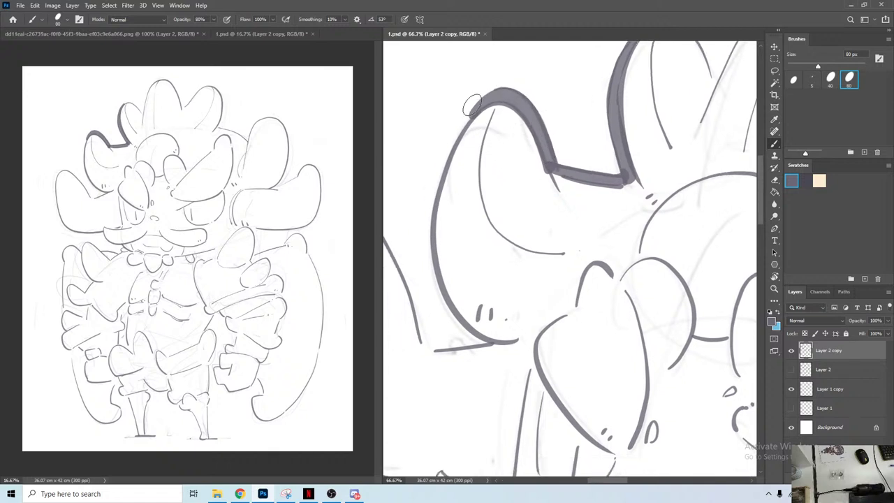
mouse_move(483, 99)
left_mouse_down()
mouse_move(432, 202)
mouse_move(425, 264)
mouse_move(434, 294)
mouse_move(482, 343)
left_mouse_up()
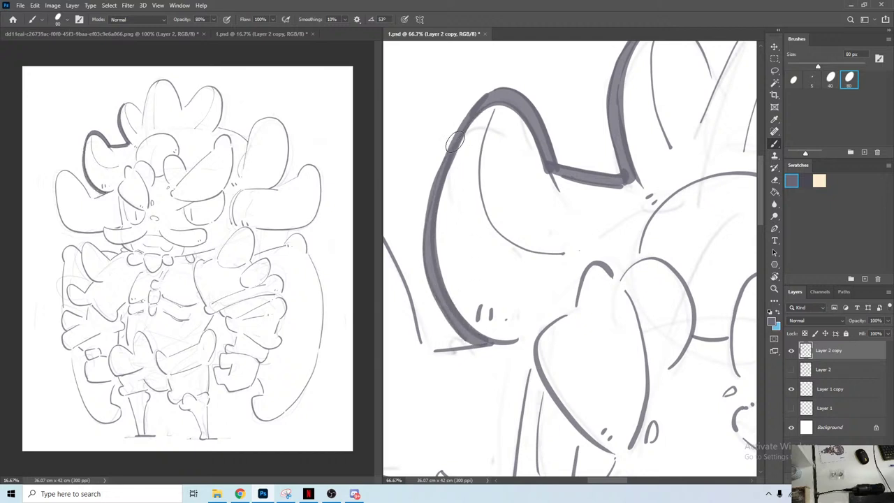
left_click_drag(451, 305, 549, 237)
key("r")
mouse_move(474, 163)
left_mouse_down()
mouse_move(537, 66)
mouse_move(662, 87)
left_mouse_up()
key("b")
left_click_drag(528, 226, 542, 261)
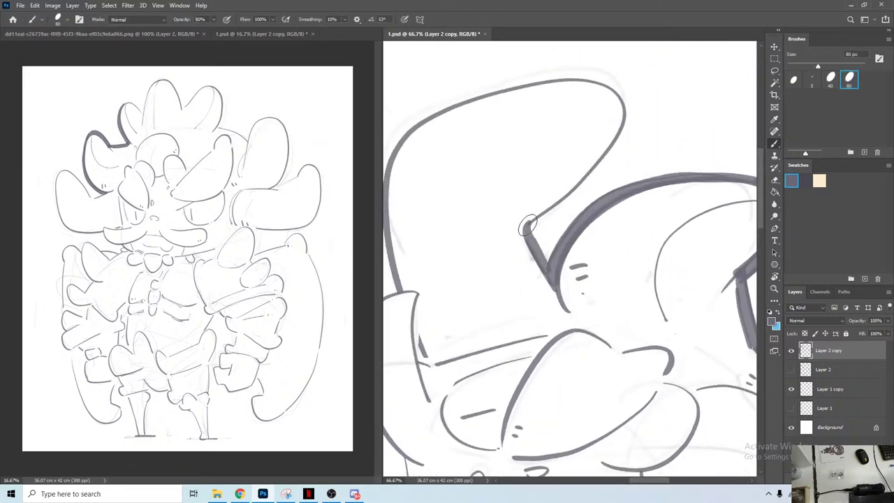
Step: Thicken the tip and inner edge of the lowest left hair tuft with the 80 px brush
key("r")
mouse_move(594, 161)
left_mouse_down()
mouse_move(463, 206)
mouse_move(472, 213)
left_mouse_up()
key("b")
mouse_move(412, 180)
left_mouse_down()
mouse_move(432, 165)
mouse_move(454, 167)
mouse_move(481, 189)
mouse_move(532, 291)
left_mouse_up()
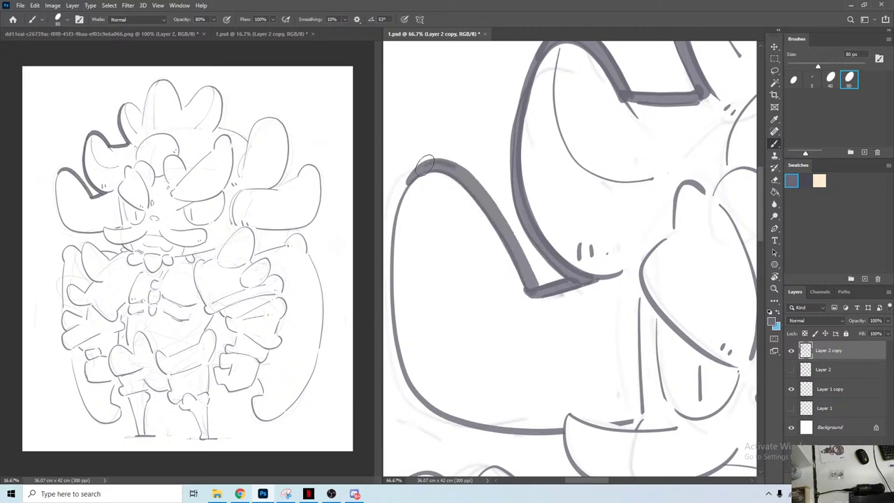
mouse_move(455, 171)
left_mouse_down()
mouse_move(508, 231)
mouse_move(550, 153)
left_mouse_up()
key("space")
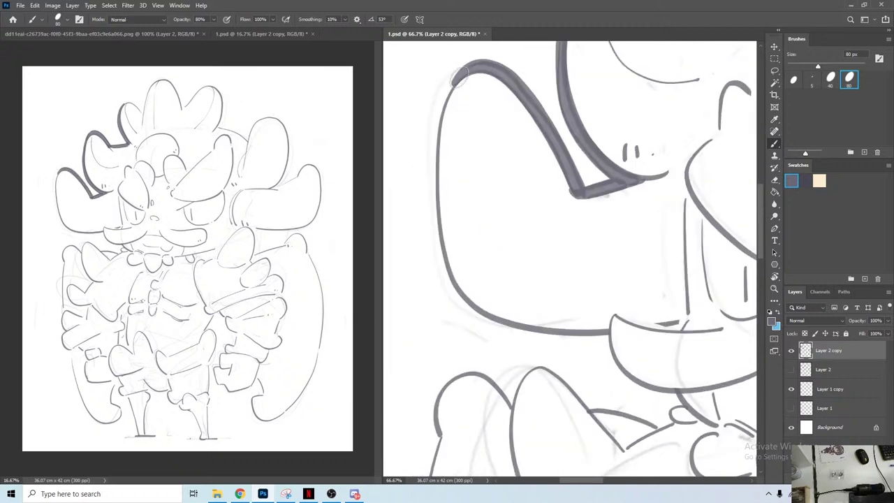
Step: Thicken the outer and lower edges of the lowest left hair tuft down to the moustache with the 80 px brush
mouse_move(465, 72)
left_mouse_down()
mouse_move(429, 165)
mouse_move(442, 262)
mouse_move(475, 314)
mouse_move(526, 335)
mouse_move(590, 341)
left_mouse_up()
key("r")
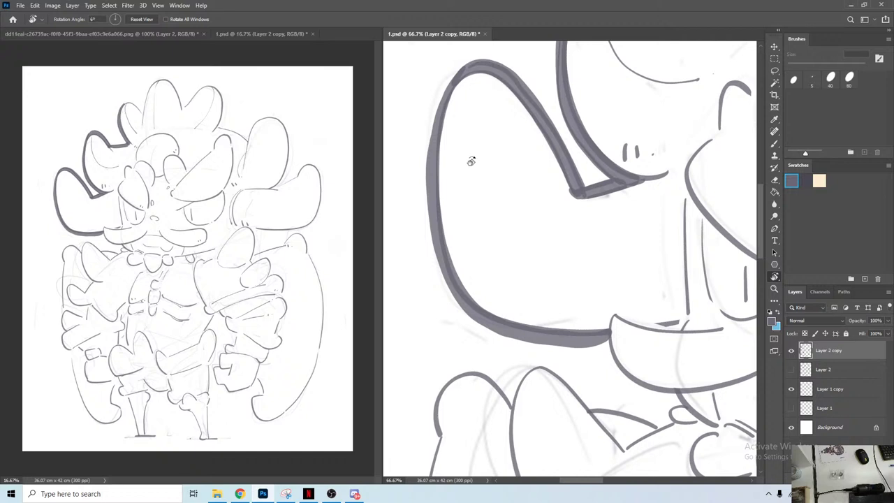
mouse_move(458, 123)
left_mouse_down()
mouse_move(517, 73)
mouse_move(475, 149)
left_mouse_up()
key("b")
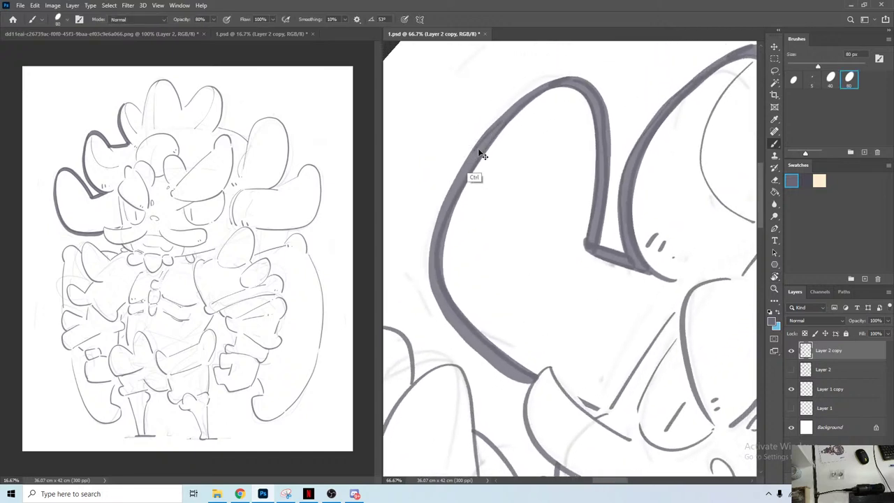
left_click_drag(563, 79, 531, 99)
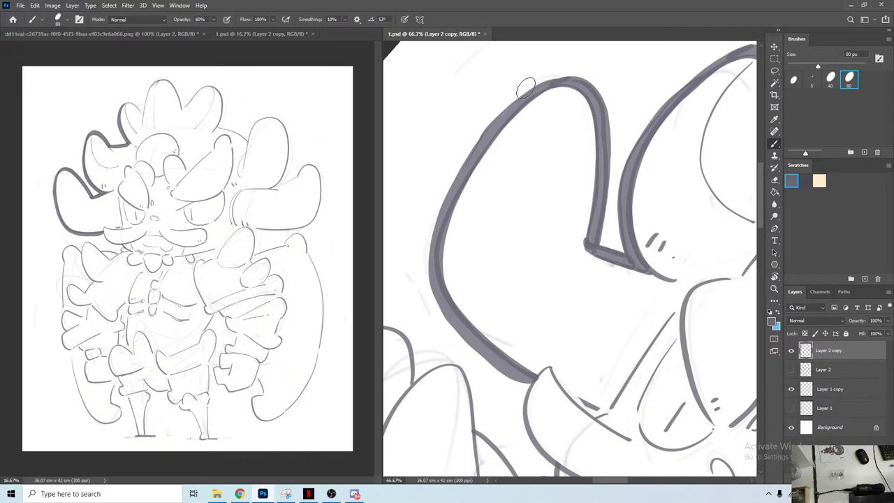
mouse_move(520, 103)
left_mouse_down()
mouse_move(453, 184)
mouse_move(434, 241)
left_mouse_up()
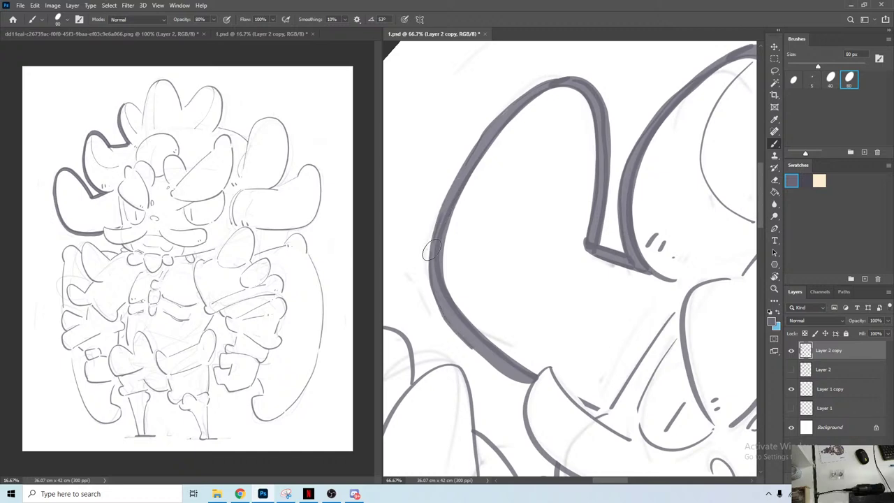
Step: Thicken the lower outer edge of the moustache's left end, from the hair tuft to the collar
left_click_drag(535, 278, 527, 222)
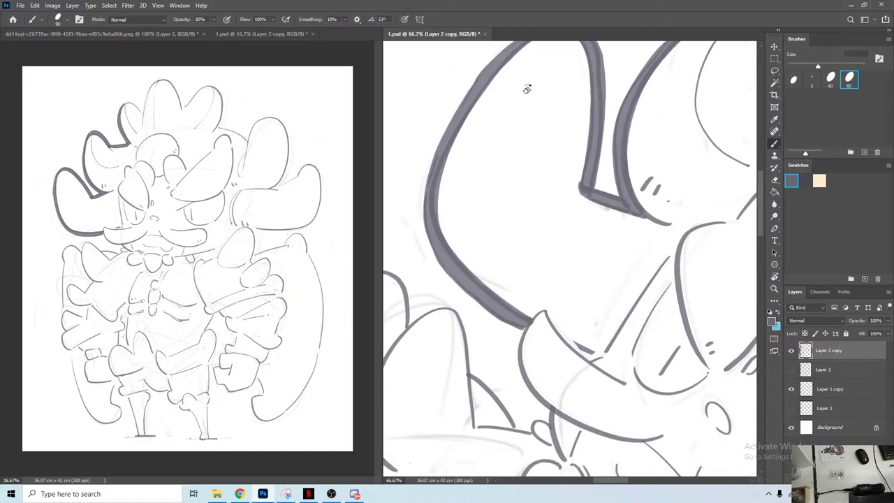
key("r")
left_click_drag(524, 108, 480, 122)
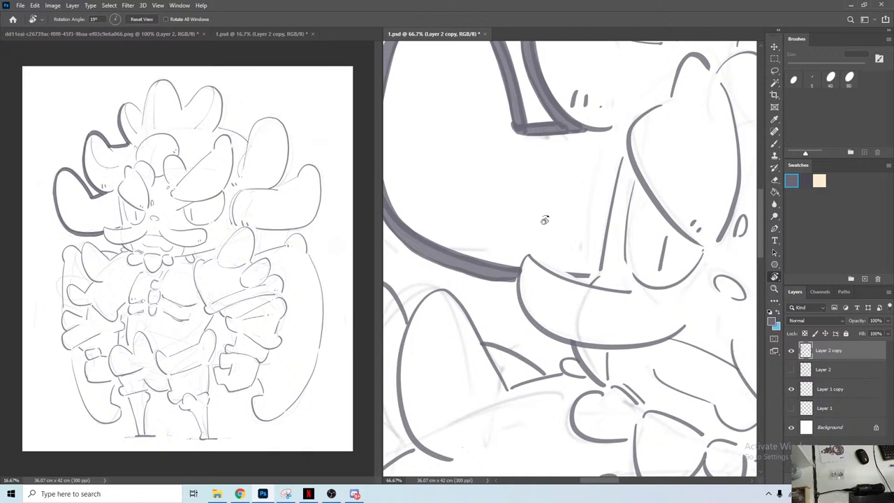
scroll(538, 217, "down", 2)
key("b")
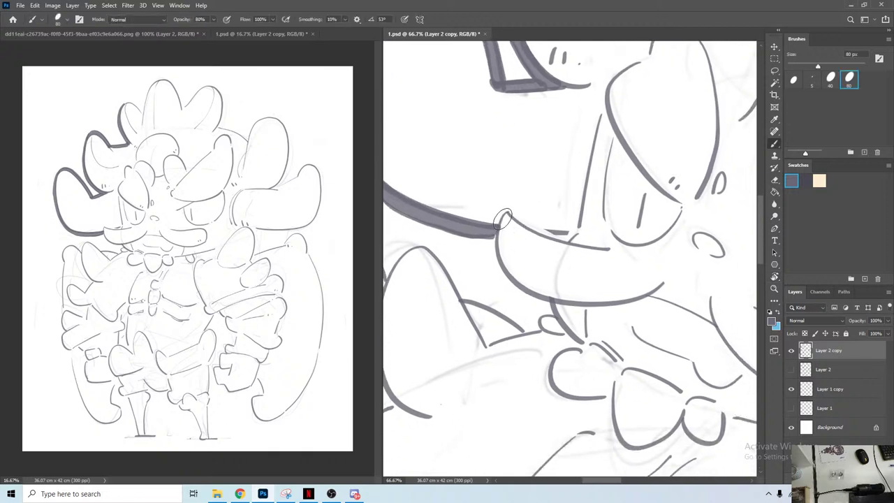
mouse_move(497, 236)
left_mouse_down()
mouse_move(501, 278)
mouse_move(538, 304)
left_mouse_up()
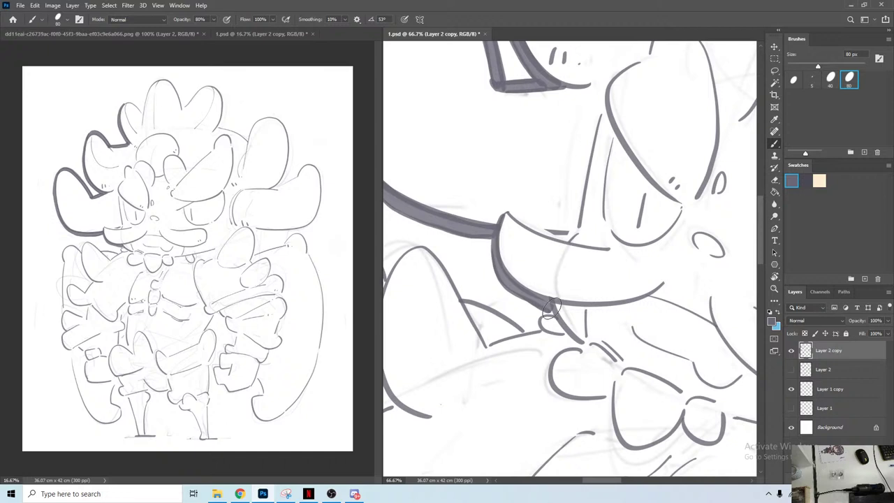
Step: Draw a thick line over the moustache's left tip and along its upper edge to the face, redoing the first stroke
key("r")
left_click_drag(549, 112, 621, 120)
key("b")
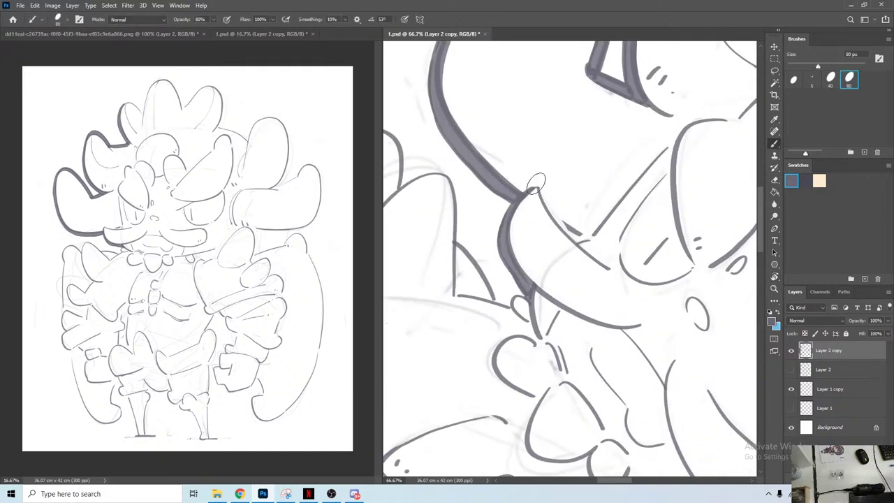
left_click_drag(531, 190, 574, 233)
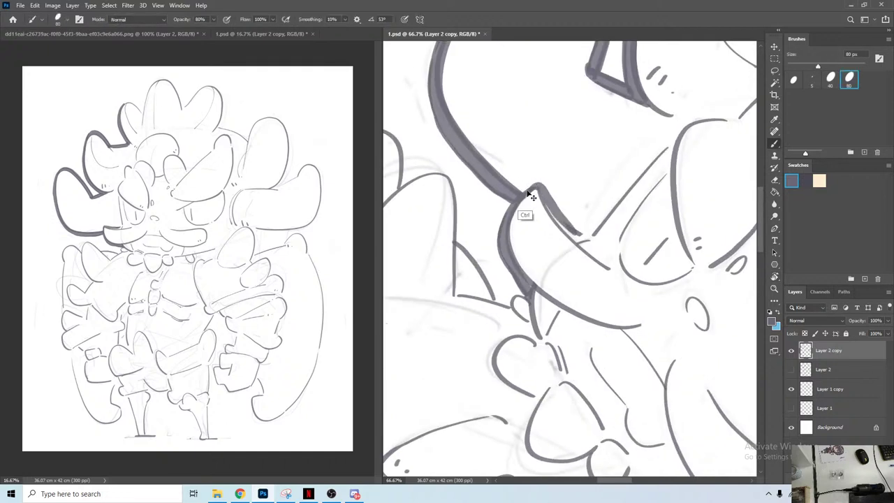
key("ctrl+z")
left_click_drag(538, 184, 579, 236)
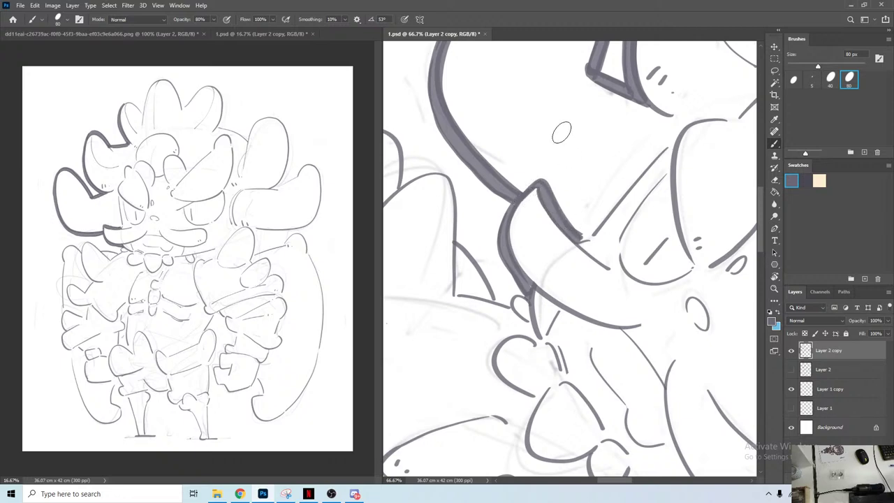
Step: Thicken the outer edge of the small round collar loop below the moustache's left end
key("r")
left_click_drag(557, 126, 462, 180)
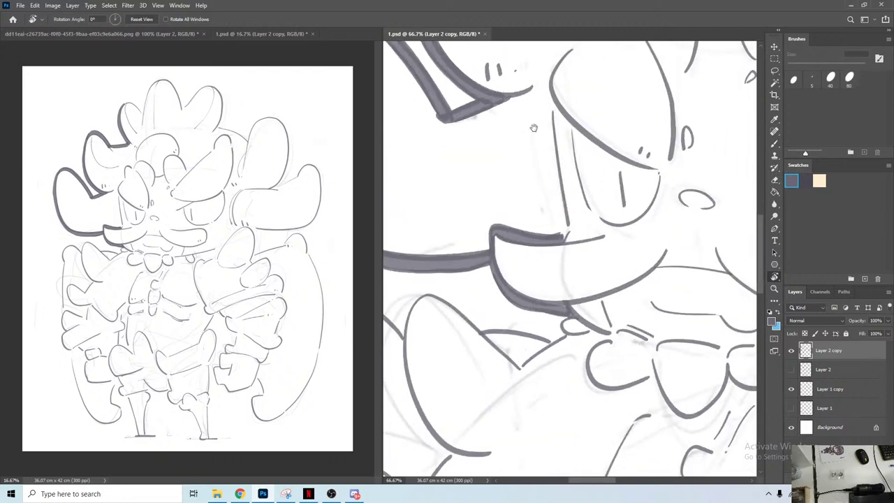
left_click_drag(542, 244, 523, 111)
left_click_drag(524, 112, 475, 116)
key("b")
mouse_move(532, 200)
left_mouse_down()
mouse_move(525, 205)
mouse_move(534, 223)
left_mouse_up()
key("ctrl+z")
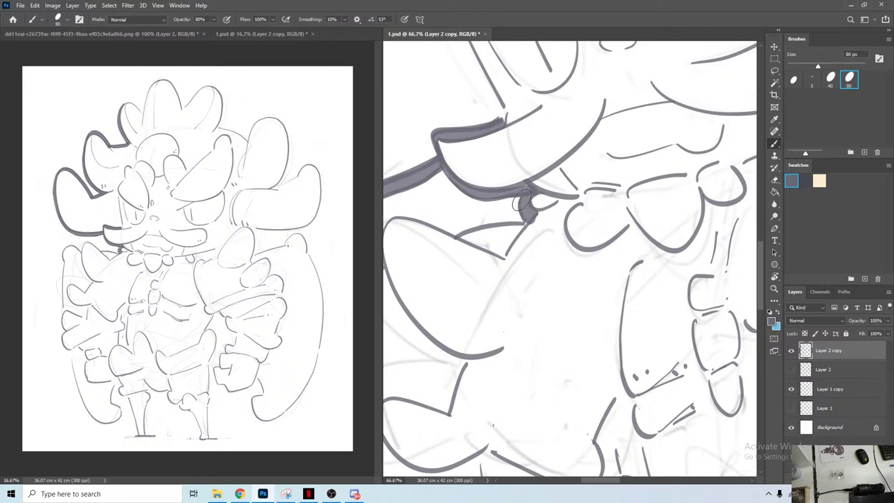
key("e")
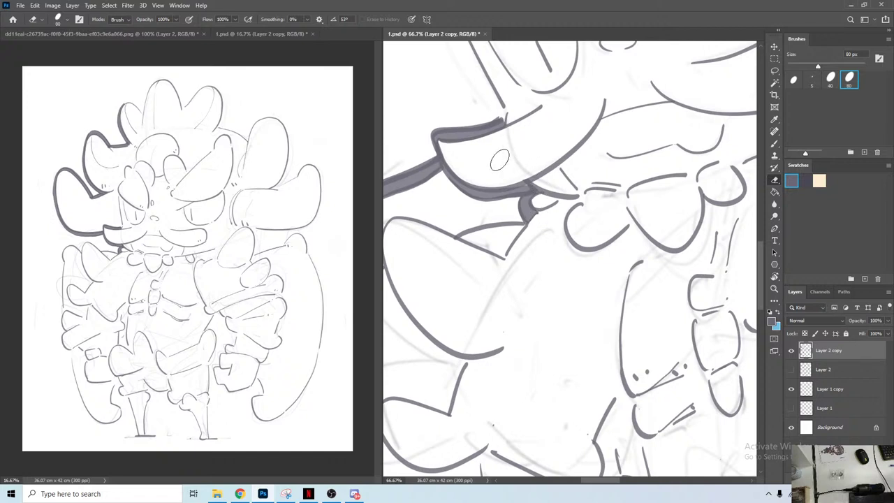
Step: Thicken the short curved line between the small collar loop and the left shoulder tuft
key("r")
left_click_drag(452, 127, 423, 159)
key("b")
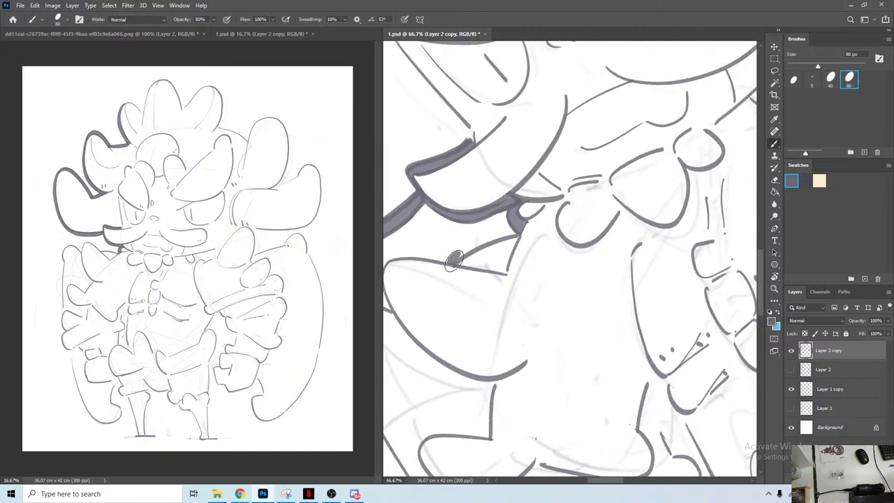
left_click_drag(454, 260, 496, 235)
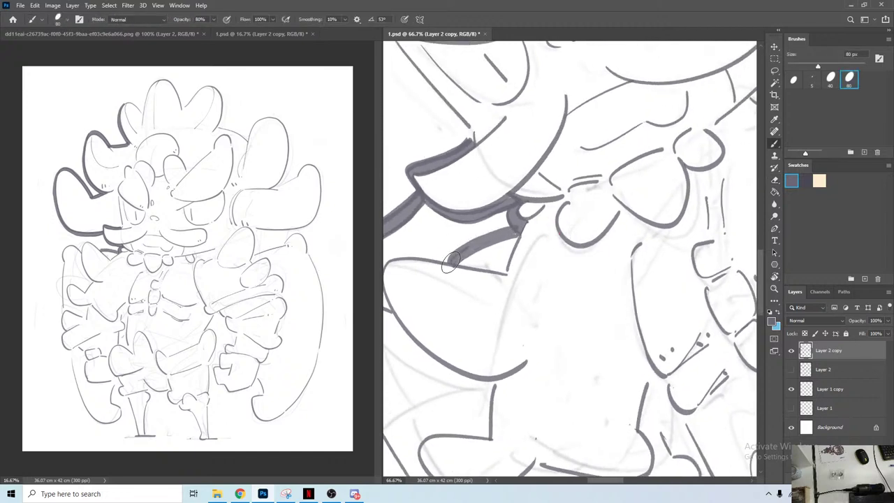
Step: Thicken the outer edge and rounded top of the left shoulder tuft up to the short collar line
key("space")
left_click_drag(465, 256, 554, 222)
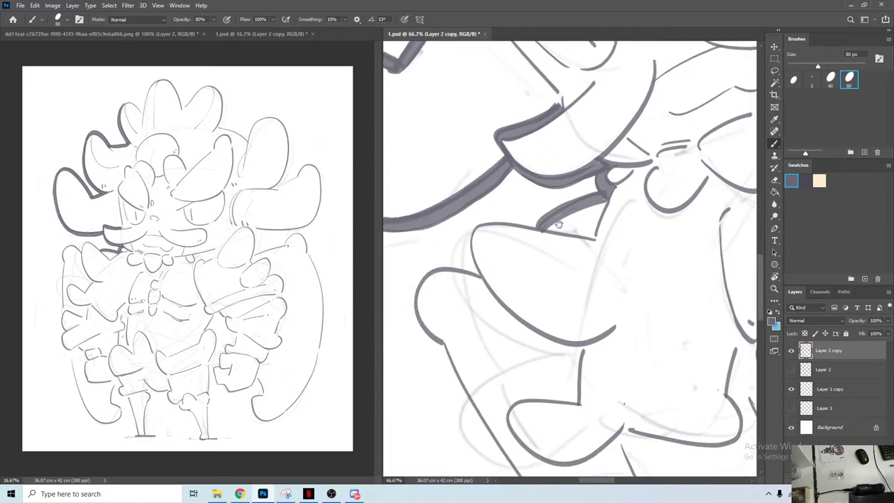
key("r")
left_click_drag(467, 183, 538, 128)
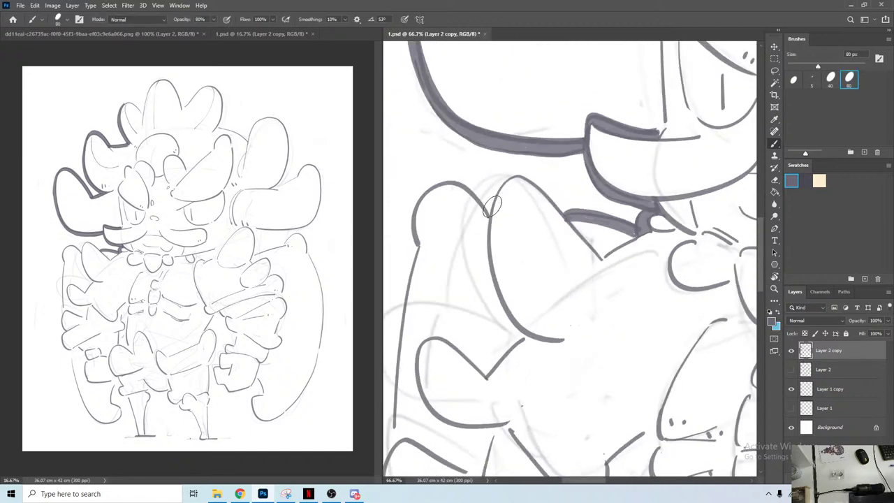
mouse_move(508, 175)
left_mouse_down()
mouse_move(488, 215)
mouse_move(486, 252)
mouse_move(521, 339)
left_mouse_up()
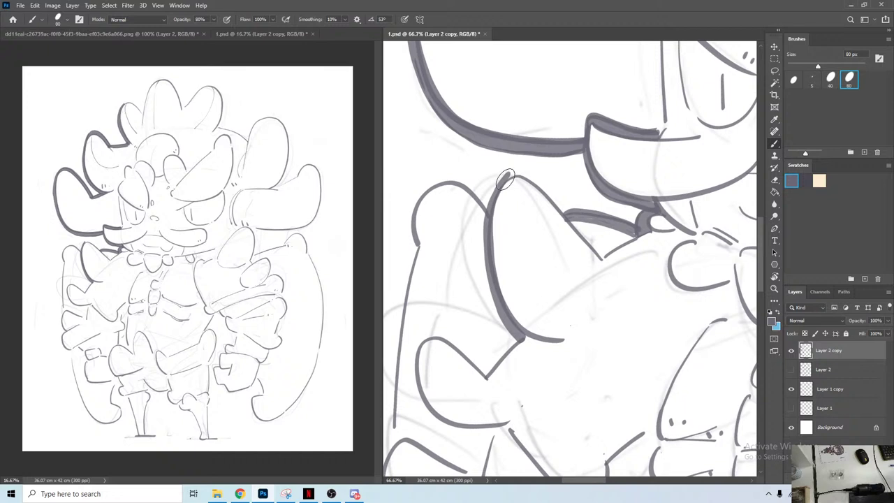
mouse_move(507, 175)
left_mouse_down()
mouse_move(549, 190)
mouse_move(569, 215)
left_mouse_up()
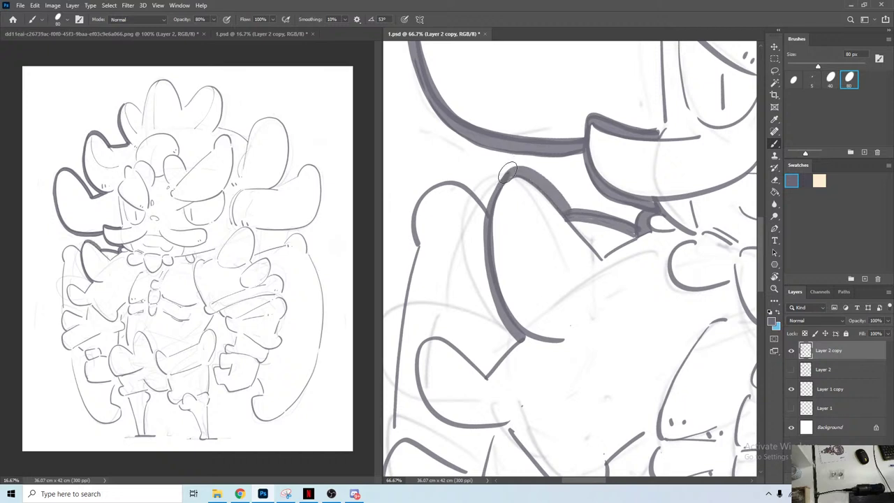
left_click_drag(508, 175, 563, 207)
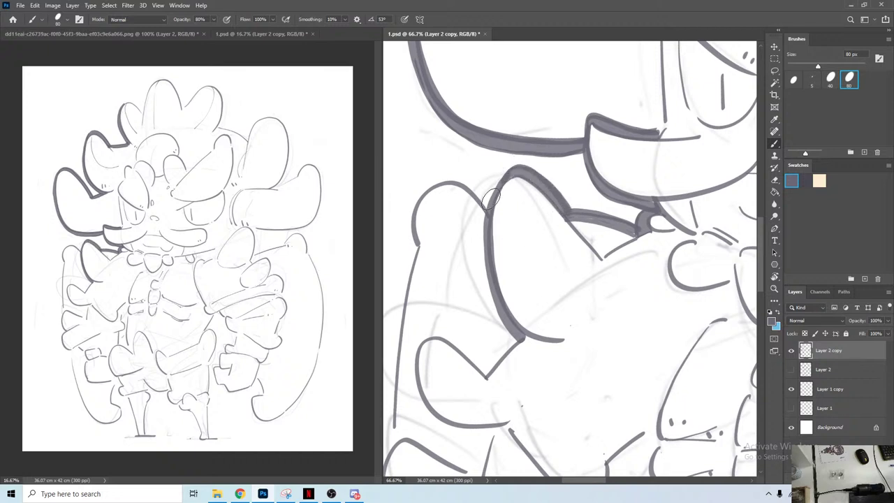
Step: Thicken the short line below the left shoulder tuft and the outline of the smaller sleeve tuft beneath it
left_click_drag(516, 327, 504, 209)
key("r")
left_click_drag(534, 144, 489, 168)
key("e")
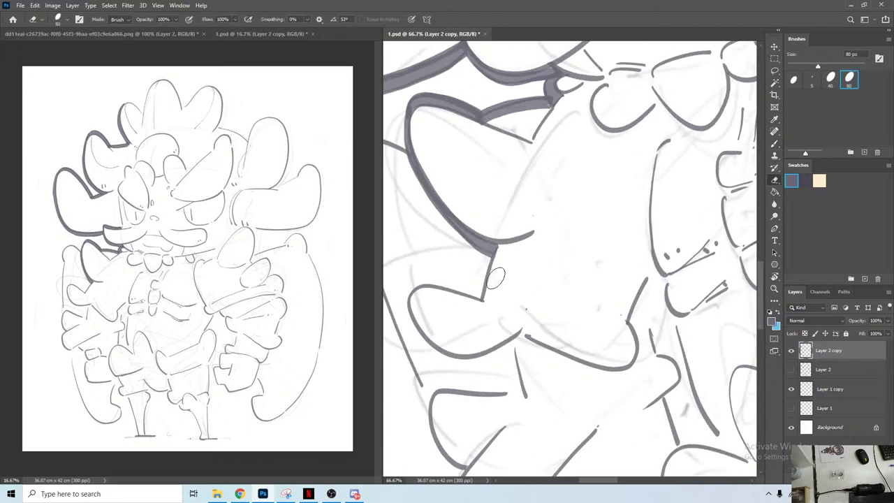
key("b")
left_click_drag(489, 257, 480, 296)
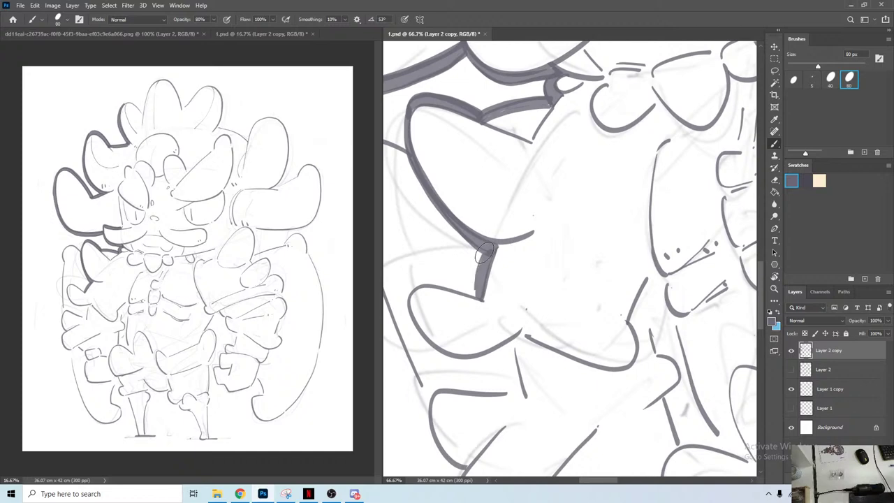
mouse_move(468, 264)
left_mouse_down()
mouse_move(538, 93)
mouse_move(489, 285)
mouse_move(468, 273)
mouse_move(500, 252)
mouse_move(450, 298)
mouse_move(452, 291)
mouse_move(494, 318)
mouse_move(530, 309)
mouse_move(555, 277)
mouse_move(555, 237)
left_mouse_up()
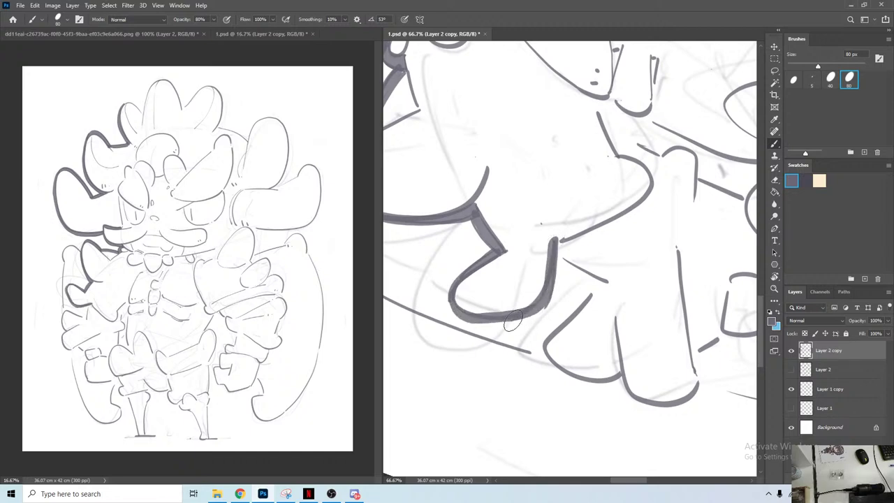
Step: Thicken the short joining line under the small sleeve tuft and the outer and top edges of the next sleeve puff
key("r")
mouse_move(522, 240)
left_mouse_down()
mouse_move(551, 90)
mouse_move(692, 157)
left_mouse_up()
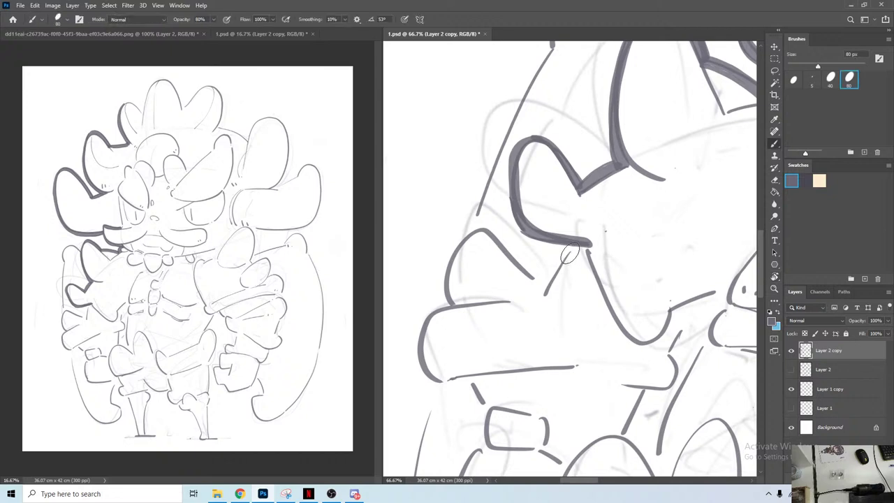
left_click_drag(546, 282, 569, 253)
left_click_drag(541, 289, 564, 250)
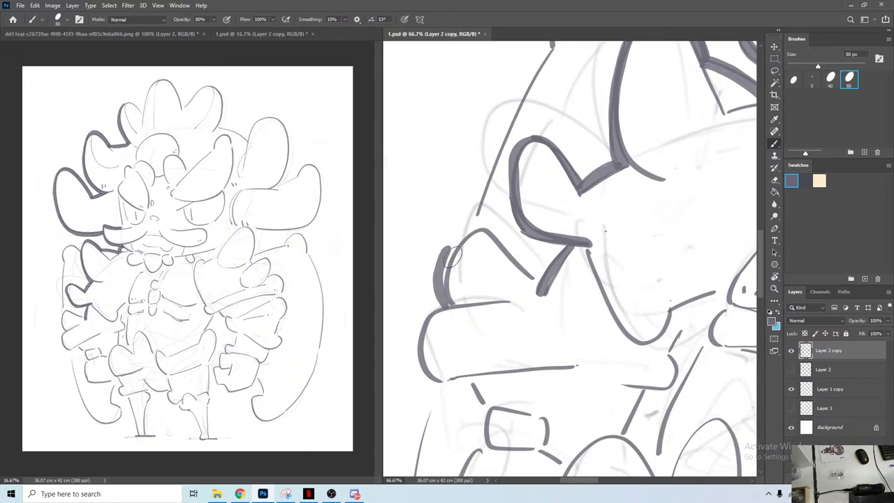
mouse_move(444, 299)
left_mouse_down()
mouse_move(448, 254)
mouse_move(480, 226)
mouse_move(506, 234)
mouse_move(539, 285)
left_mouse_up()
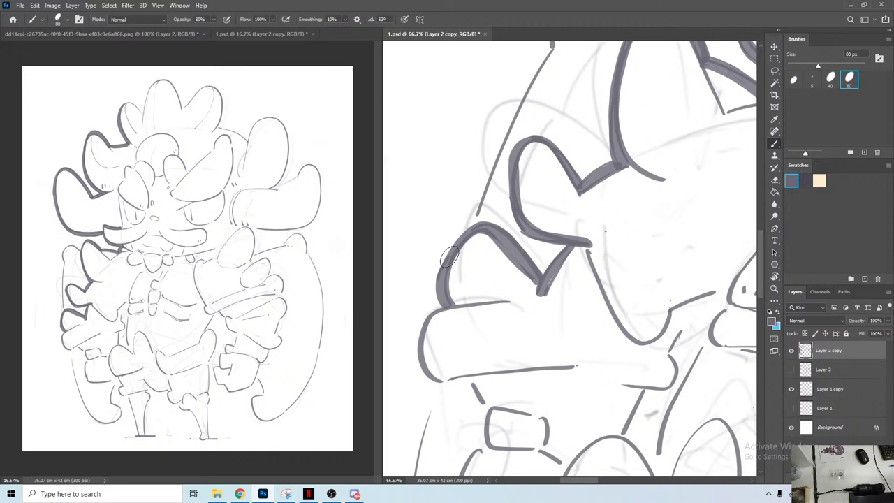
left_click_drag(449, 257, 462, 238)
Step: Thicken the rounded outer edge of the lowest left sleeve puff and the short forearm line below it
left_click_drag(519, 317, 540, 236)
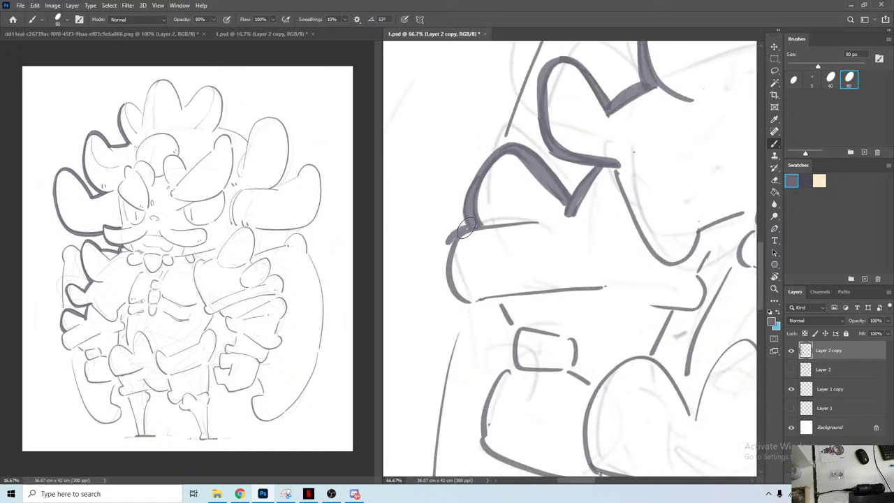
mouse_move(465, 227)
left_mouse_down()
mouse_move(446, 288)
mouse_move(477, 300)
mouse_move(496, 293)
left_mouse_up()
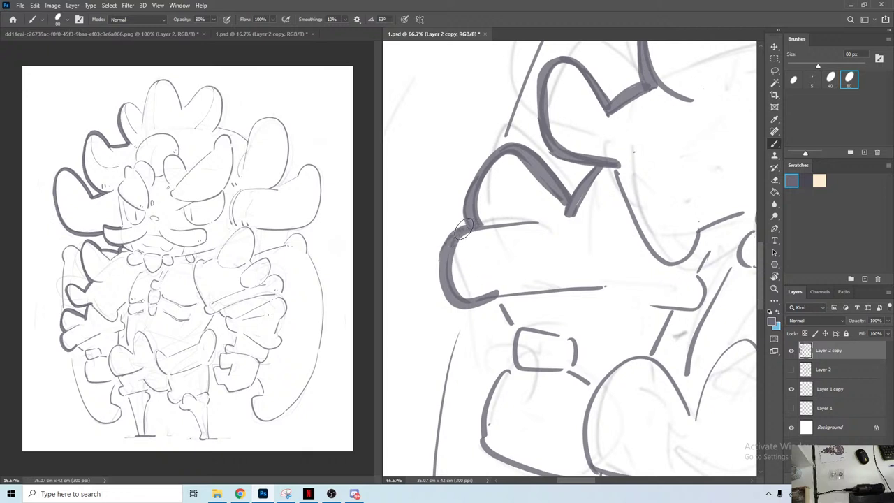
mouse_move(519, 296)
left_mouse_down()
mouse_move(485, 224)
mouse_move(497, 284)
left_mouse_up()
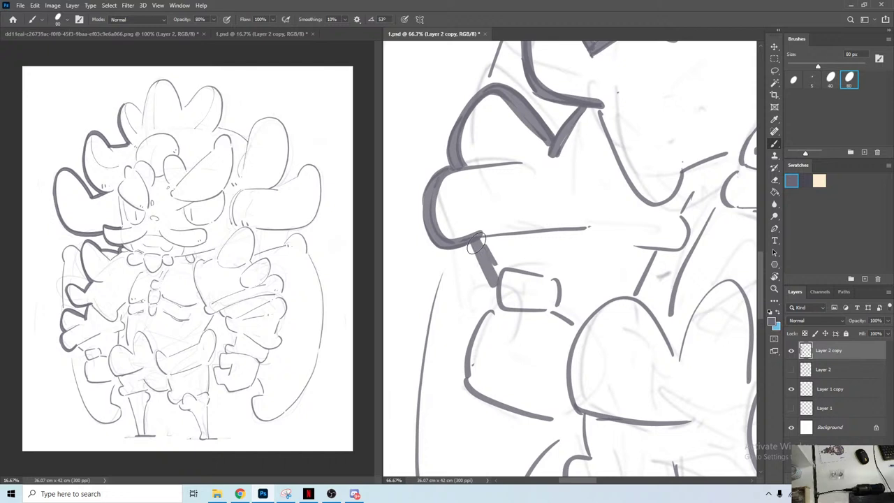
Step: Thicken the outer edge of the left wrist cuff and the outer side of the hand below it
mouse_move(472, 248)
left_mouse_down()
mouse_move(493, 290)
mouse_move(508, 175)
left_mouse_up()
key("r")
left_click_drag(541, 90, 486, 111)
mouse_move(490, 214)
left_mouse_down()
mouse_move(472, 244)
mouse_move(487, 299)
left_mouse_up()
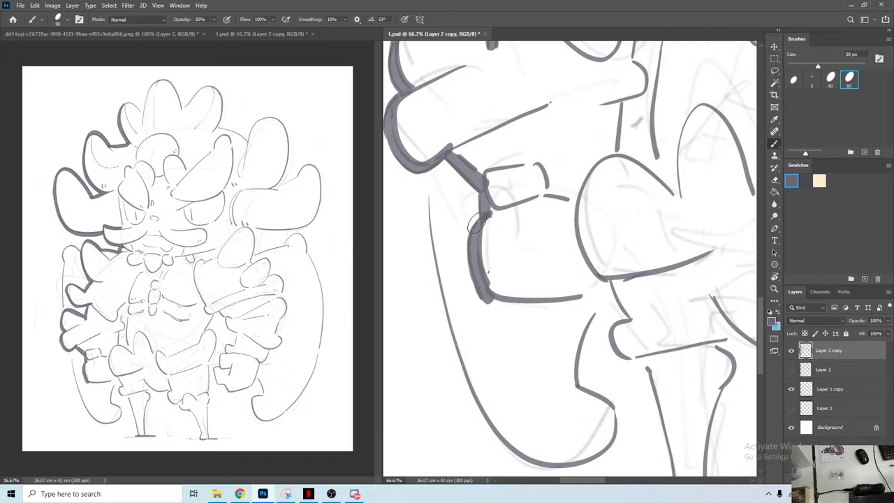
Step: Thicken the bottom edge of the left hand from its outer corner across to the leg
key("r")
left_click_drag(476, 225, 557, 104)
mouse_move(503, 197)
left_mouse_down()
mouse_move(520, 263)
mouse_move(549, 312)
left_mouse_up()
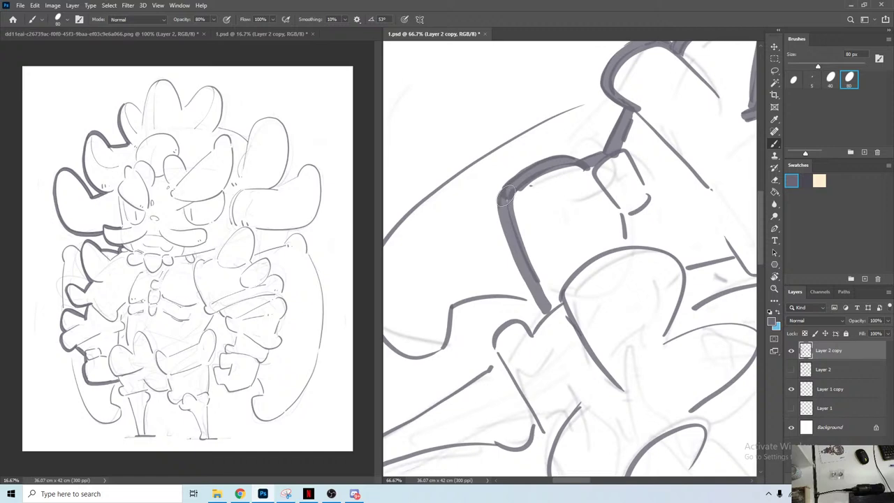
left_click_drag(500, 207, 535, 301)
Step: Thicken the short line below the left hand and the rounded outer edge of the left leg's knee cuff
key("r")
left_click_drag(511, 115, 562, 95)
left_click_drag(568, 222, 551, 158)
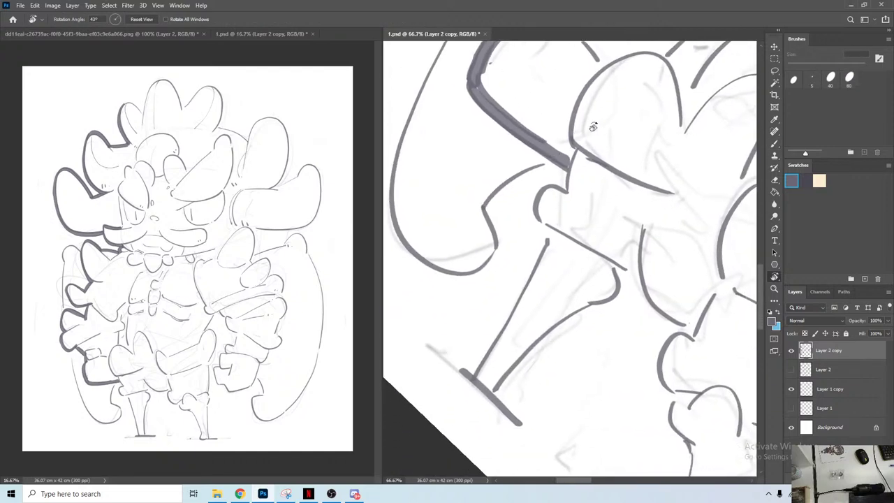
left_click_drag(592, 126, 532, 158)
mouse_move(595, 159)
left_mouse_down()
mouse_move(581, 129)
mouse_move(565, 127)
mouse_move(557, 145)
left_mouse_up()
key("b")
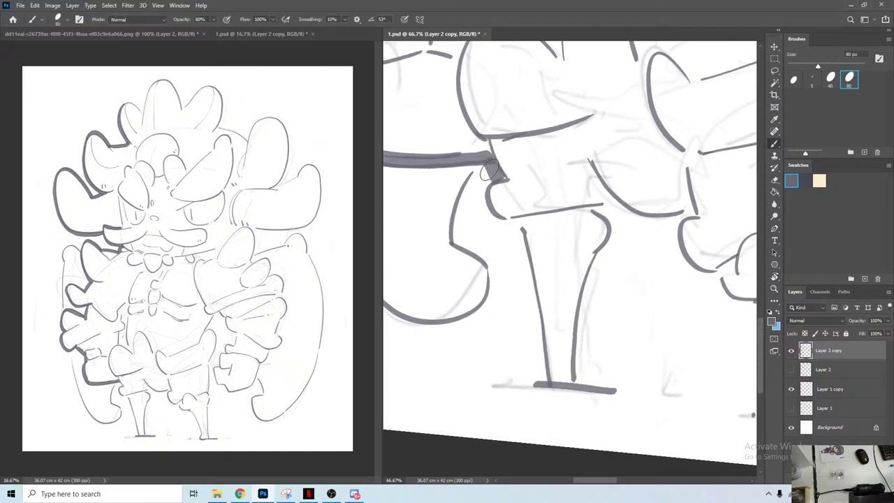
mouse_move(494, 183)
left_mouse_down()
mouse_move(481, 206)
mouse_move(493, 223)
mouse_move(515, 225)
left_mouse_up()
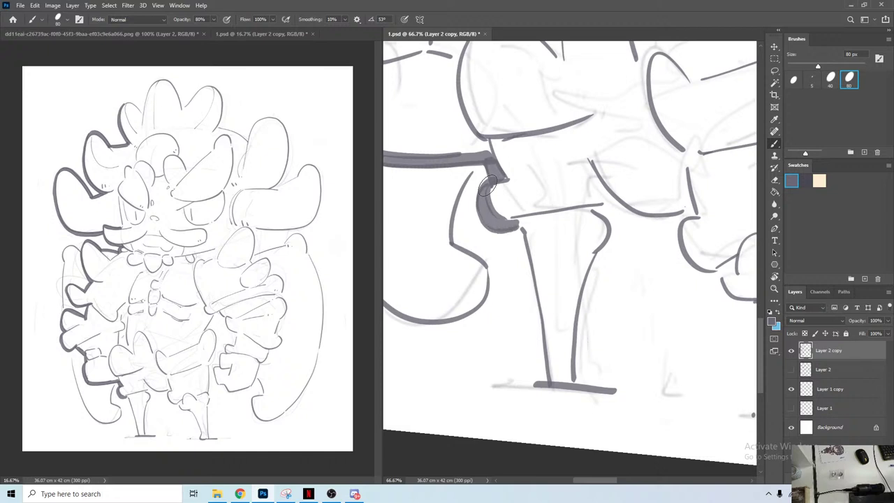
Step: Thicken the outer line of the left lower leg and its inner edge from the rounded knee cuff to the foot
scroll(520, 227, "down", 3)
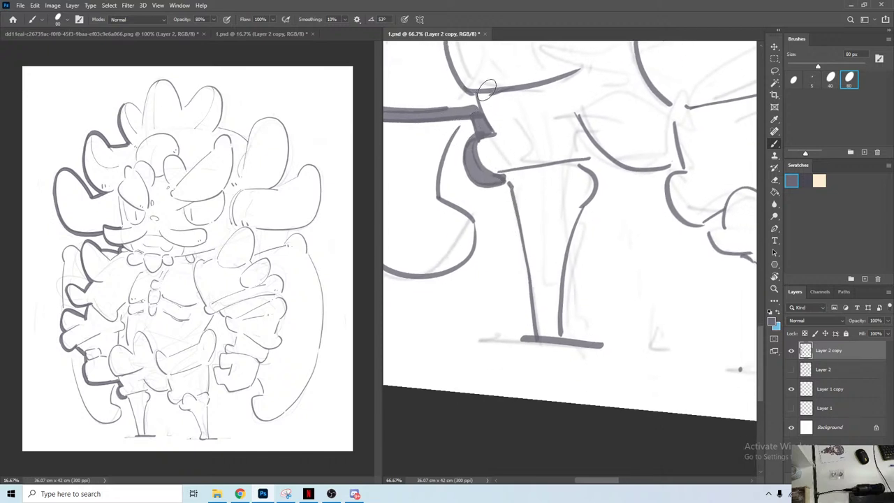
left_click_drag(505, 185, 532, 338)
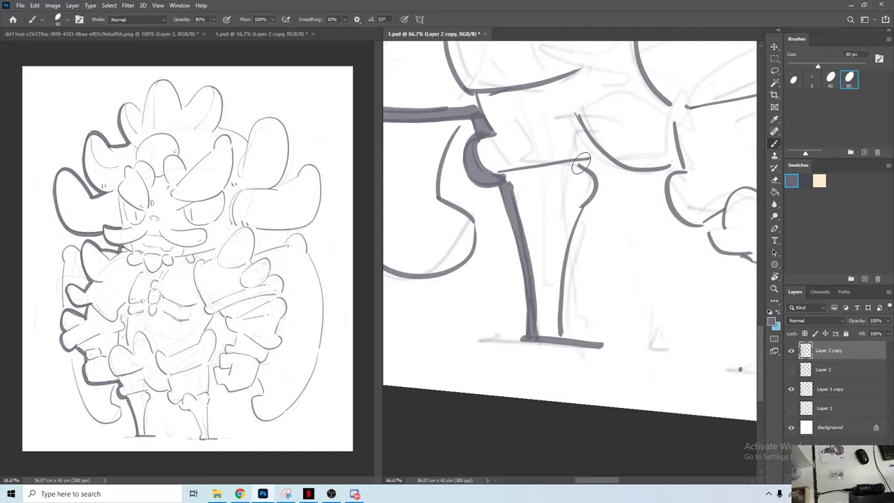
mouse_move(580, 162)
left_mouse_down()
mouse_move(594, 183)
mouse_move(587, 213)
mouse_move(593, 168)
mouse_move(572, 264)
left_mouse_up()
key("r")
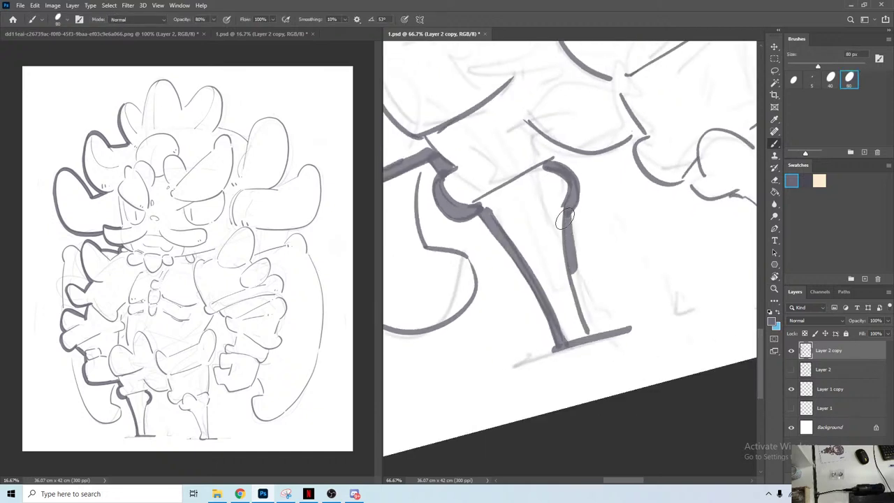
left_click_drag(565, 220, 586, 334)
left_click_drag(568, 209, 565, 240)
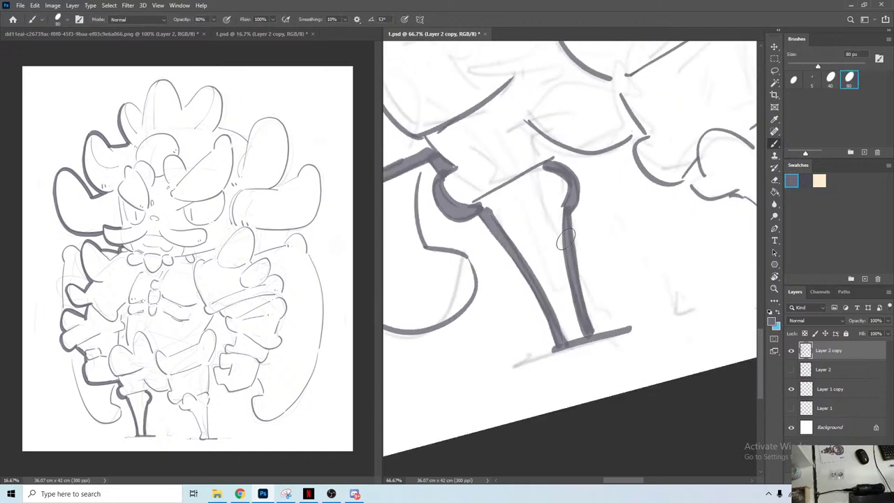
Step: Thicken the rounded top of the cape beside the left shoulder and the long side line running down from it
left_click_drag(531, 154, 607, 167)
left_click_drag(511, 203, 618, 364)
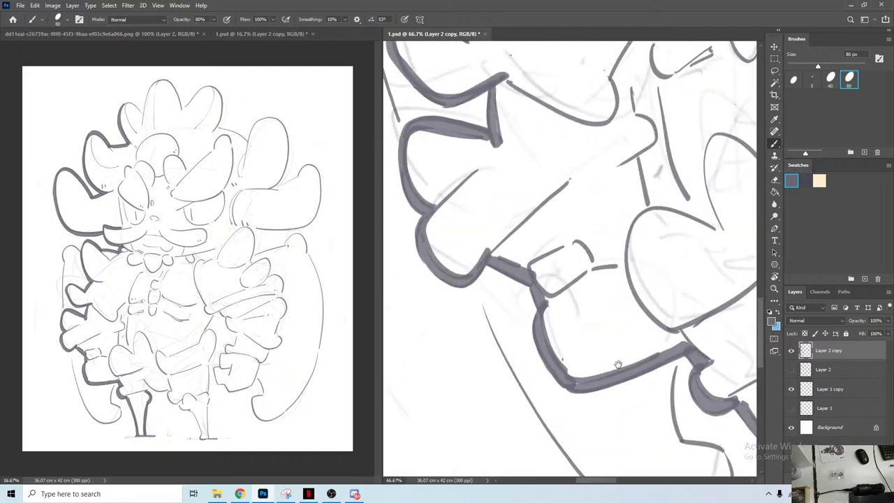
left_click_drag(498, 188, 541, 331)
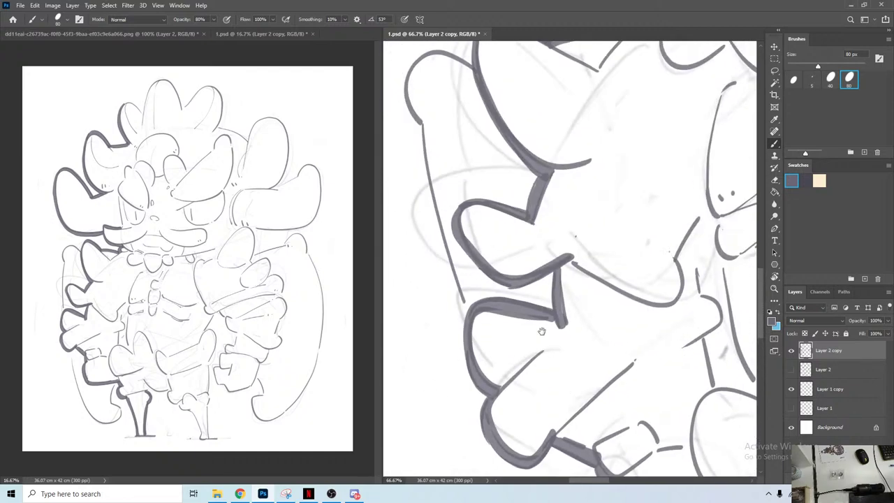
left_click_drag(459, 158, 471, 199)
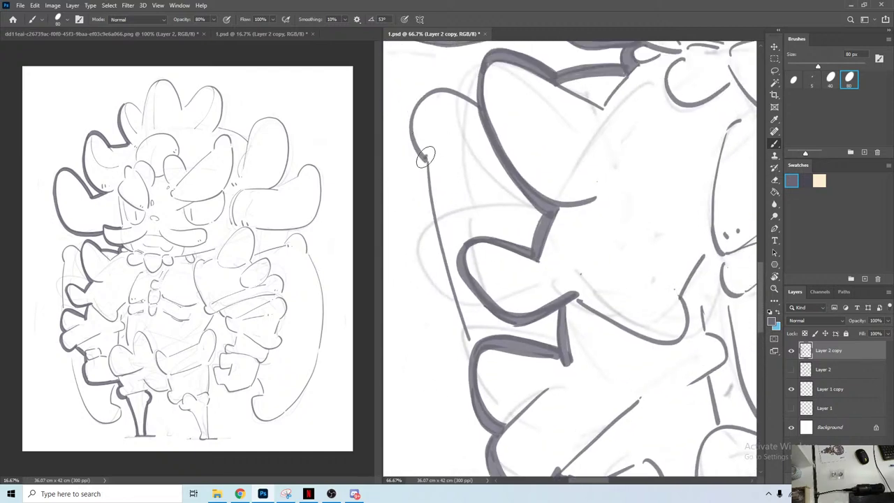
mouse_move(425, 158)
left_mouse_down()
mouse_move(417, 104)
mouse_move(433, 94)
mouse_move(476, 112)
left_mouse_up()
mouse_move(427, 158)
left_mouse_down()
mouse_move(438, 238)
mouse_move(471, 347)
mouse_move(428, 201)
left_mouse_up()
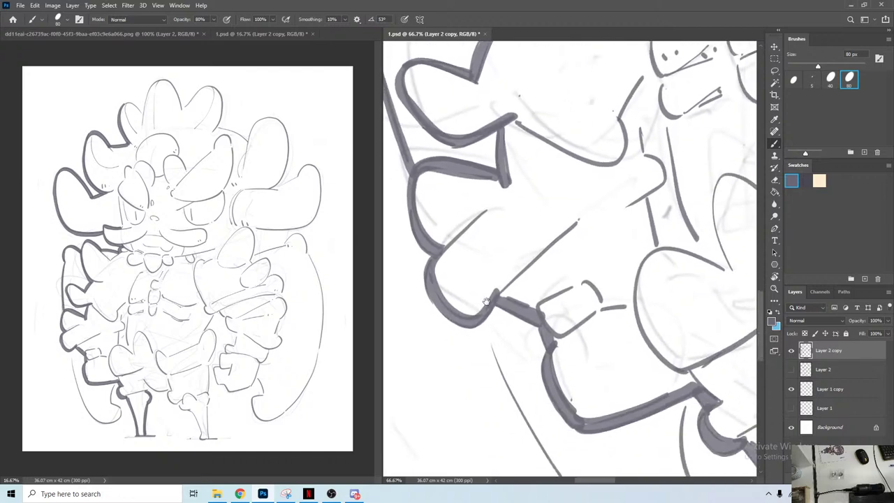
Step: Thicken the lower left cape edge from the sleeve puff around its curled tip up to the hand's bottom edge
mouse_move(486, 342)
left_mouse_down()
mouse_move(415, 146)
mouse_move(440, 116)
mouse_move(438, 135)
mouse_move(476, 249)
mouse_move(522, 336)
mouse_move(570, 377)
mouse_move(608, 381)
mouse_move(648, 352)
mouse_move(609, 305)
mouse_move(612, 227)
left_mouse_up()
key("r")
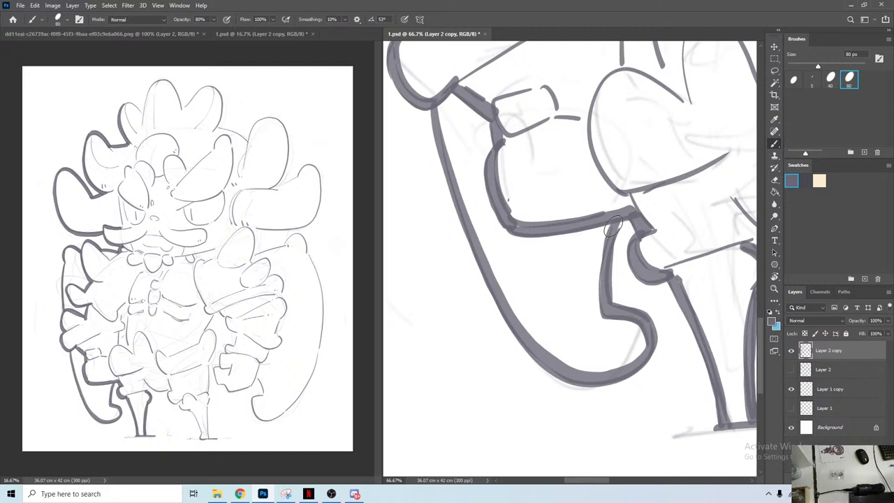
left_click_drag(550, 354, 632, 364)
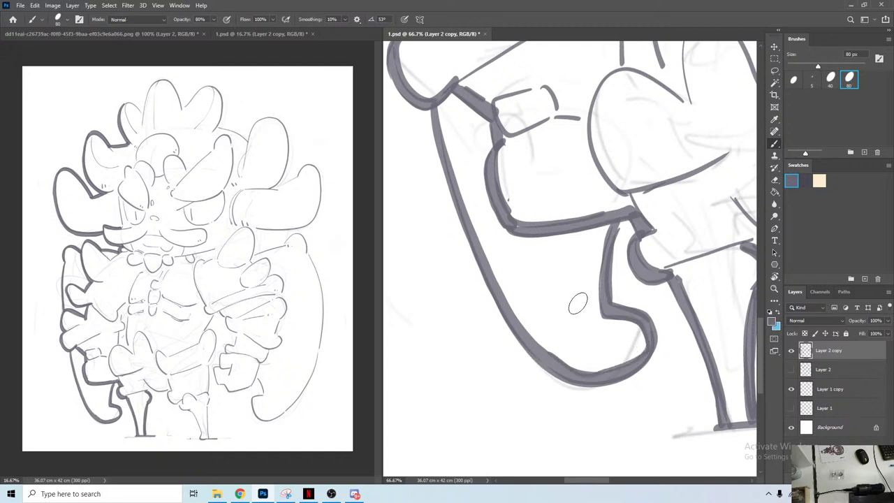
left_click_drag(433, 100, 438, 146)
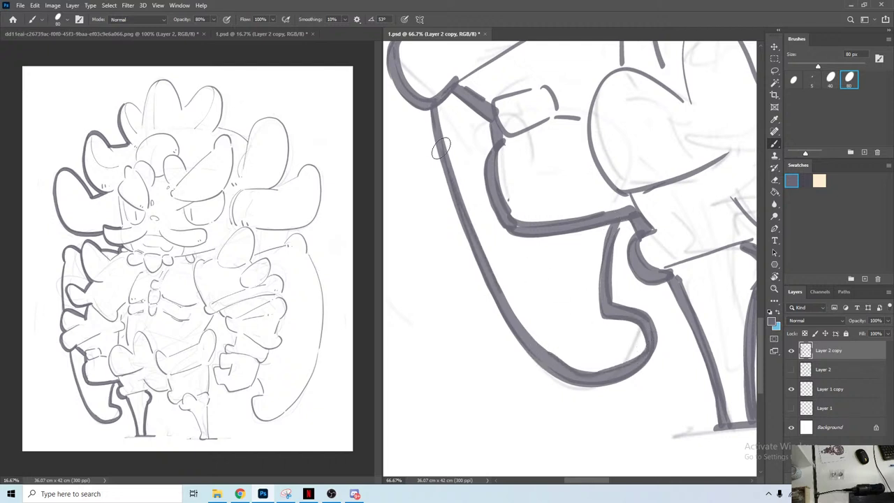
Step: Thicken the curved crotch line between the legs, undoing the first stroke and redrawing it slightly higher
key("r")
mouse_move(622, 386)
left_mouse_down()
mouse_move(575, 257)
mouse_move(463, 194)
mouse_move(532, 162)
mouse_move(515, 178)
mouse_move(539, 237)
mouse_move(567, 257)
left_mouse_up()
key("b")
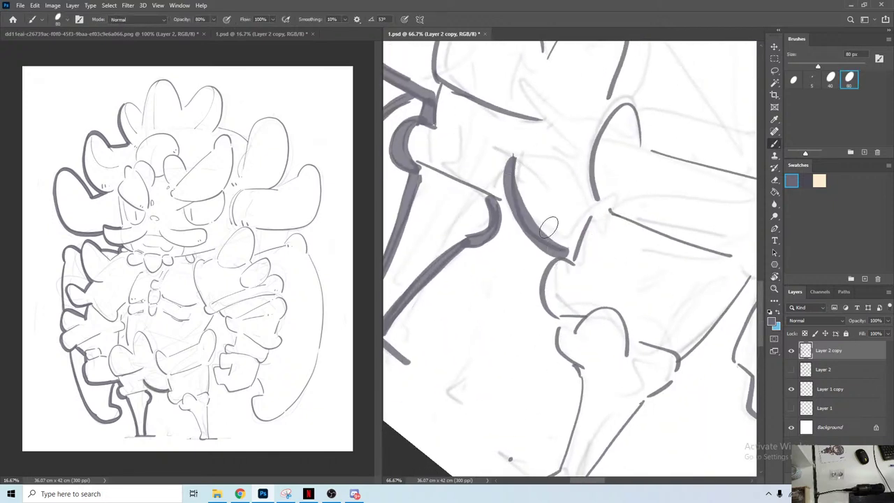
key("ctrl+z")
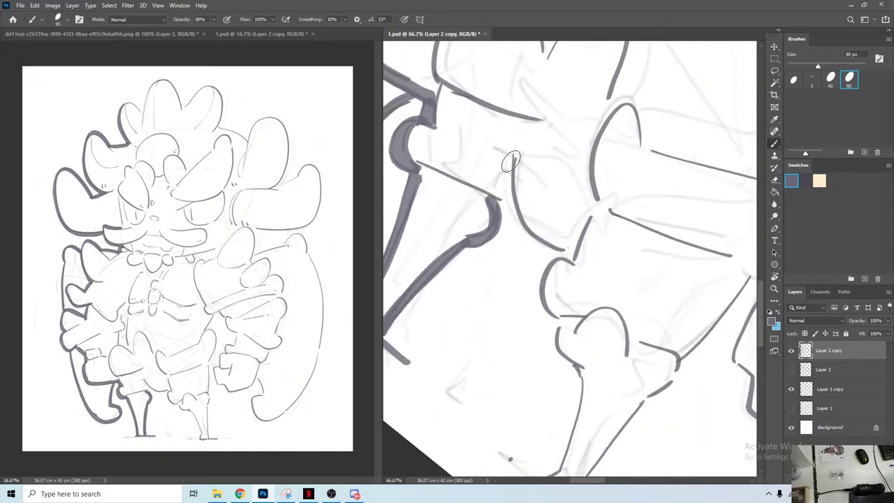
mouse_move(511, 157)
left_mouse_down()
mouse_move(535, 225)
mouse_move(577, 239)
left_mouse_up()
Step: Erase the leftover thin line below the crotch curve and join the curve to the left leg's knee cuff
key("e")
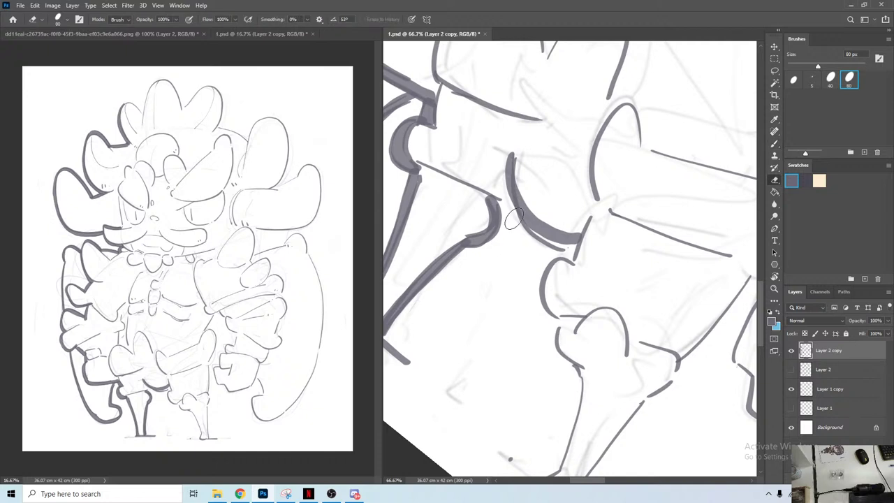
left_click_drag(515, 215, 563, 249)
key("b")
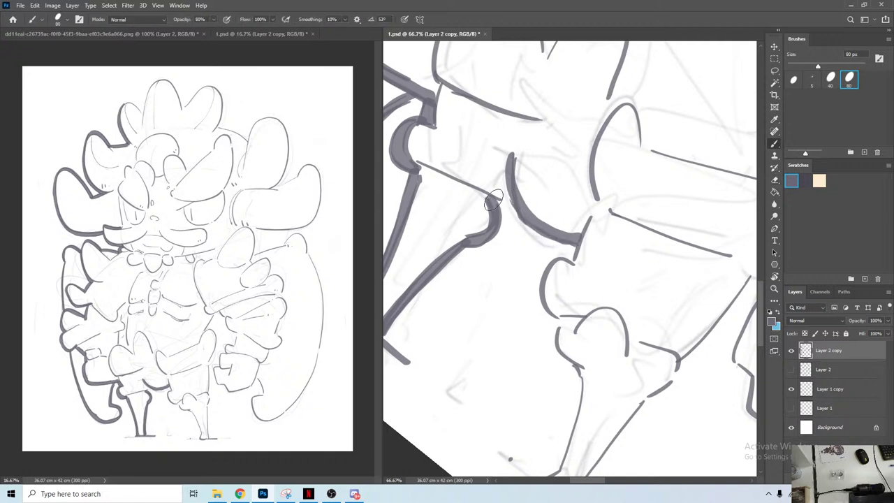
left_click_drag(489, 201, 515, 203)
Step: Thicken the right leg's inner edge from the crotch through the knee cuff and shin to the foot line
key("r")
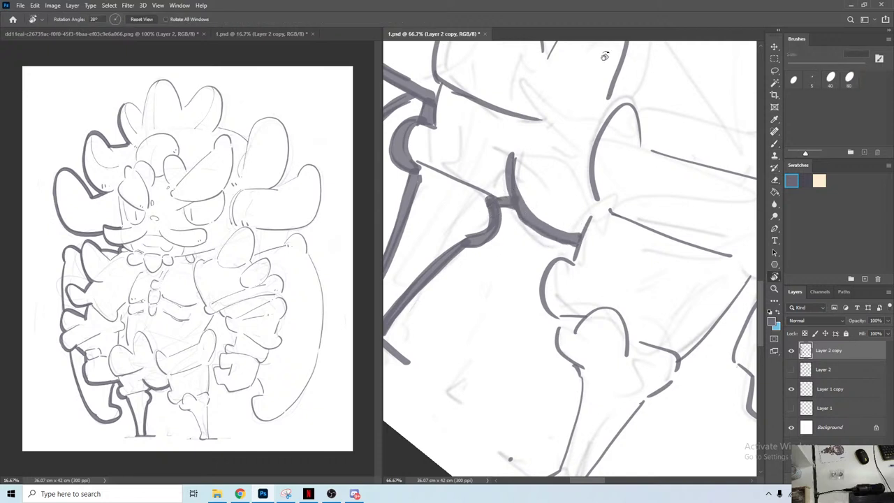
left_click_drag(605, 56, 489, 116)
key("b")
mouse_move(562, 213)
left_mouse_down()
mouse_move(570, 313)
mouse_move(644, 344)
mouse_move(566, 259)
mouse_move(611, 344)
mouse_move(601, 358)
mouse_move(672, 360)
left_mouse_up()
key("ctrl+z")
Step: Thicken the right leg's outer edge from the thigh through the rounded knee cuff down to the foot
key("r")
left_click_drag(667, 152, 634, 162)
key("b")
mouse_move(602, 63)
left_mouse_down()
mouse_move(612, 181)
mouse_move(606, 237)
left_mouse_up()
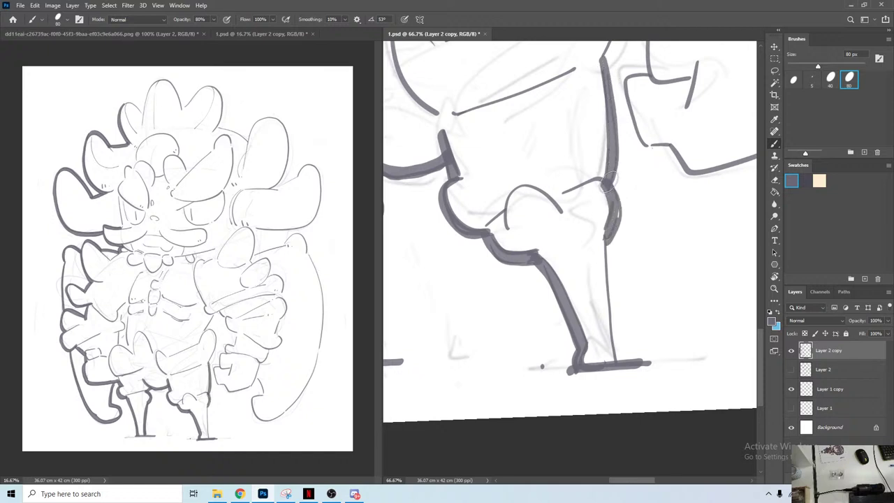
left_click_drag(608, 181, 614, 362)
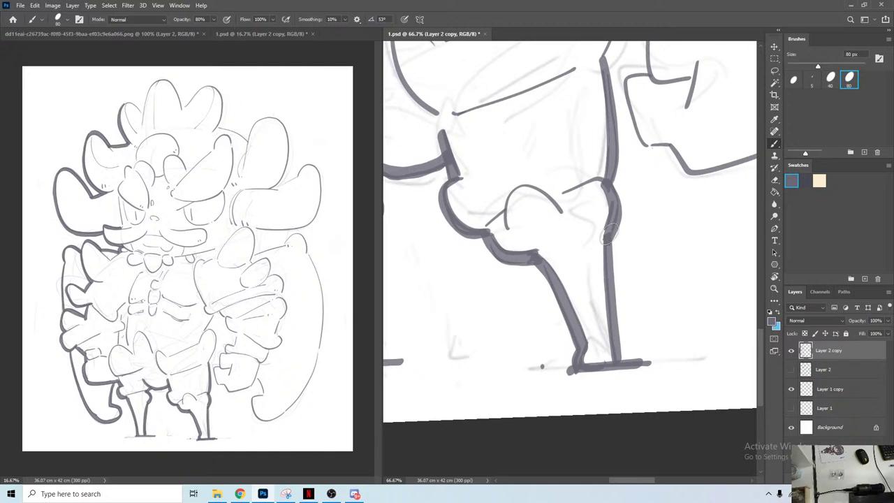
left_click_drag(609, 241, 619, 359)
Step: Thicken the rounded puff at the top of the right thigh and the waist line rising from it to the sleeve
left_click_drag(643, 247, 562, 425)
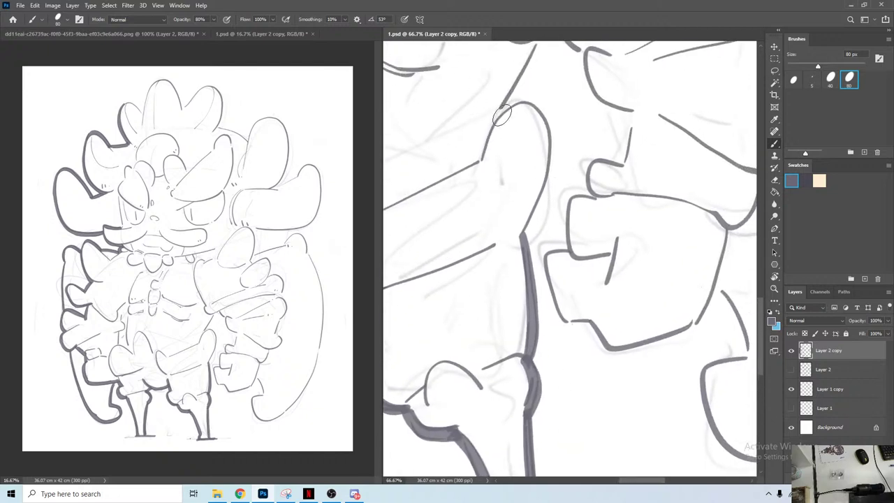
mouse_move(481, 157)
left_mouse_down()
mouse_move(507, 103)
mouse_move(526, 96)
mouse_move(553, 119)
mouse_move(553, 167)
mouse_move(523, 236)
left_mouse_up()
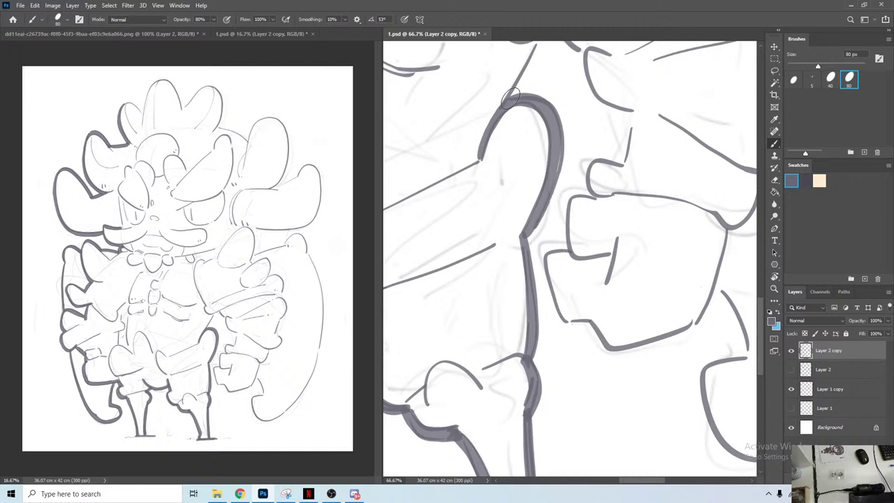
mouse_move(561, 129)
left_mouse_down()
mouse_move(538, 176)
mouse_move(467, 213)
mouse_move(498, 155)
left_mouse_up()
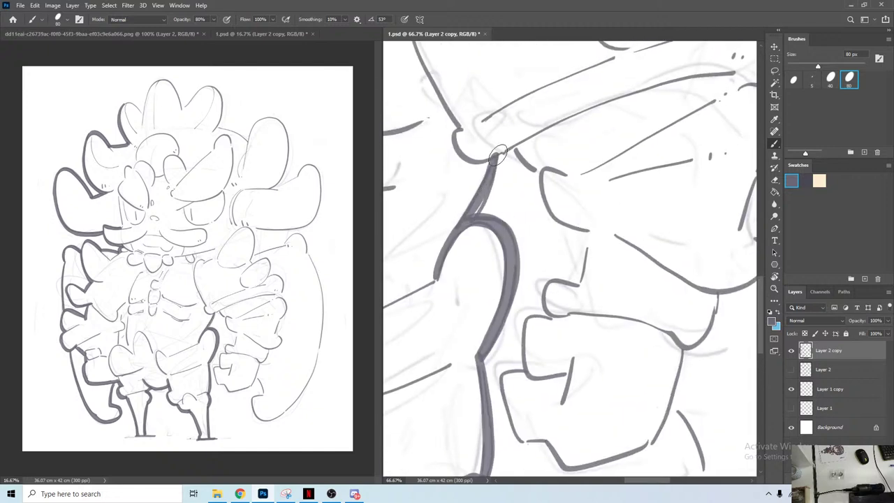
Step: Thicken the rounded inner end of the right sleeve's band and the start of the band's lower edge
key("e")
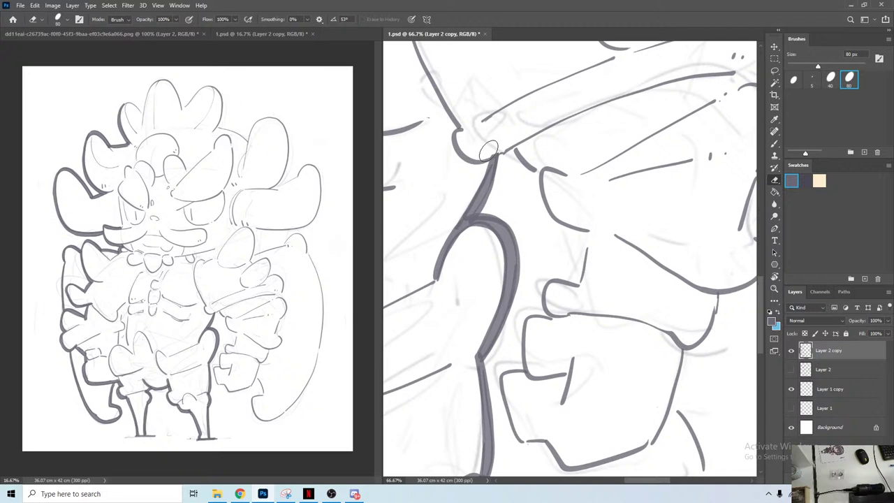
key("b")
mouse_move(456, 128)
left_mouse_down()
mouse_move(451, 149)
mouse_move(492, 166)
left_mouse_up()
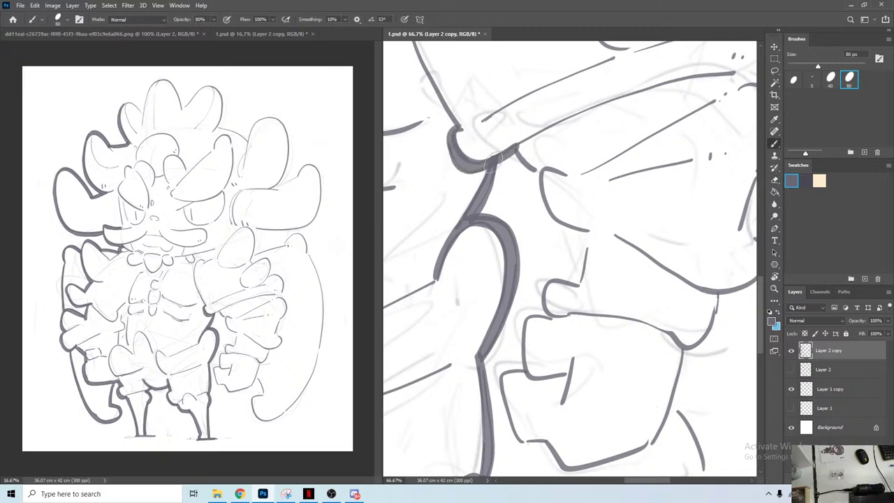
mouse_move(493, 165)
left_mouse_down()
mouse_move(546, 127)
mouse_move(597, 105)
mouse_move(517, 153)
mouse_move(537, 142)
mouse_move(528, 161)
mouse_move(591, 109)
left_mouse_up()
Step: Thicken the inner edge of the right lower sleeve, the short forearm line and the wrist cuff's inner end
key("e")
key("r")
mouse_move(504, 134)
left_mouse_down()
mouse_move(564, 118)
mouse_move(571, 161)
mouse_move(561, 140)
mouse_move(584, 172)
mouse_move(571, 225)
mouse_move(591, 244)
left_mouse_up()
key("b")
mouse_move(576, 183)
left_mouse_down()
mouse_move(574, 234)
mouse_move(586, 252)
left_mouse_up()
key("r")
mouse_move(617, 88)
left_mouse_down()
mouse_move(537, 217)
mouse_move(581, 255)
mouse_move(586, 271)
mouse_move(569, 283)
mouse_move(572, 321)
left_mouse_up()
key("b")
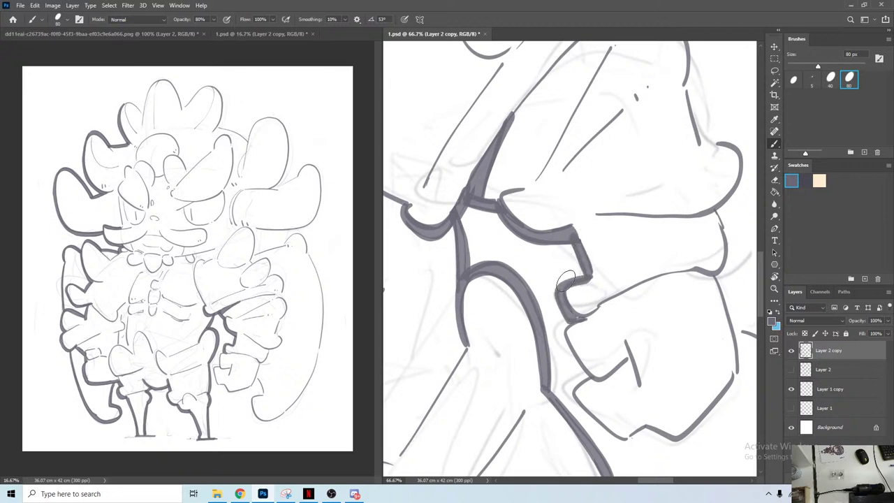
Step: Thicken the right fist's outline from the inner wrist around the fingers and bottom edge up to the outer wrist
key("e")
key("b")
left_click_drag(567, 328, 586, 377)
left_click_drag(564, 340, 457, 209)
key("r")
mouse_move(474, 251)
left_mouse_down()
mouse_move(477, 230)
mouse_move(504, 293)
mouse_move(534, 285)
mouse_move(559, 311)
mouse_move(632, 255)
left_mouse_up()
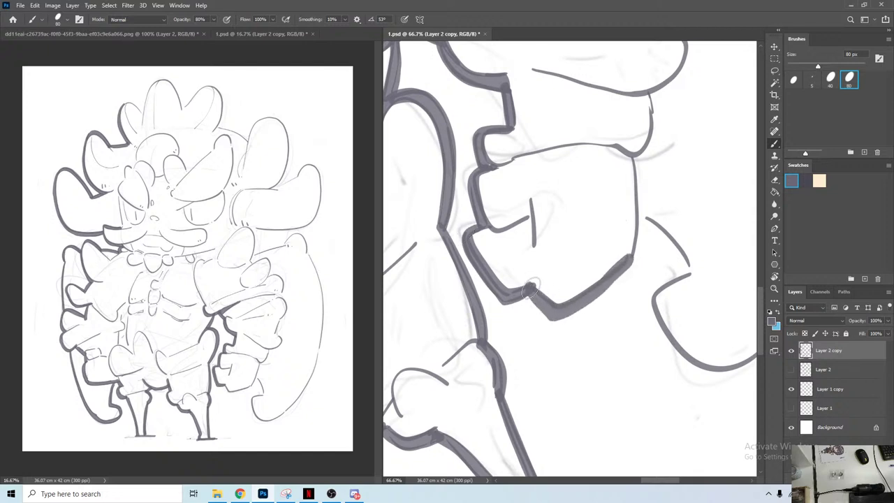
left_click(634, 159, "shift")
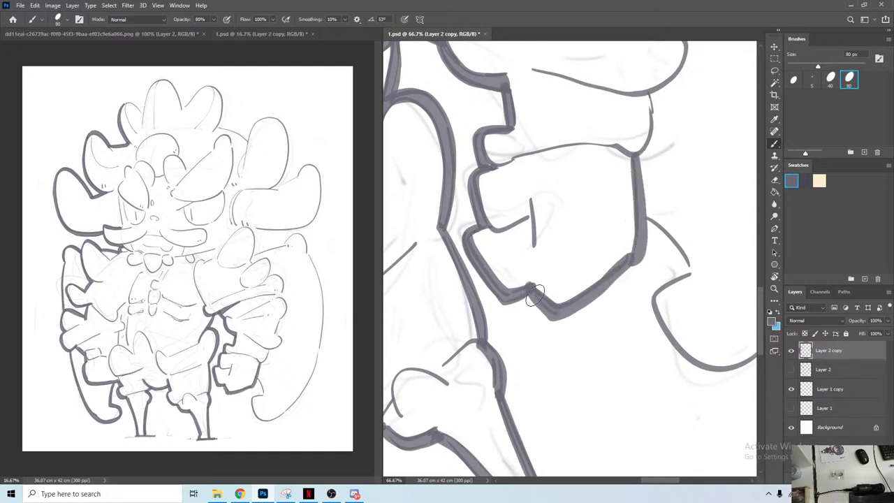
left_click_drag(535, 296, 637, 259)
Step: Thicken the short cape line beside the right hand and the cape's curled lower tip below it
key("space")
mouse_move(636, 160)
left_mouse_down()
mouse_move(643, 248)
mouse_move(548, 284)
left_mouse_up()
key("r")
left_click_drag(527, 156, 533, 105)
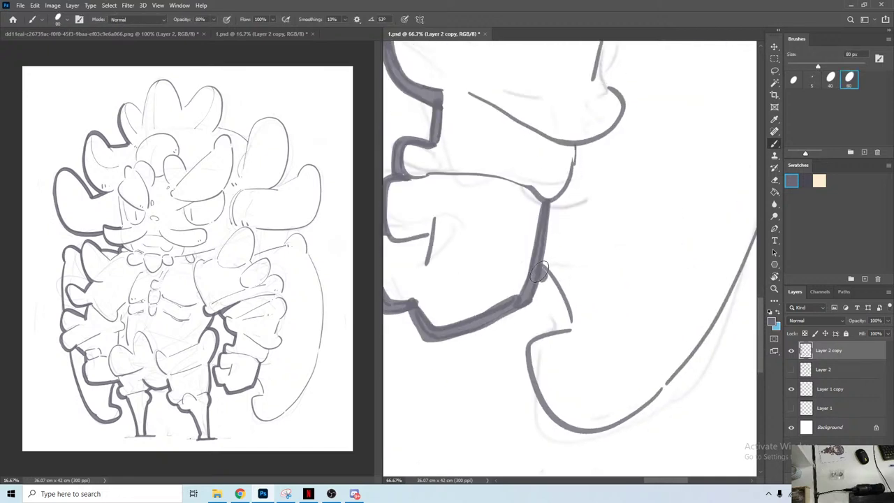
left_click_drag(539, 272, 565, 323)
key("ctrl+z")
left_click_drag(542, 271, 565, 328)
scroll(552, 275, "down", 2)
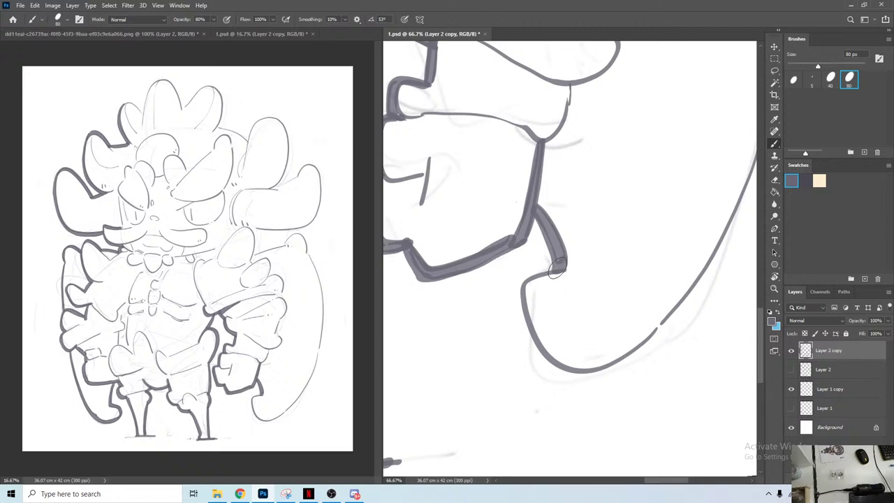
mouse_move(557, 268)
left_mouse_down()
mouse_move(520, 283)
mouse_move(565, 373)
mouse_move(660, 319)
left_mouse_up()
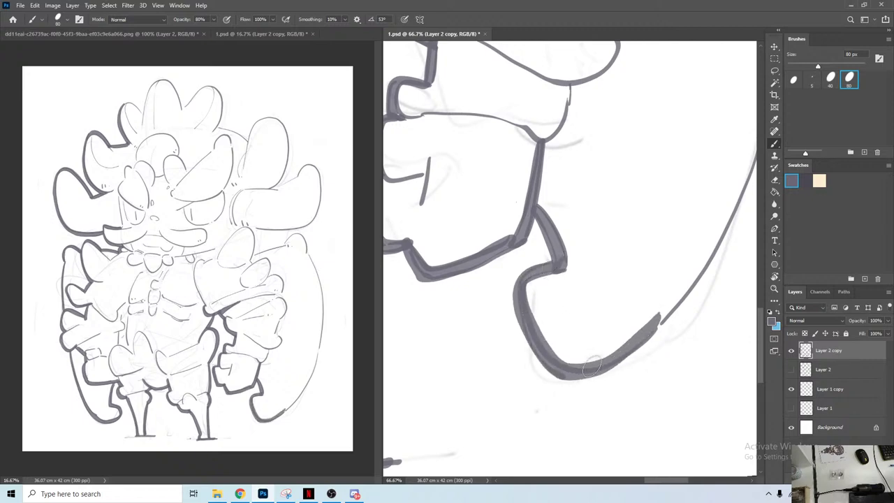
Step: Thicken the lower part of the right cape's long outer edge, continuing from the curled tip
key("r")
mouse_move(642, 226)
left_mouse_down()
mouse_move(569, 443)
mouse_move(533, 175)
mouse_move(472, 85)
left_mouse_up()
key("b")
mouse_move(449, 50)
left_mouse_down()
mouse_move(459, 230)
mouse_move(515, 368)
mouse_move(565, 438)
left_mouse_up()
Step: Thicken the upper part of the right cape's outer edge and the rounded tip at its top
key("r")
mouse_move(547, 381)
left_mouse_down()
mouse_move(447, 141)
mouse_move(515, 188)
mouse_move(474, 122)
mouse_move(517, 269)
left_mouse_up()
key("b")
key("ctrl+z")
mouse_move(476, 116)
left_mouse_down()
mouse_move(514, 294)
mouse_move(576, 384)
mouse_move(591, 434)
mouse_move(653, 447)
mouse_move(672, 396)
left_mouse_up()
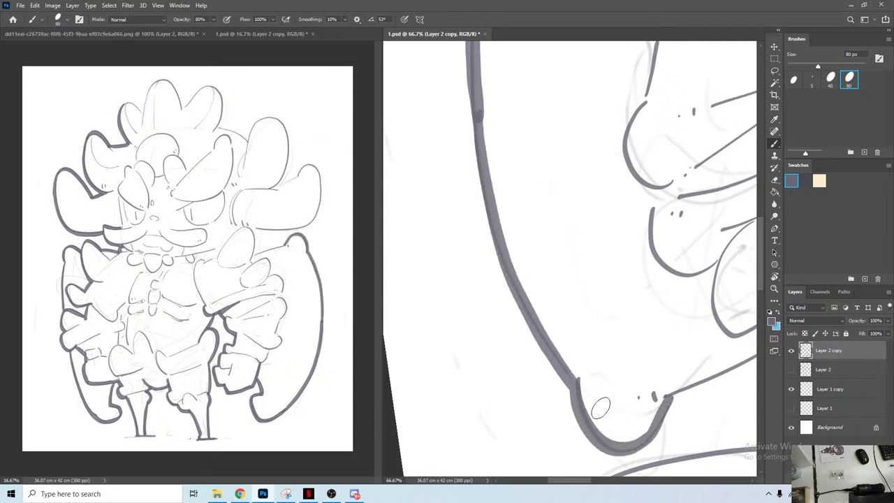
left_click_drag(573, 391, 597, 434)
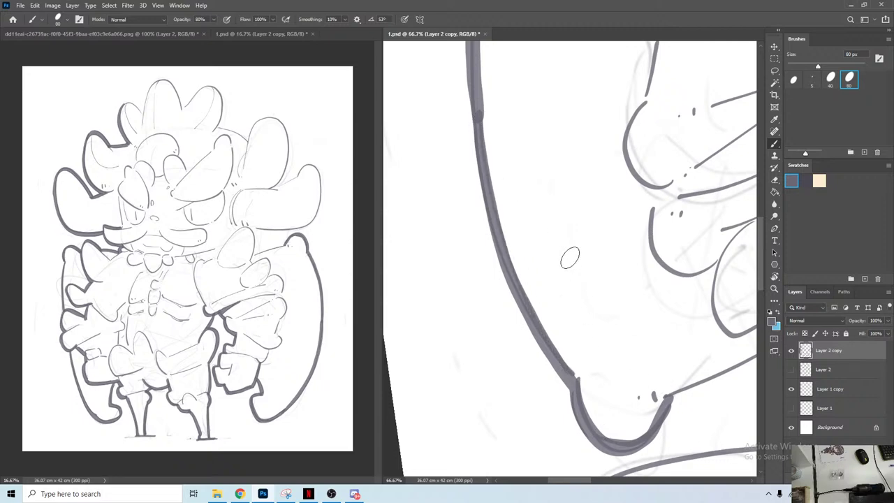
Step: Thicken the straight cape line running from the rounded top tip to the right shoulder puff
key("r")
mouse_move(571, 257)
left_mouse_down()
mouse_move(551, 279)
mouse_move(622, 103)
mouse_move(471, 175)
left_mouse_up()
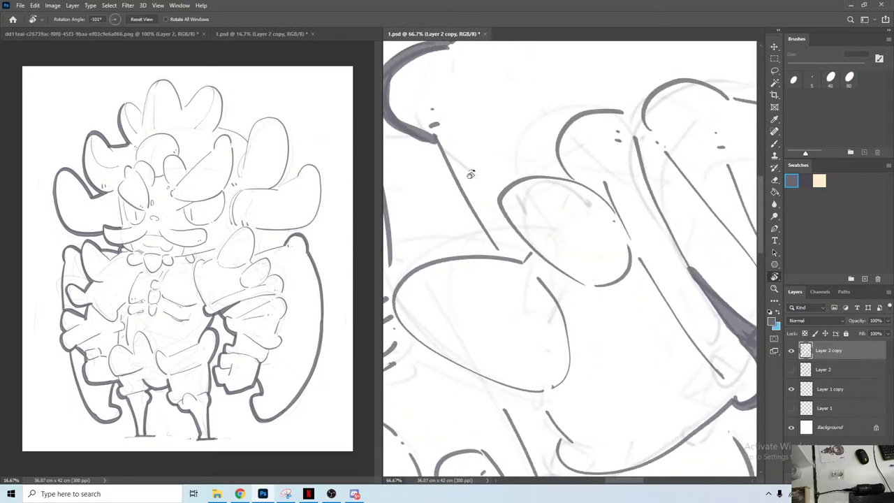
key("b")
left_click_drag(435, 145, 492, 251)
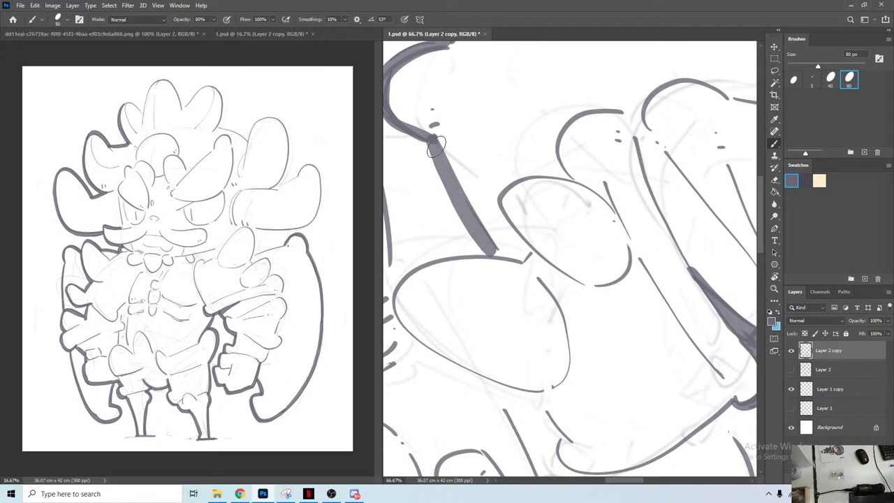
mouse_move(434, 147)
left_mouse_down()
mouse_move(470, 233)
mouse_move(491, 251)
left_mouse_up()
Step: Thicken the top edge of the right shoulder puff, from the cape line over its rounded peak
key("space")
mouse_move(458, 208)
left_mouse_down()
mouse_move(500, 211)
mouse_move(692, 272)
left_mouse_up()
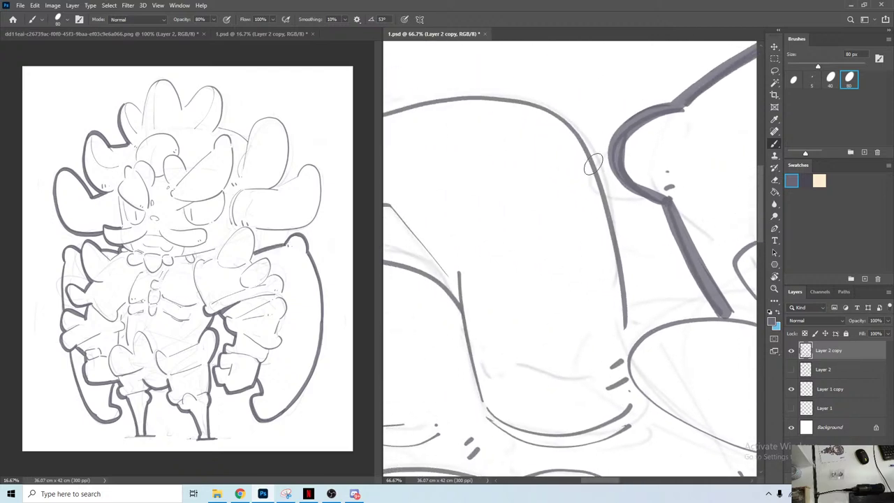
key("r")
mouse_move(593, 163)
left_mouse_down()
mouse_move(635, 160)
mouse_move(517, 175)
mouse_move(471, 258)
mouse_move(447, 243)
mouse_move(501, 253)
mouse_move(539, 313)
left_mouse_up()
key("b")
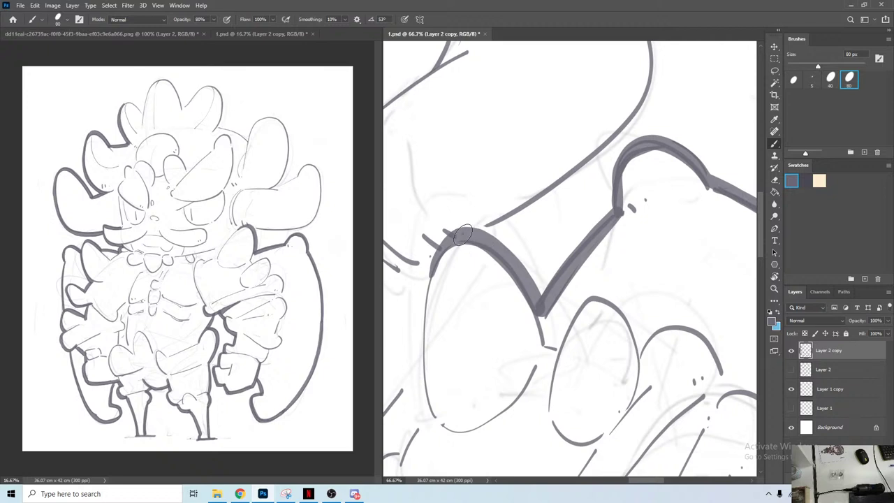
Step: Thicken the upper edge of the lower right hair tuft, including the slanted line rising to its tip
left_click_drag(565, 82, 554, 280)
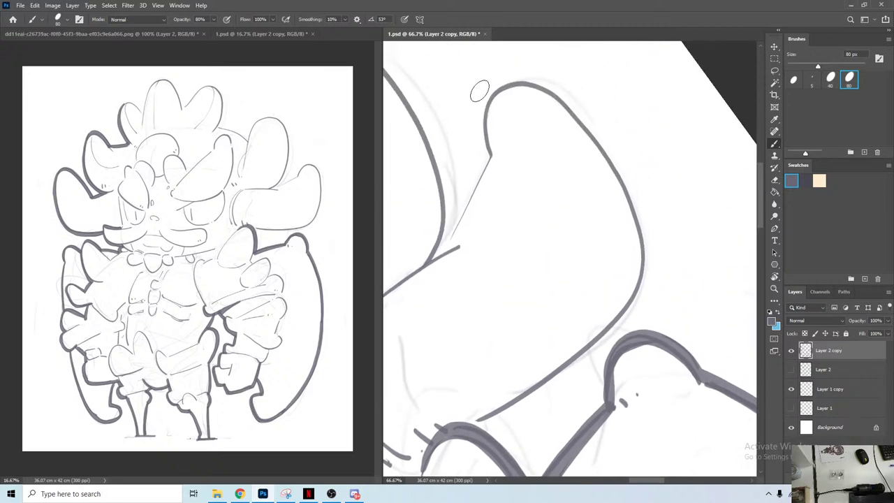
key("r")
left_click_drag(459, 79, 434, 170)
key("b")
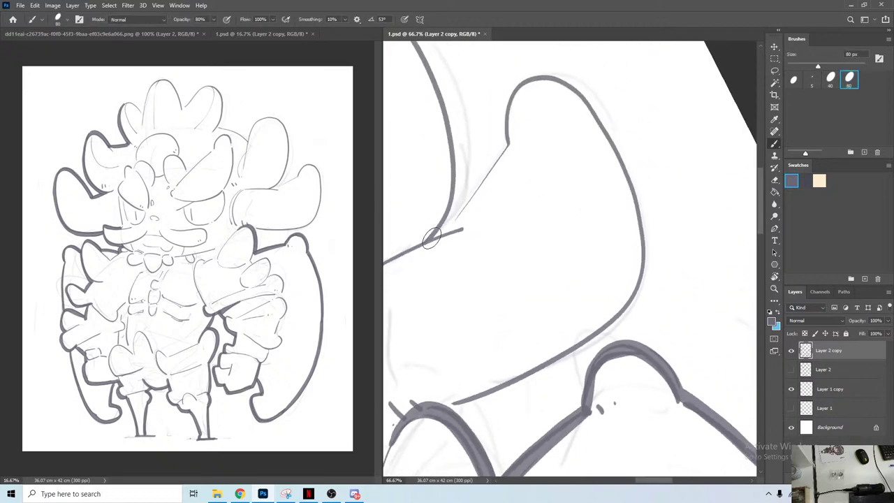
left_click_drag(432, 238, 512, 183)
left_click_drag(433, 226, 550, 169)
key("r")
left_click_drag(544, 87, 590, 86)
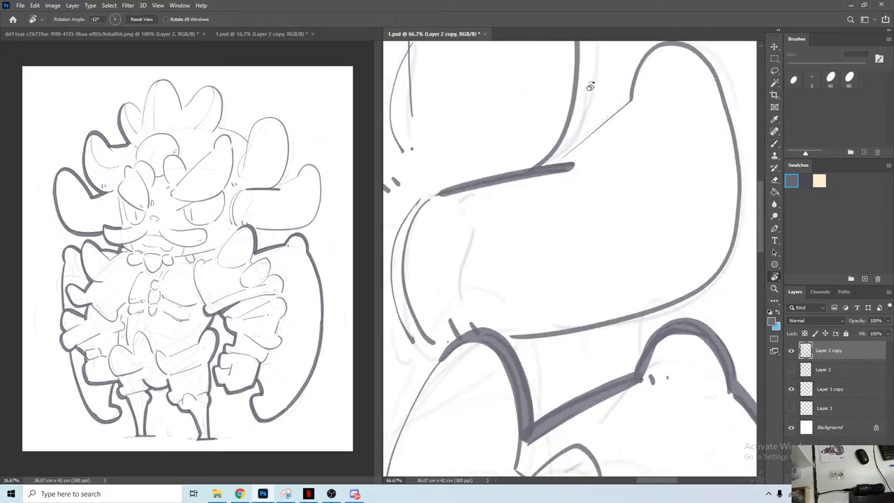
mouse_move(590, 136)
left_mouse_down()
mouse_move(512, 186)
mouse_move(539, 159)
mouse_move(508, 197)
mouse_move(563, 144)
mouse_move(488, 215)
left_mouse_up()
key("b")
key("ctrl+z")
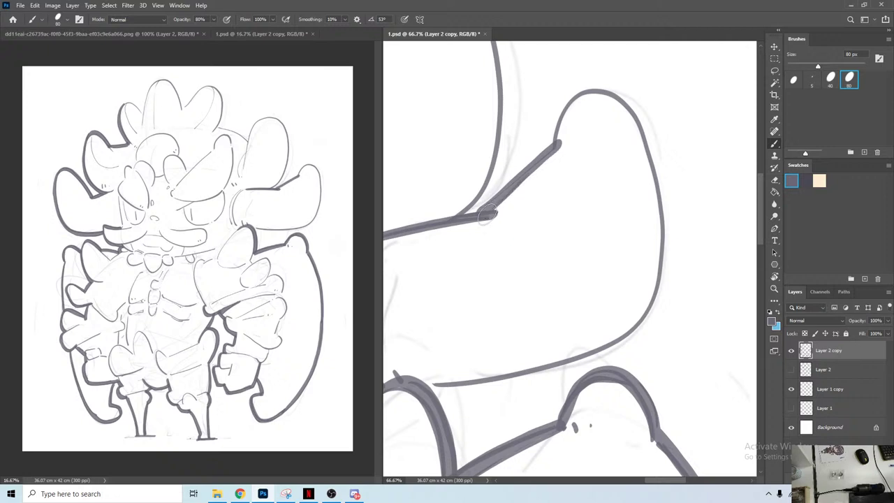
Step: Thicken the lower right hair tuft's rounded tip, outer side and bottom edge down to the shoulder puff
mouse_move(563, 141)
left_mouse_down()
mouse_move(561, 123)
mouse_move(584, 98)
mouse_move(618, 98)
mouse_move(653, 204)
mouse_move(658, 308)
mouse_move(613, 348)
left_mouse_up()
mouse_move(428, 388)
left_mouse_down()
mouse_move(563, 366)
mouse_move(621, 343)
left_mouse_up()
mouse_move(439, 391)
left_mouse_down()
mouse_move(526, 381)
mouse_move(591, 358)
left_mouse_up()
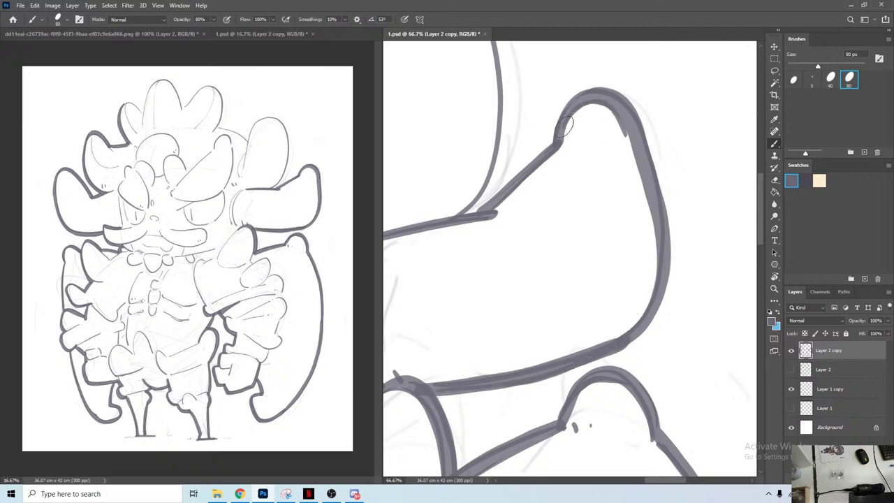
Step: Thicken the outline of the tall upper right hair tuft and even out the line weight around its rounded top
key("space")
left_click_drag(474, 229, 640, 303)
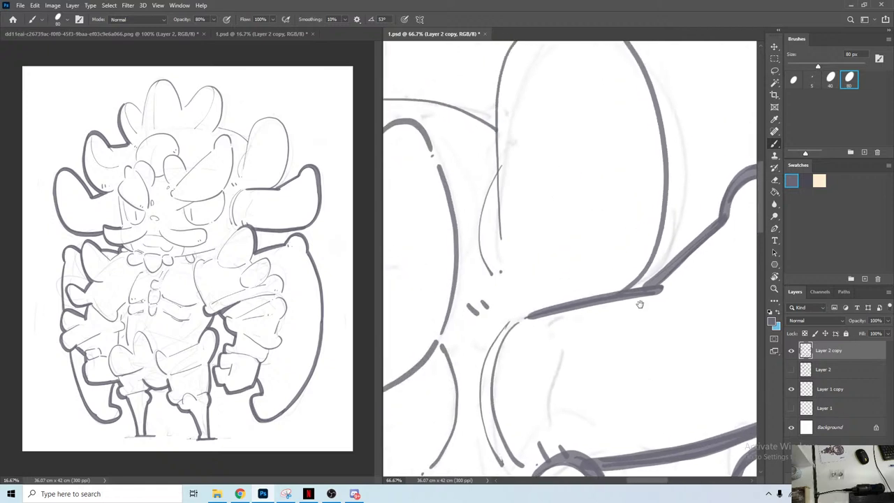
left_click_drag(611, 343, 600, 405)
mouse_move(485, 231)
left_mouse_down()
mouse_move(480, 131)
mouse_move(524, 74)
mouse_move(574, 65)
mouse_move(635, 143)
mouse_move(646, 265)
mouse_move(614, 359)
left_mouse_up()
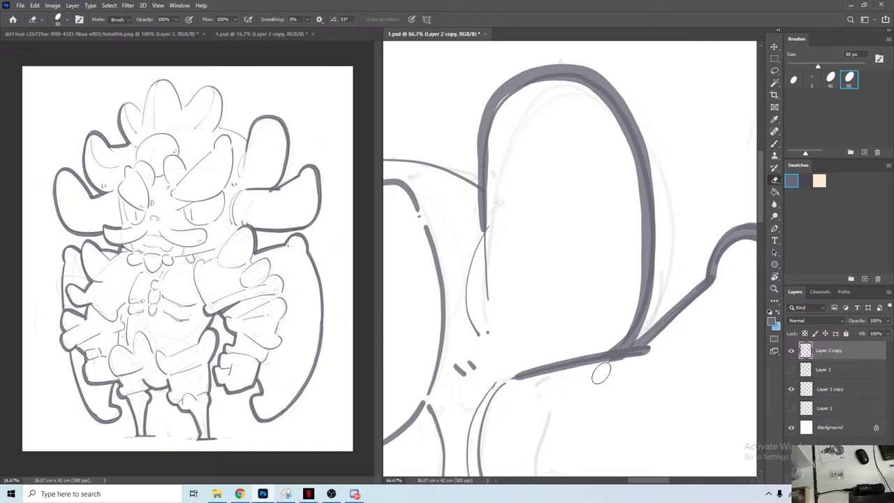
left_click_drag(501, 102, 487, 113)
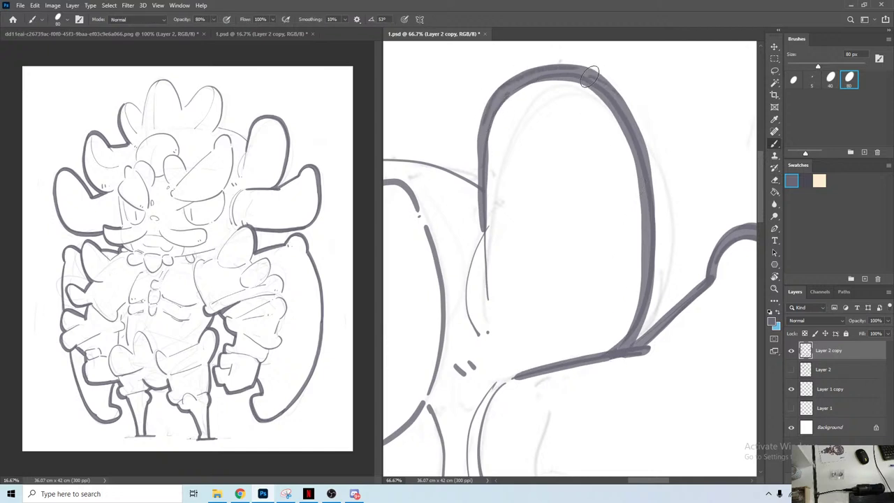
left_click_drag(591, 75, 637, 151)
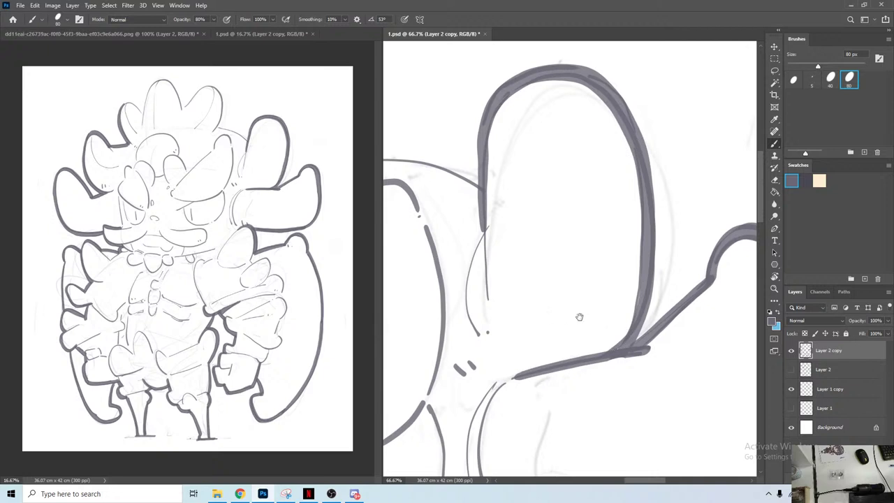
Step: Thicken the short head line connecting the tall right hair tuft to the top hair tufts
left_click_drag(447, 154, 558, 175)
key("r")
left_click_drag(541, 129, 474, 202)
key("b")
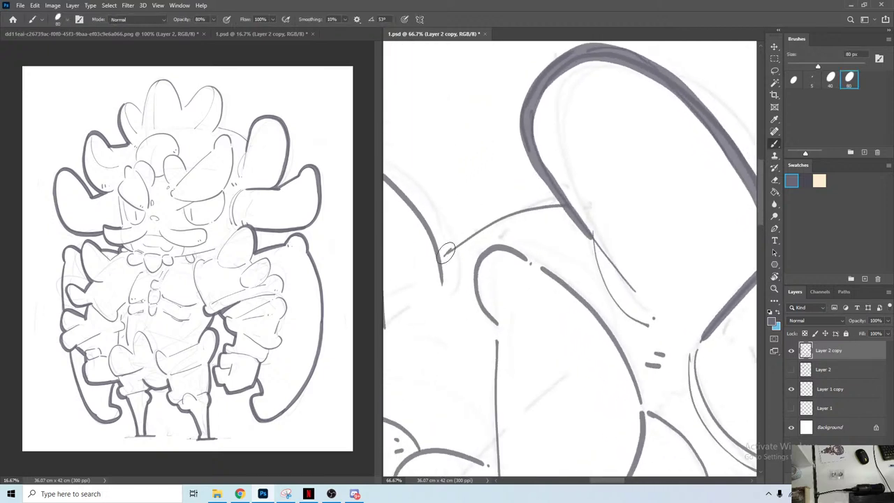
mouse_move(439, 258)
left_mouse_down()
mouse_move(474, 226)
mouse_move(562, 202)
mouse_move(465, 228)
mouse_move(555, 197)
left_mouse_up()
Step: Thicken the outline of the right top hair tuft from the head line over its peak to the notch
left_click_drag(467, 209, 625, 194)
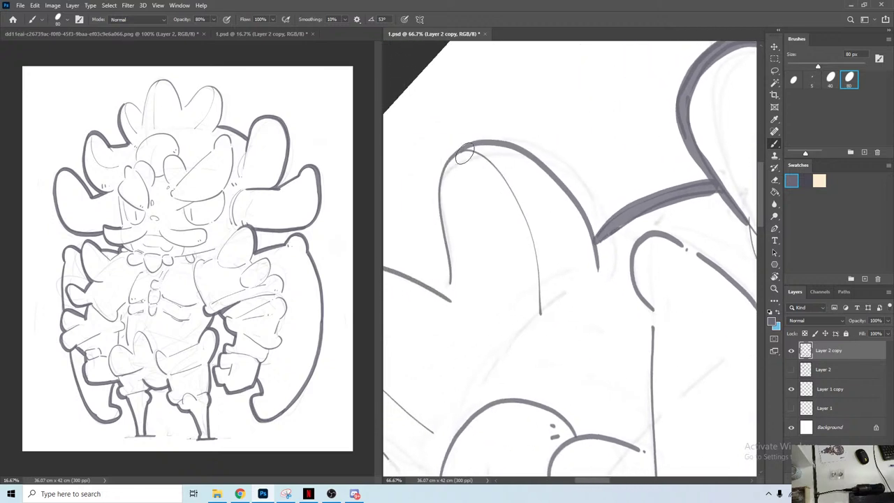
key("r")
left_click_drag(441, 121, 516, 84)
key("b")
mouse_move(445, 229)
left_mouse_down()
mouse_move(500, 114)
mouse_move(533, 98)
mouse_move(567, 106)
mouse_move(593, 159)
mouse_move(600, 259)
left_mouse_up()
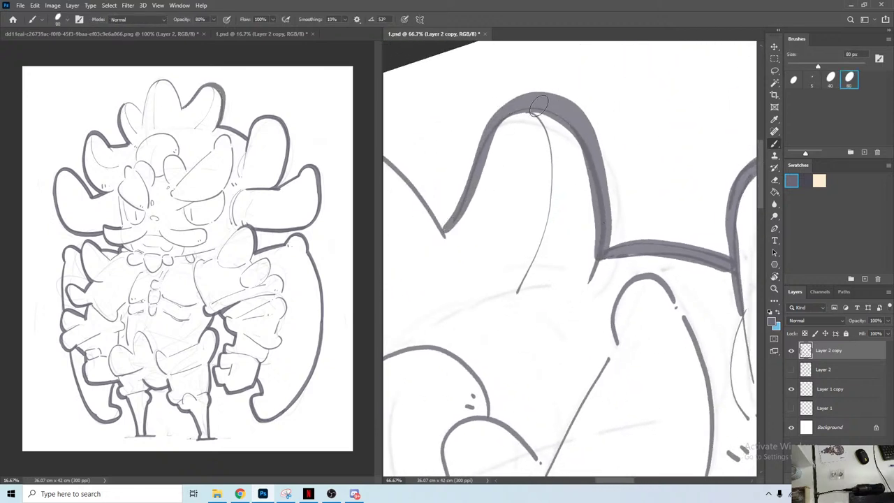
mouse_move(508, 111)
left_mouse_down()
mouse_move(586, 124)
mouse_move(602, 239)
left_mouse_up()
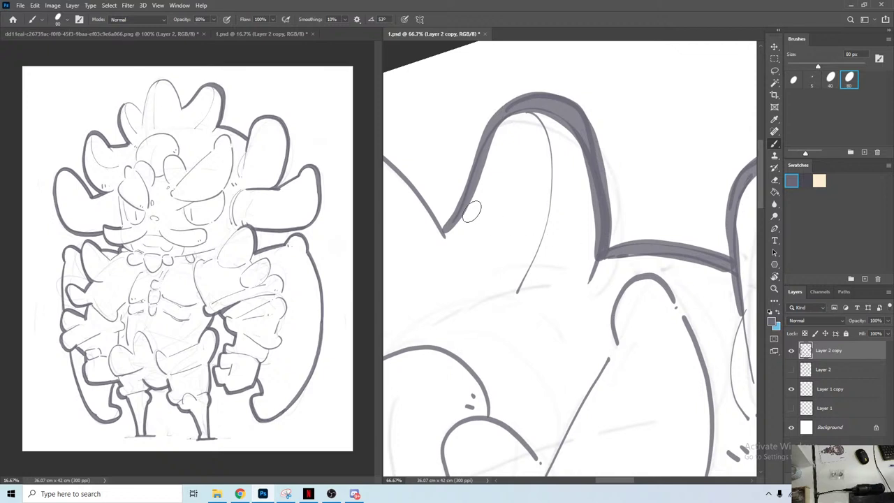
Step: Thicken the outline of the middle top hair tuft from its left base over the peak to the notch
key("space")
mouse_move(447, 209)
left_mouse_down()
mouse_move(585, 188)
mouse_move(619, 196)
left_mouse_up()
key("r")
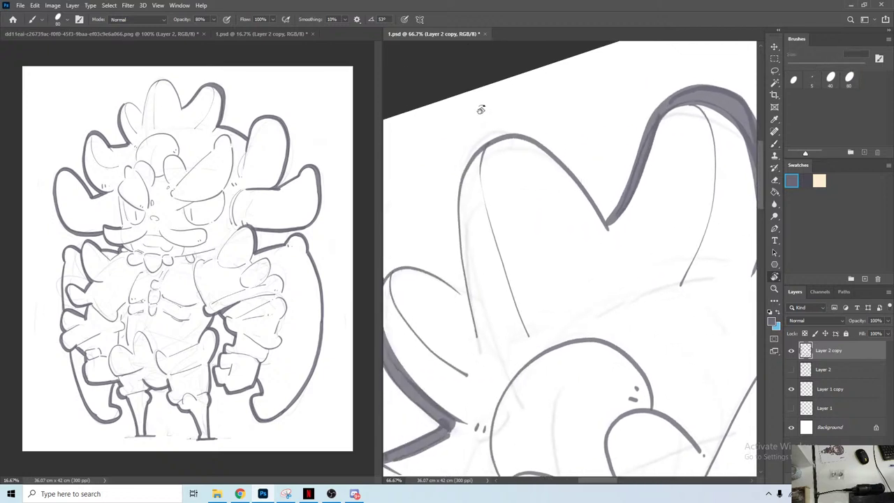
left_click_drag(481, 109, 508, 97)
mouse_move(459, 278)
left_mouse_down()
mouse_move(464, 180)
mouse_move(484, 141)
mouse_move(512, 119)
mouse_move(544, 120)
mouse_move(577, 145)
mouse_move(605, 222)
left_mouse_up()
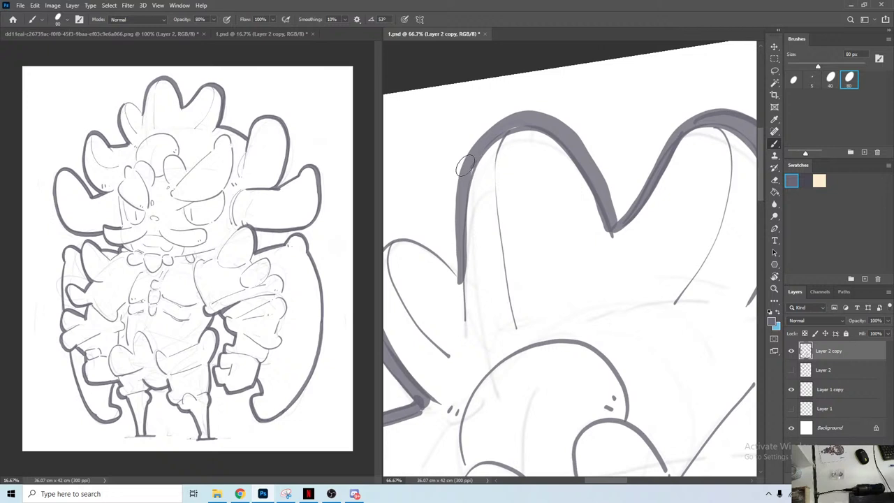
mouse_move(466, 165)
left_mouse_down()
mouse_move(564, 130)
mouse_move(559, 123)
mouse_move(612, 225)
left_mouse_up()
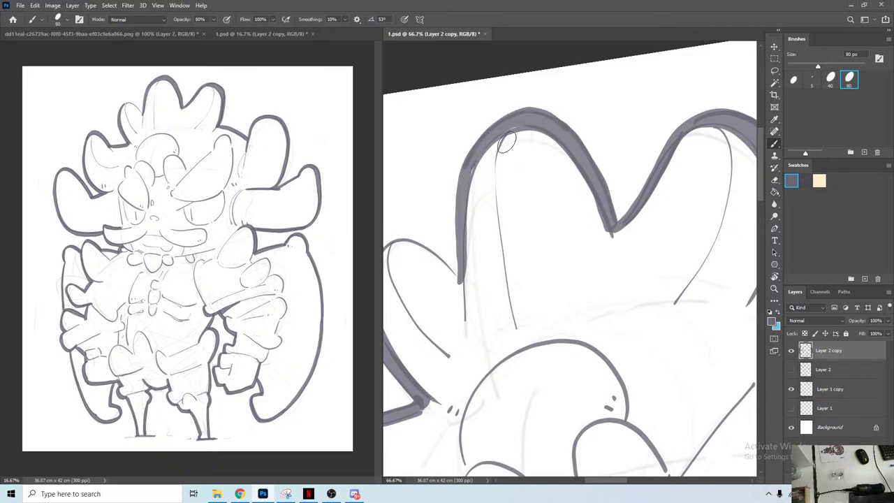
Step: Thicken the small left top tuft's outline and the short line end where it meets the middle tuft
left_click_drag(459, 205, 532, 131)
mouse_move(450, 180)
left_mouse_down()
mouse_move(471, 166)
mouse_move(517, 179)
mouse_move(533, 199)
left_mouse_up()
key("e")
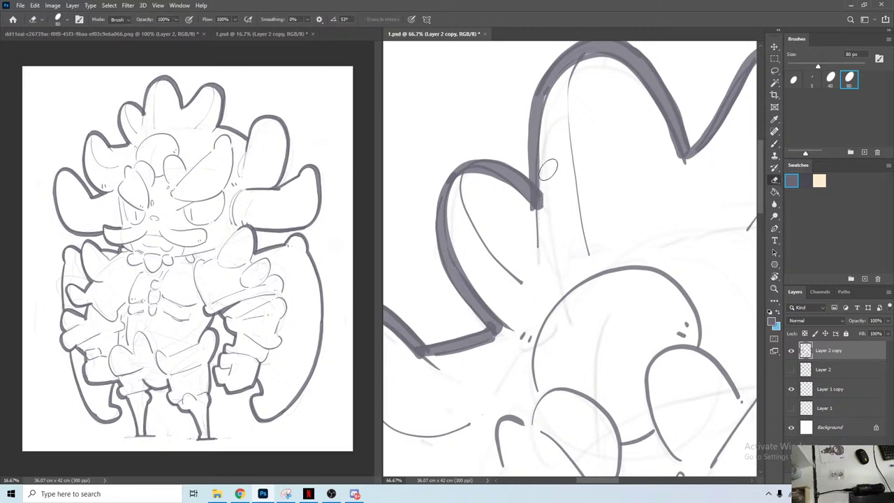
key("b")
left_click_drag(535, 196, 536, 245)
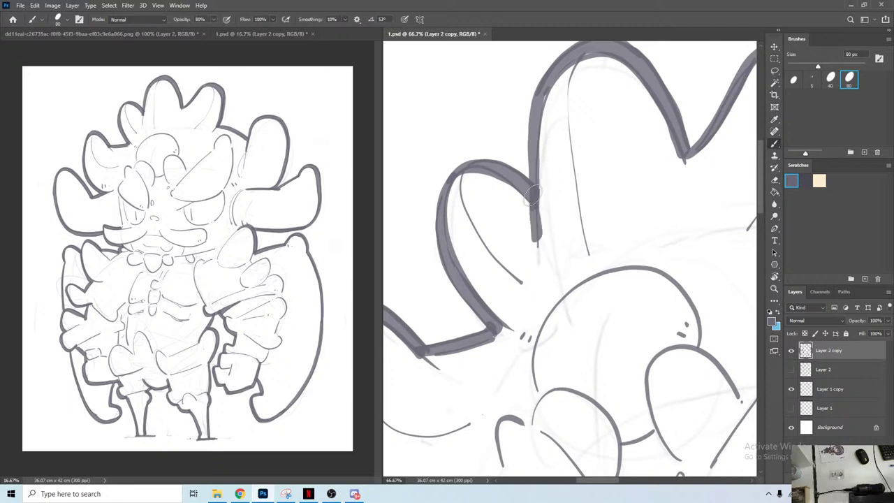
Step: Duplicate the Layer 2 copy layer and hide the original
left_click_drag(584, 272, 500, 125)
left_click_drag(576, 329, 504, 178)
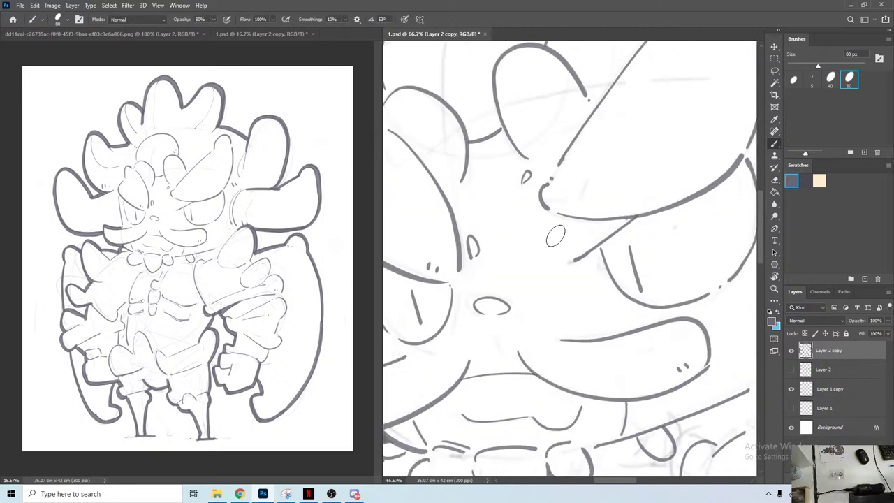
key("r")
left_click_drag(544, 158, 654, 267)
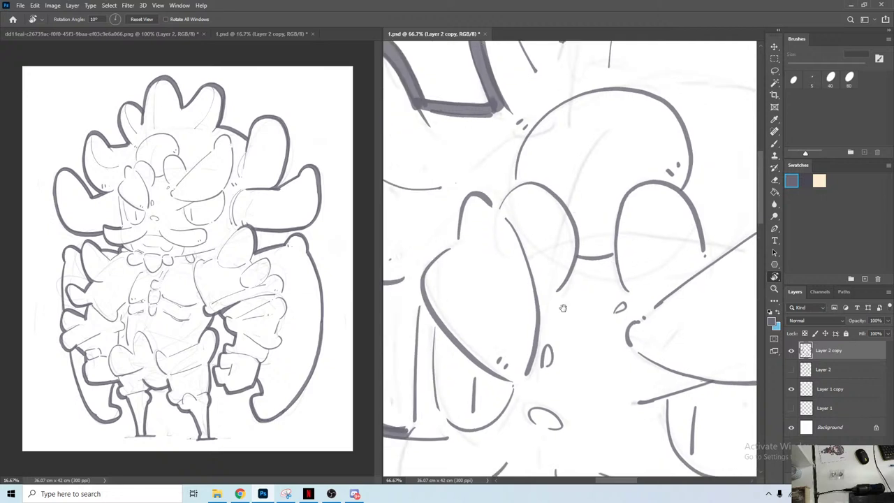
left_click_drag(586, 178, 570, 285)
key("ctrl+j")
left_click(791, 369)
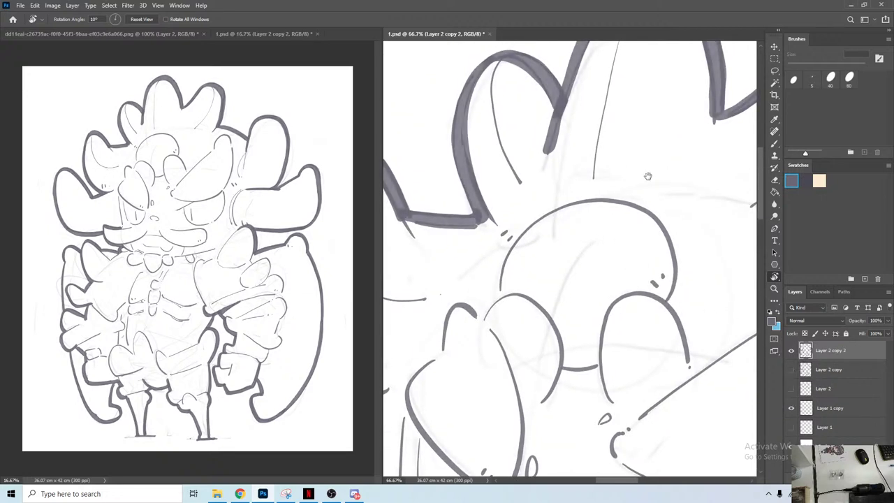
Step: Thicken the small left top tuft's inner line, trim it to a clean taper and add small accent marks below its end
left_click_drag(546, 88, 540, 159)
key("b")
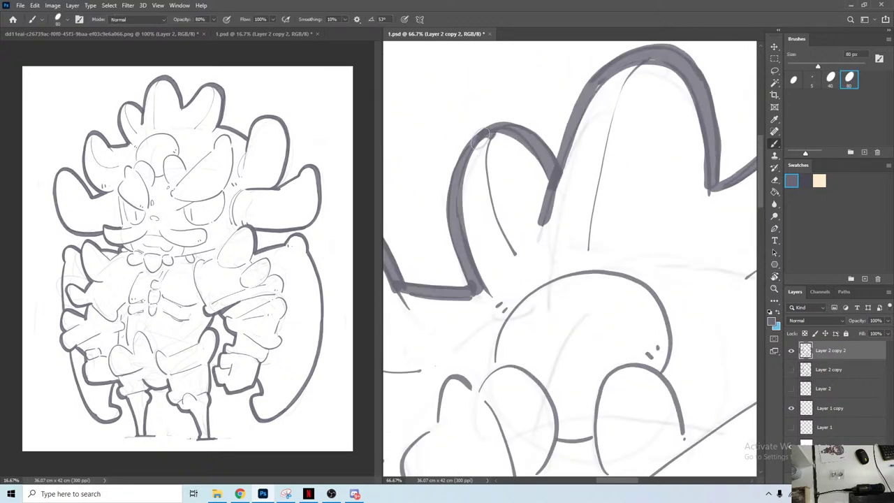
left_click_drag(491, 135, 517, 249)
left_click_drag(493, 206, 515, 257)
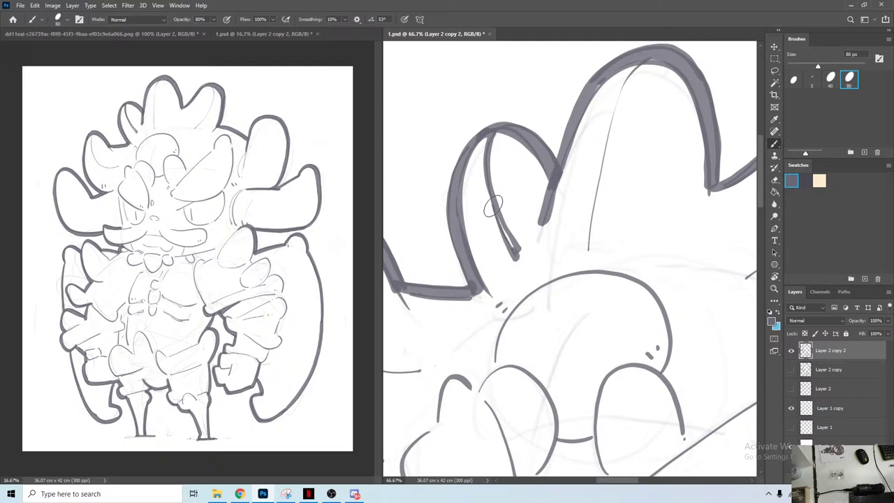
key("e")
mouse_move(481, 204)
left_mouse_down()
mouse_move(512, 254)
mouse_move(527, 261)
left_mouse_up()
key("b")
key("r")
left_click_drag(588, 169, 577, 169)
key("e")
left_click_drag(523, 275, 529, 274)
key("b")
Step: Thicken the left edge of the forehead curl and the outer edges of the two rounded locks beneath it
left_click_drag(528, 307, 525, 218)
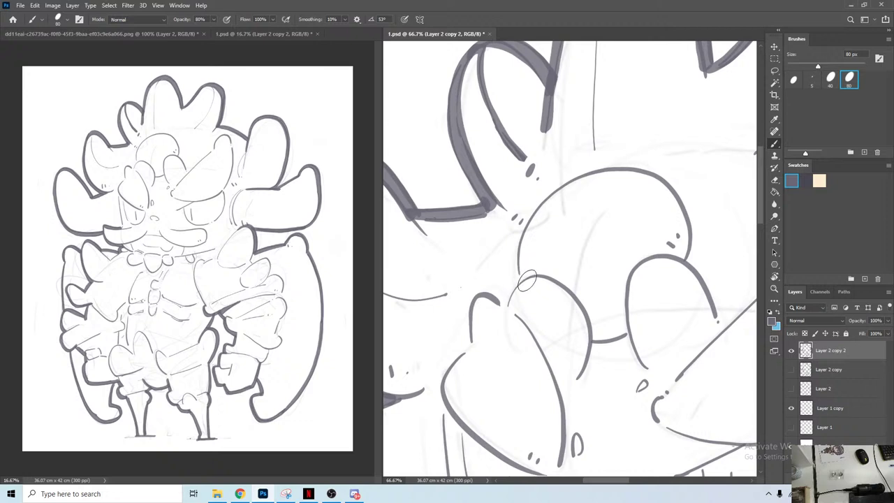
mouse_move(527, 281)
left_mouse_down()
mouse_move(515, 256)
mouse_move(521, 229)
mouse_move(555, 197)
left_mouse_up()
key("e")
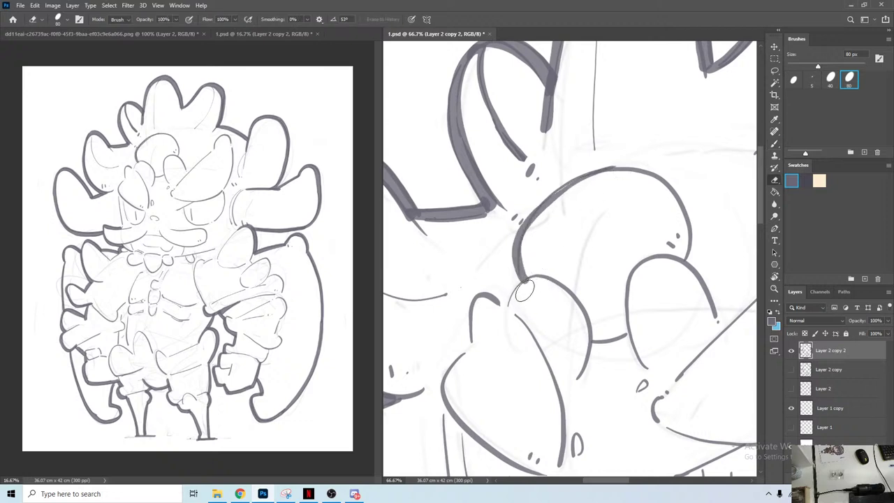
key("b")
mouse_move(509, 302)
left_mouse_down()
mouse_move(530, 276)
mouse_move(593, 327)
left_mouse_up()
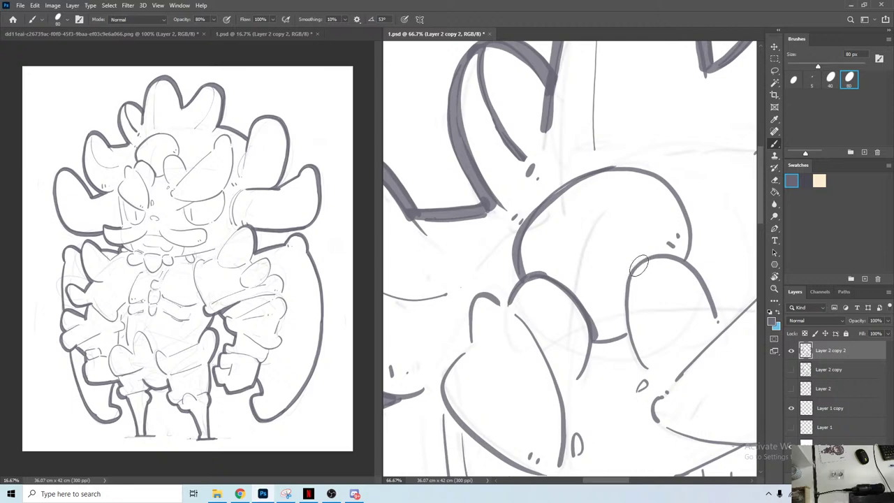
left_click_drag(633, 262, 633, 336)
Step: Thicken the straight side-of-face line beside the left eye down to the moustache
left_click_drag(541, 339, 608, 208)
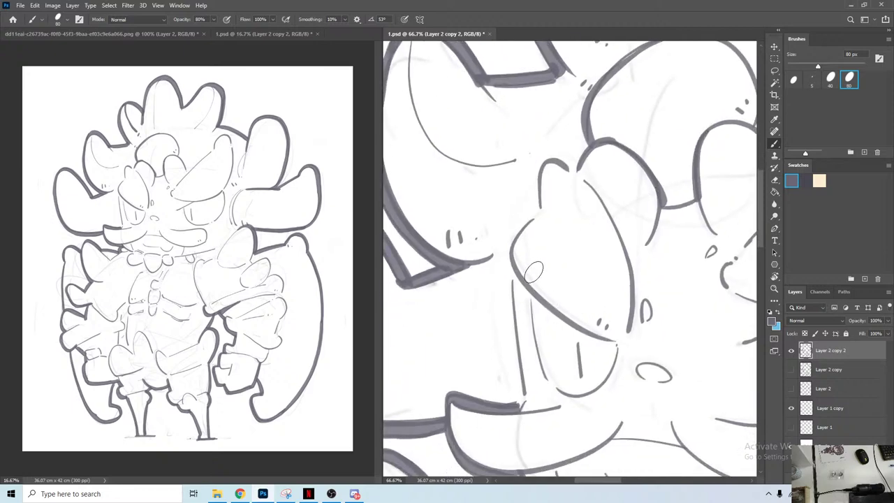
left_click_drag(537, 317, 511, 184)
left_click_drag(486, 148, 500, 269)
Step: Add two short hatch marks inside the lowest left hair tuft and thicken the inner curve of the tuft above it
left_click_drag(496, 220, 690, 207)
left_click_drag(504, 237, 496, 261)
left_click_drag(516, 247, 512, 261)
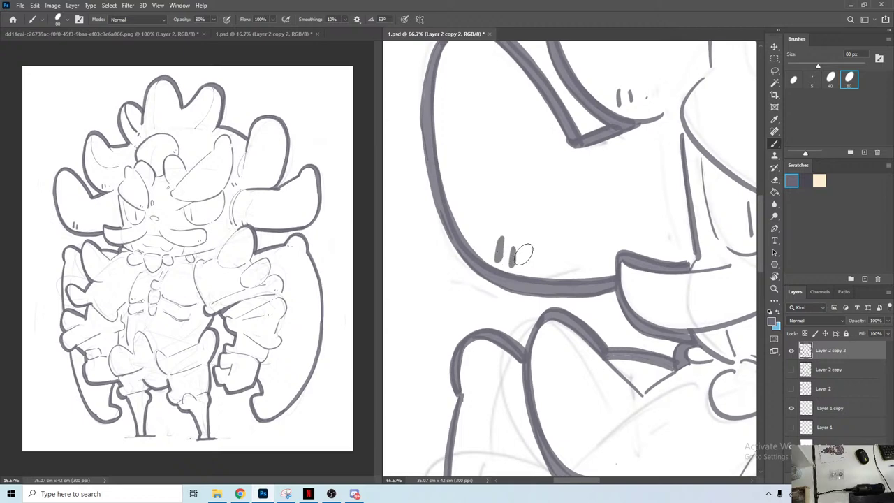
mouse_move(640, 158)
left_mouse_down()
mouse_move(519, 331)
mouse_move(478, 415)
left_mouse_up()
mouse_move(416, 158)
left_mouse_down()
mouse_move(442, 260)
mouse_move(460, 275)
mouse_move(525, 273)
left_mouse_up()
Step: Thicken the inner lines of the middle and right top hair tufts and add small accent marks beside the notch
mouse_move(651, 227)
left_mouse_down()
mouse_move(543, 295)
mouse_move(478, 365)
left_mouse_up()
mouse_move(532, 66)
left_mouse_down()
mouse_move(504, 112)
mouse_move(502, 264)
left_mouse_up()
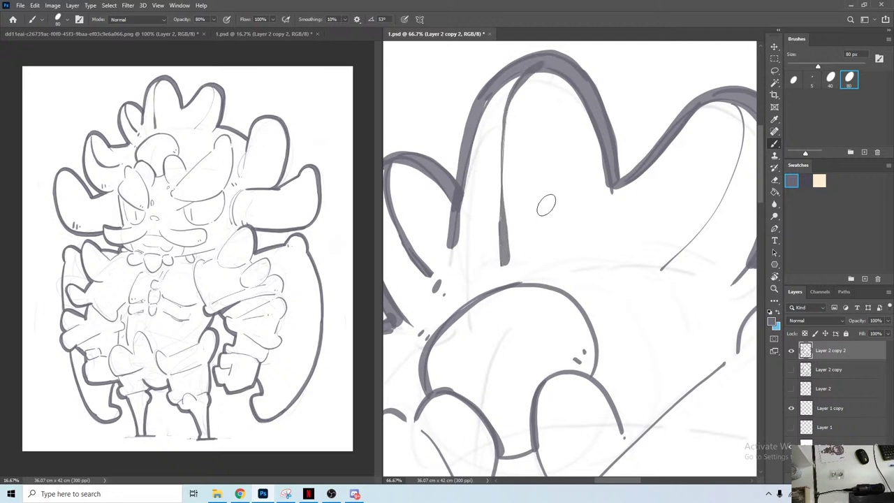
mouse_move(582, 168)
left_mouse_down()
mouse_move(571, 180)
mouse_move(576, 189)
left_mouse_up()
left_click_drag(652, 197, 586, 214)
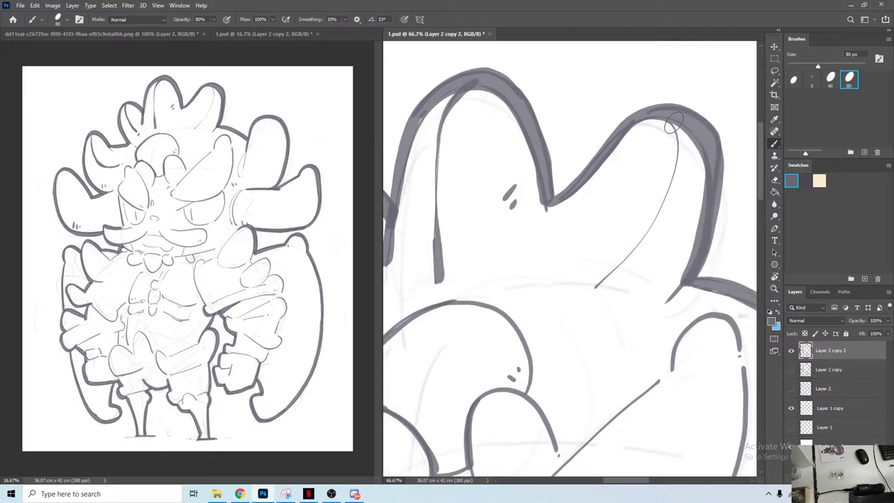
mouse_move(673, 126)
left_mouse_down()
mouse_move(654, 221)
mouse_move(581, 311)
mouse_move(591, 314)
left_mouse_up()
Step: Thicken the large right eyebrow's diagonal upper edge and its rounded inner end along the lower edge
left_click_drag(615, 381, 568, 176)
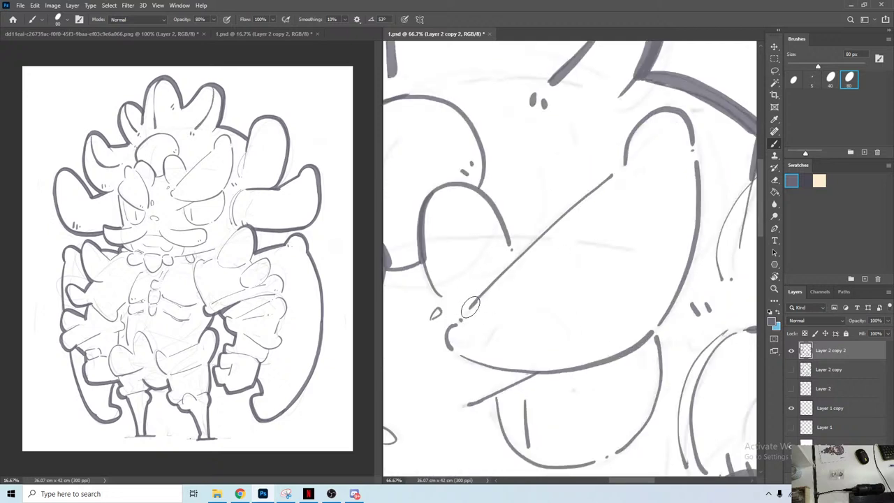
left_click_drag(468, 309, 624, 166)
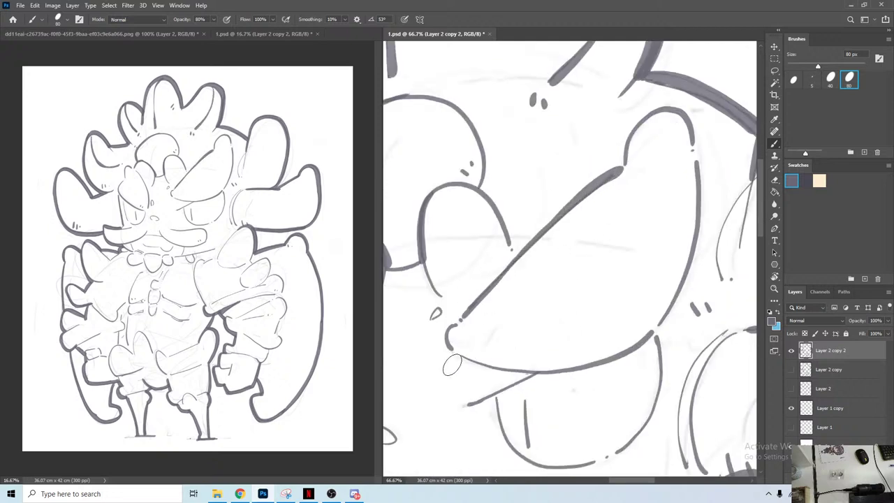
mouse_move(449, 331)
left_mouse_down()
mouse_move(476, 367)
mouse_move(535, 374)
left_mouse_up()
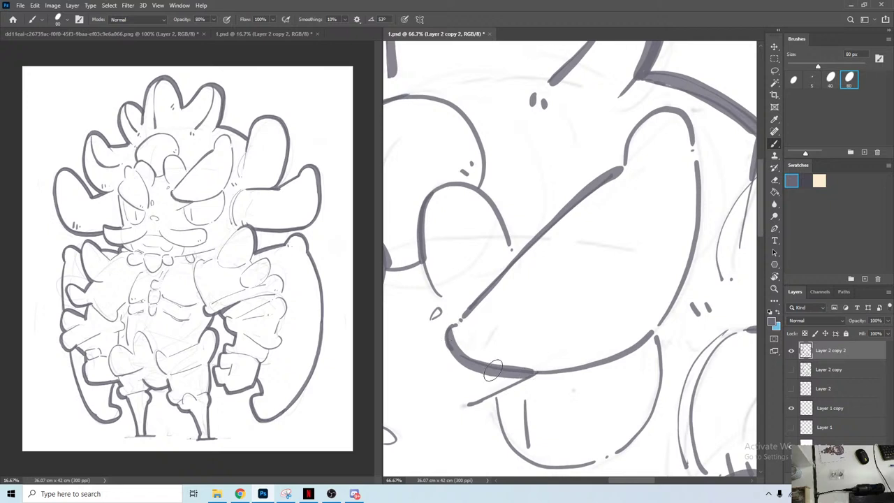
Step: Thicken the crease under the right eyebrow, the right eye's outer edge and its pupil, and add two hatch marks inside the eyebrow's outer end
mouse_move(466, 401)
left_mouse_down()
mouse_move(533, 374)
mouse_move(537, 356)
left_mouse_up()
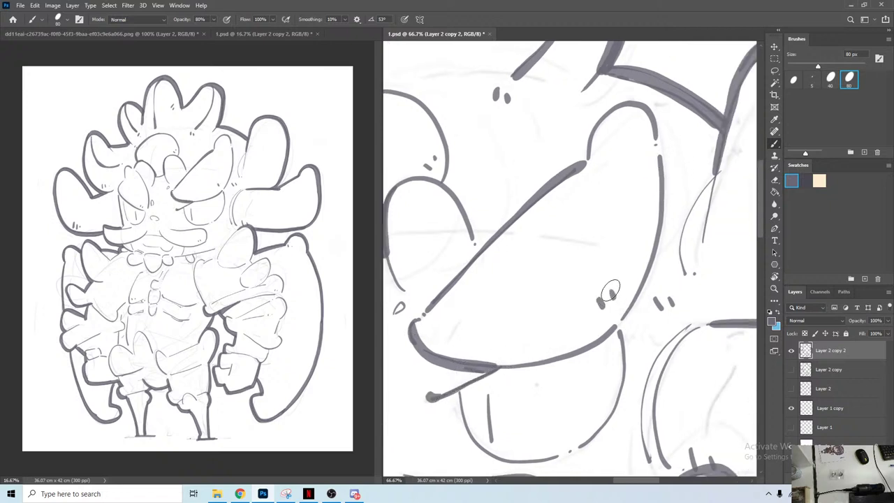
mouse_move(605, 293)
left_mouse_down()
mouse_move(662, 238)
mouse_move(666, 282)
mouse_move(654, 322)
mouse_move(621, 354)
left_mouse_up()
left_click_drag(533, 302, 535, 303)
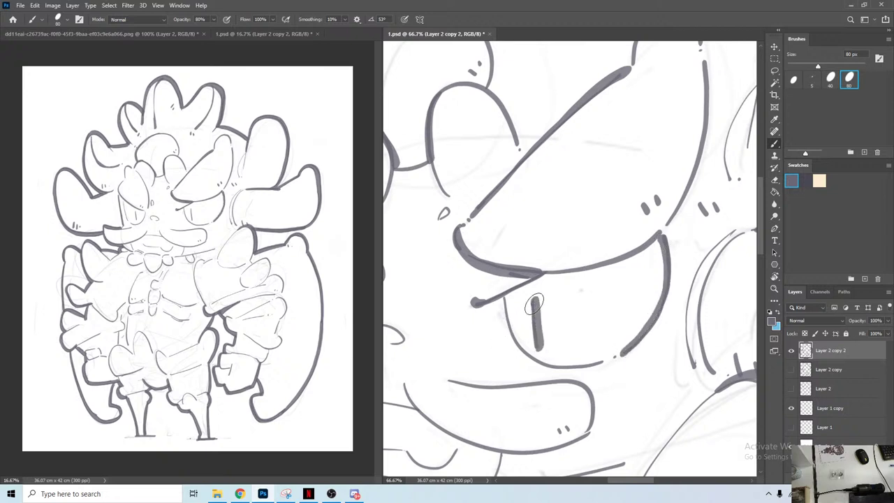
Step: Thicken the right eye's inner edge and the forehead curl's lower edge, and add two short marks beside the brow crease
mouse_move(542, 273)
left_mouse_down()
mouse_move(486, 304)
mouse_move(459, 290)
left_mouse_up()
left_click_drag(465, 283, 465, 291)
mouse_move(446, 160)
left_mouse_down()
mouse_move(499, 135)
mouse_move(500, 170)
left_mouse_up()
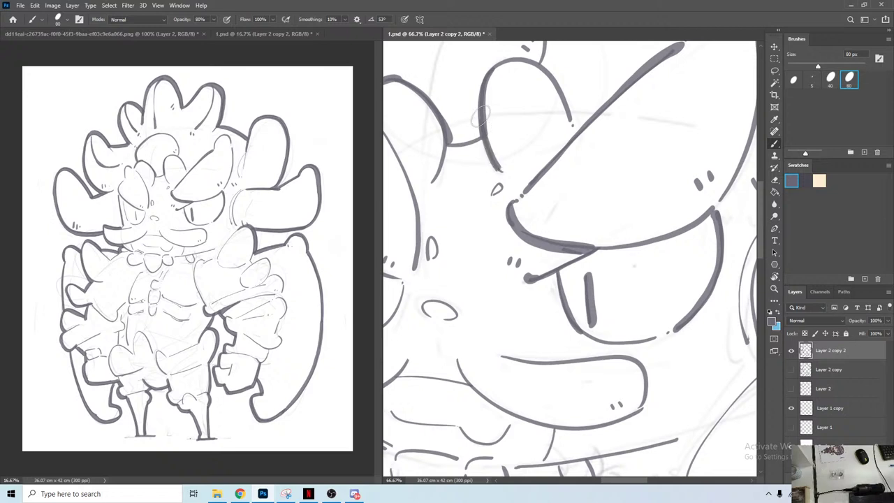
Step: Thicken the left eye's outer edge and its upright pupil stroke
mouse_move(445, 141)
left_mouse_down()
mouse_move(435, 180)
mouse_move(555, 123)
left_mouse_up()
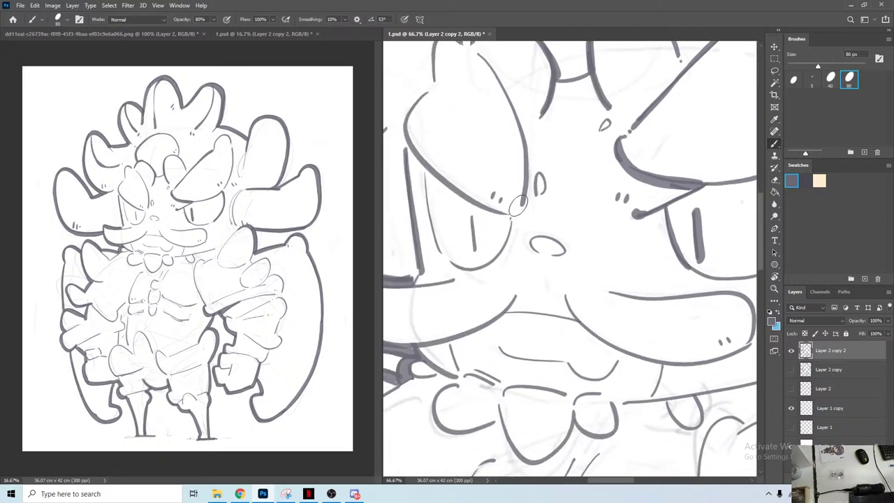
left_click_drag(423, 162, 451, 260)
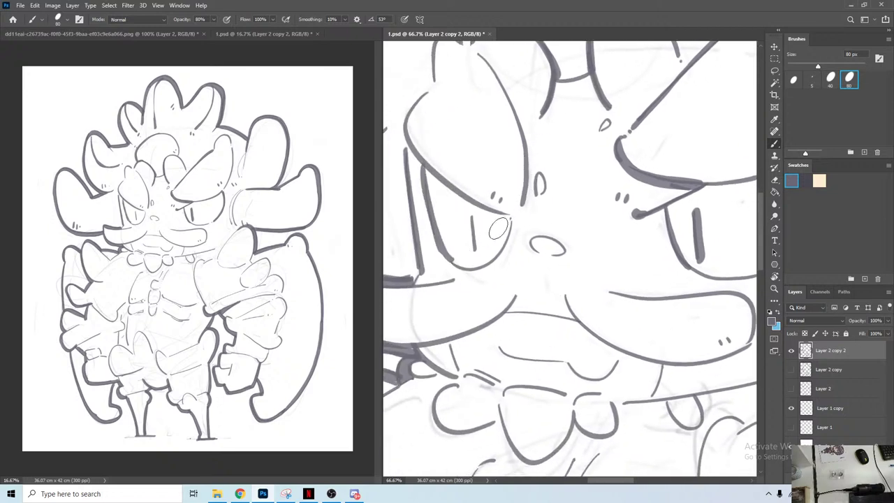
left_click_drag(470, 222, 475, 249)
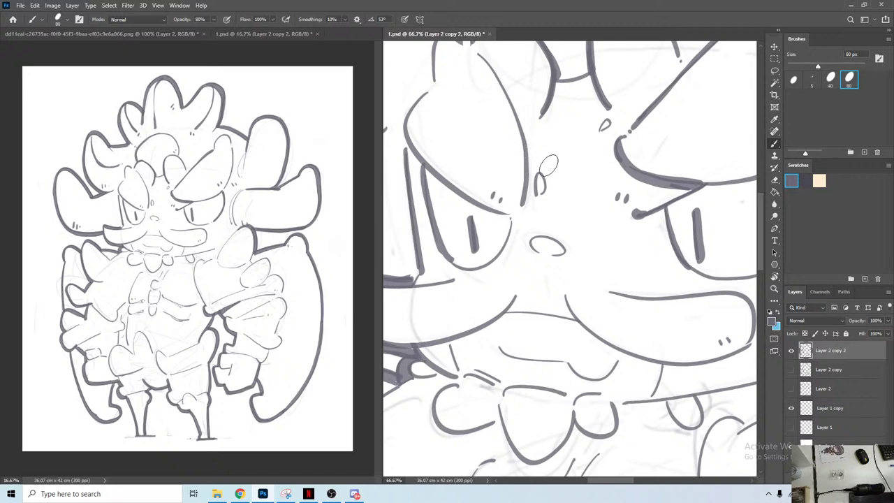
Step: Erase the pupils of both eyes and redraw them as thick upright strokes under the brows
key("e")
left_click_drag(473, 218, 471, 231)
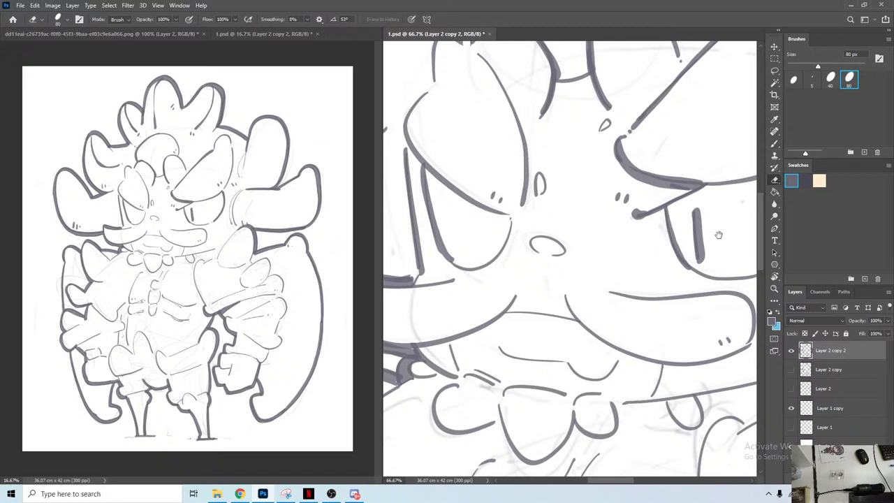
mouse_move(718, 235)
left_mouse_down()
mouse_move(590, 211)
mouse_move(647, 168)
left_mouse_up()
key("b")
key("b")
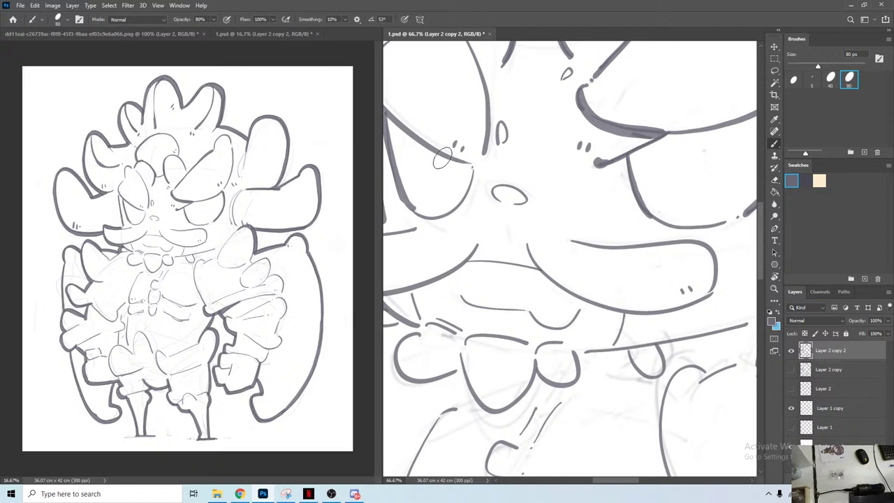
left_click_drag(442, 155, 442, 196)
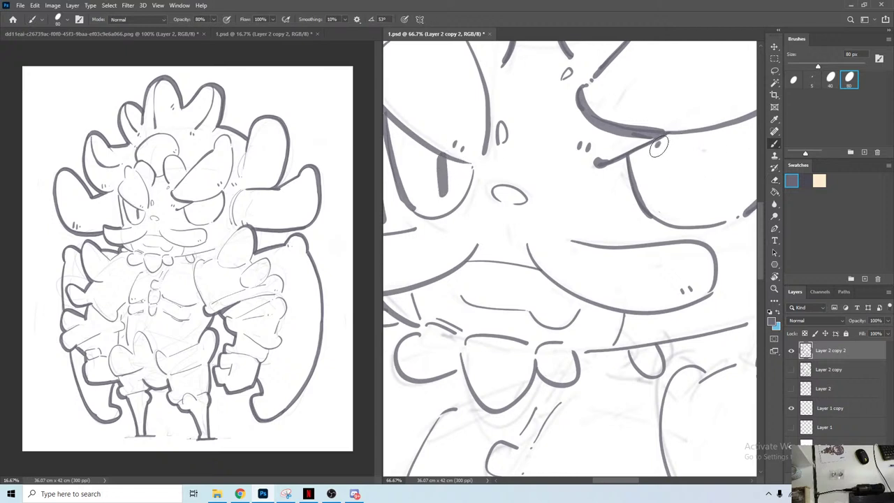
left_click_drag(657, 146, 662, 186)
key("ctrl+z")
left_click_drag(659, 148, 661, 190)
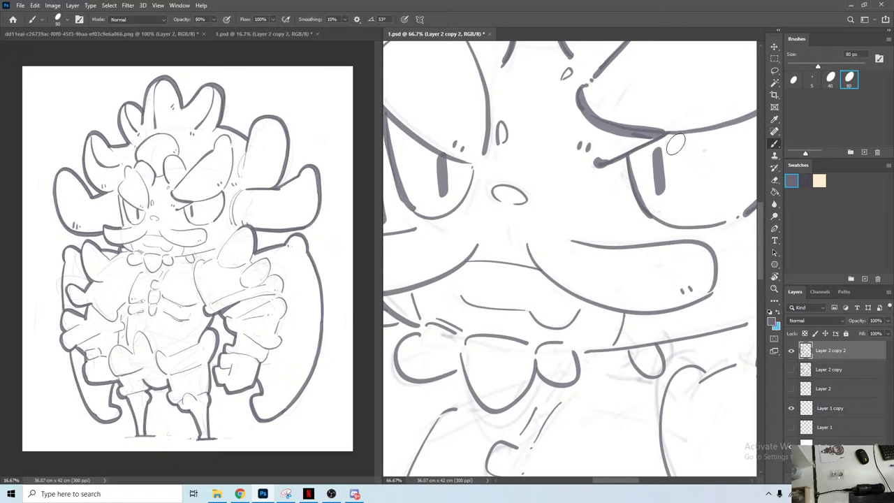
Step: Thicken the nose's upper contour and the left eye's inner edge, and add hatch marks outside that eye
key("r")
key("b")
mouse_move(521, 188)
left_mouse_down()
mouse_move(525, 199)
mouse_move(499, 202)
left_mouse_up()
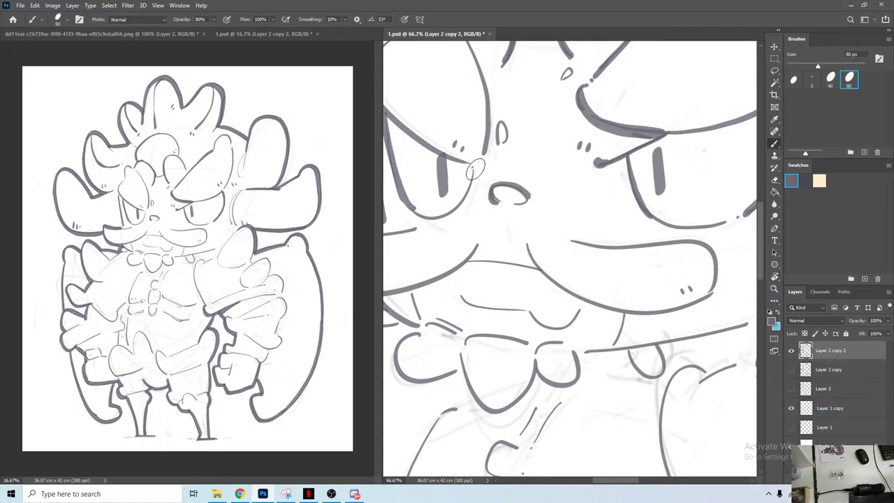
key("r")
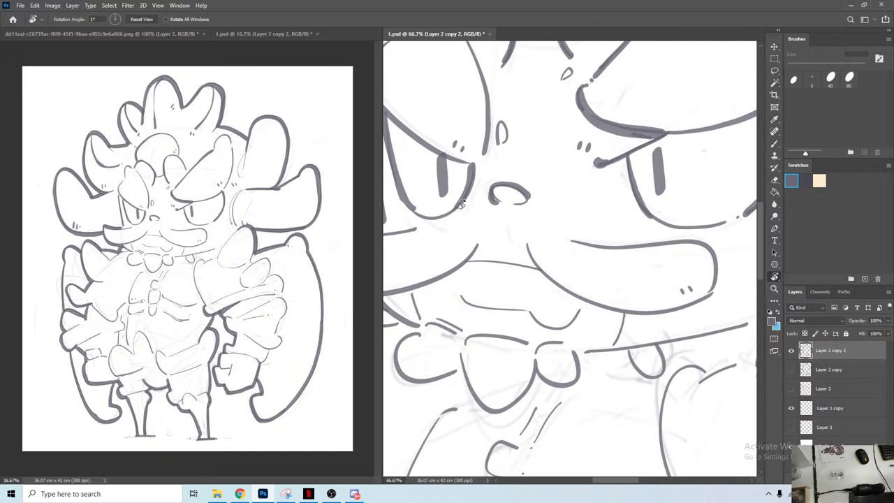
key("b")
left_click_drag(386, 190, 403, 201)
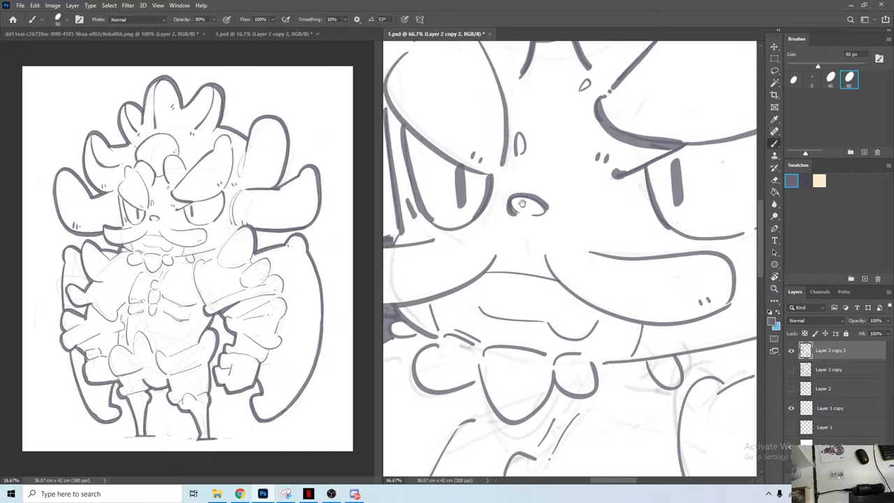
Step: Add a slanted hatch mark below the right eye's outer corner and thicken the lower edge of the moustache's left half
left_click_drag(521, 204, 408, 209)
key("r")
left_click_drag(672, 122, 658, 113)
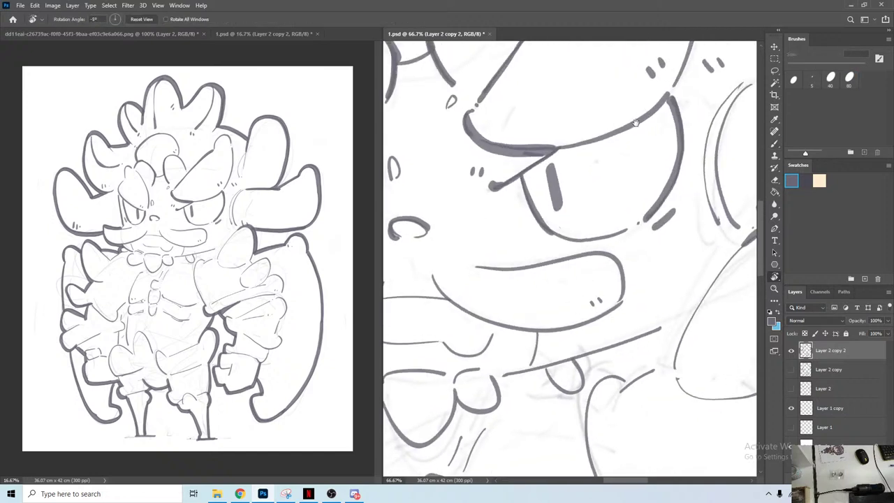
mouse_move(536, 200)
left_mouse_down()
mouse_move(612, 154)
mouse_move(581, 183)
mouse_move(664, 151)
left_mouse_up()
key("b")
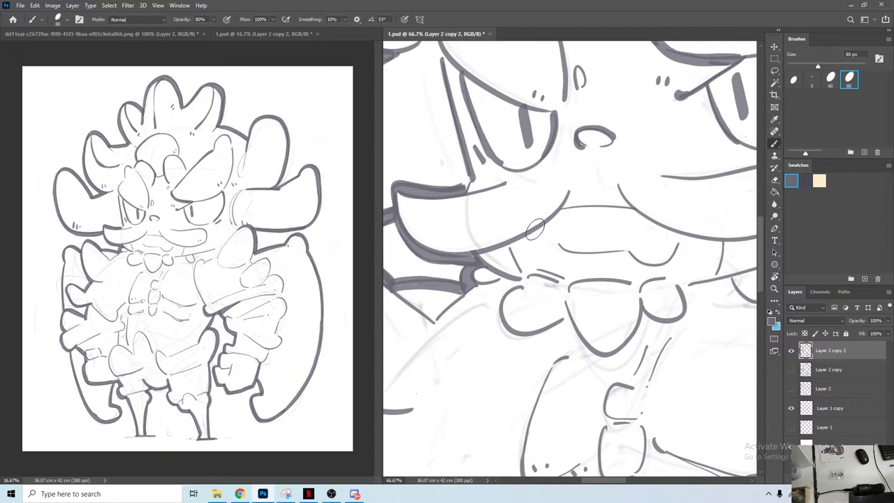
left_click_drag(481, 255, 517, 240)
left_click_drag(592, 222, 409, 209)
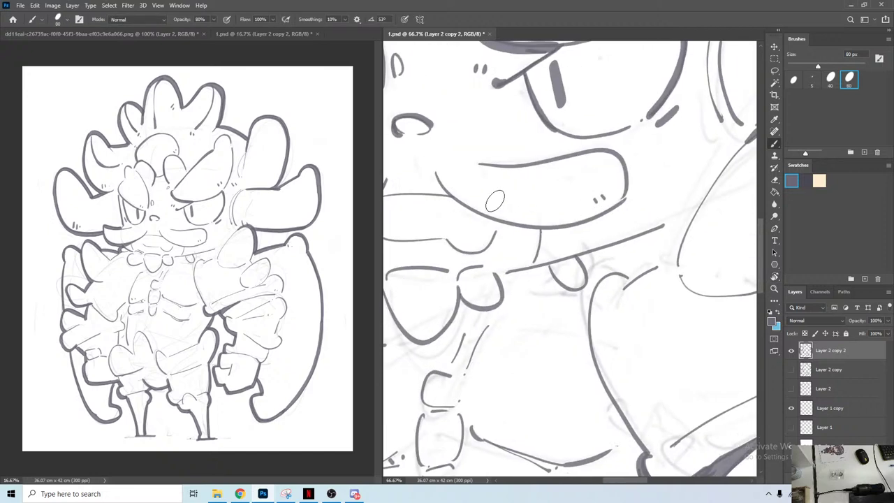
mouse_move(435, 181)
left_mouse_down()
mouse_move(476, 222)
mouse_move(527, 232)
left_mouse_up()
key("ctrl+z")
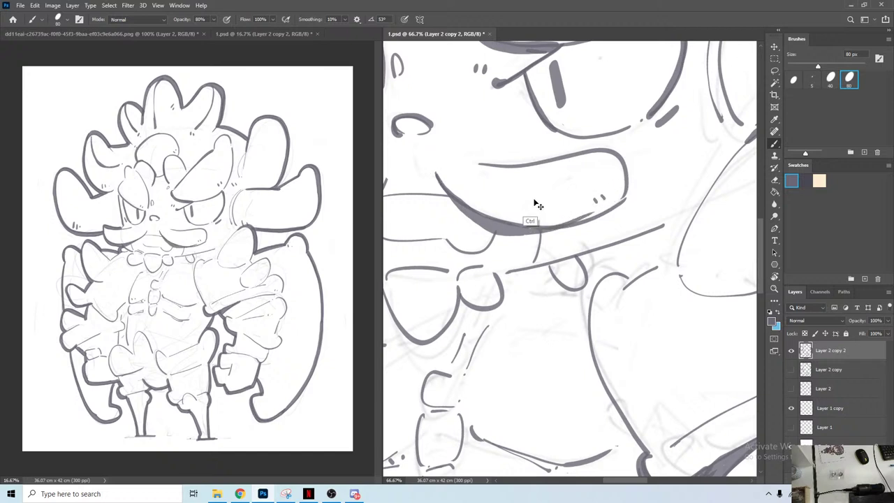
key("ctrl+z")
Step: Thicken the lower edge of the moustache's right half, plus the slanted collar line and the small loop beneath it
left_click_drag(445, 187, 486, 220)
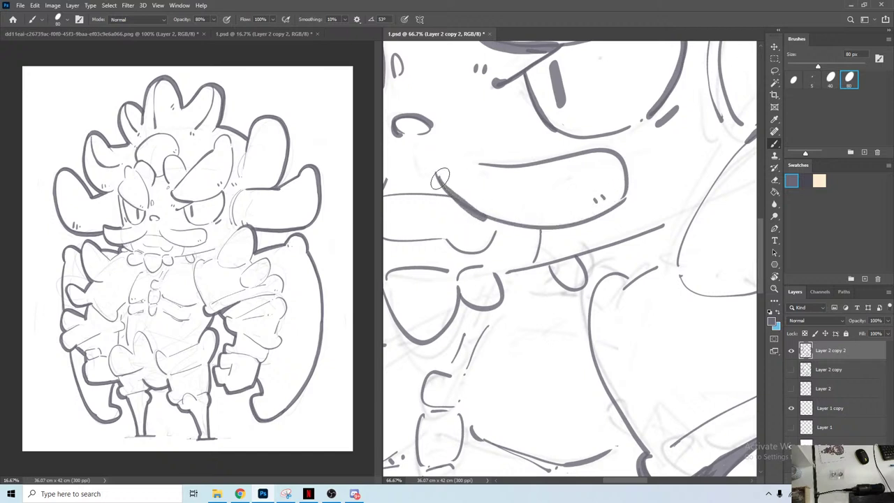
left_click_drag(440, 179, 641, 193)
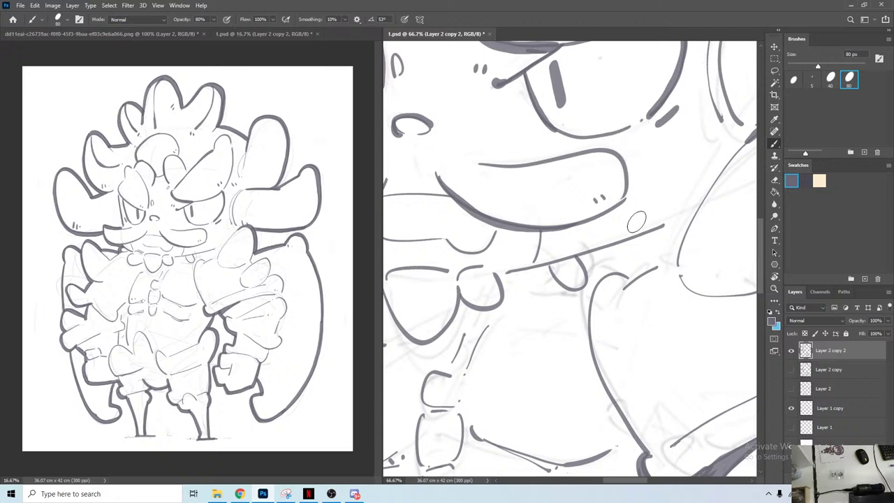
left_click_drag(507, 273, 676, 217)
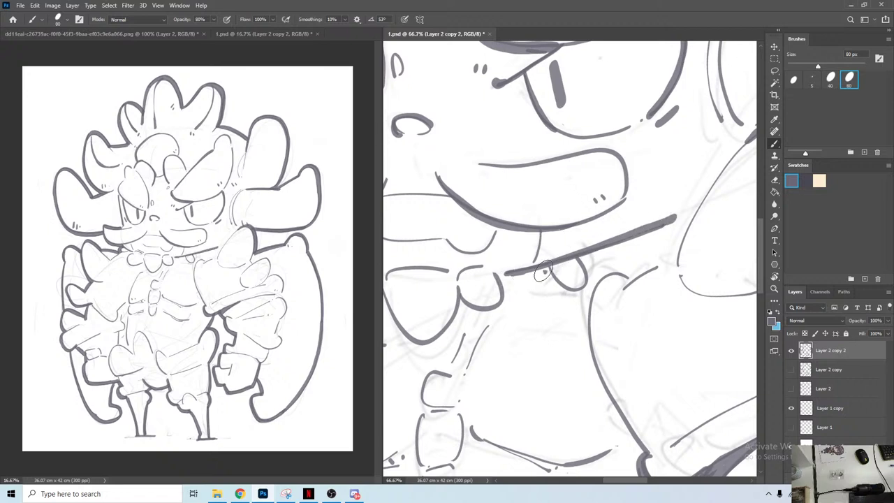
left_click_drag(544, 271, 587, 281)
Step: Thicken the short line at the left of the neck and the outlines of the bow tie's lobes
mouse_move(549, 243)
left_mouse_down()
mouse_move(634, 259)
mouse_move(687, 239)
left_mouse_up()
left_click_drag(466, 231, 478, 261)
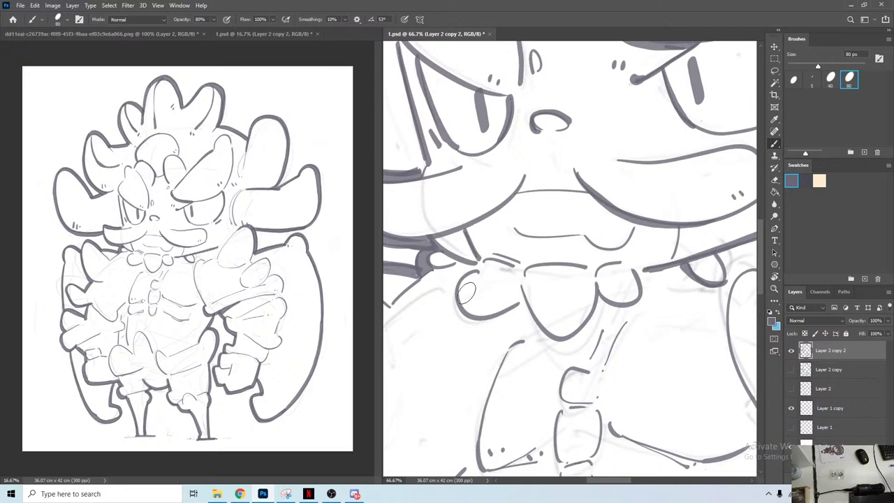
mouse_move(458, 308)
left_mouse_down()
mouse_move(522, 301)
mouse_move(555, 338)
mouse_move(599, 307)
mouse_move(633, 303)
mouse_move(651, 258)
mouse_move(551, 276)
mouse_move(399, 333)
left_mouse_up()
left_click_drag(519, 263, 420, 321)
mouse_move(574, 263)
left_mouse_down()
mouse_move(581, 279)
mouse_move(599, 262)
mouse_move(668, 461)
left_mouse_up()
Step: Add pairs of short accent marks inside the upper and lower hair tufts on the right
left_click_drag(521, 228, 539, 229)
left_click(530, 245)
left_click_drag(485, 275, 576, 238)
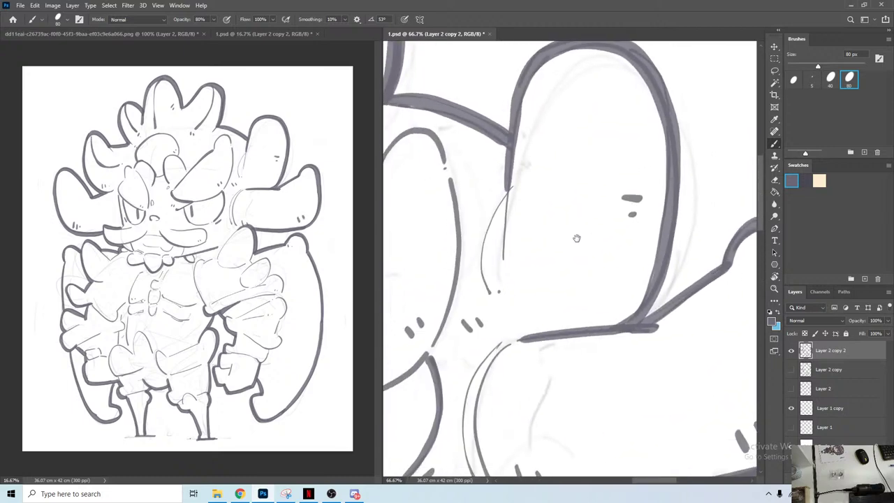
Step: Thicken the curved line and the short straight line at the base of the upper right hair tuft
mouse_move(508, 190)
left_mouse_down()
mouse_move(506, 252)
mouse_move(484, 233)
mouse_move(491, 295)
left_mouse_up()
mouse_move(583, 362)
left_mouse_down()
mouse_move(551, 280)
mouse_move(528, 131)
left_mouse_up()
left_click_drag(486, 266, 662, 199)
left_click_drag(563, 171, 644, 260)
left_click_drag(562, 120, 560, 197)
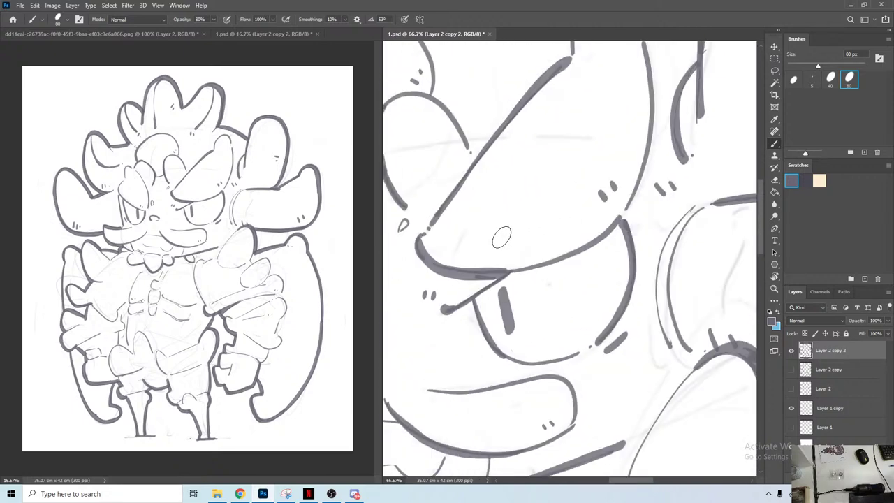
Step: Replace the slanted hatch below the right eye's outer corner with two short dot-like marks
left_click_drag(595, 346, 575, 161)
key("e")
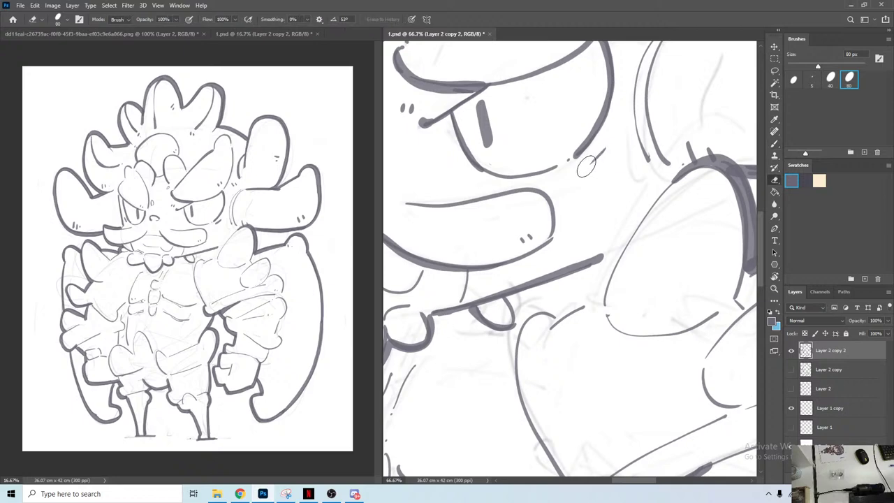
key("b")
left_click(586, 170)
left_click(597, 158)
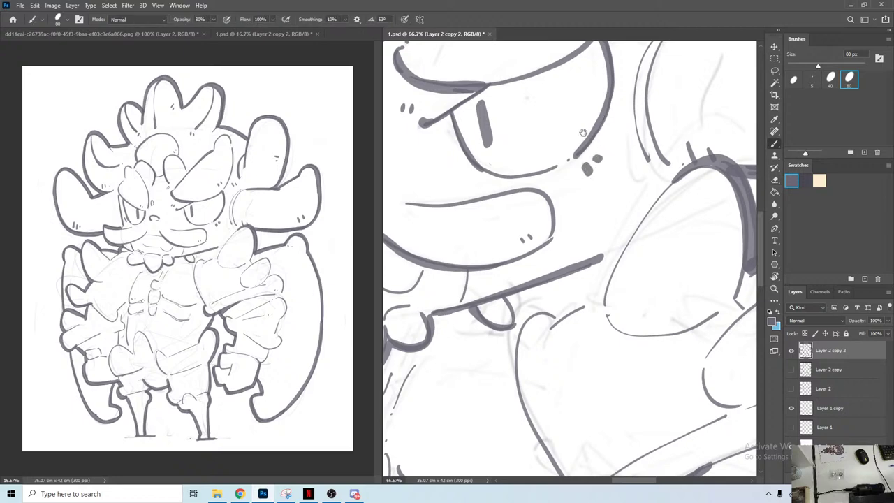
Step: Thicken the two curved lines at the base of the lower right hair tuft
left_click_drag(583, 132, 678, 124)
left_click_drag(583, 276, 659, 250)
left_click_drag(688, 360, 564, 242)
left_click_drag(743, 213, 443, 277)
left_click_drag(514, 124, 645, 132)
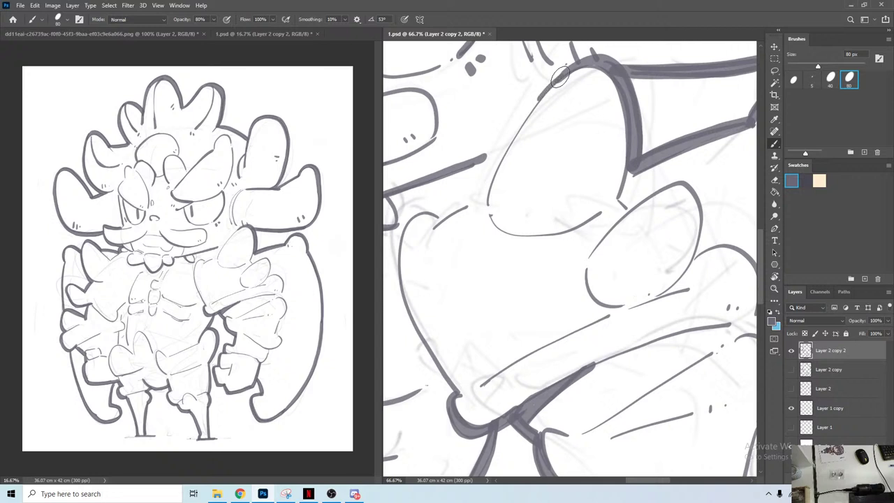
Step: Thicken the left and lower edges of the right shoulder's pointed lobe and add two short marks inside it
left_click_drag(560, 77, 489, 205)
mouse_move(577, 225)
left_mouse_down()
mouse_move(489, 222)
mouse_move(606, 174)
left_mouse_up()
left_click(566, 199)
left_click(584, 190)
Step: Thicken the inner edge of the right upper arm and add two hatch marks near its lower corner
mouse_move(511, 178)
left_mouse_down()
mouse_move(465, 220)
mouse_move(530, 348)
left_mouse_up()
mouse_move(532, 293)
left_mouse_down()
mouse_move(534, 318)
mouse_move(548, 317)
left_mouse_up()
left_click_drag(631, 266, 563, 280)
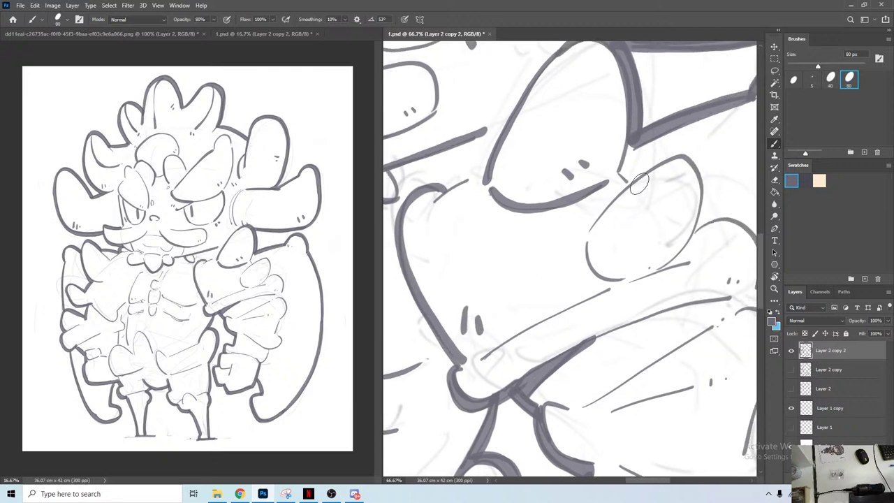
Step: Thicken the smaller shoulder lobe and the outer contour of the sleeve puffs down the right arm
mouse_move(664, 160)
left_mouse_down()
mouse_move(597, 219)
mouse_move(690, 228)
mouse_move(665, 264)
left_mouse_up()
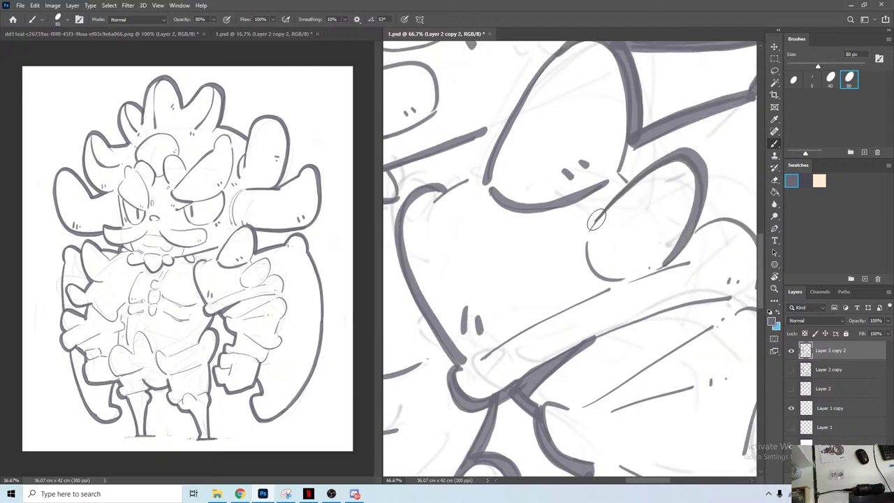
left_click_drag(620, 173, 627, 181)
left_click_drag(659, 260, 538, 212)
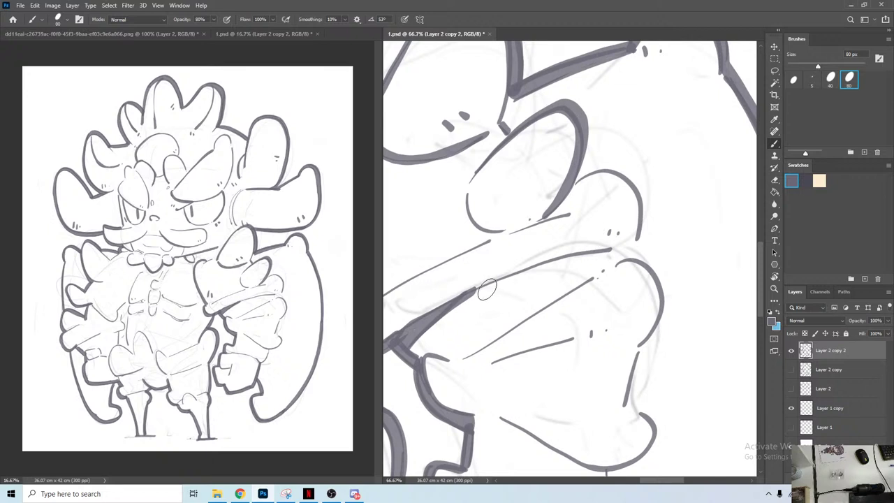
mouse_move(585, 178)
left_mouse_down()
mouse_move(645, 196)
mouse_move(629, 260)
mouse_move(650, 222)
left_mouse_up()
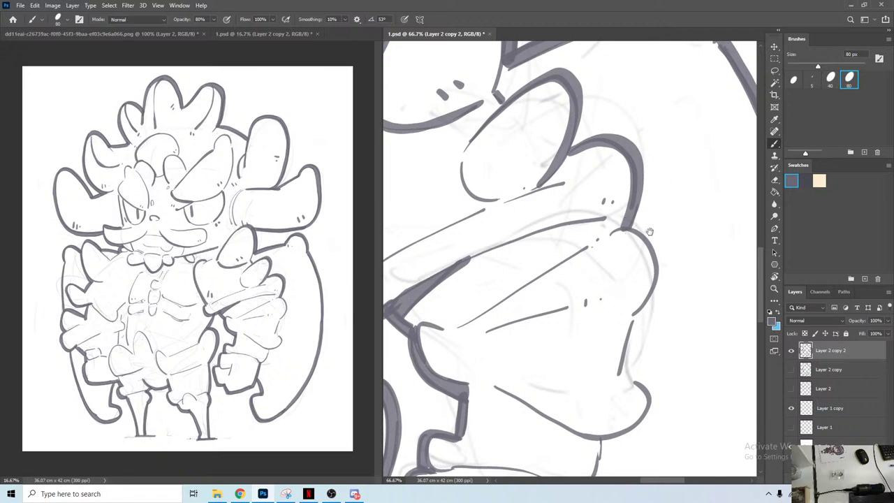
mouse_move(650, 231)
left_mouse_down()
mouse_move(634, 160)
mouse_move(651, 213)
mouse_move(626, 257)
mouse_move(612, 317)
left_mouse_up()
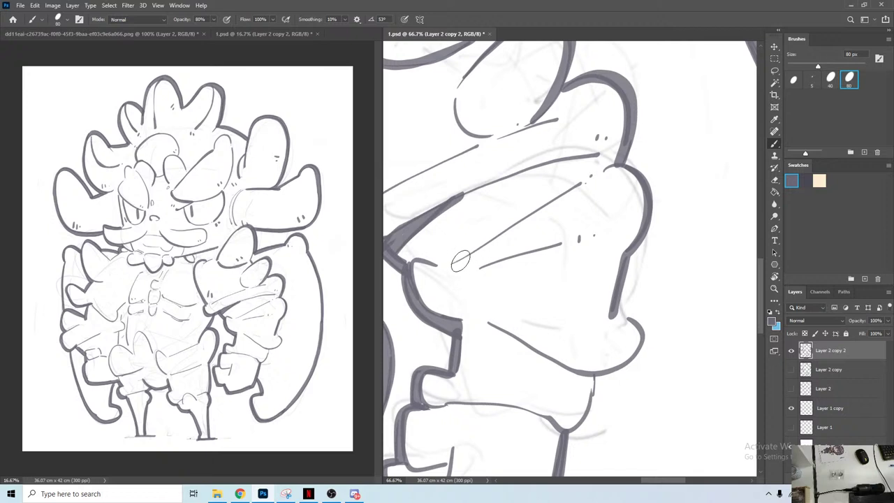
Step: Thicken the long upper fold line on the right forearm sleeve and add two dots above its inner end
left_click_drag(454, 263, 583, 175)
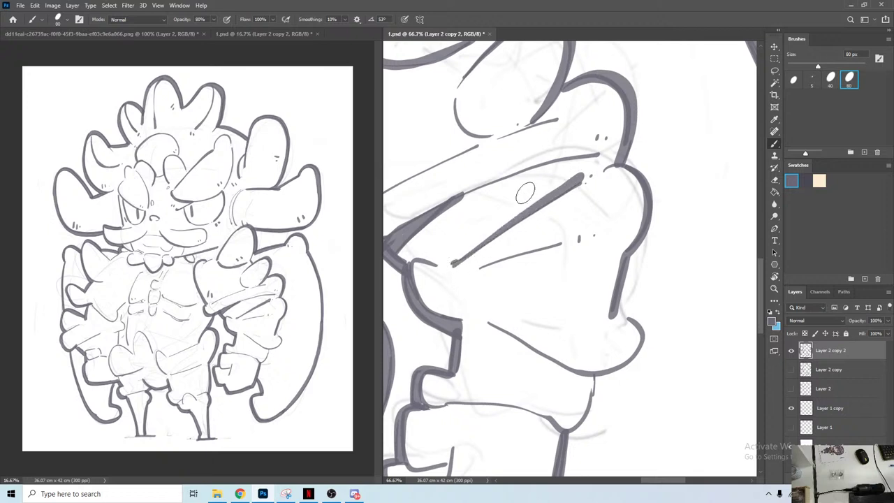
left_click(442, 238)
left_click(454, 229)
Step: Thicken the right sleeve's lower diagonal edge into a filled wedge, and thicken the curved rim beside it
mouse_move(498, 226)
left_mouse_down()
mouse_move(502, 132)
mouse_move(570, 299)
left_mouse_up()
key("r")
left_click_drag(530, 241, 586, 302)
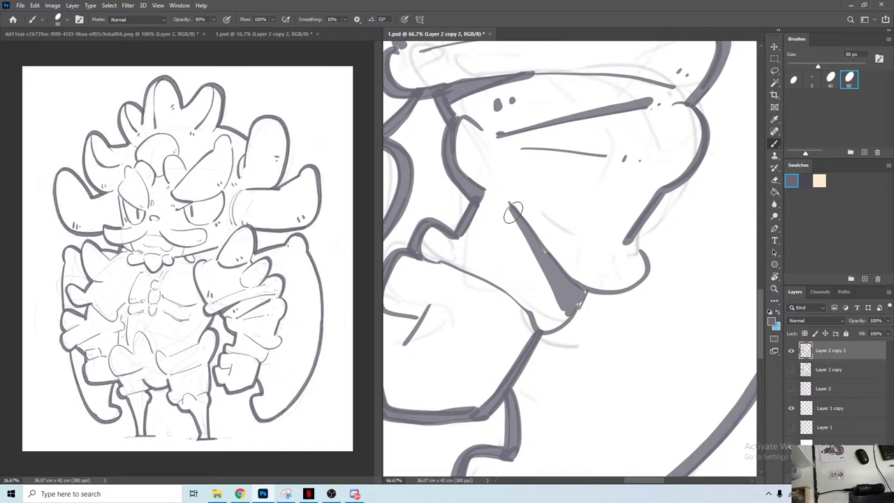
left_click_drag(513, 212, 579, 309)
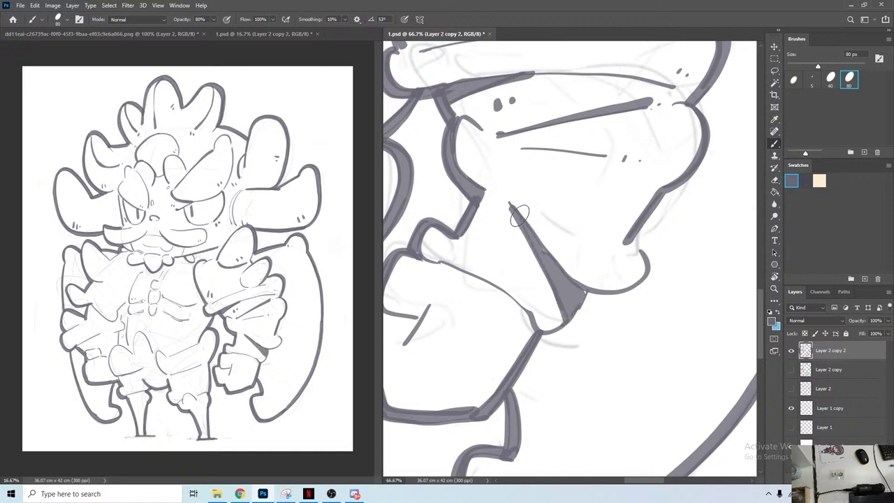
mouse_move(557, 330)
left_mouse_down()
mouse_move(590, 294)
mouse_move(621, 286)
mouse_move(647, 251)
mouse_move(636, 238)
left_mouse_up()
key("r")
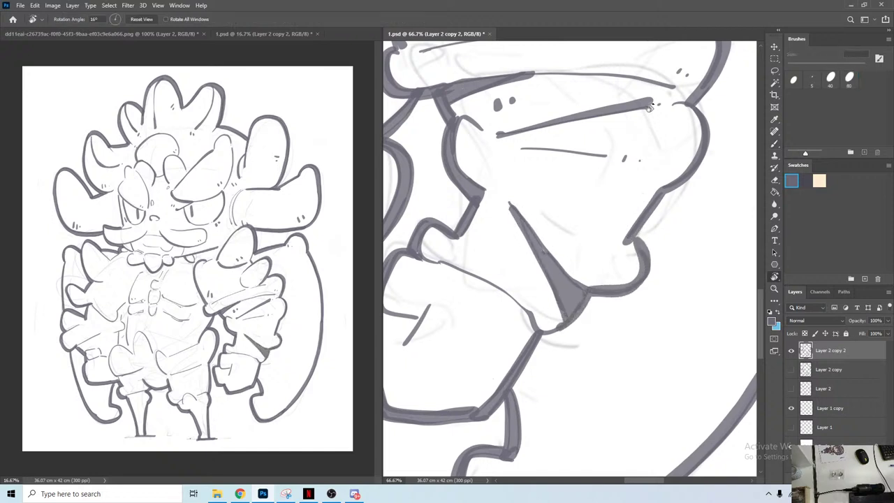
Step: Add two dots inside the rounded lobe at the right sleeve's lower outer corner
left_click_drag(650, 107, 607, 152)
left_click_drag(607, 151, 617, 105)
key("b")
key("r")
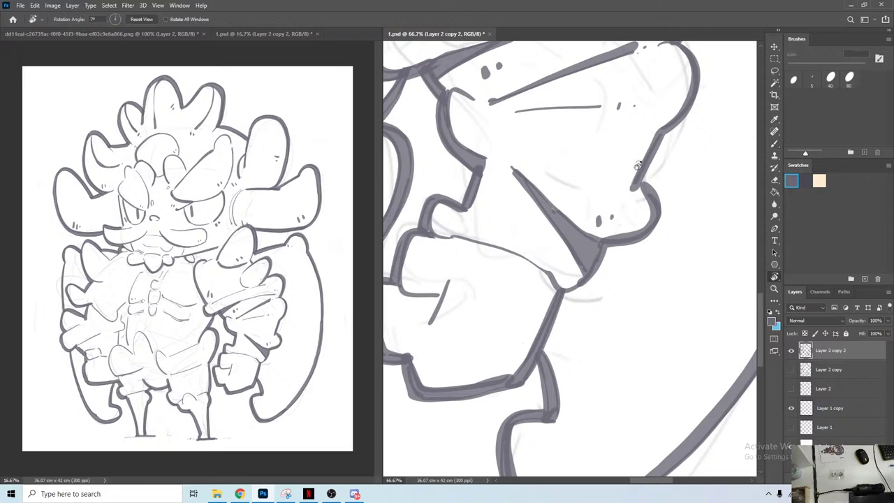
Step: Build up the cuff line above the right hand into a filled wedge and thicken the hand's finger crease lines
left_click_drag(598, 218, 542, 214)
key("b")
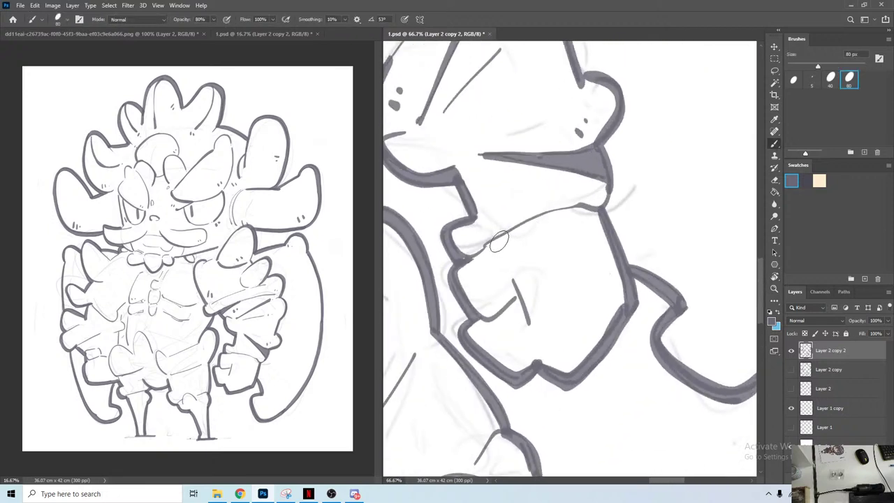
mouse_move(481, 248)
left_mouse_down()
mouse_move(597, 232)
mouse_move(513, 225)
mouse_move(481, 248)
mouse_move(563, 212)
mouse_move(482, 248)
mouse_move(597, 239)
left_mouse_up()
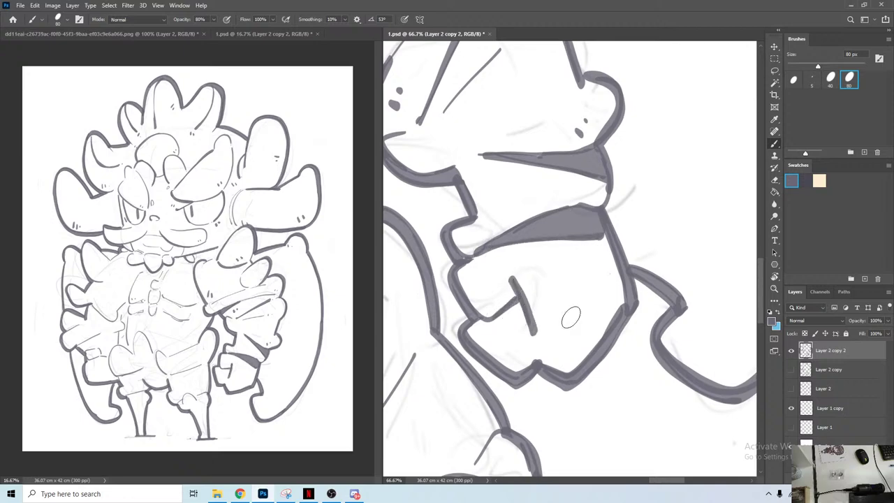
Step: Thicken the long diagonal fold line along the upper edge of the right upper arm's sleeve band
key("r")
left_click_drag(685, 237, 674, 203)
left_click_drag(560, 80, 543, 267)
mouse_move(391, 186)
left_mouse_down()
mouse_move(505, 132)
mouse_move(510, 157)
left_mouse_up()
key("b")
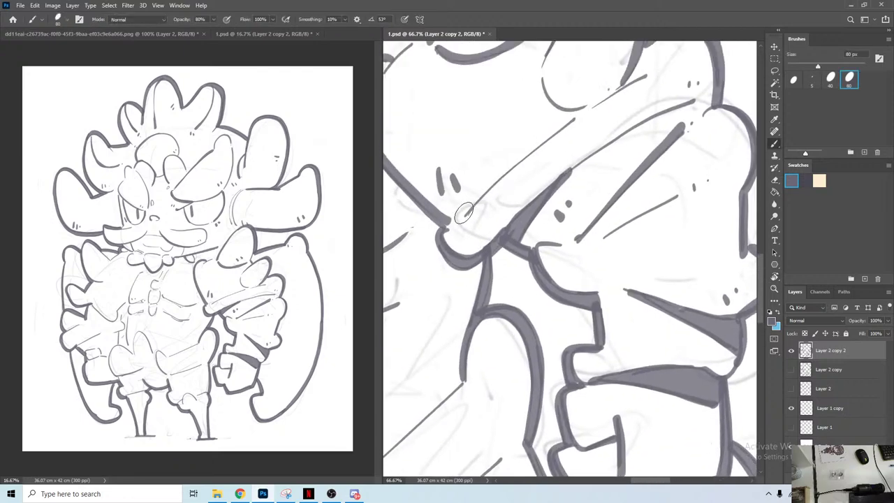
mouse_move(474, 208)
left_mouse_down()
mouse_move(464, 216)
mouse_move(578, 79)
mouse_move(556, 158)
left_mouse_up()
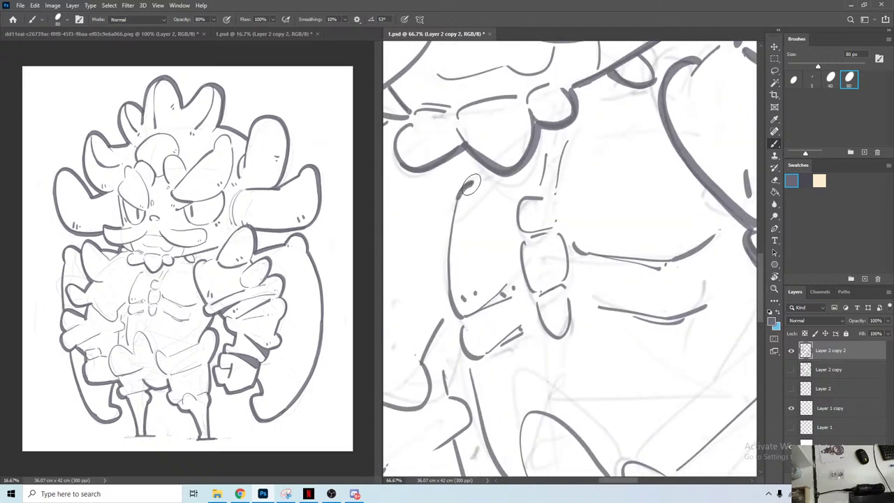
Step: Thicken the torso's left contour from chest to waist and the lower edge of the left upper arm
mouse_move(472, 185)
left_mouse_down()
mouse_move(453, 308)
mouse_move(472, 358)
left_mouse_up()
mouse_move(476, 367)
left_mouse_down()
mouse_move(465, 283)
mouse_move(492, 391)
mouse_move(509, 413)
left_mouse_up()
left_click_drag(405, 263, 495, 208)
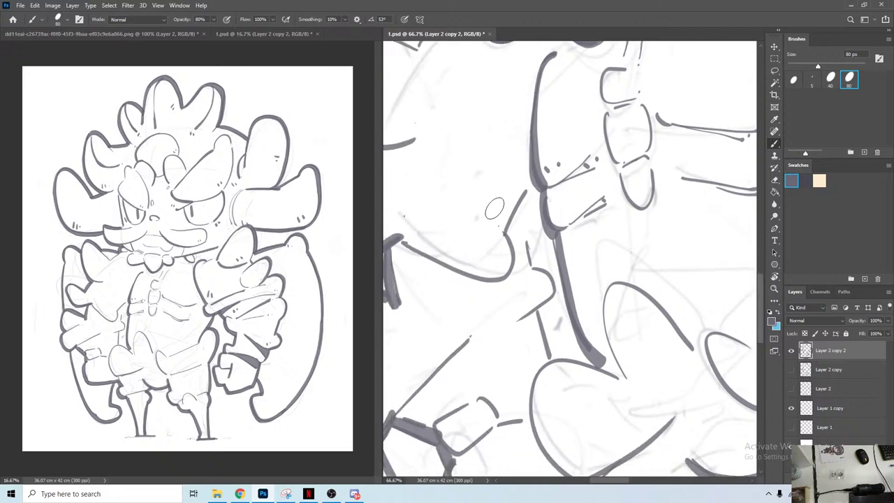
mouse_move(419, 254)
left_mouse_down()
mouse_move(451, 273)
mouse_move(514, 269)
mouse_move(511, 220)
mouse_move(528, 185)
left_mouse_up()
left_click_drag(475, 281, 541, 181)
Step: Build up the diagonal fold line at the left forearm's cuff into a filled, tapering wedge
left_click_drag(482, 310, 529, 242)
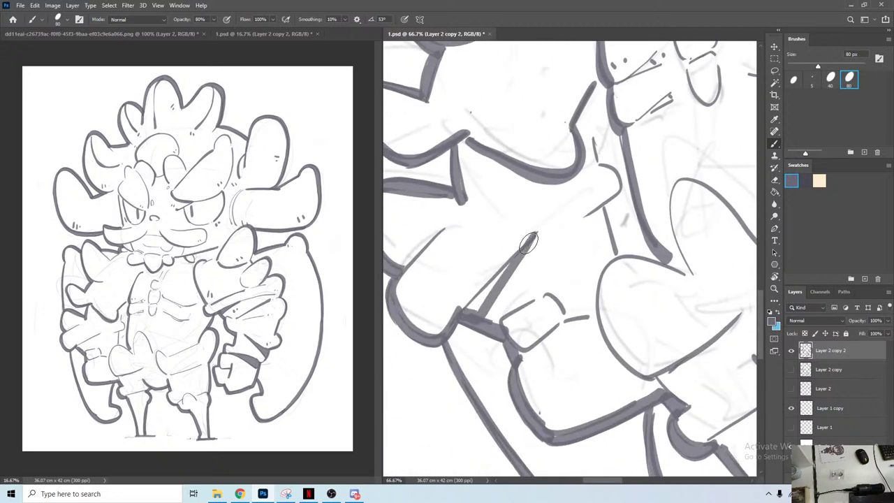
left_click_drag(463, 313, 529, 242)
left_click_drag(487, 297, 527, 239)
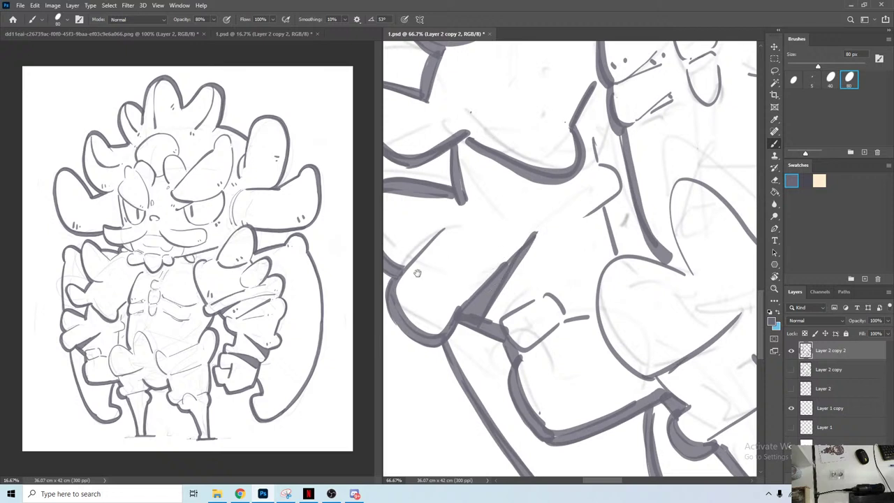
Step: Thicken the short fold line on the left forearm's outer puff and add two dots beneath it
left_click_drag(406, 270, 447, 225)
left_click(441, 287)
left_click(427, 302)
Step: Thicken the thumb's outline on the left hand and add a dot near the lower edge of the hand
left_click_drag(500, 288, 472, 241)
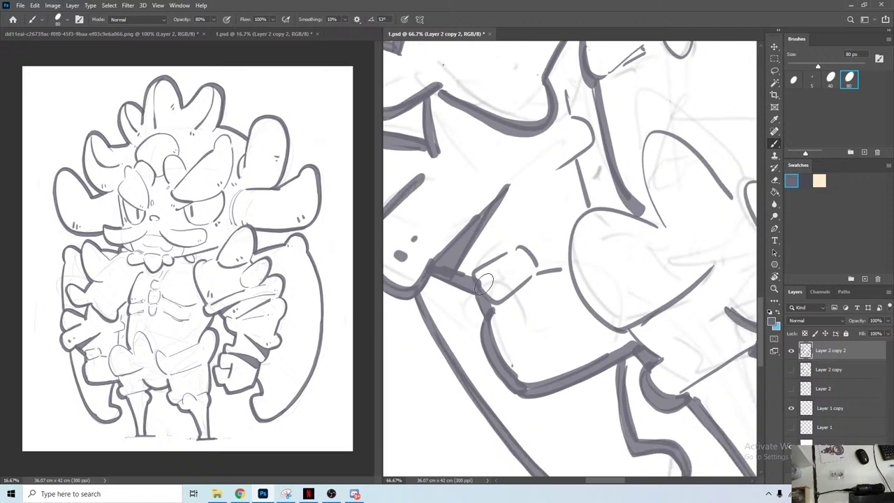
left_click_drag(494, 302, 530, 280)
mouse_move(476, 276)
left_mouse_down()
mouse_move(509, 251)
mouse_move(534, 275)
left_mouse_up()
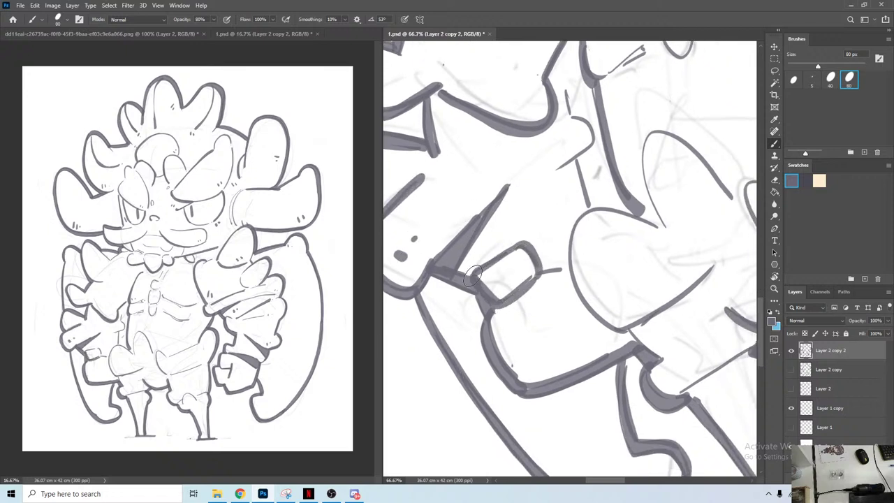
left_click(536, 363)
Step: Thicken the left hip lobe's outline and build up its lower diagonal line into a filled wedge
left_click_drag(601, 295, 560, 291)
mouse_move(536, 157)
left_mouse_down()
mouse_move(555, 222)
mouse_move(542, 211)
mouse_move(531, 225)
mouse_move(539, 283)
mouse_move(574, 320)
mouse_move(591, 325)
mouse_move(622, 312)
mouse_move(665, 269)
left_mouse_up()
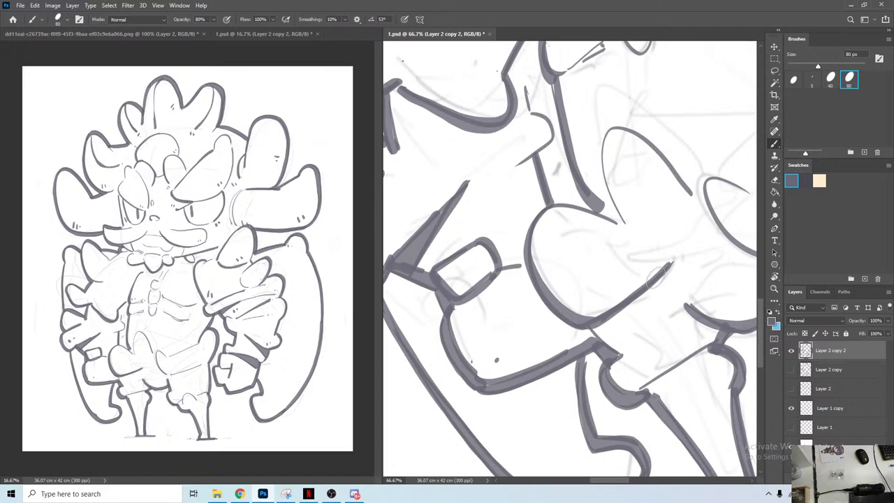
left_click_drag(651, 286, 592, 343)
left_click_drag(657, 278, 609, 335)
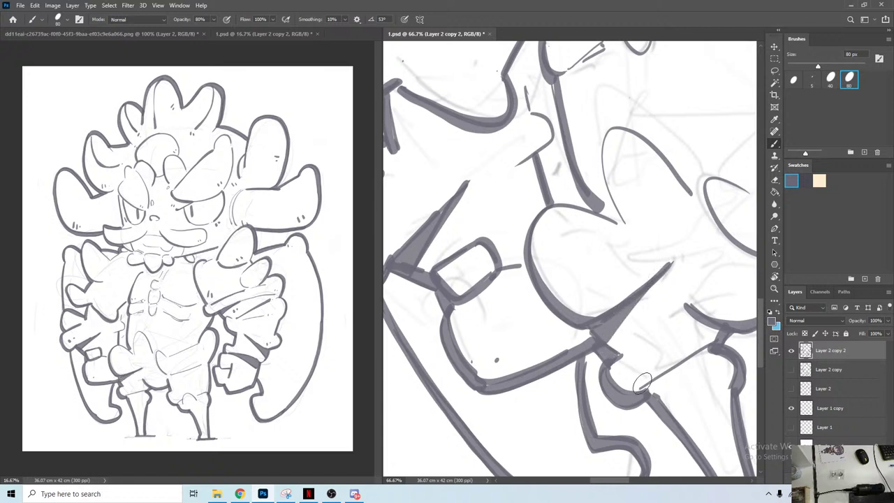
Step: Thicken the left trouser hem with two hatch marks below it, and thicken the curved knee contour on the right leg
left_click_drag(640, 388, 709, 345)
mouse_move(656, 300)
left_mouse_down()
mouse_move(622, 283)
mouse_move(493, 111)
left_mouse_up()
mouse_move(509, 196)
left_mouse_down()
mouse_move(506, 206)
mouse_move(519, 203)
mouse_move(442, 331)
left_mouse_up()
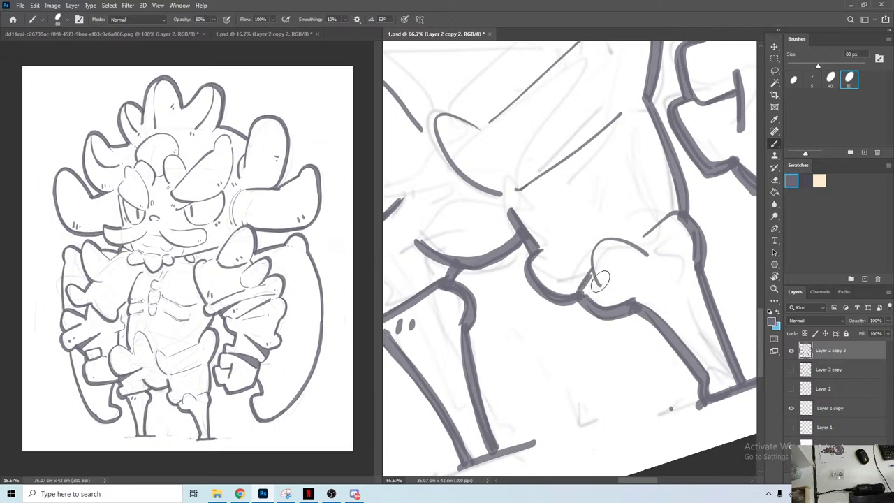
mouse_move(598, 285)
left_mouse_down()
mouse_move(654, 240)
mouse_move(639, 236)
mouse_move(674, 216)
left_mouse_up()
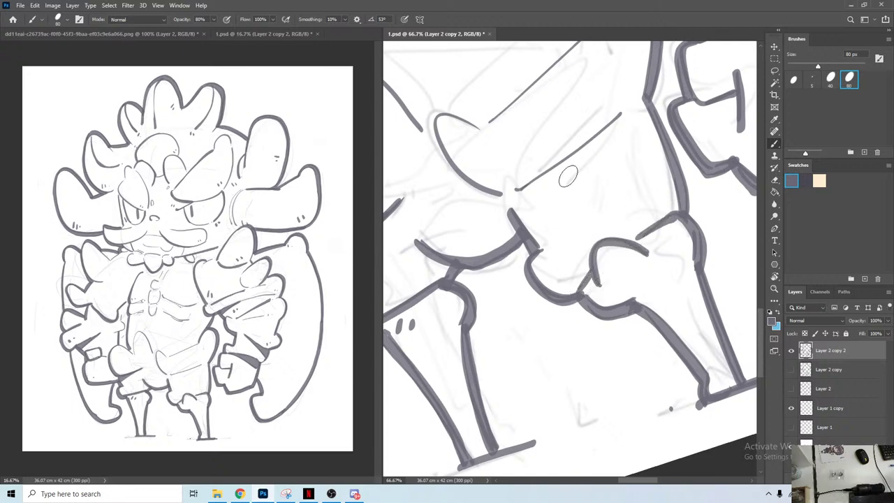
Step: Thicken the right waist lobe and the long fold line beside it, and add two hatch marks near the right hip
left_click_drag(542, 138, 566, 213)
key("r")
left_click_drag(527, 100, 599, 97)
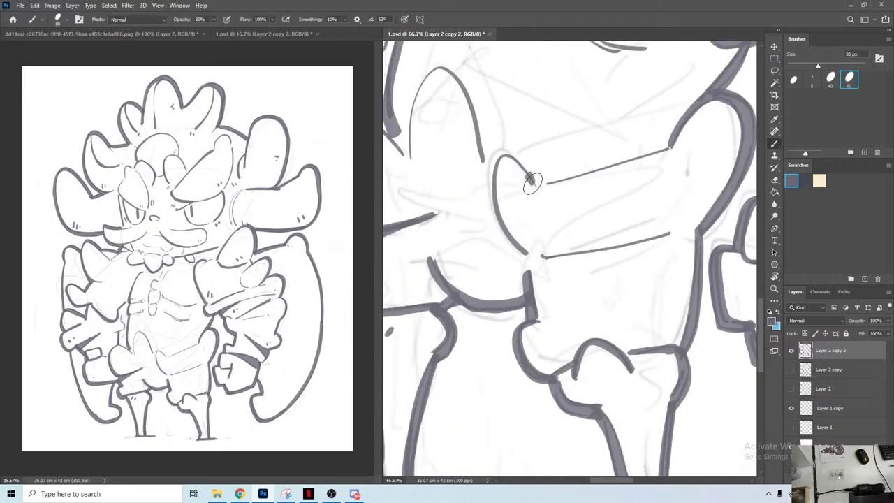
mouse_move(532, 183)
left_mouse_down()
mouse_move(488, 202)
mouse_move(531, 259)
left_mouse_up()
left_click_drag(539, 188, 673, 147)
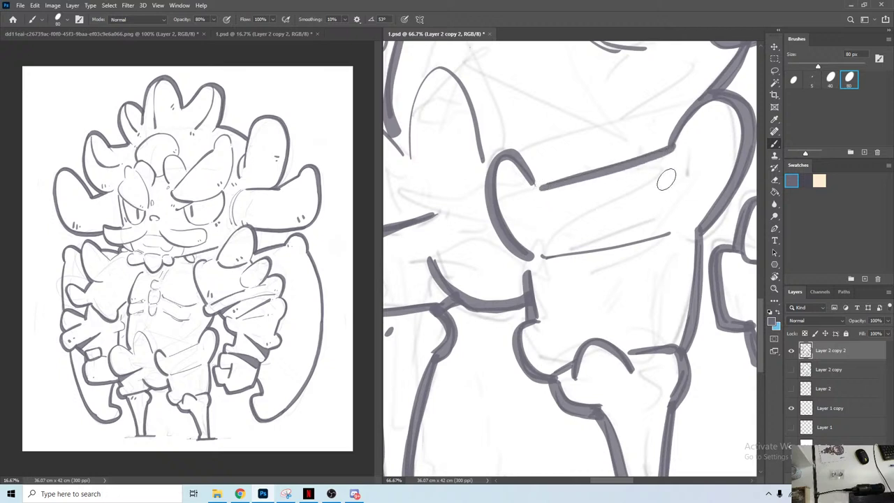
mouse_move(660, 215)
left_mouse_down()
mouse_move(664, 225)
mouse_move(682, 218)
left_mouse_up()
Step: Build up the lower fold line on the right thigh into a filled wedge and clean its upper edge with the Eraser
left_click_drag(545, 259, 667, 249)
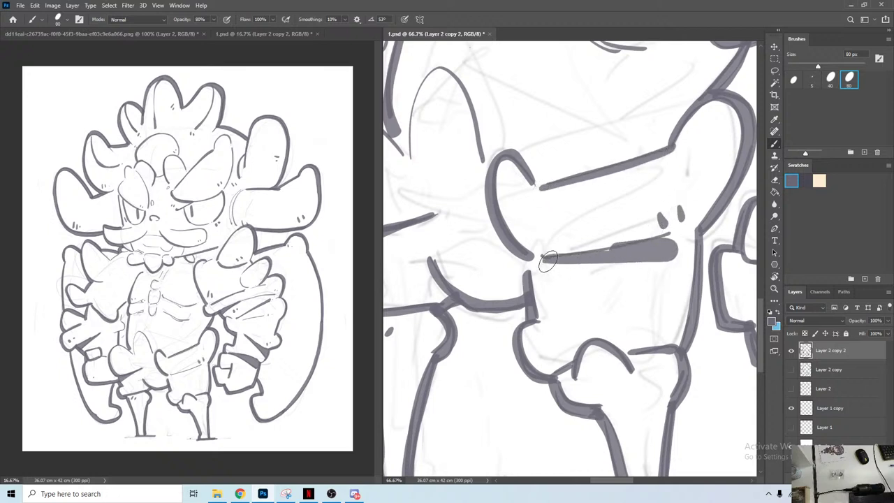
key("e")
left_click_drag(563, 248, 681, 227)
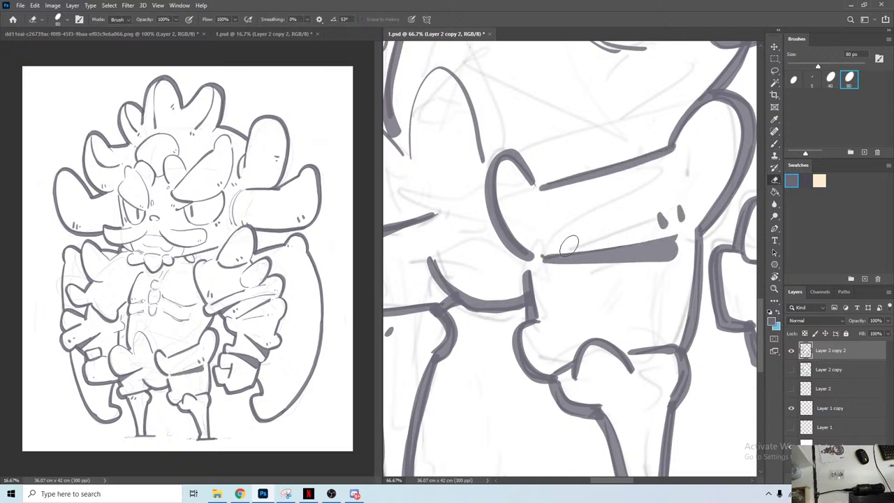
key("b")
left_click_drag(555, 262, 669, 256)
Step: Thicken the central waist lobe's outline, and add a vertical and a diagonal fold line with a dot on the belly
left_click_drag(635, 204, 554, 279)
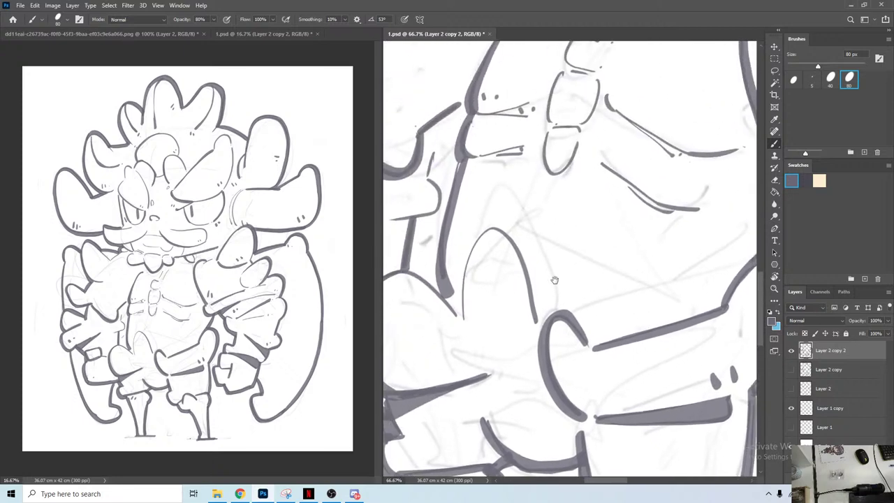
mouse_move(465, 310)
left_mouse_down()
mouse_move(487, 231)
mouse_move(520, 262)
mouse_move(535, 305)
left_mouse_up()
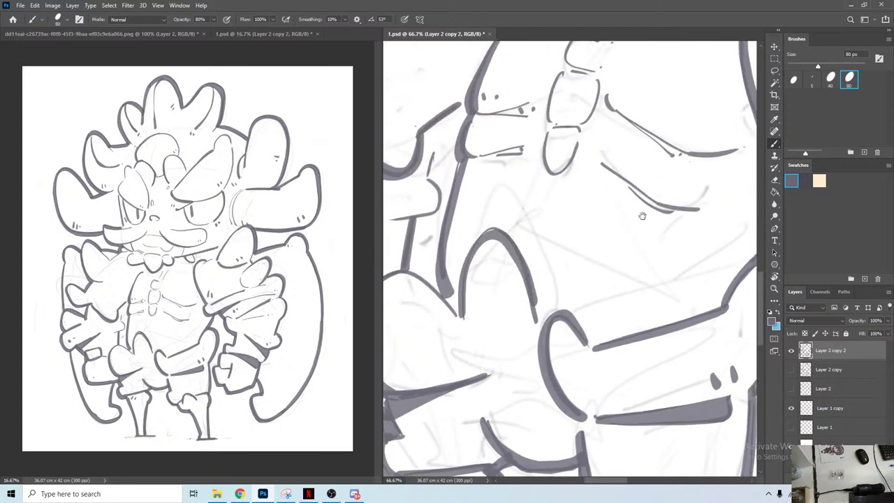
left_click_drag(646, 213, 541, 286)
key("r")
left_click_drag(600, 188, 604, 134)
key("b")
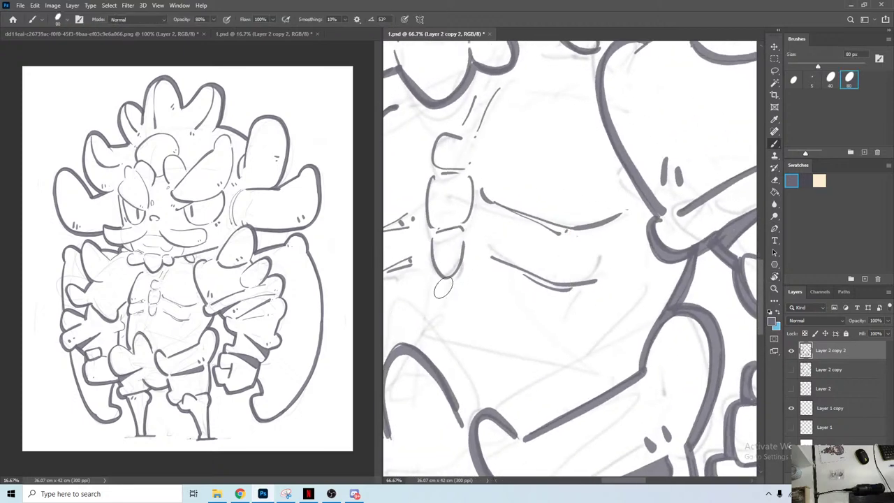
mouse_move(436, 314)
left_mouse_down()
mouse_move(517, 249)
mouse_move(521, 309)
left_mouse_up()
left_click_drag(590, 355, 660, 283)
Step: Thicken the outer curves of the jacket's buttons down the middle of the chest
mouse_move(509, 188)
left_mouse_down()
mouse_move(536, 174)
mouse_move(519, 168)
mouse_move(549, 123)
left_mouse_up()
left_click_drag(547, 115, 542, 171)
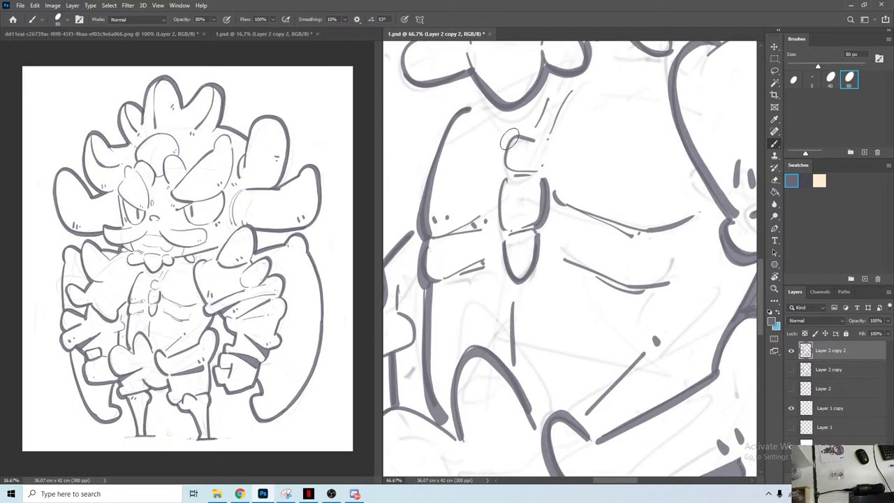
left_click_drag(510, 140, 528, 173)
Step: Thicken the two chest folds beside the buttons and add two hatch marks above the upper fold
mouse_move(669, 189)
left_mouse_down()
mouse_move(608, 244)
mouse_move(612, 253)
mouse_move(620, 237)
left_mouse_up()
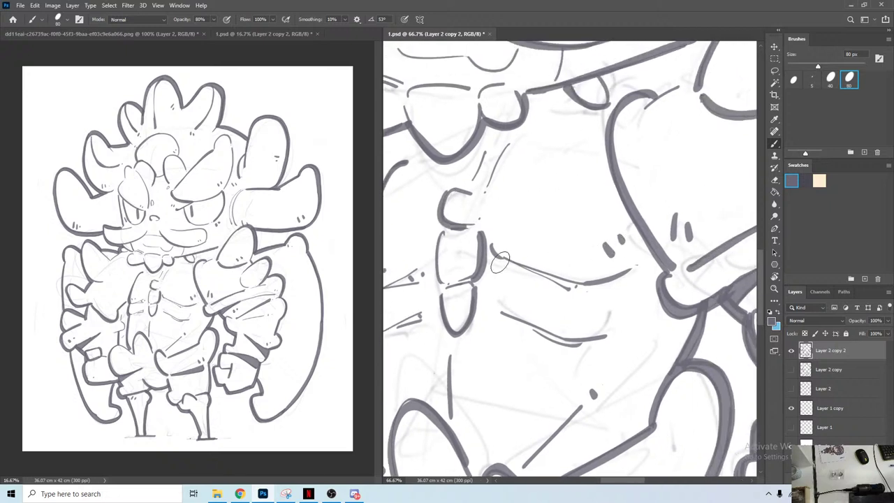
mouse_move(509, 264)
left_mouse_down()
mouse_move(578, 291)
mouse_move(632, 266)
left_mouse_up()
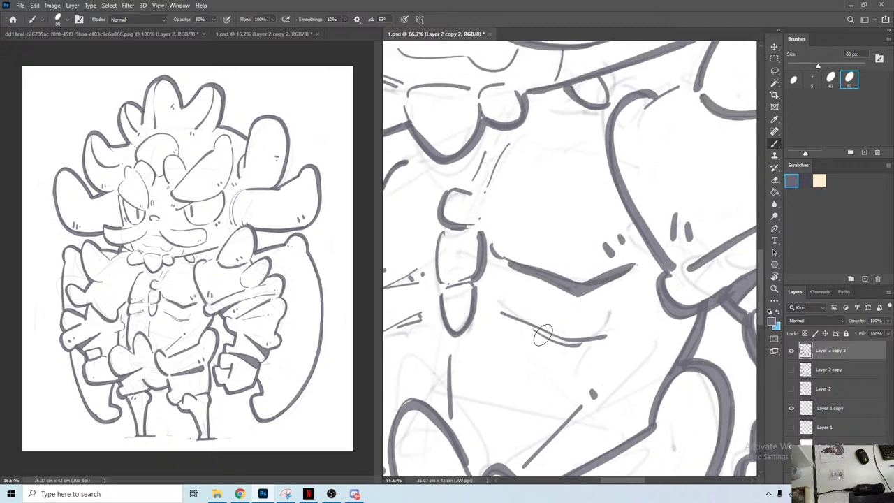
mouse_move(543, 335)
left_mouse_down()
mouse_move(606, 342)
mouse_move(632, 326)
left_mouse_up()
Step: Thicken the mouth line between the moustache halves and the short jaw line under the right half
mouse_move(434, 79)
left_mouse_down()
mouse_move(512, 145)
mouse_move(514, 248)
left_mouse_up()
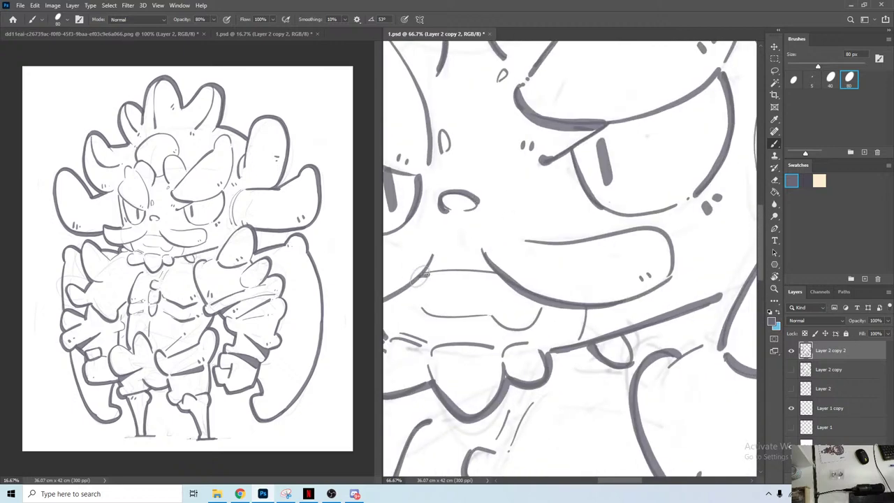
left_click_drag(422, 274, 497, 272)
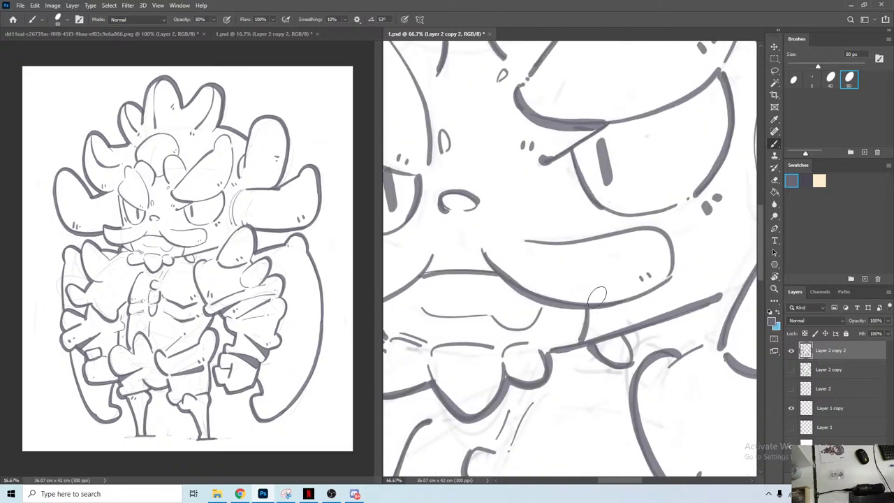
Step: Add two hatch marks on the left upper arm and fill a small wedge under the torso's lower left fold
left_click_drag(741, 175, 747, 244)
left_click_drag(475, 361, 732, 114)
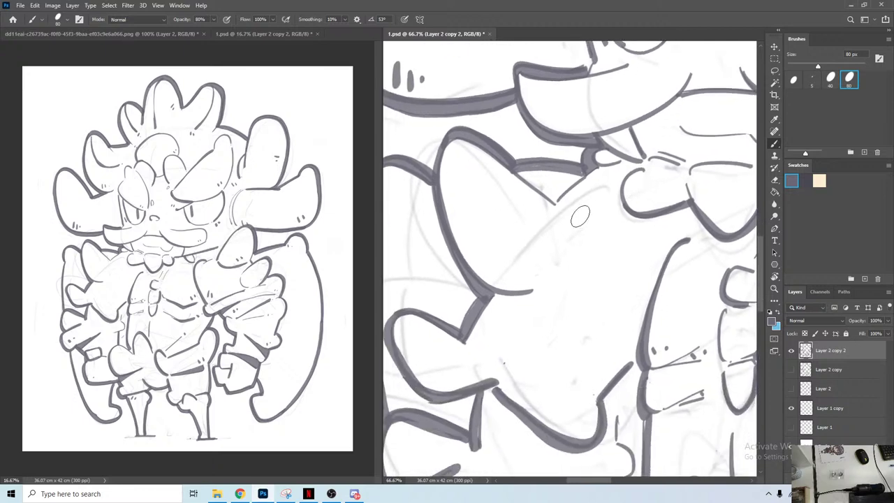
mouse_move(656, 374)
left_mouse_down()
mouse_move(587, 251)
mouse_move(573, 284)
left_mouse_up()
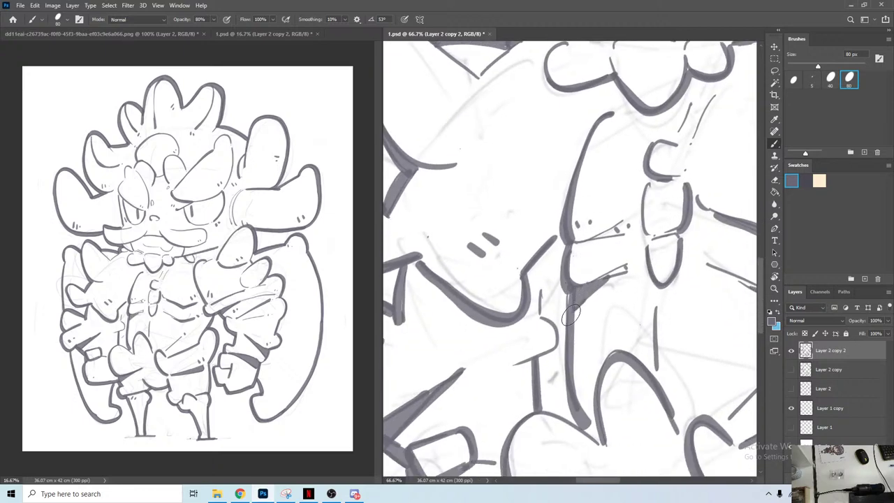
Step: Add dots near the left sleeve's inner end and thicken the small curved fold beside the torso
left_click_drag(473, 349, 581, 302)
left_click(602, 319)
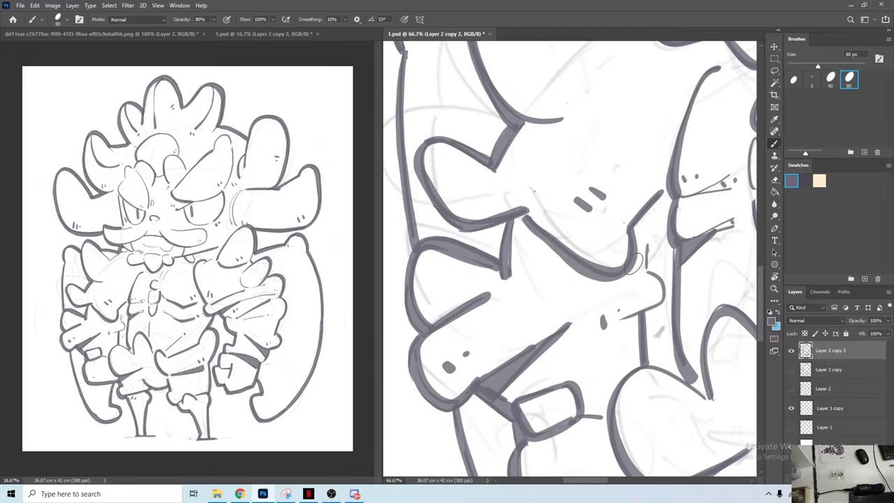
left_click_drag(646, 246, 662, 293)
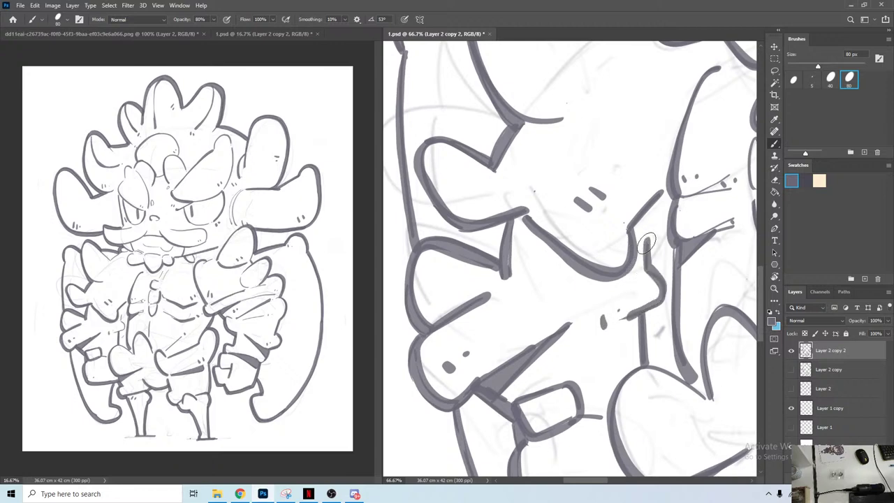
left_click_drag(646, 243, 602, 359)
Step: Erase the thin outer curve of the left eyebrow down to its lower corner
left_click_drag(726, 208, 550, 384)
left_click_drag(608, 183, 587, 381)
mouse_move(533, 148)
left_mouse_down()
mouse_move(576, 247)
mouse_move(607, 175)
left_mouse_up()
key("e")
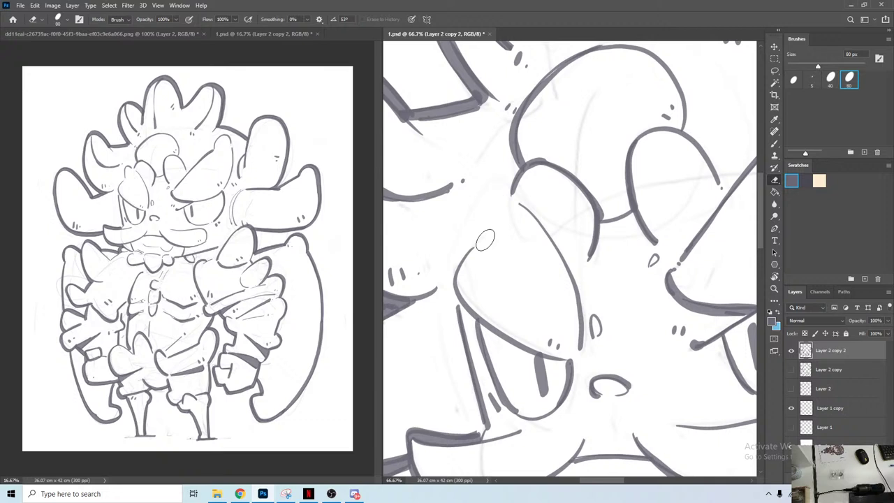
key("b")
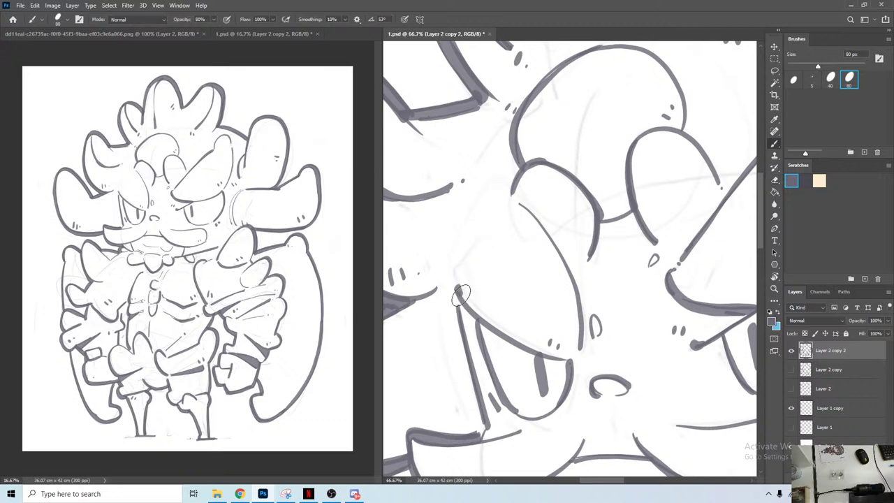
left_click_drag(460, 294, 538, 204)
key("ctrl+z")
mouse_move(461, 297)
left_mouse_down()
mouse_move(497, 195)
mouse_move(553, 235)
left_mouse_up()
key("ctrl+z")
Step: Redraw the left eyebrow's outer and upper contour as a thick rounded arc joining its inner edge
mouse_move(461, 308)
left_mouse_down()
mouse_move(454, 241)
mouse_move(561, 264)
left_mouse_up()
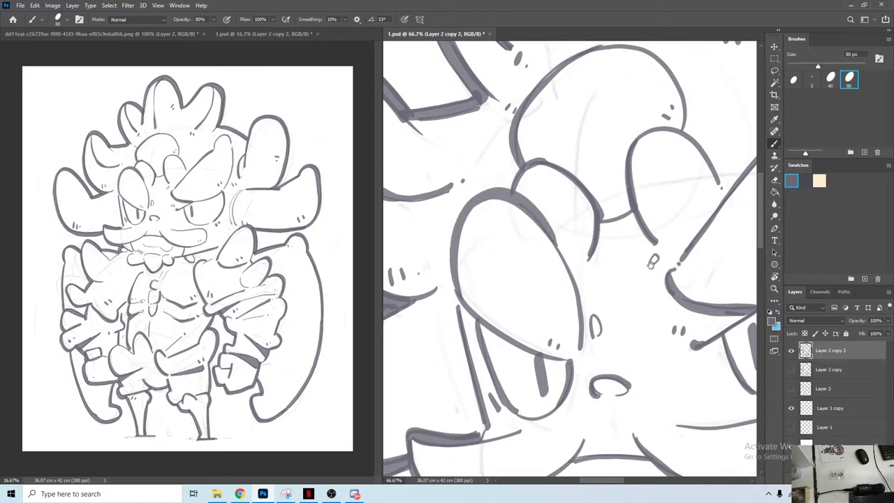
Step: Thicken the small teardrop mark above the nose and add two hatch marks inside the right eyebrow's inner end
left_click_drag(651, 262, 535, 299)
left_click_drag(482, 349, 527, 302)
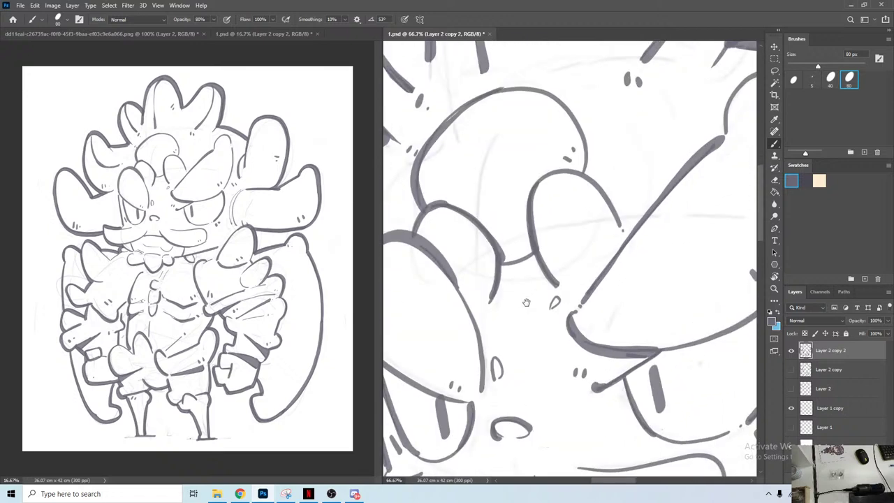
left_click_drag(498, 360, 505, 378)
mouse_move(661, 326)
left_mouse_down()
mouse_move(528, 292)
mouse_move(493, 294)
mouse_move(509, 289)
left_mouse_up()
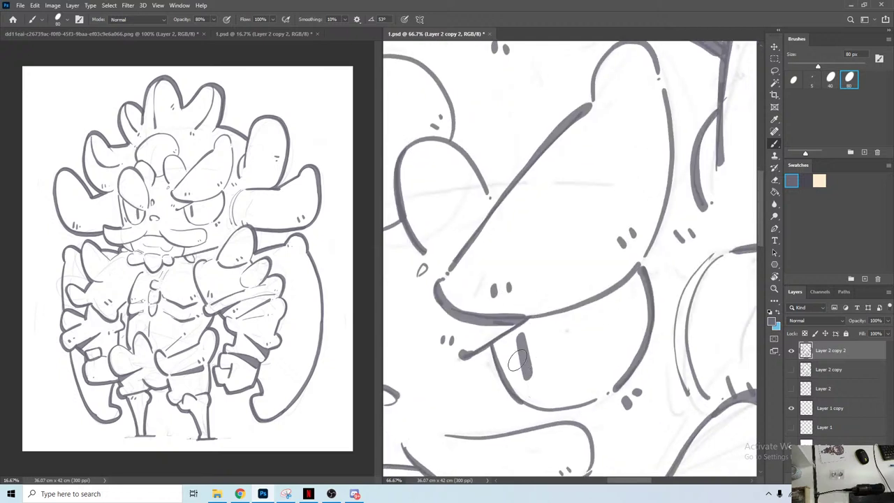
Step: Cross the right eye's pupil with a horizontal stroke and add small hatch marks inside the right ear and on the right wing's top
left_click_drag(508, 358, 543, 352)
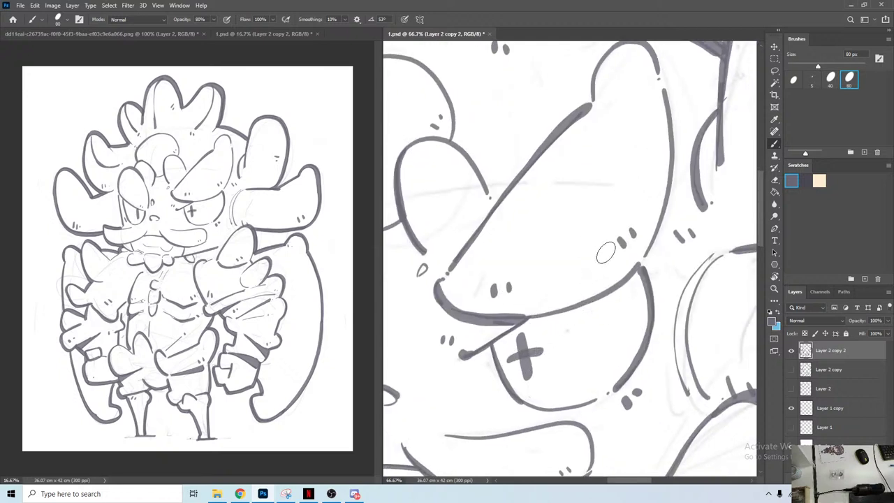
left_click_drag(567, 337, 551, 272)
left_click_drag(593, 370, 631, 295)
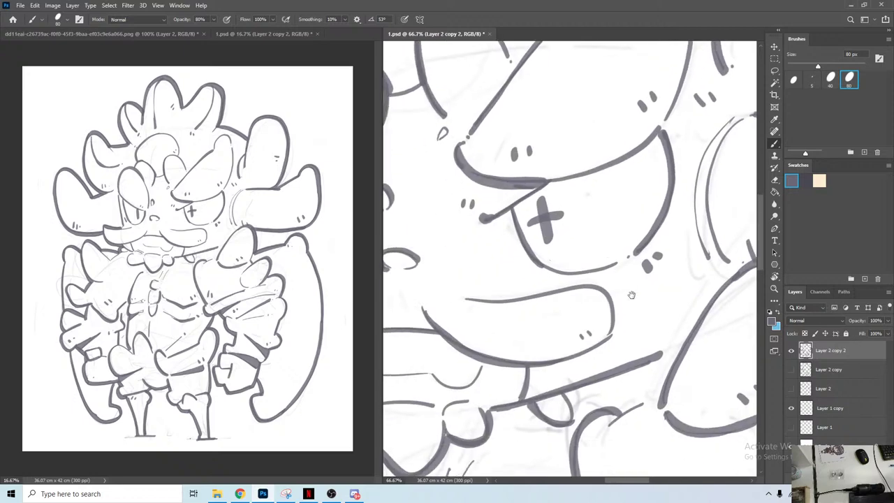
mouse_move(749, 329)
left_mouse_down()
mouse_move(629, 296)
mouse_move(527, 363)
left_mouse_up()
mouse_move(605, 234)
left_mouse_down()
mouse_move(515, 381)
mouse_move(656, 325)
left_mouse_up()
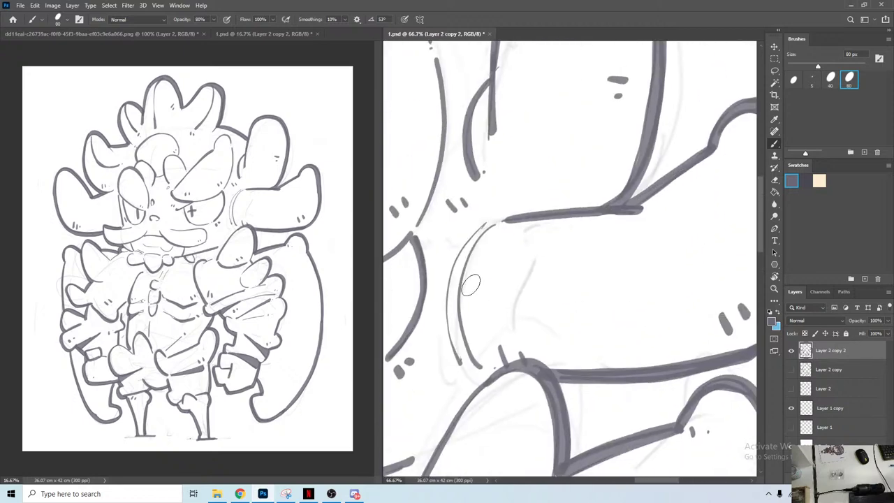
left_click_drag(481, 251, 487, 261)
mouse_move(643, 433)
left_mouse_down()
mouse_move(594, 275)
mouse_move(499, 222)
left_mouse_up()
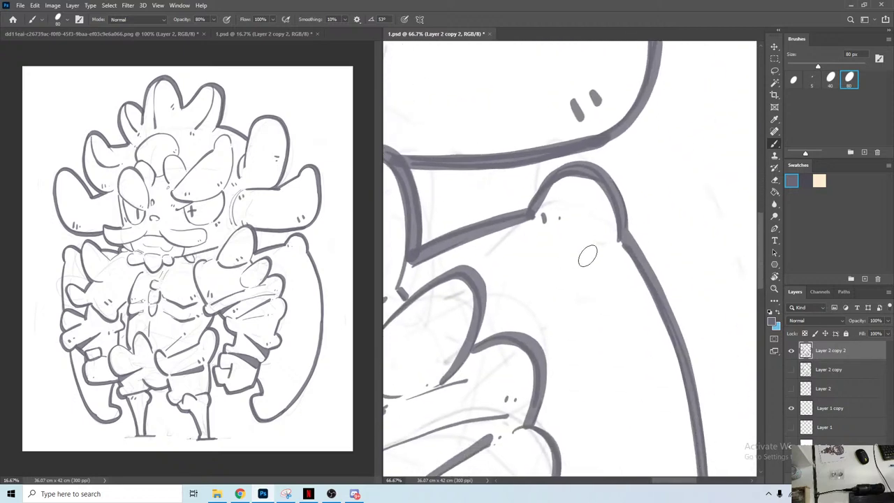
left_click_drag(583, 257, 595, 249)
Step: Save the line art in 1.psd
left_click_drag(526, 314, 720, 248)
left_click_drag(398, 331, 692, 269)
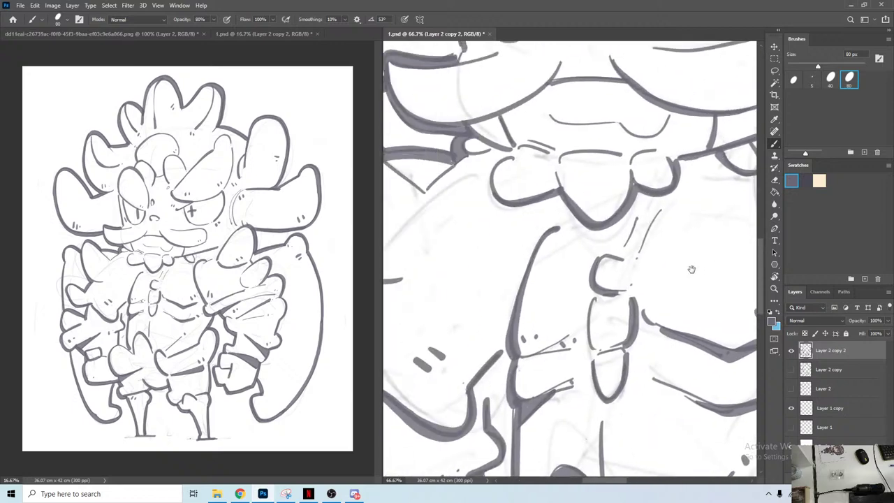
left_click_drag(580, 197, 708, 381)
left_click_drag(579, 269, 645, 252)
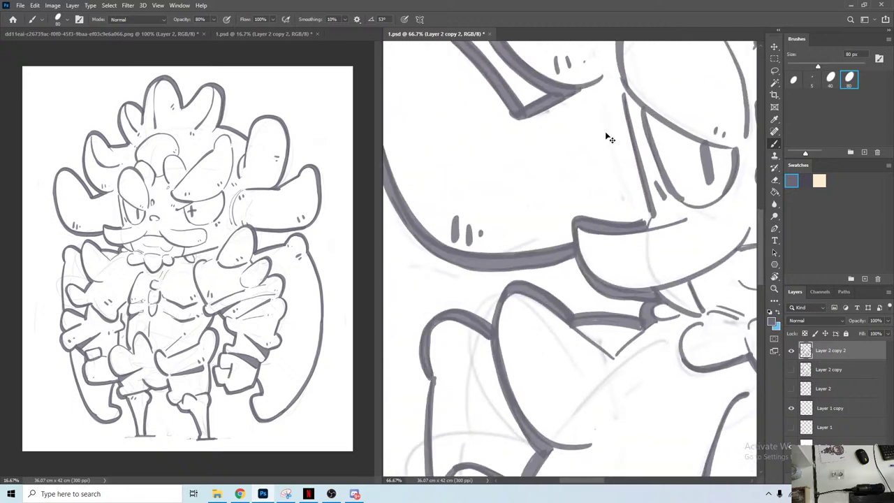
key("ctrl+s")
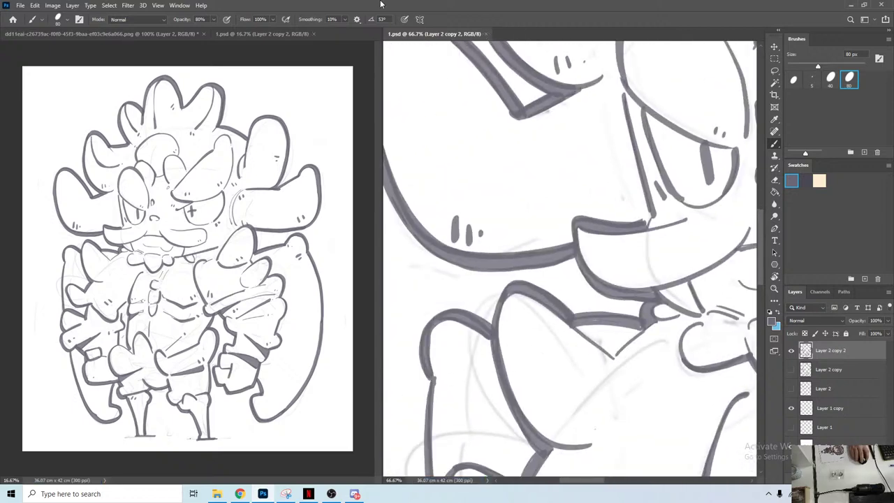
Step: Frame the character's face in the close-up view and capture the full screen with Snipping Tool
left_click_drag(598, 201, 493, 186)
left_click_drag(730, 165, 589, 199)
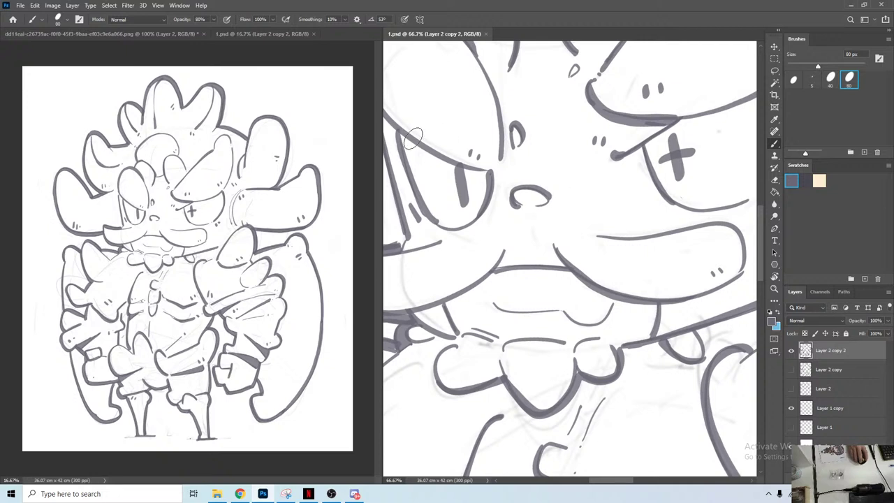
key("r")
left_click(148, 20)
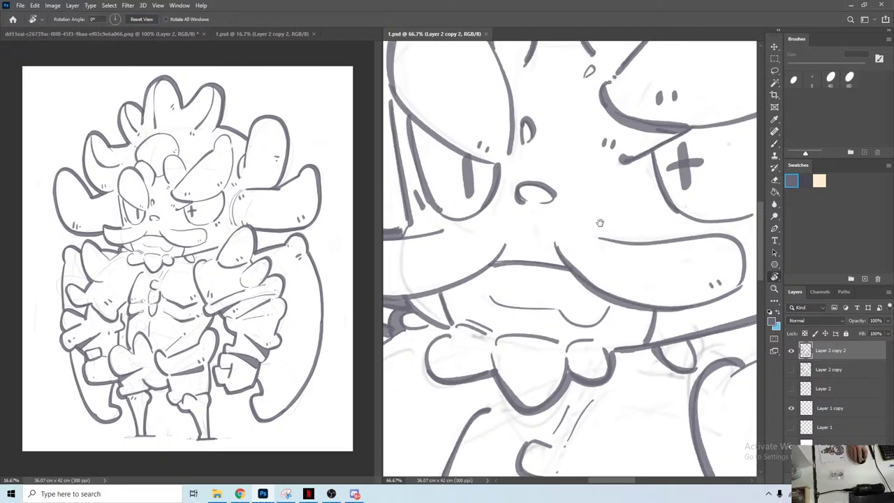
left_click_drag(600, 223, 621, 242)
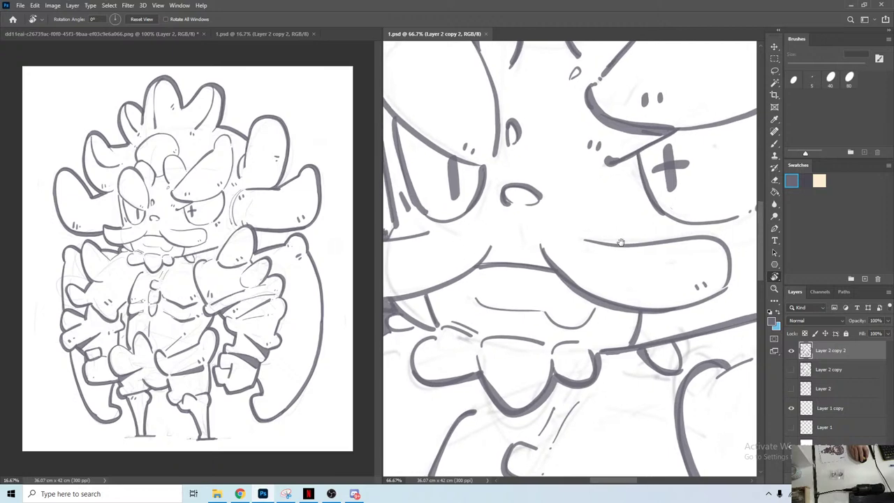
left_click(287, 494)
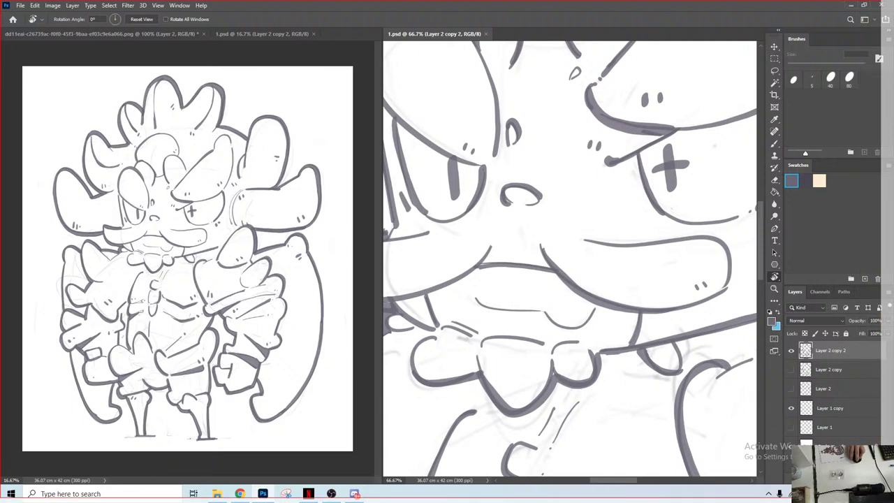
left_click_drag(888, 496, 888, 496)
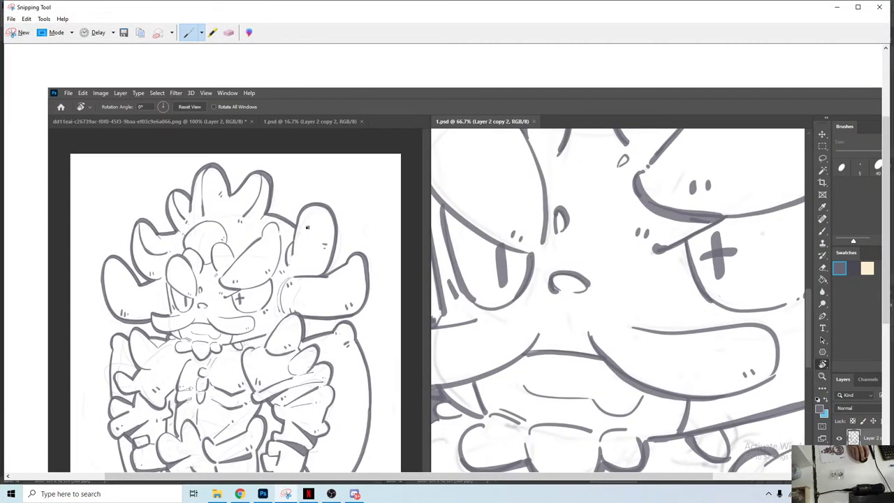
Step: Save the screen capture as the PNG file wip 3 in the 3 god folder and close Snipping Tool
right_click(245, 227)
left_click(291, 254)
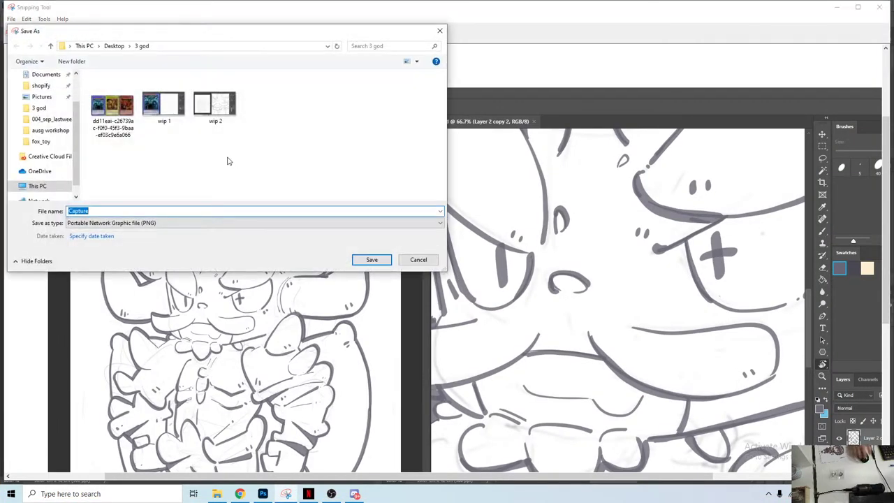
type("wip 3")
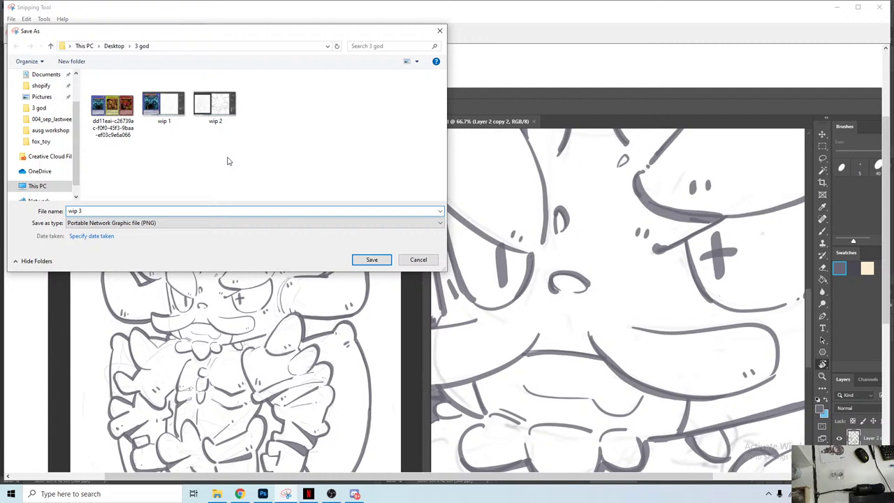
key("Return")
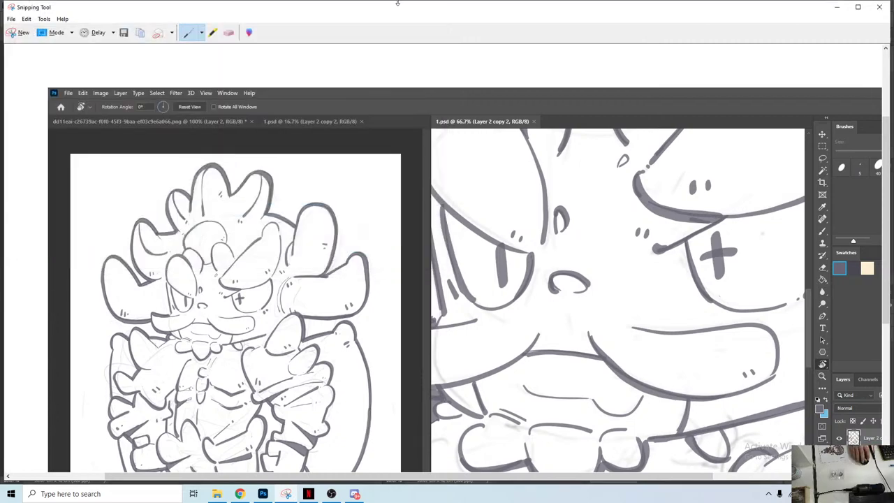
left_click_drag(397, 3, 364, 41)
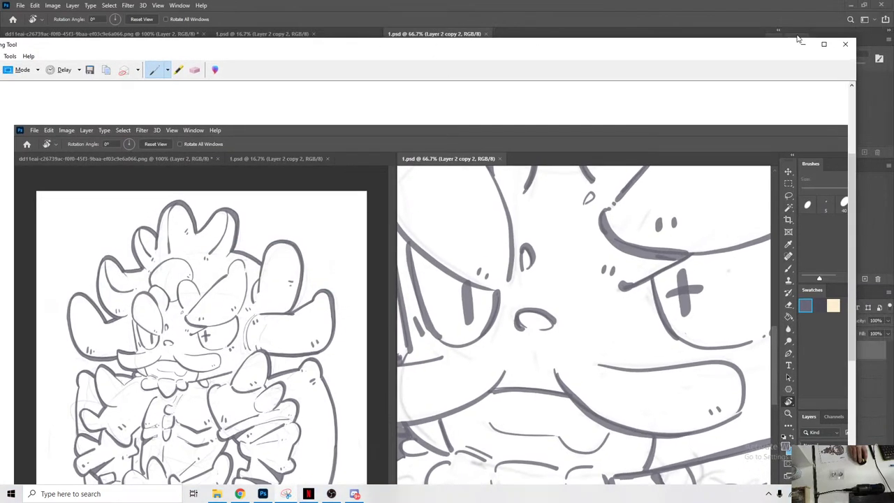
left_click(845, 44)
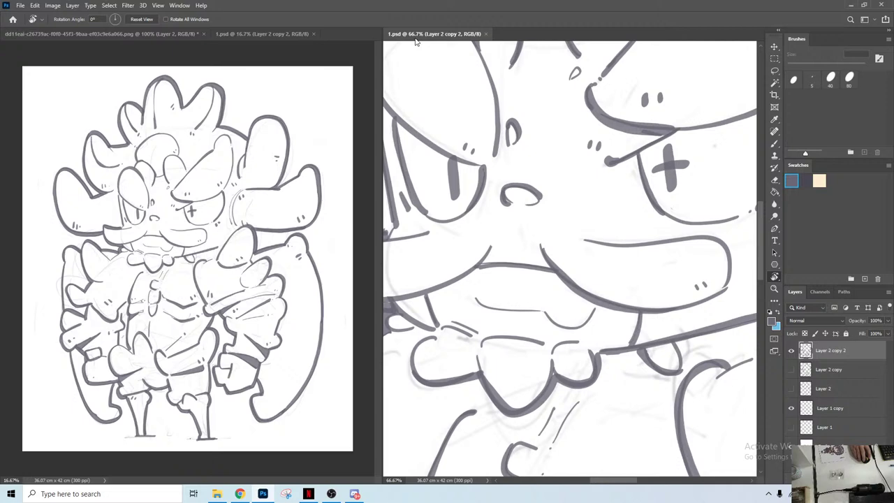
Step: Save a JPEG copy of the drawing named 1_lineart_2 in the 3 god folder at maximum quality 12
key("ctrl+shift+s")
left_click(149, 283)
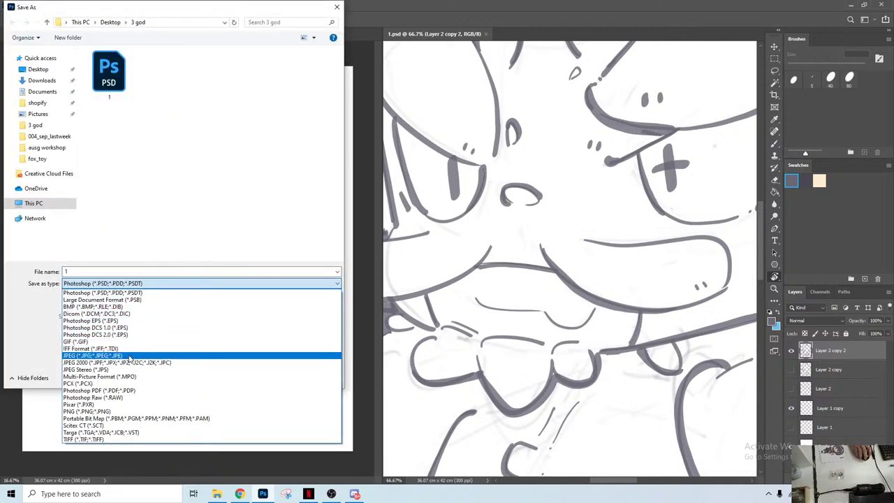
left_click(140, 352)
left_click(108, 73)
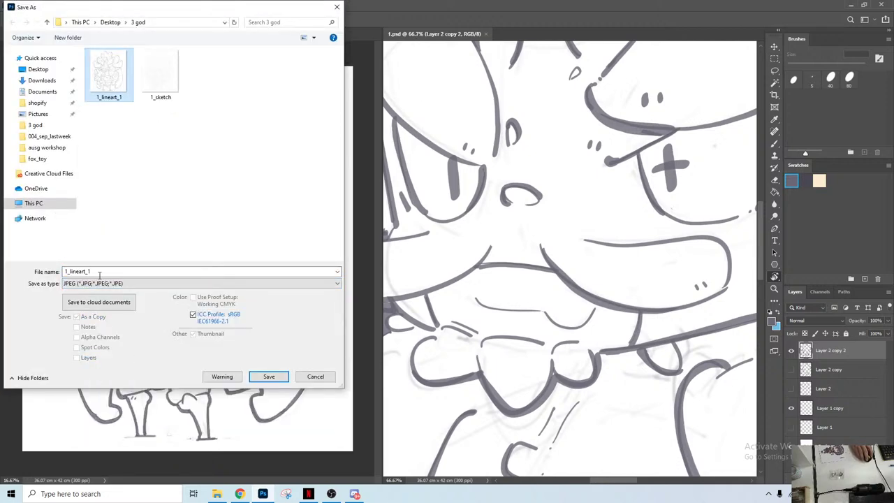
left_click(109, 274)
key("BackSpace")
type("2")
key("Return")
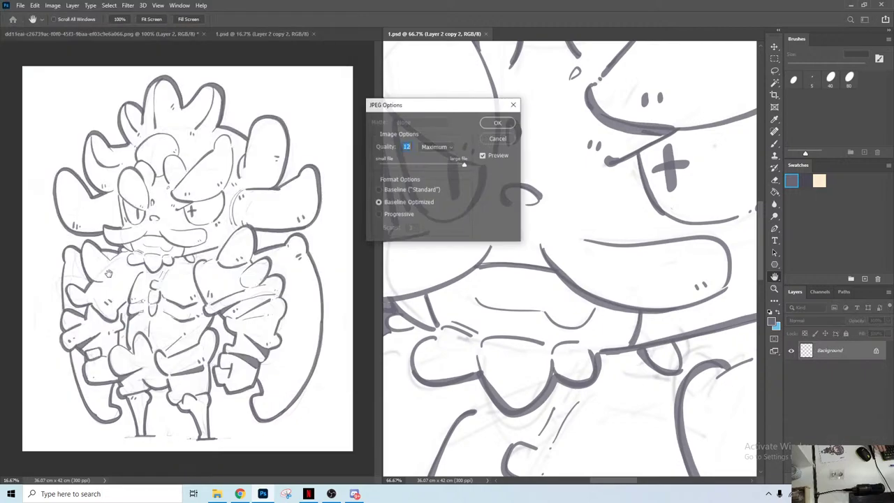
key("Return")
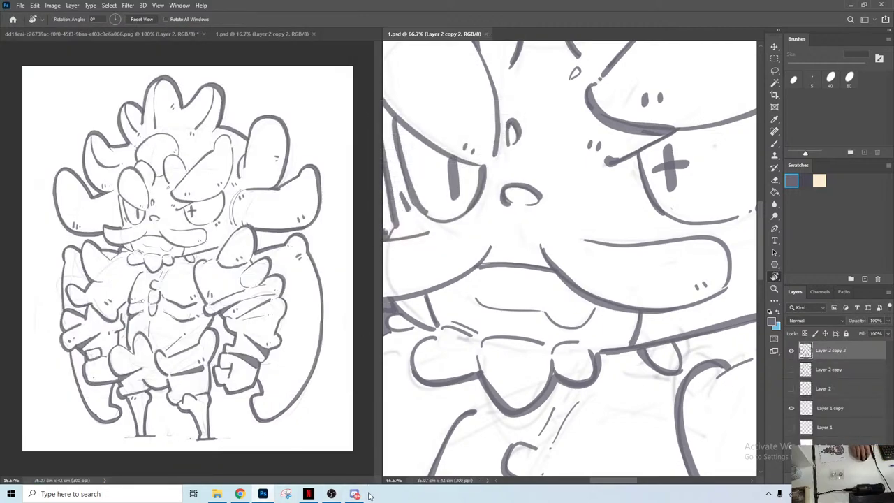
Step: Switch to Discord, open the share-your-art channel and react to the "I like your style" message with the muscle emoji
left_click(356, 494)
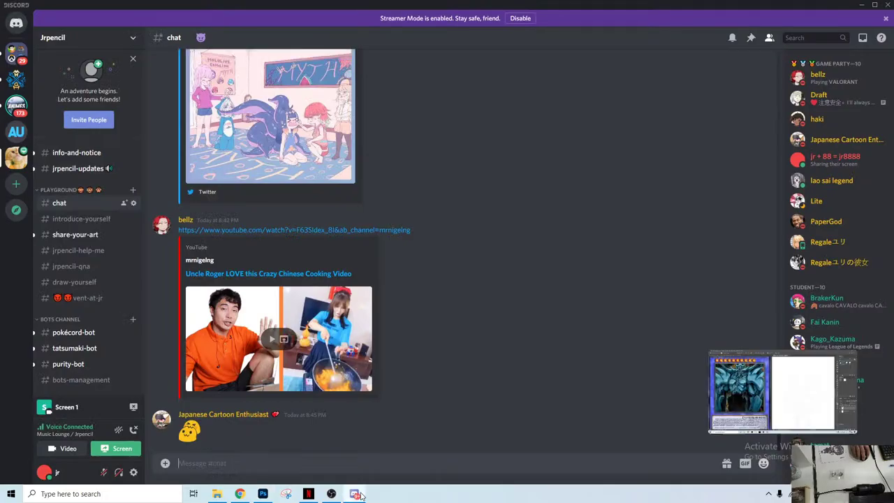
left_click(69, 236)
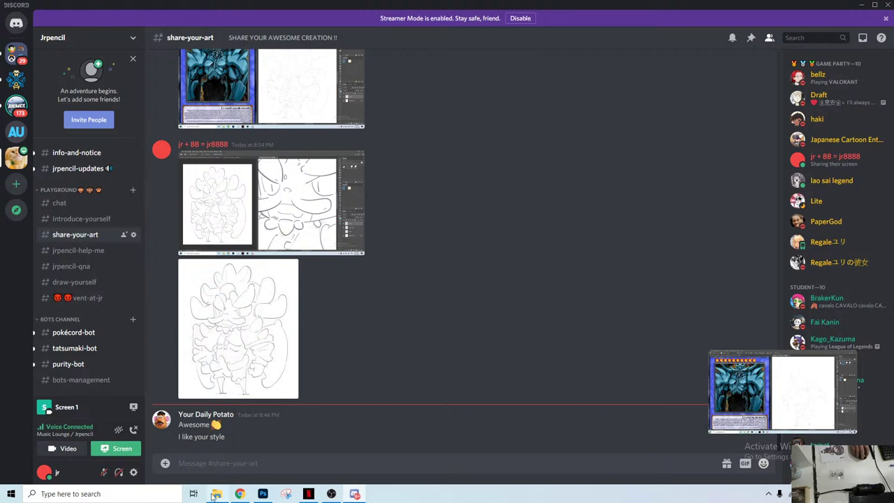
right_click(206, 438)
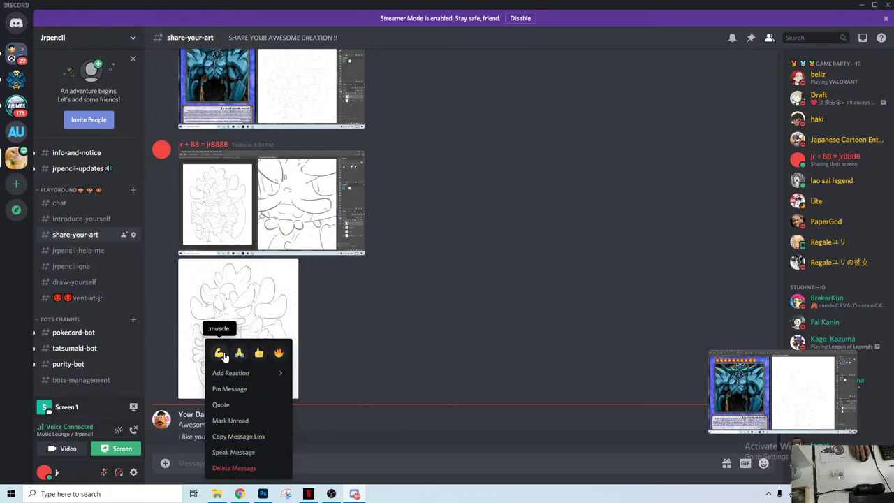
left_click(212, 350)
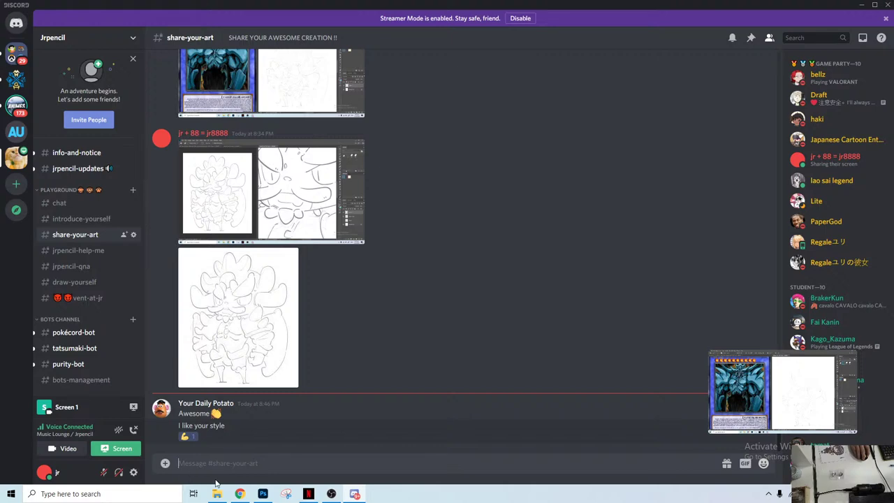
Step: Upload 1_lineart_2 and wip 3 from the 3 god folder to the share-your-art channel without comments
left_click(217, 494)
left_click(217, 137)
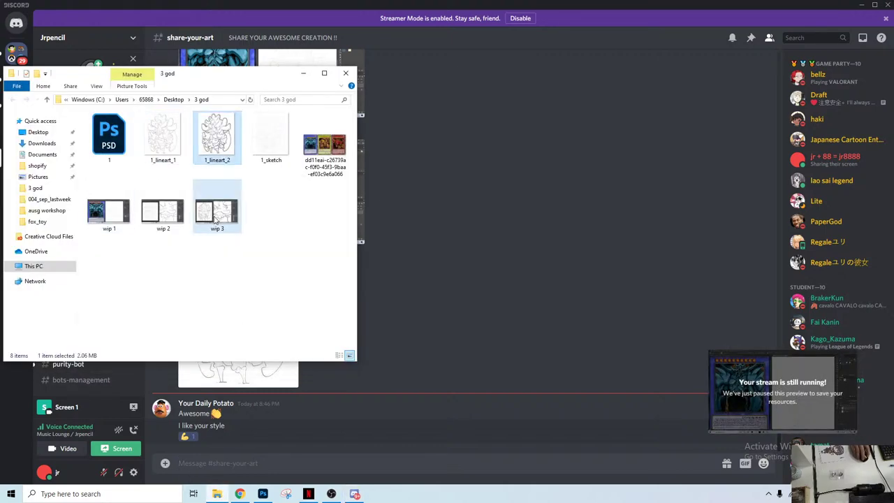
left_click(217, 213, "ctrl")
left_click_drag(216, 213, 517, 231)
left_click(538, 288)
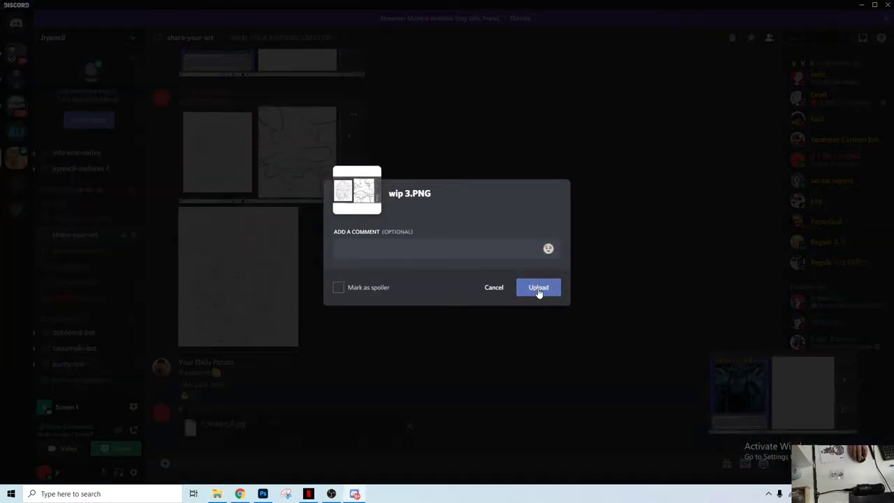
left_click(539, 288)
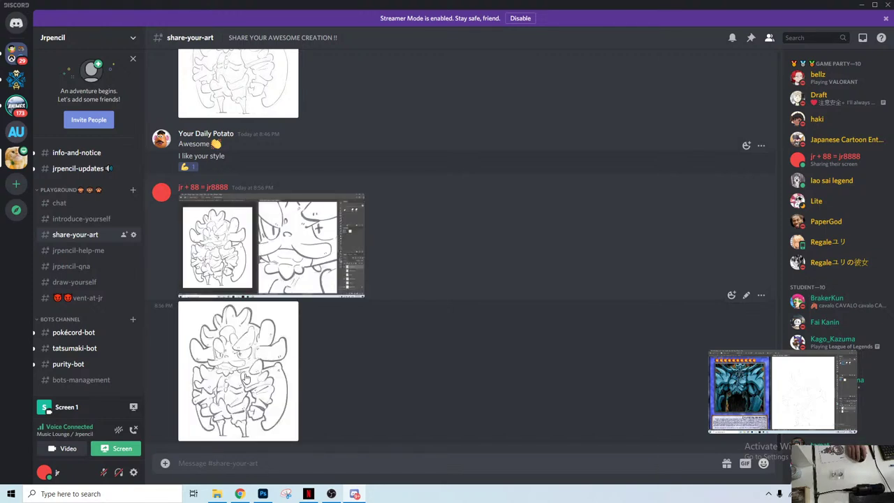
Step: Switch to Chrome and start adding photos to the Facebook album "i am not drawing, i am trading my life for jpgs."
mouse_move(243, 495)
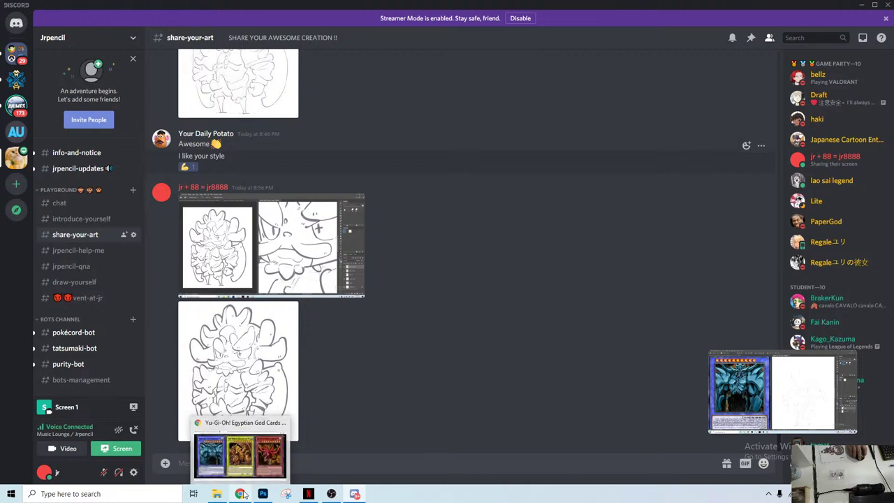
left_click(217, 493)
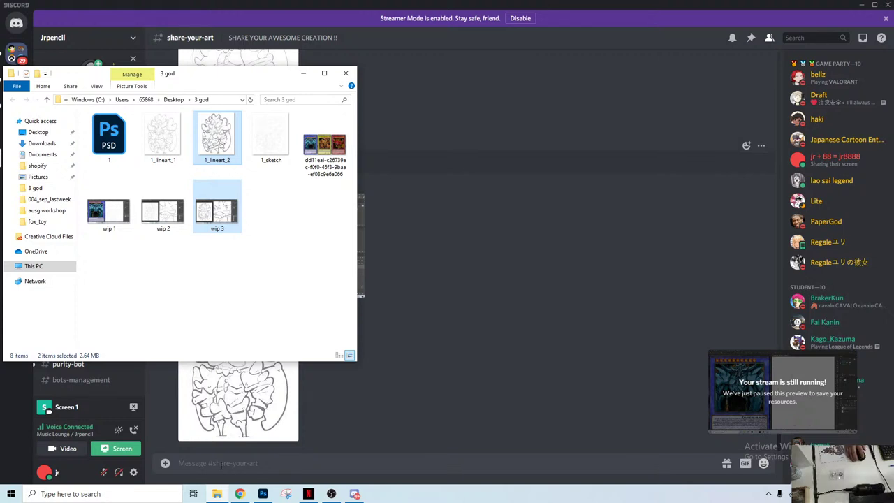
left_click(239, 494)
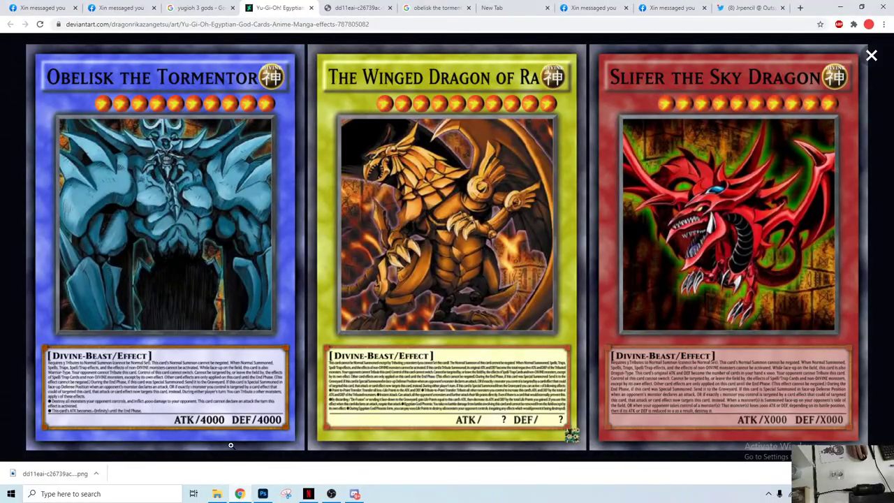
left_click(579, 8)
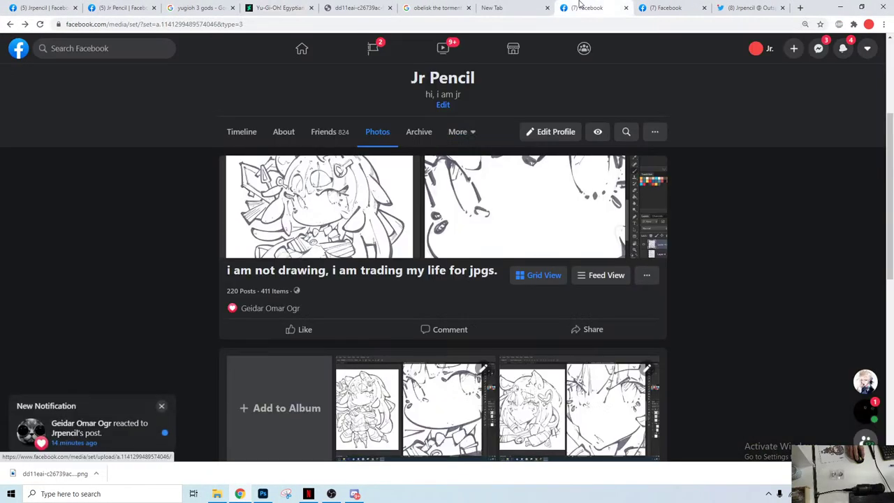
left_click(314, 402)
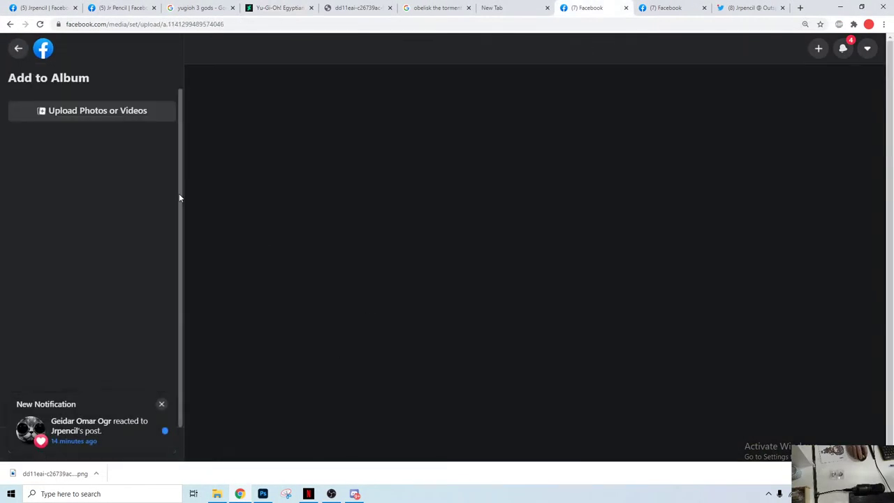
Step: Add 1_lineart_2 and wip 3 from the 3 god folder to the album upload
left_click(122, 115)
left_click(291, 206)
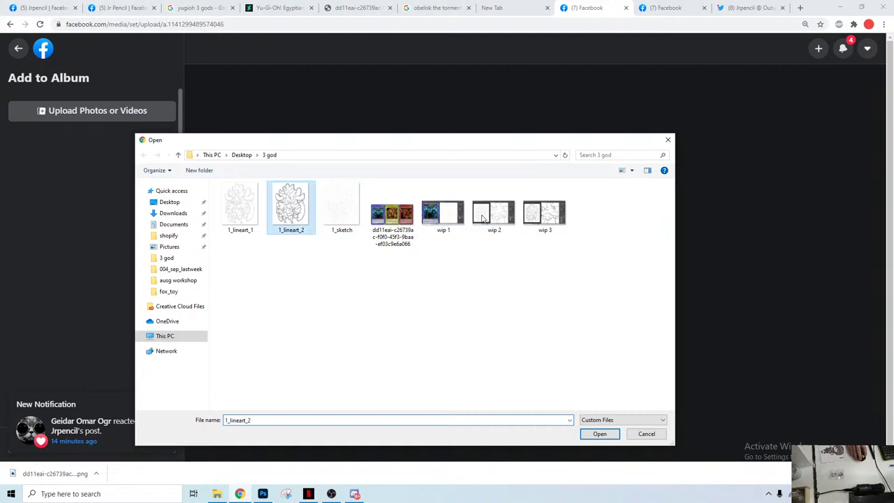
left_click(545, 208, "ctrl")
left_click(599, 434)
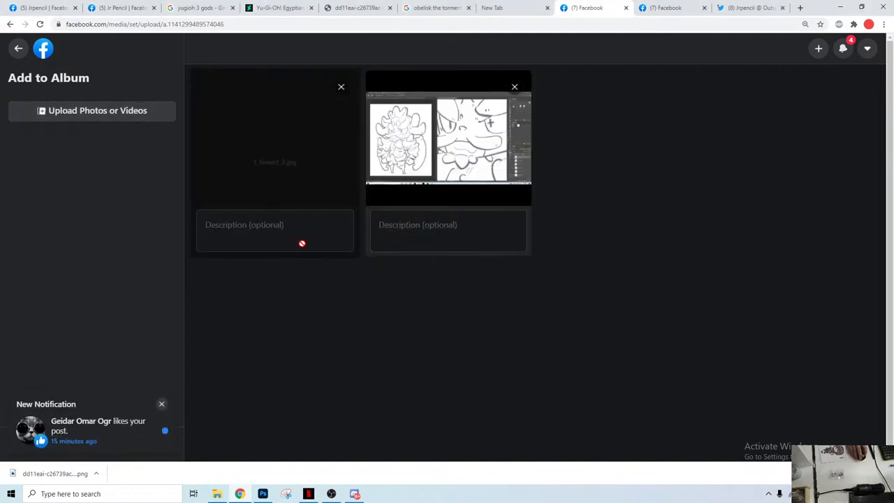
Step: Describe both album uploads as "1% blue boi lineart 2" and post them to the album
left_click(423, 230)
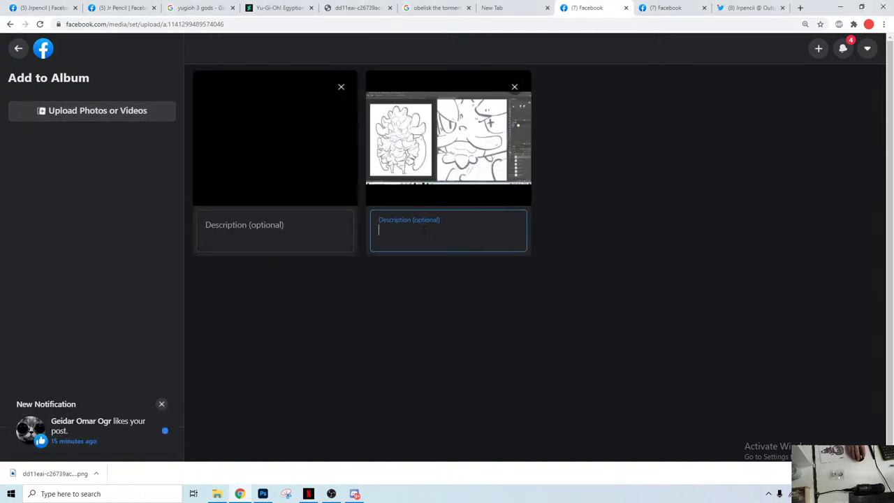
type("1% blue boi lineart 2")
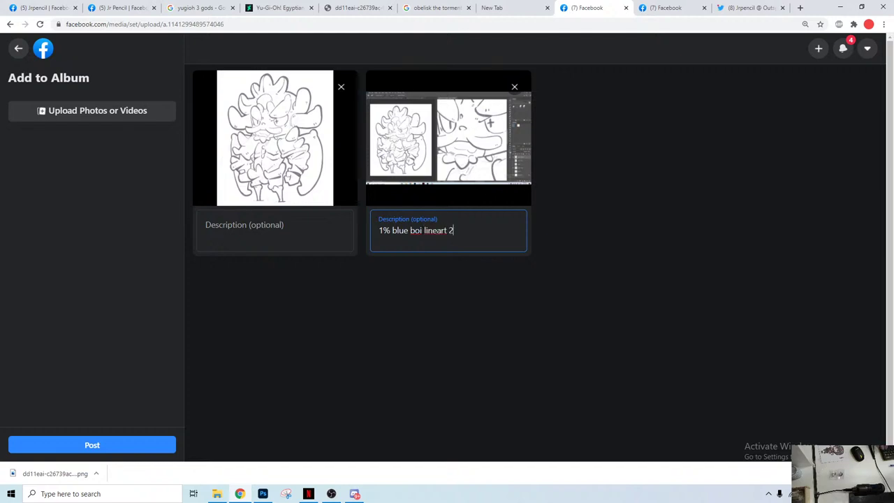
key("ctrl+a")
key("ctrl+c")
left_click(274, 230)
key("ctrl+v")
left_click(155, 444)
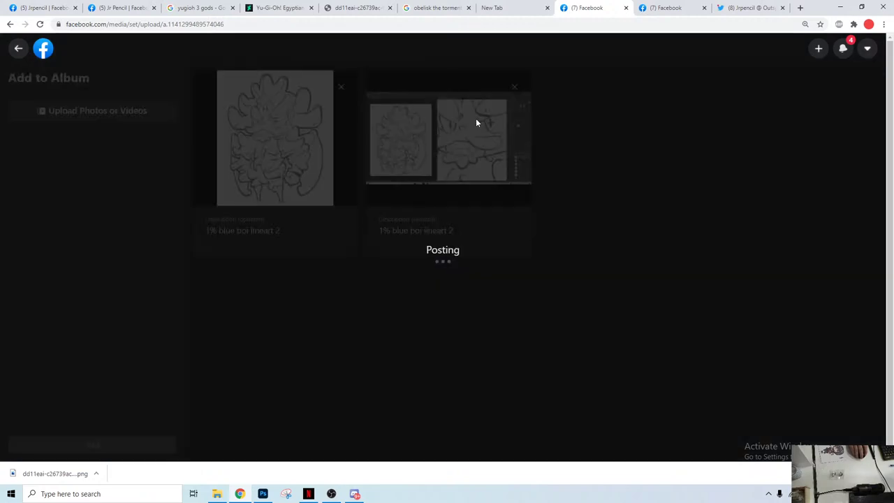
Step: Go to the other open Facebook album and add 1_lineart_2 and wip 3 from the 3 god folder to its upload
left_click(667, 7)
left_click(778, 160)
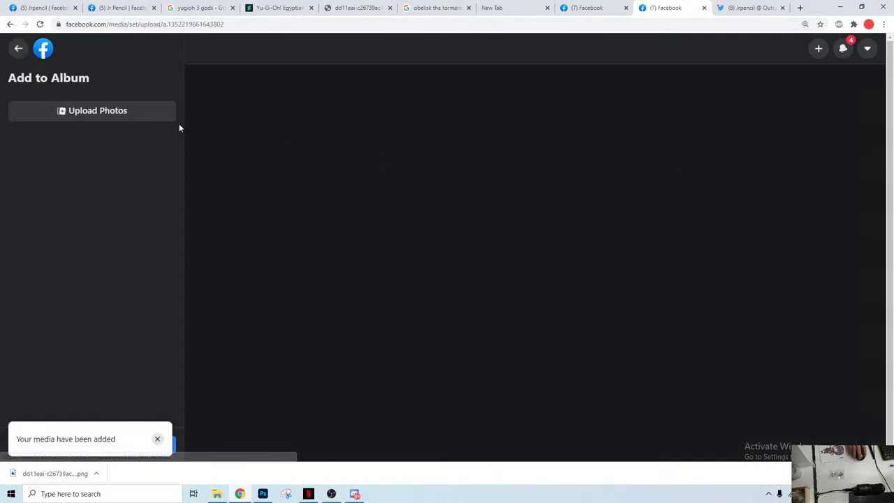
left_click(173, 111)
left_click(565, 230)
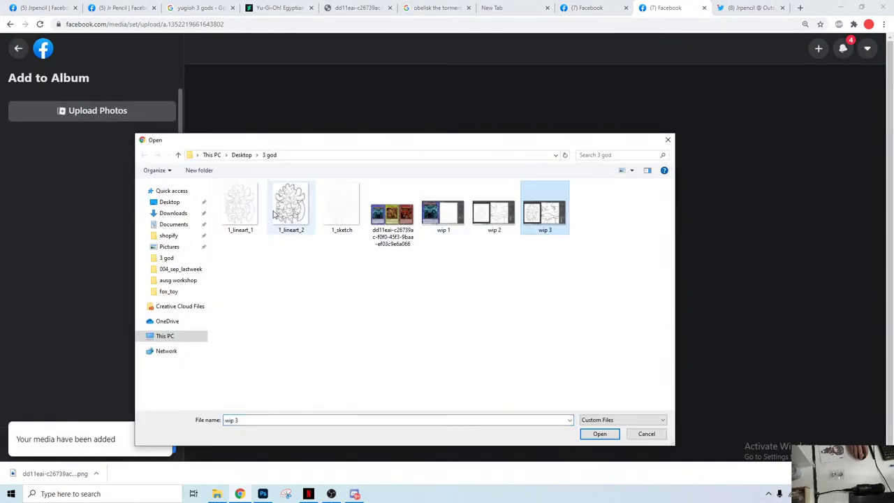
left_click(296, 212, "ctrl")
left_click(599, 433)
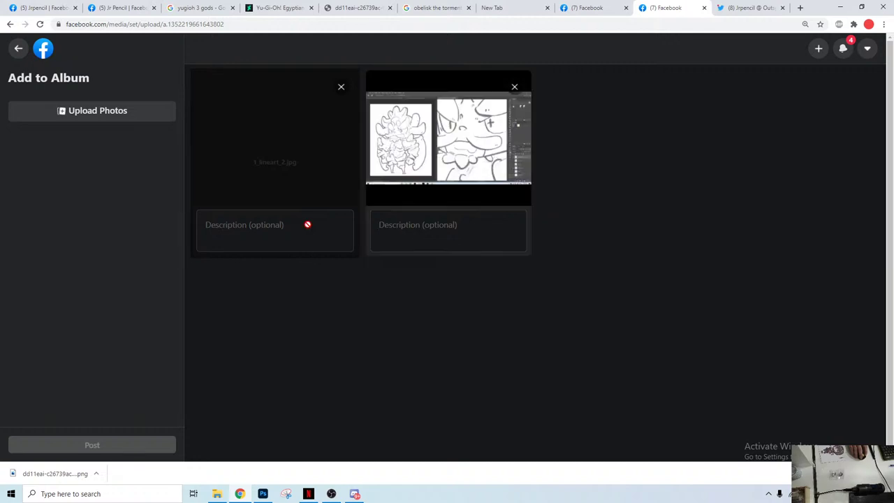
Step: Reuse the description "1% blue boi lineart 2" for both photos in this second album and post them
left_click(410, 230)
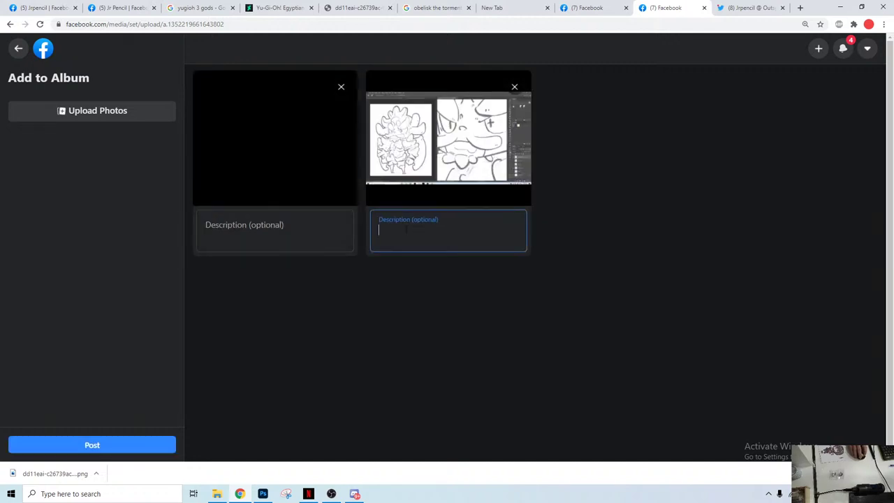
key("ctrl+v")
left_click(275, 231)
key("ctrl+v")
left_click(143, 443)
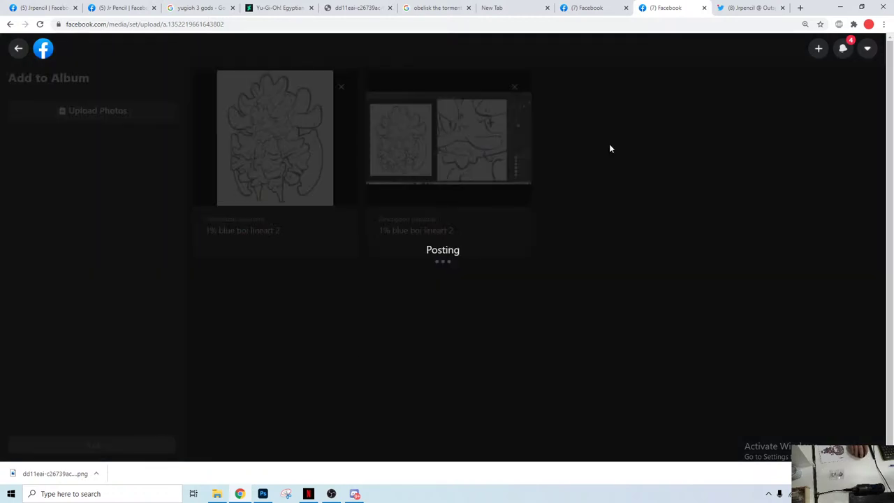
Step: Publish a tweet on Twitter reading "1% blue boi lineart 2" with 1_lineart_2 and wip 3 from the 3 god folder attached
left_click(723, 8)
left_click(231, 303)
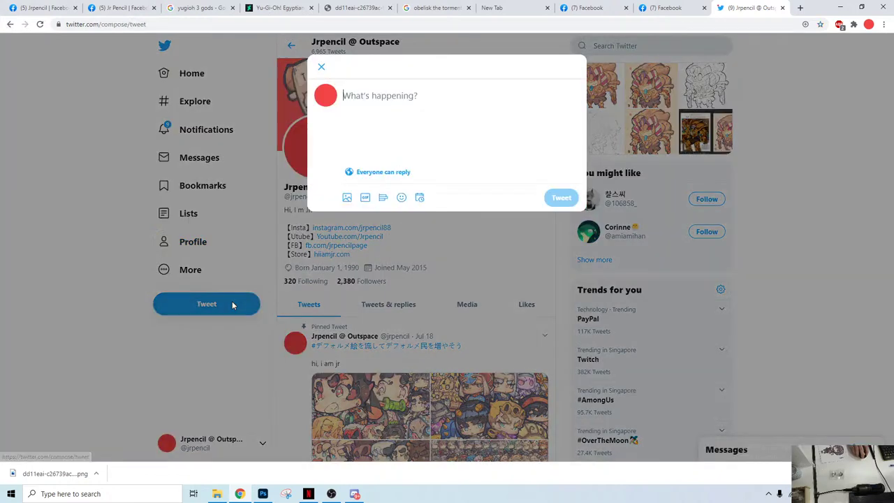
left_click(347, 198)
left_click(545, 210)
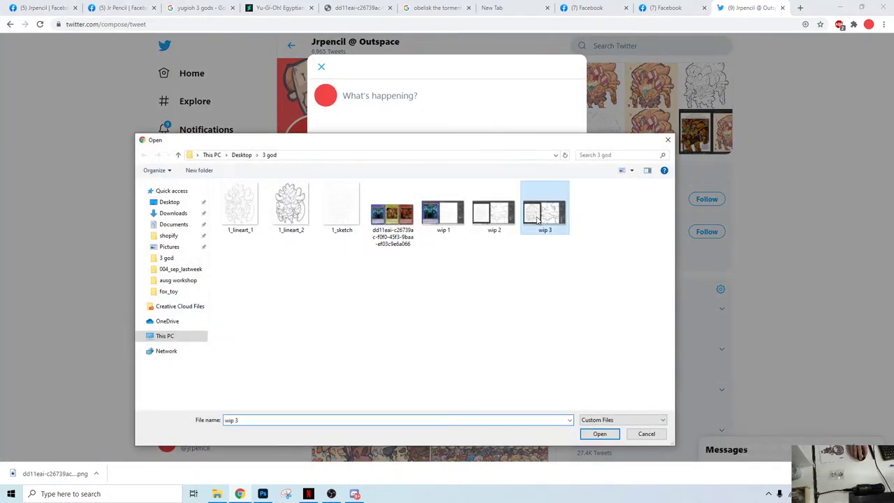
left_click(291, 210, "ctrl")
left_click(600, 434)
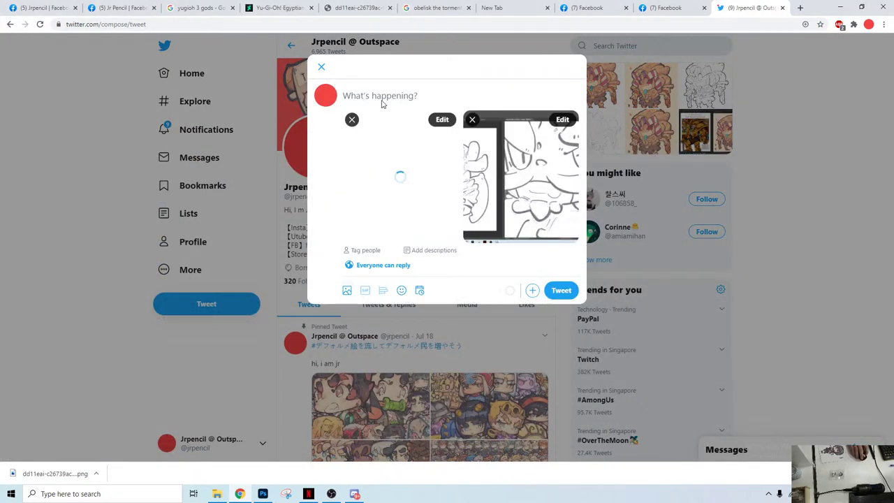
key("ctrl+v")
left_click(559, 290)
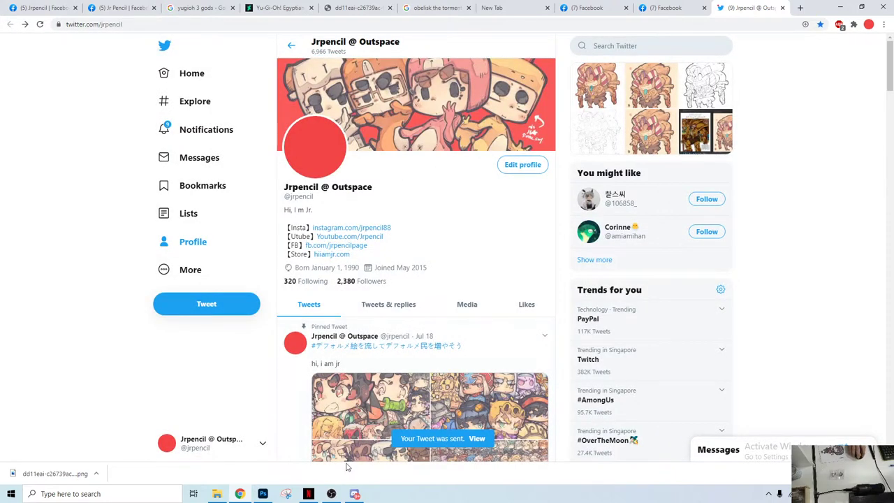
Step: Switch to OBS to bring up the live stream's controls and chat
mouse_move(327, 497)
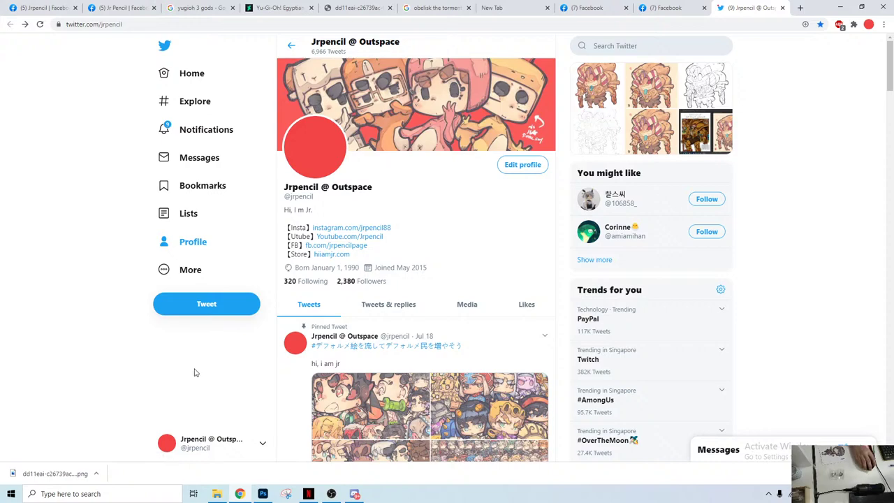
left_click(331, 494)
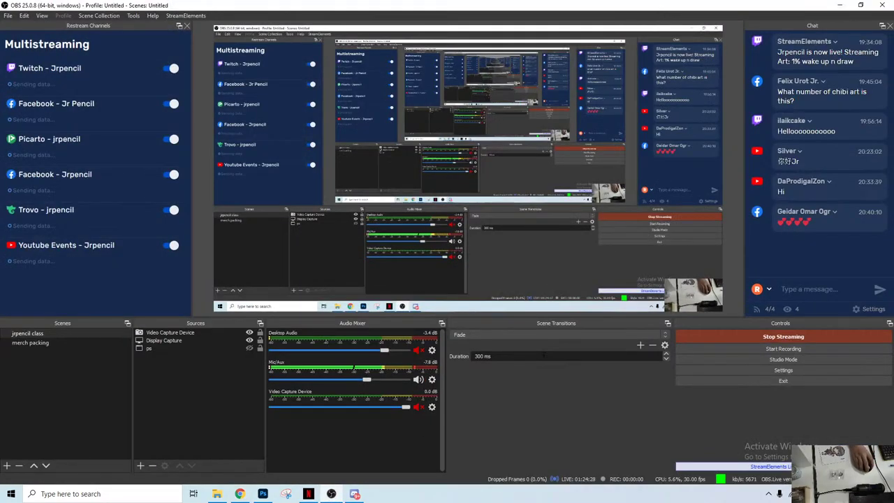